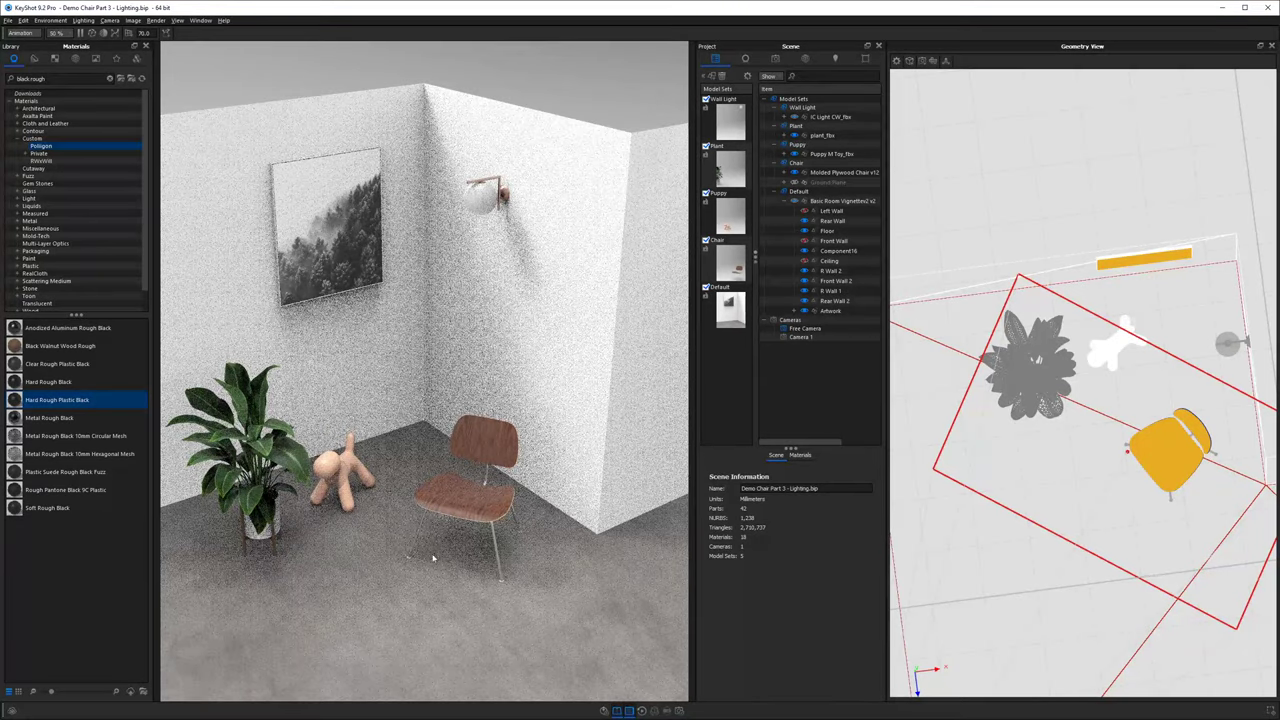
Activate the saved Camera 1 view in the camera settings.
{"action": "left_click_drag", "start_coordinate": [490, 349], "coordinate": [390, 352]}
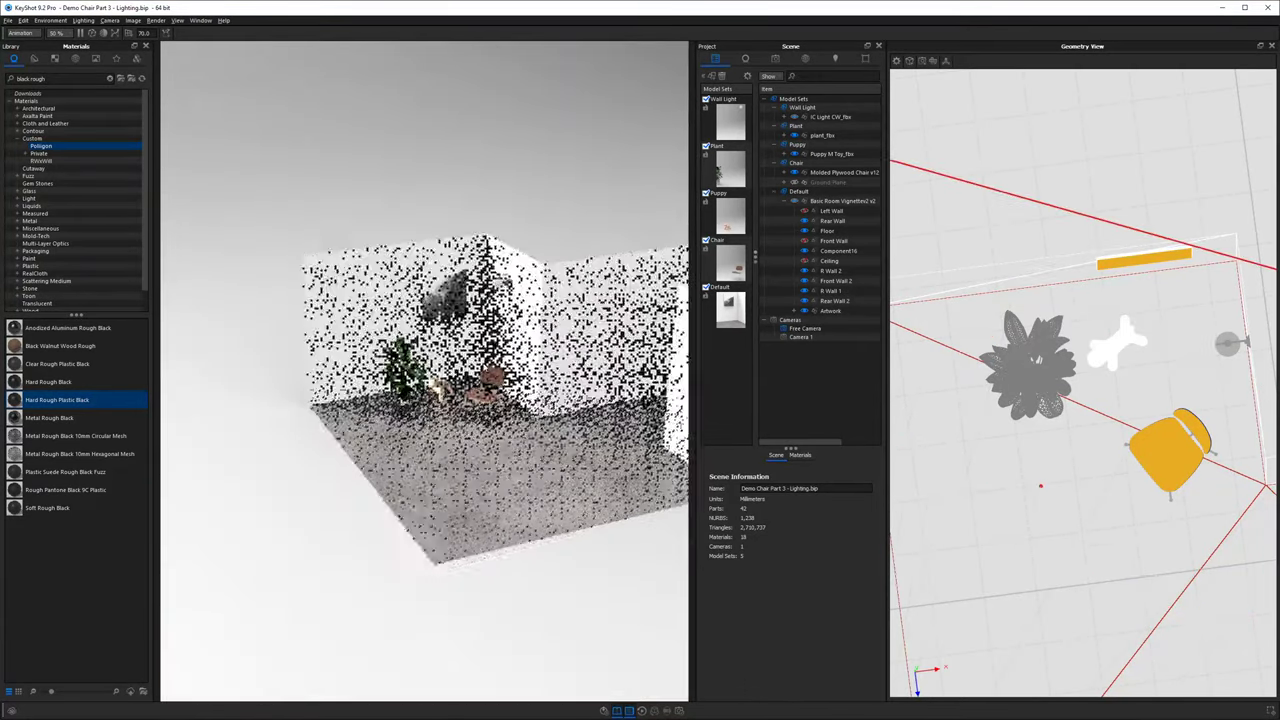
{"action": "left_click", "coordinate": [778, 60]}
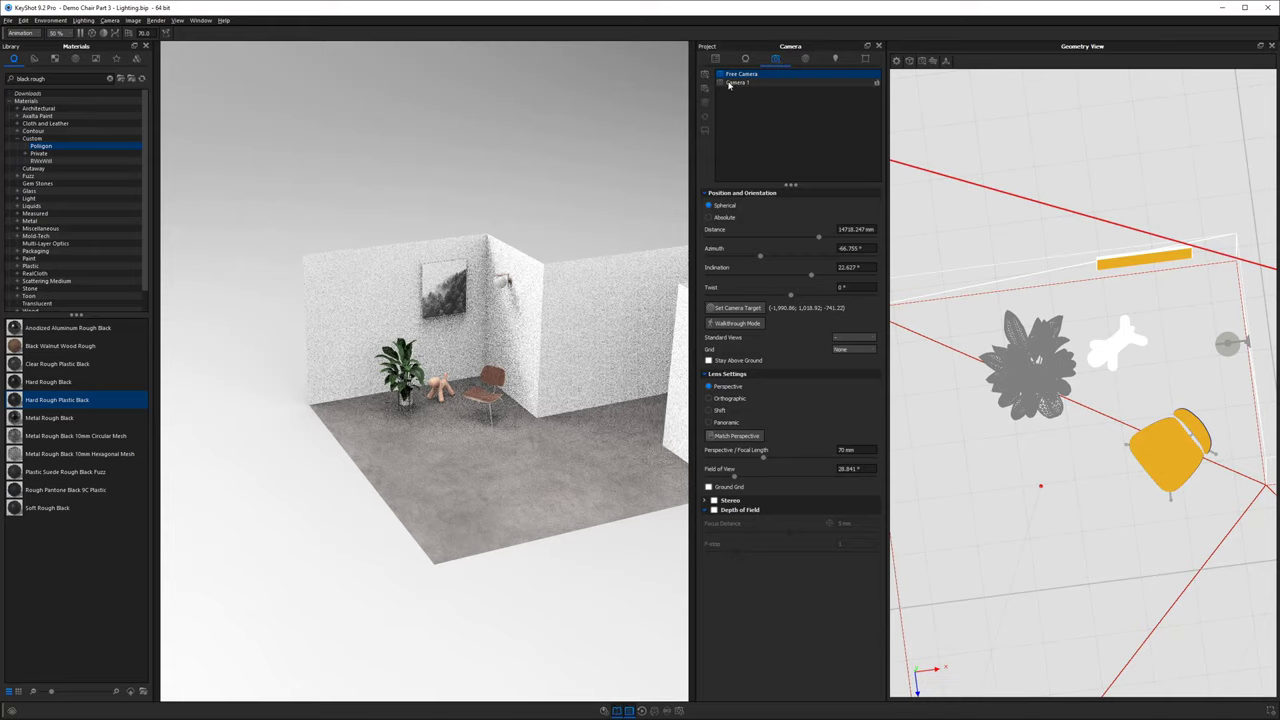
{"action": "left_click", "coordinate": [730, 83]}
{"action": "left_click", "coordinate": [738, 82]}
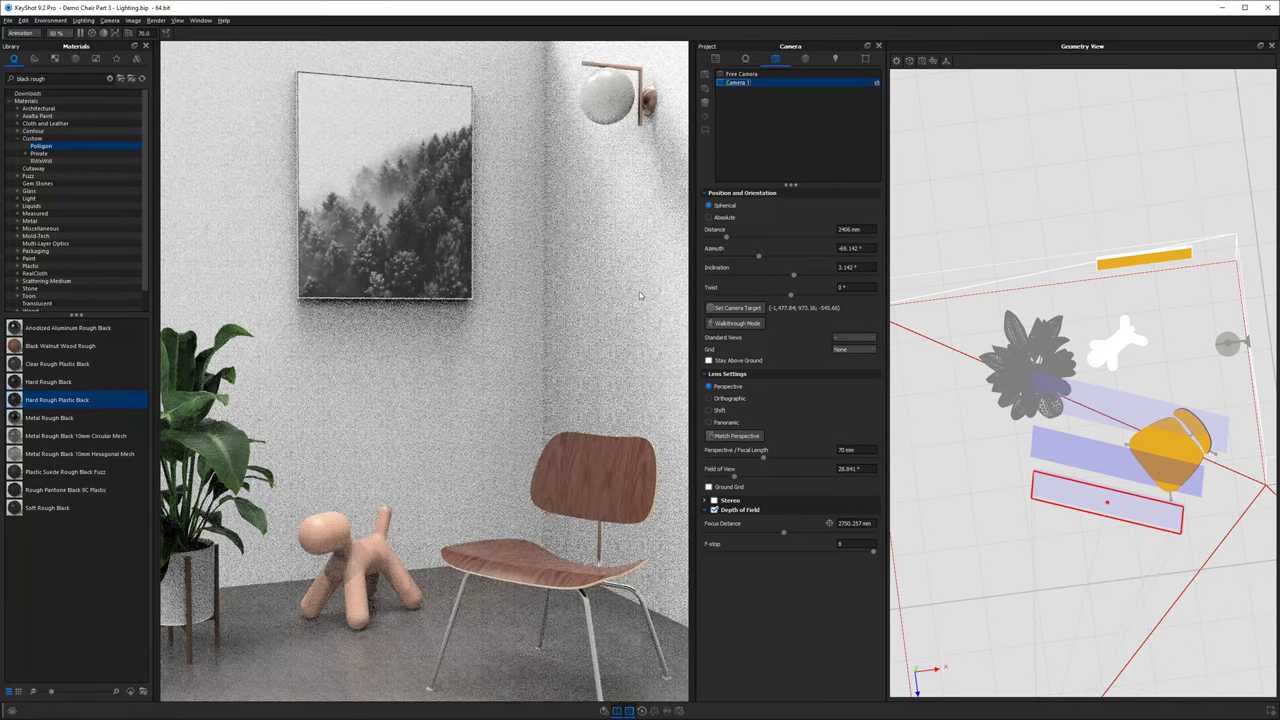
Switch Camera 1's depth of field off and on again, and examine its focus planes around the chair in the geometry view.
{"action": "left_click", "coordinate": [714, 510]}
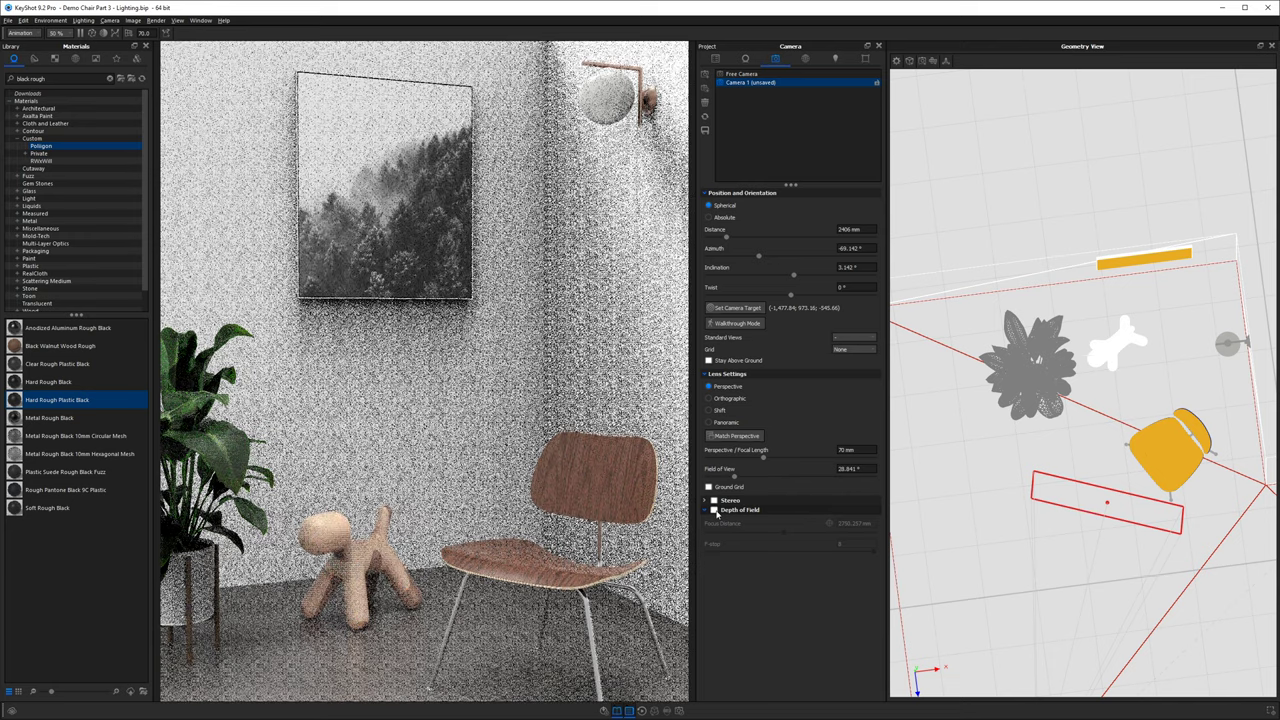
{"action": "left_click", "coordinate": [714, 510]}
{"action": "left_click_drag", "start_coordinate": [1150, 340], "coordinate": [1000, 128]}
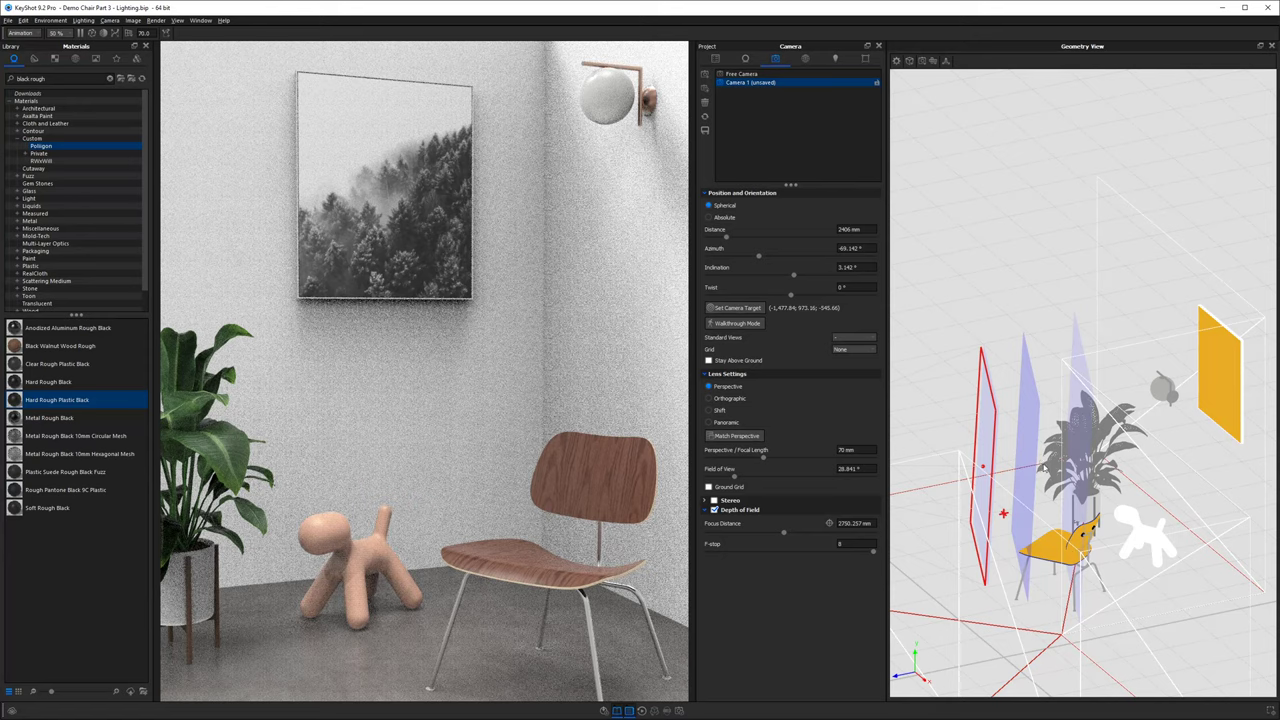
{"action": "left_click_drag", "start_coordinate": [1047, 467], "coordinate": [1020, 402]}
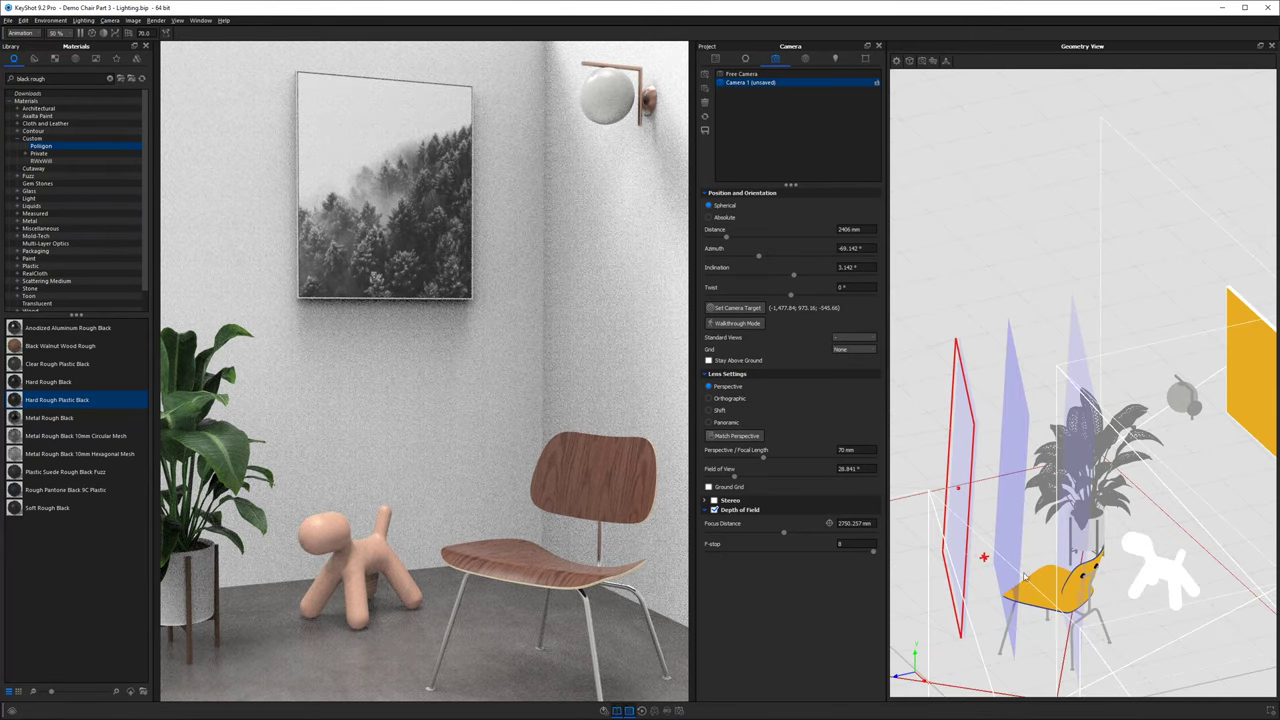
{"action": "scroll", "coordinate": [1026, 627], "scroll_direction": "up", "scroll_amount": 3}
{"action": "left_click_drag", "start_coordinate": [1041, 597], "coordinate": [1170, 385]}
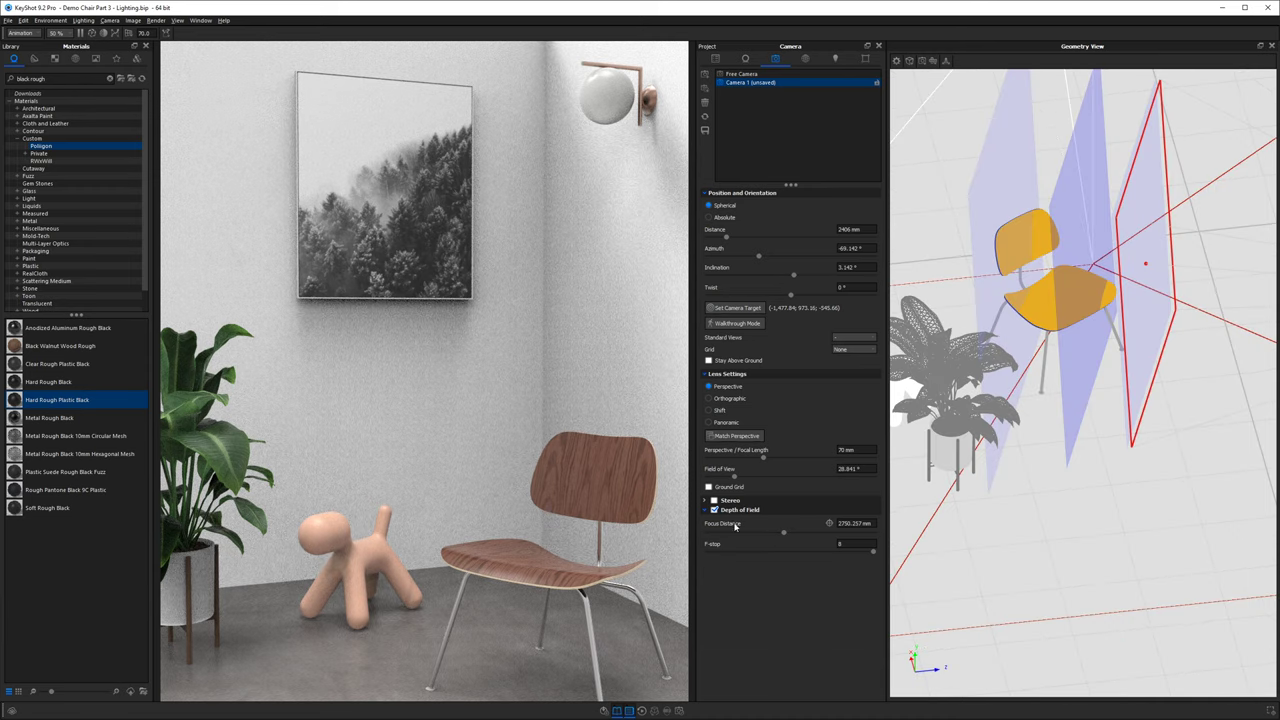
Pick Camera 1's focal point on the artwork, wall light, chair backrest, toy puppy and finally the chair seat.
{"action": "left_click", "coordinate": [829, 524]}
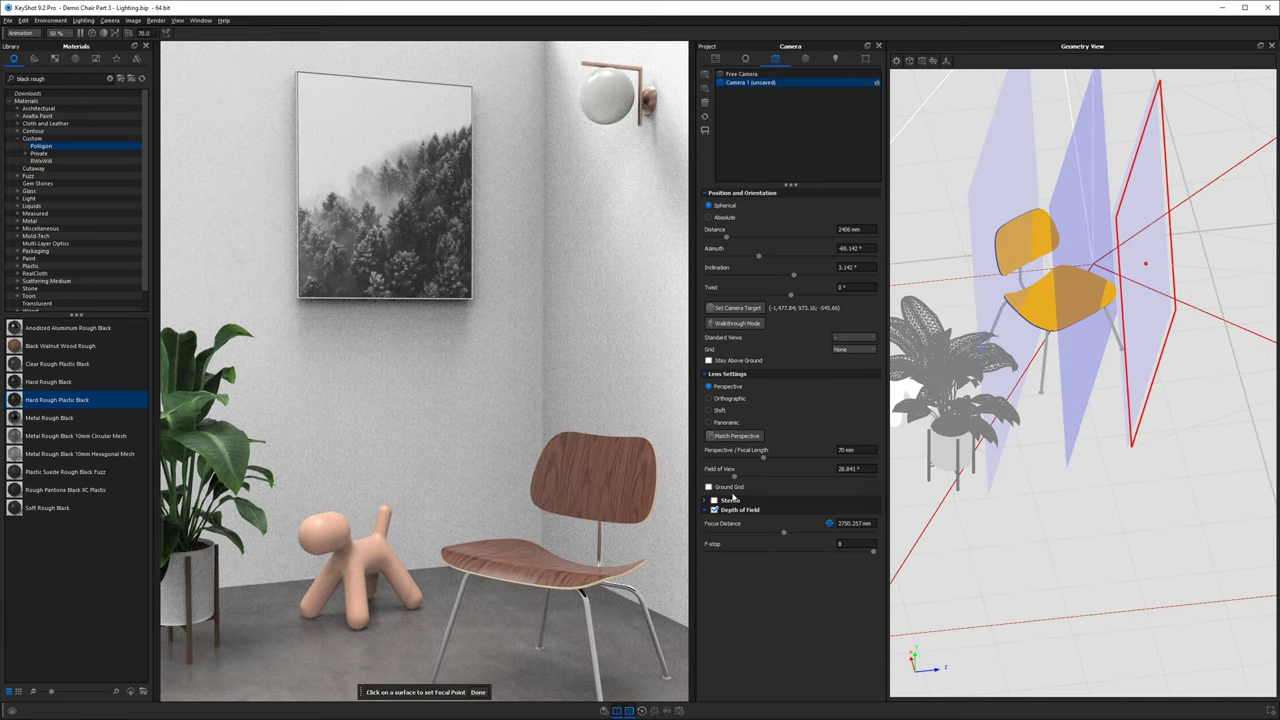
{"action": "left_click", "coordinate": [447, 230]}
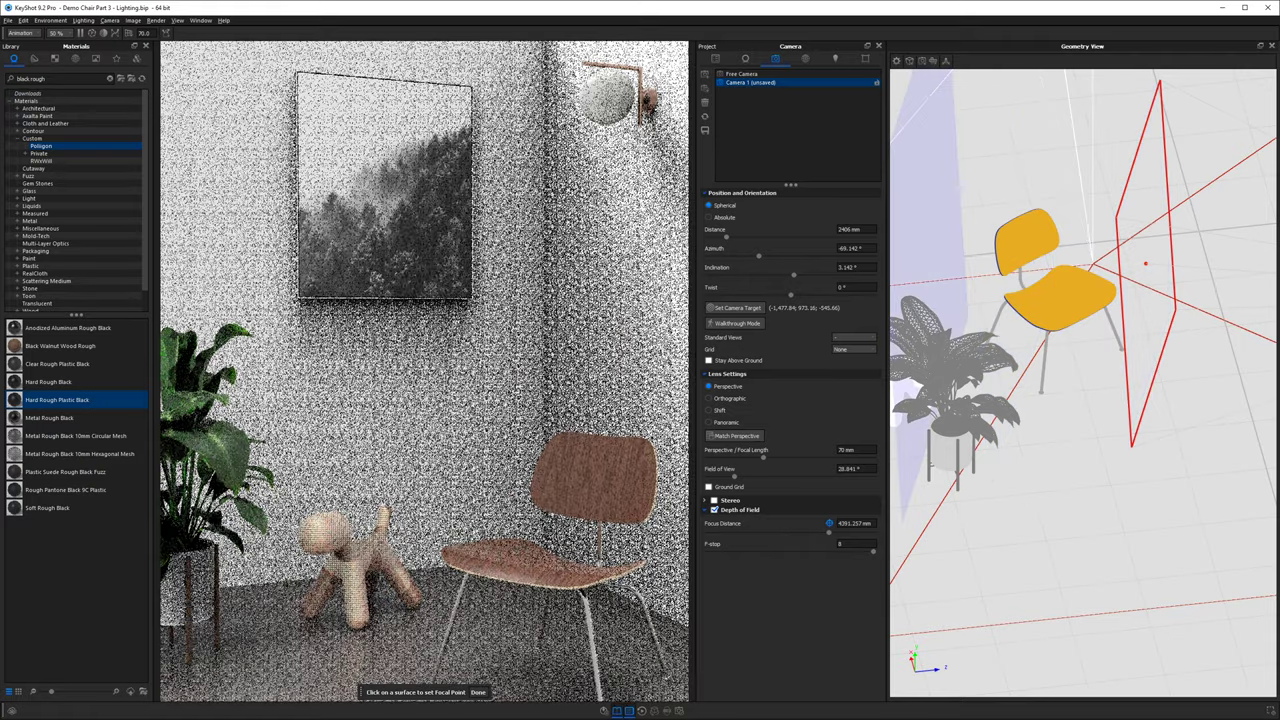
{"action": "left_click_drag", "start_coordinate": [1010, 350], "coordinate": [1080, 343]}
{"action": "left_click", "coordinate": [628, 93]}
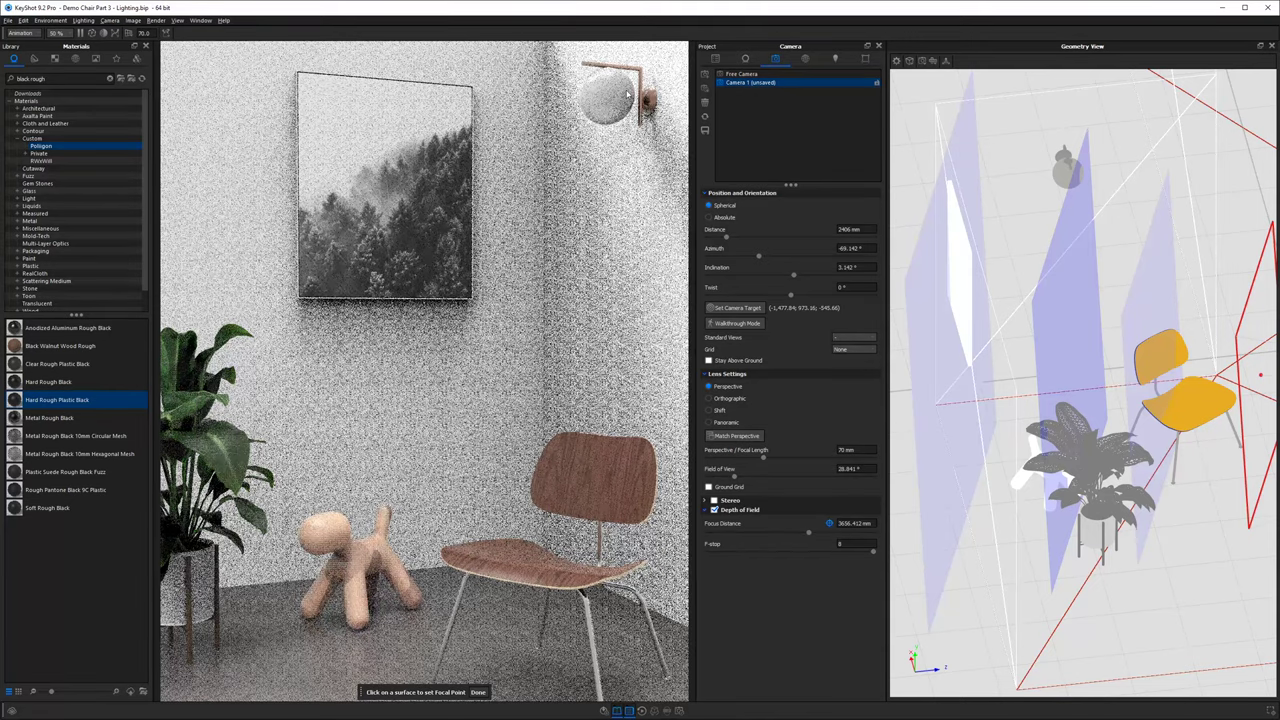
{"action": "left_click", "coordinate": [585, 467]}
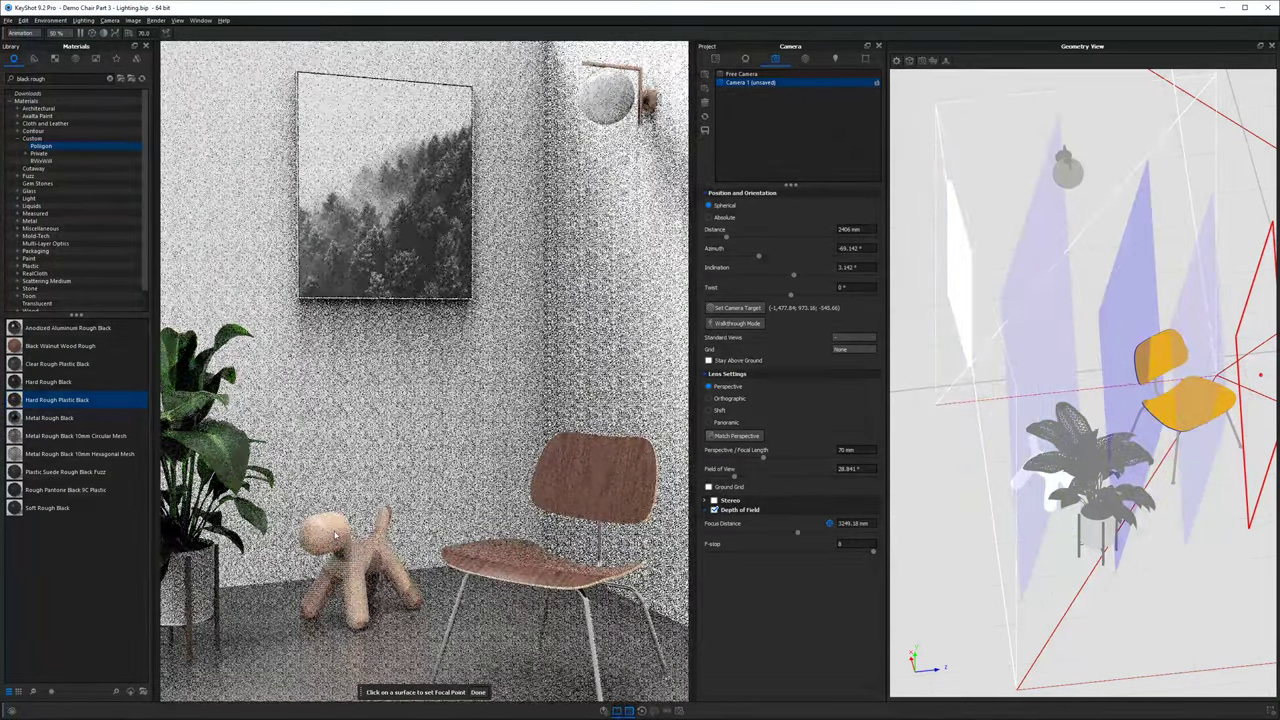
{"action": "left_click", "coordinate": [337, 535]}
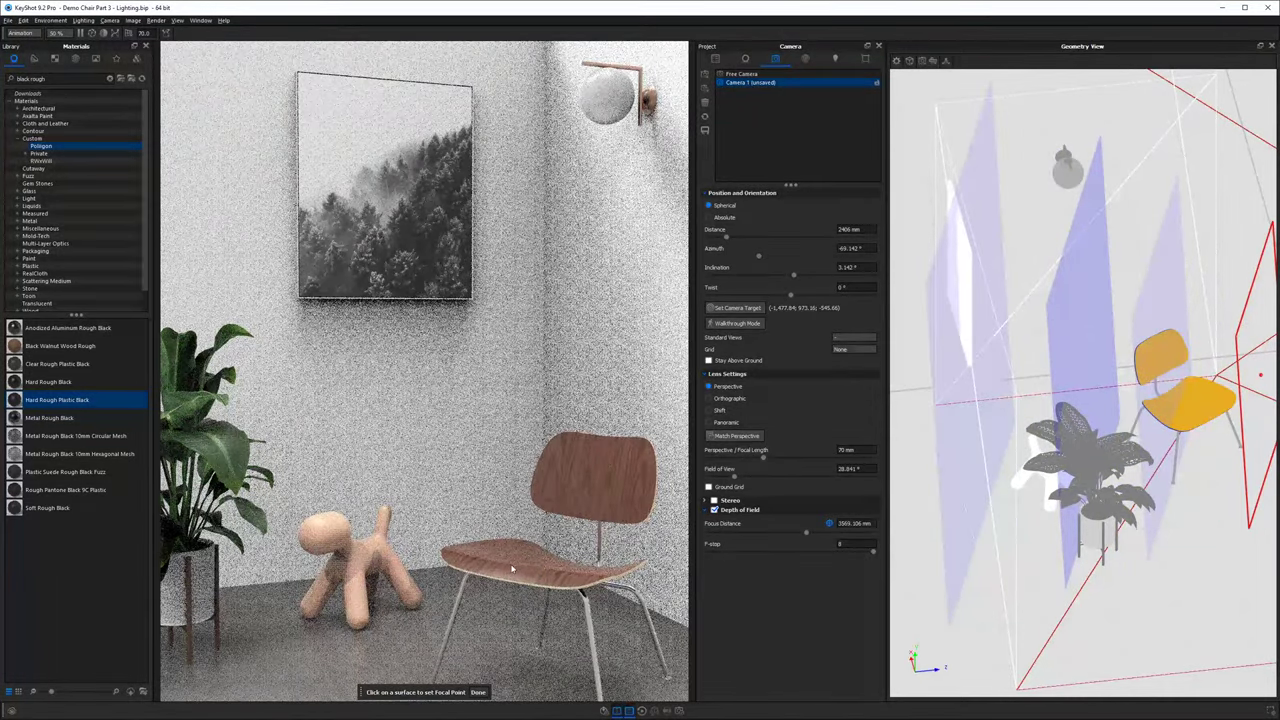
{"action": "left_click", "coordinate": [528, 570]}
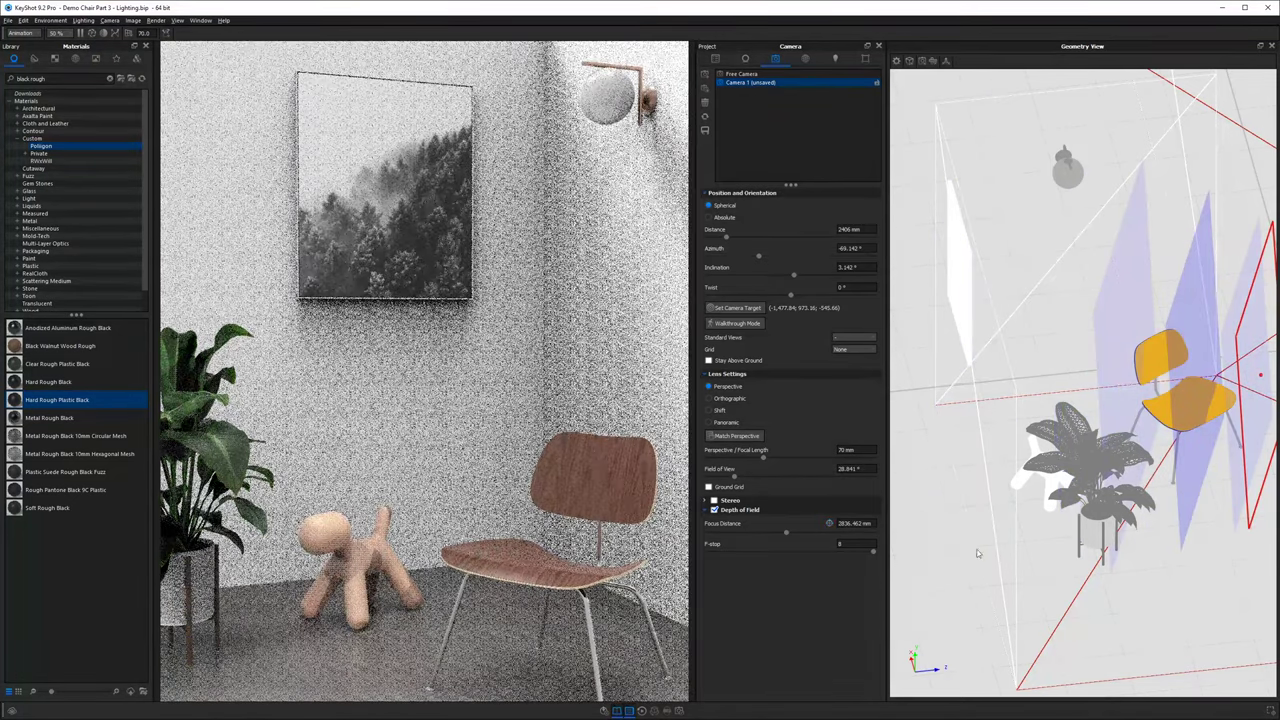
Try a low f-stop of about 2.44 for the depth of field and raise it to 6.
{"action": "left_click_drag", "start_coordinate": [1108, 481], "coordinate": [1078, 346]}
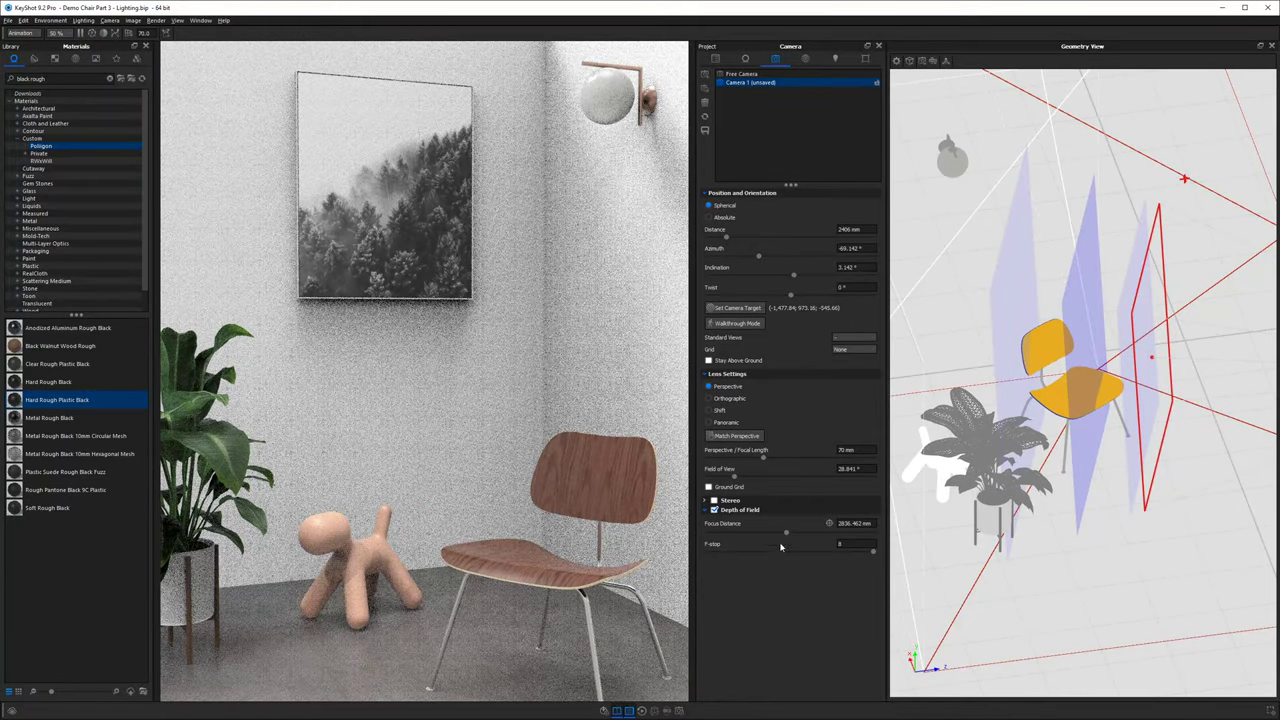
{"action": "left_click_drag", "start_coordinate": [874, 553], "coordinate": [775, 550]}
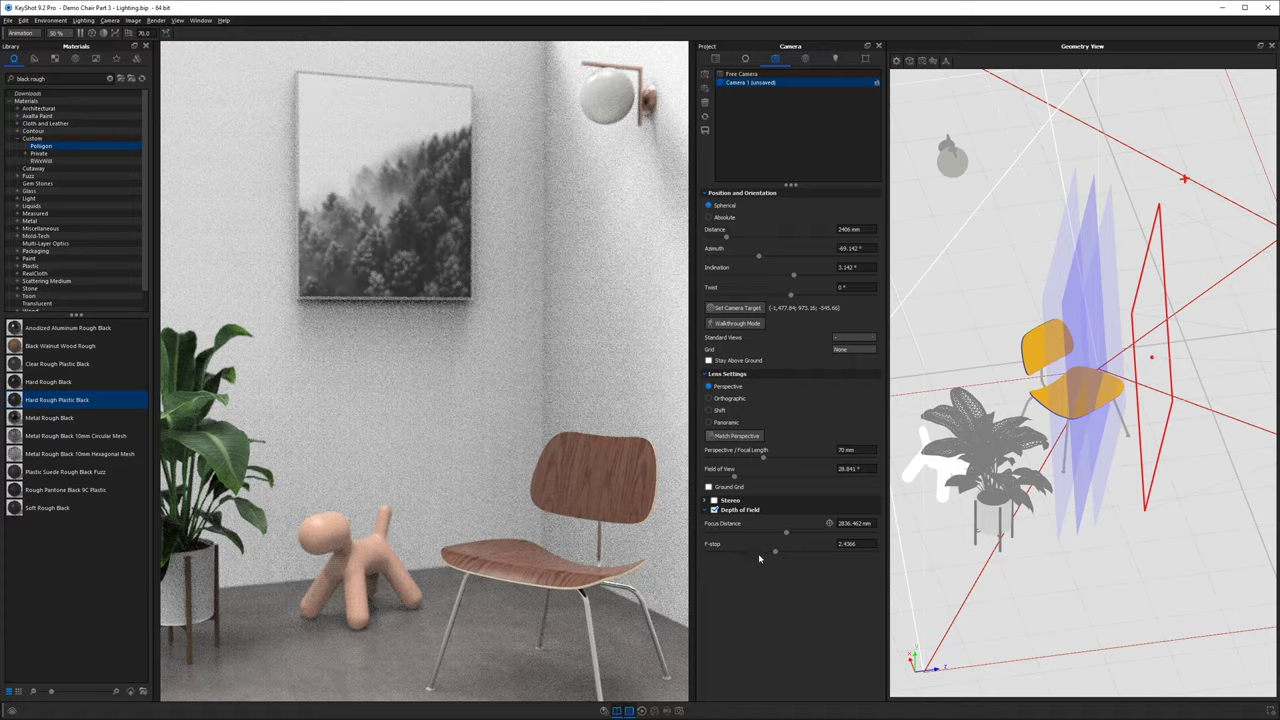
{"action": "left_click_drag", "start_coordinate": [776, 554], "coordinate": [873, 551]}
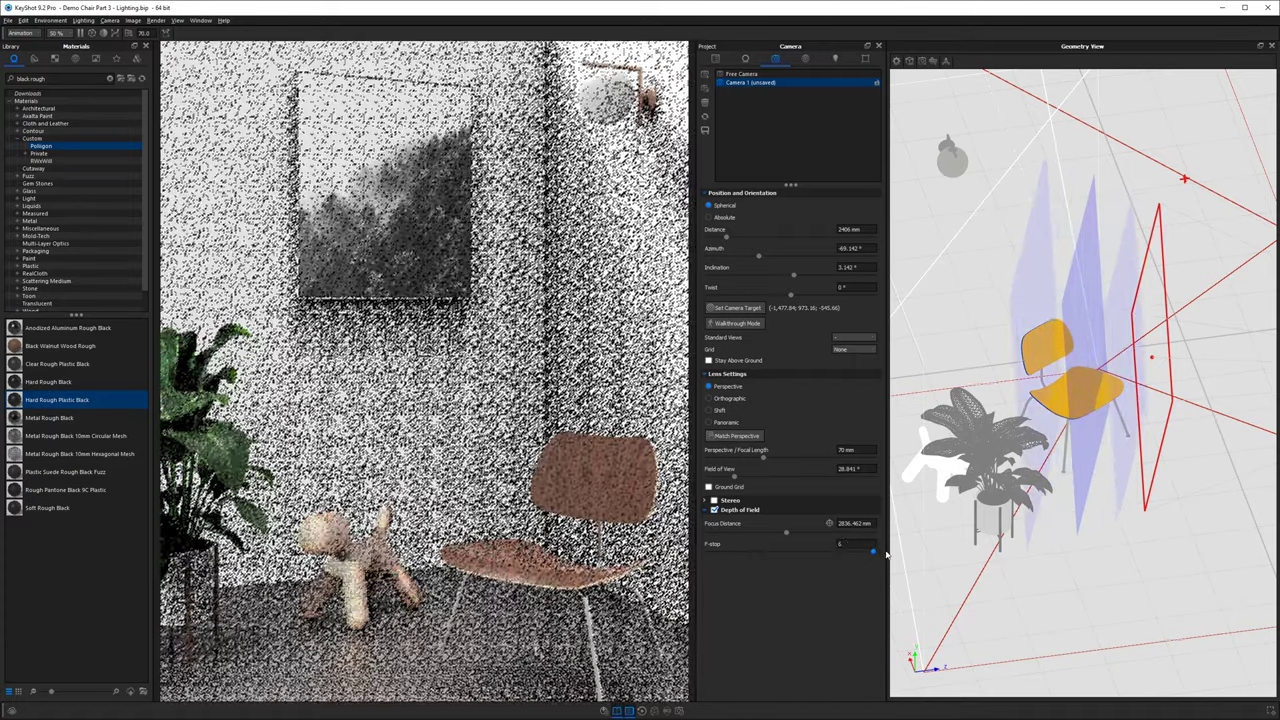
{"action": "key", "text": "Return"}
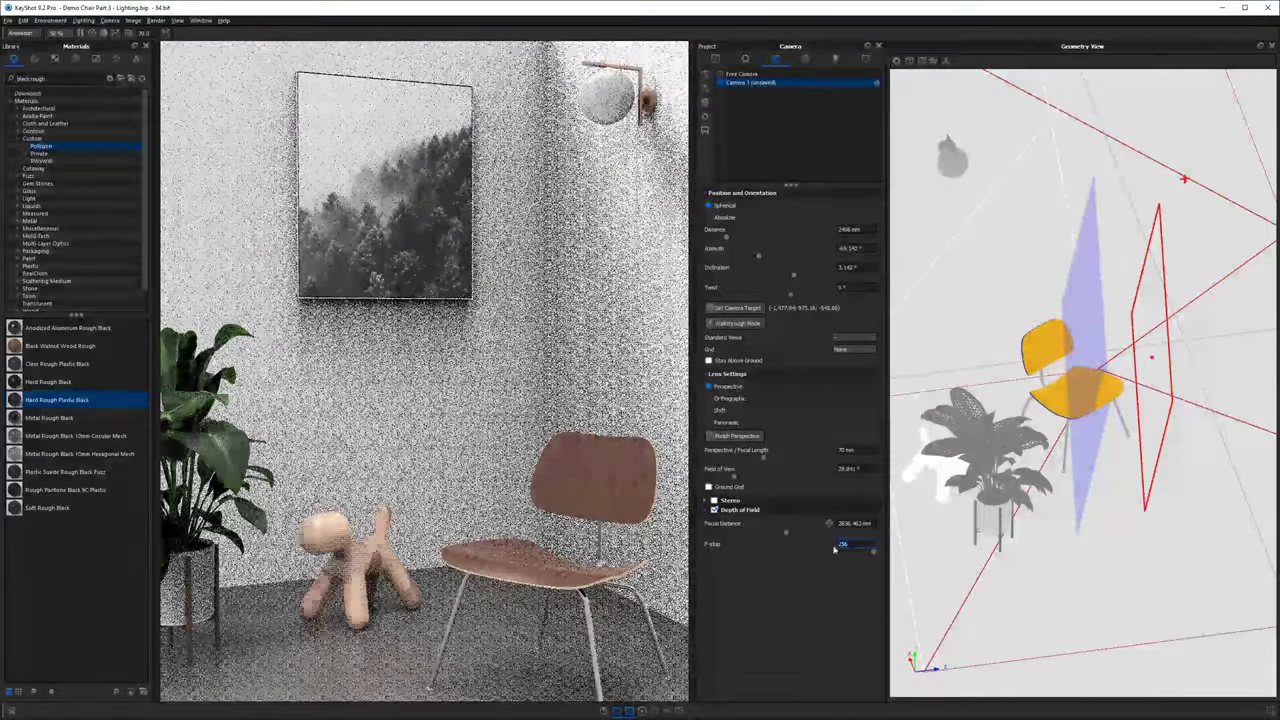
{"action": "left_click", "coordinate": [871, 552]}
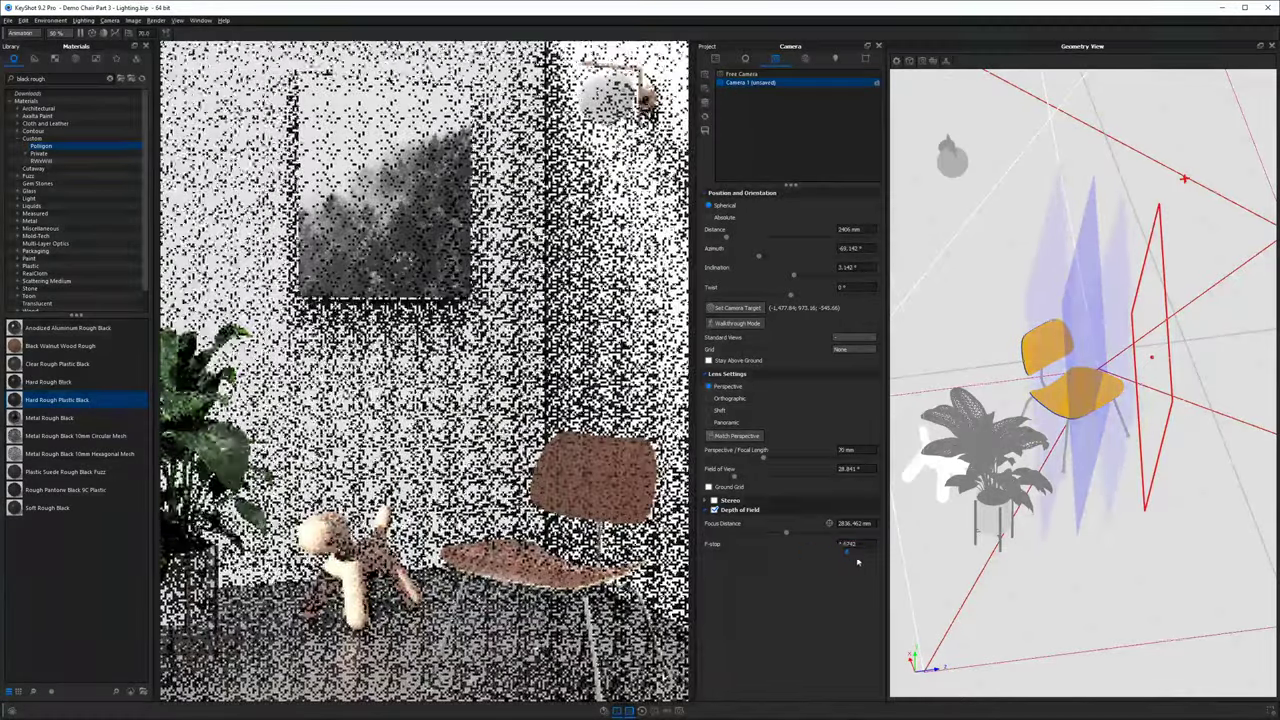
Set the depth of field f-stop to 8 after viewing the focus planes from above.
{"action": "left_click_drag", "start_coordinate": [900, 567], "coordinate": [1080, 373]}
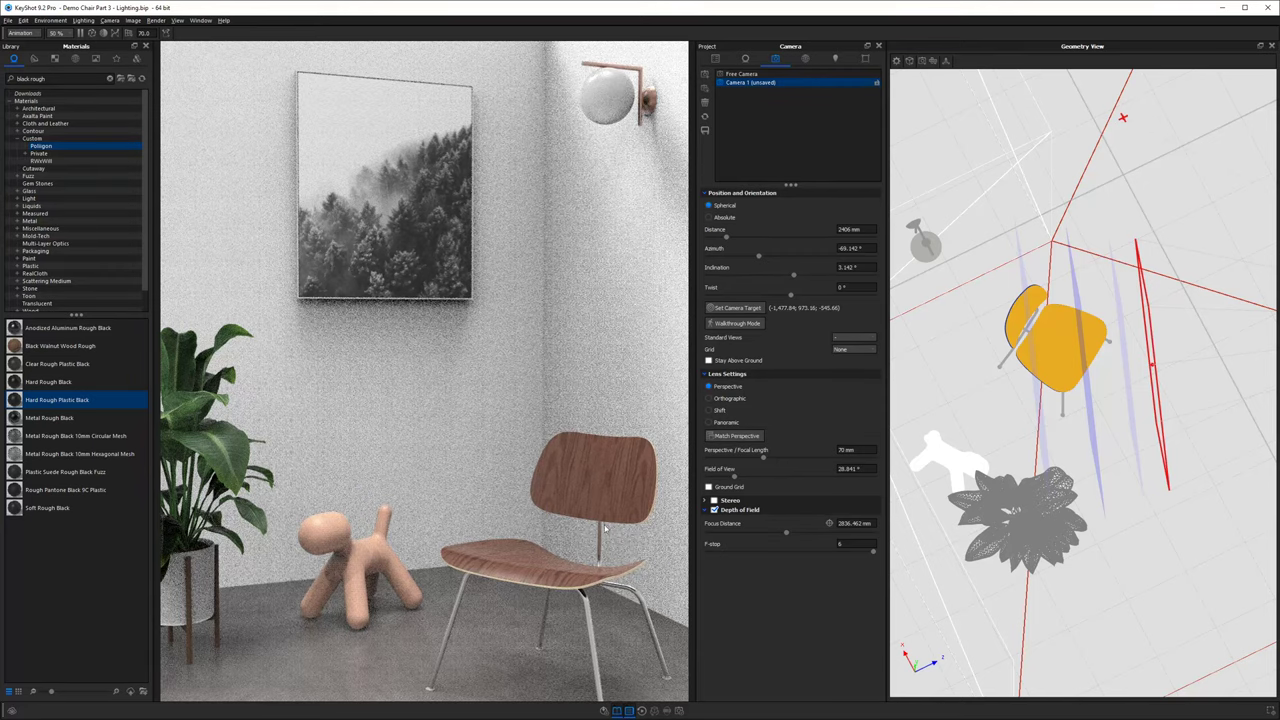
{"action": "left_click", "coordinate": [873, 543]}
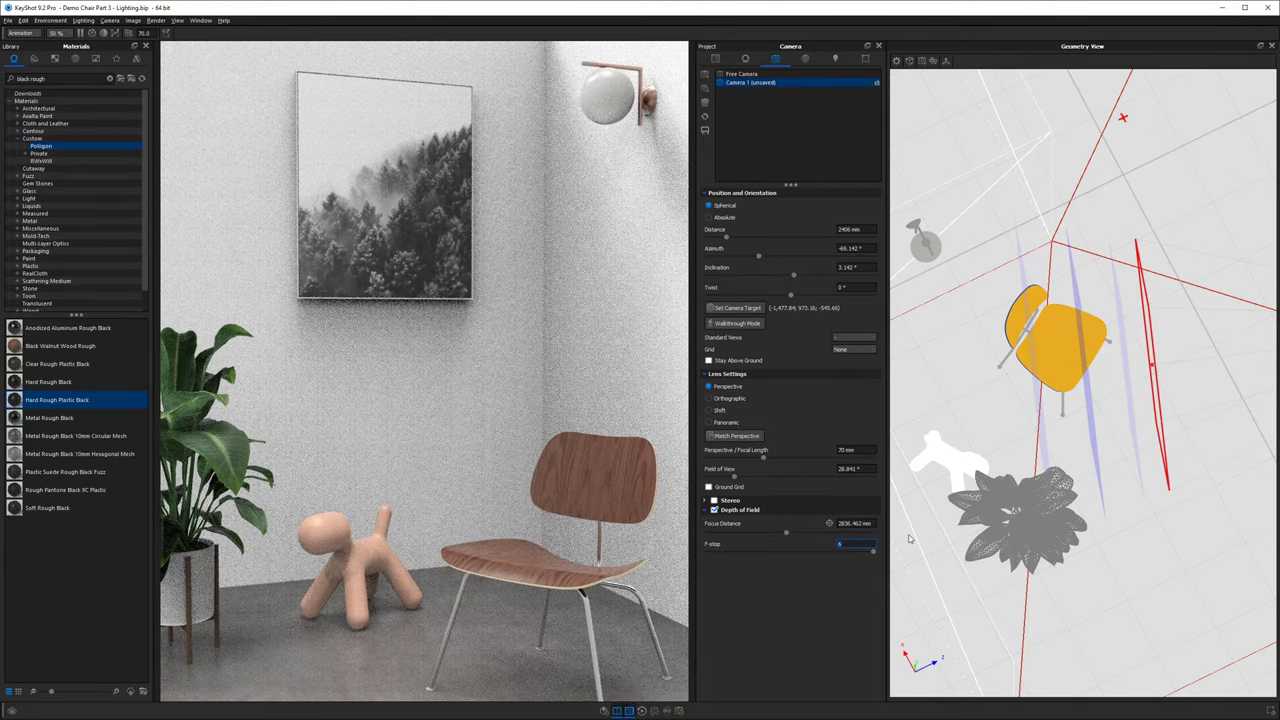
{"action": "type", "text": "3"}
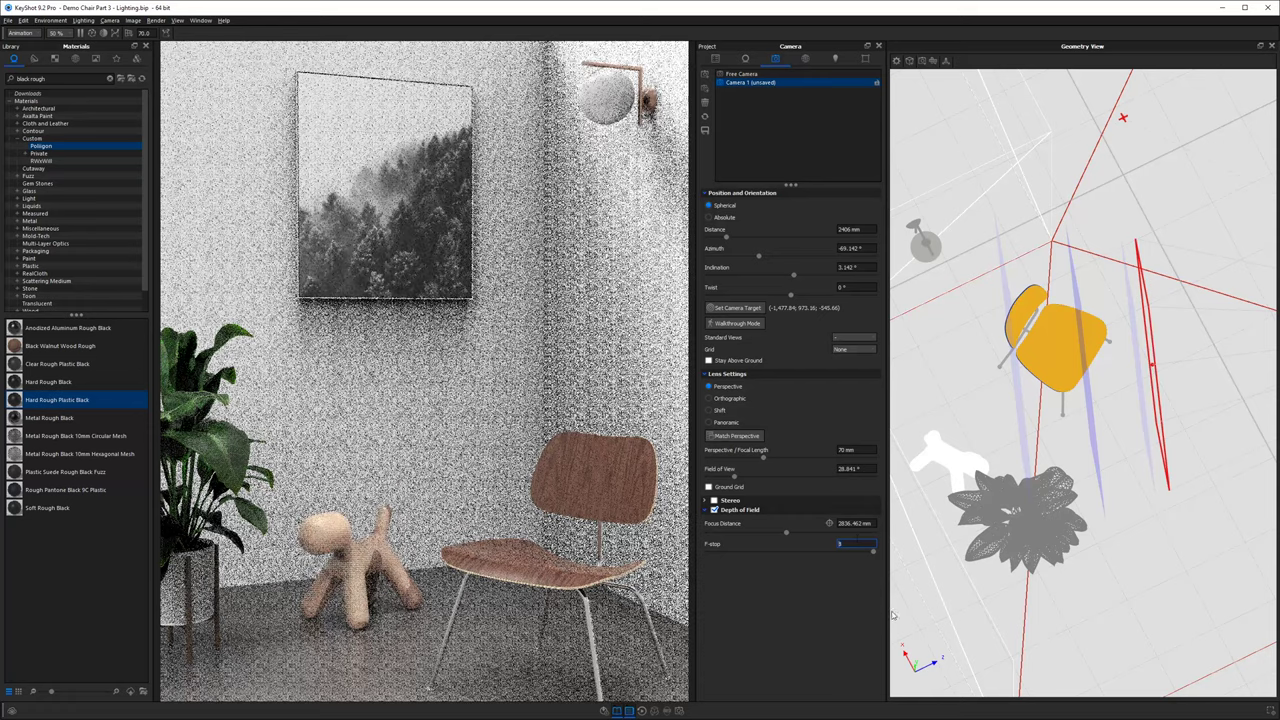
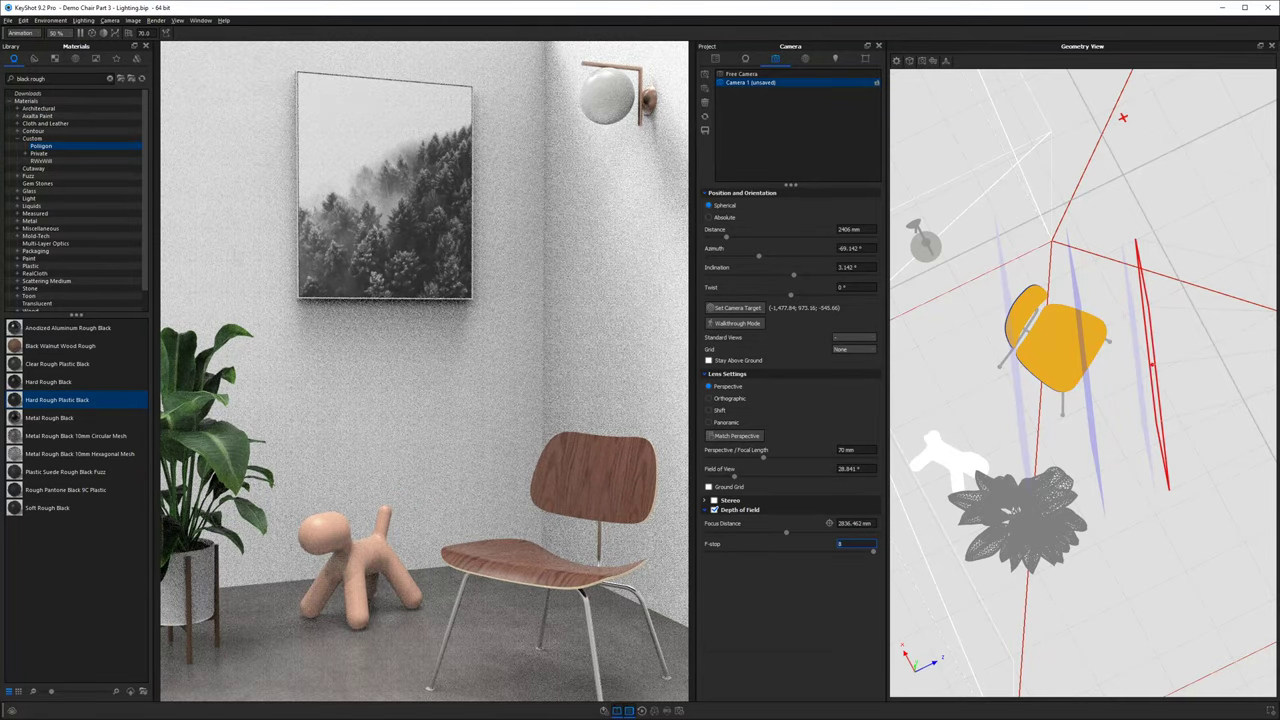
Shorten Camera 1's focal length to about 39.9 mm and orbit the camera to reframe the room corner.
{"action": "left_click_drag", "start_coordinate": [763, 458], "coordinate": [736, 455]}
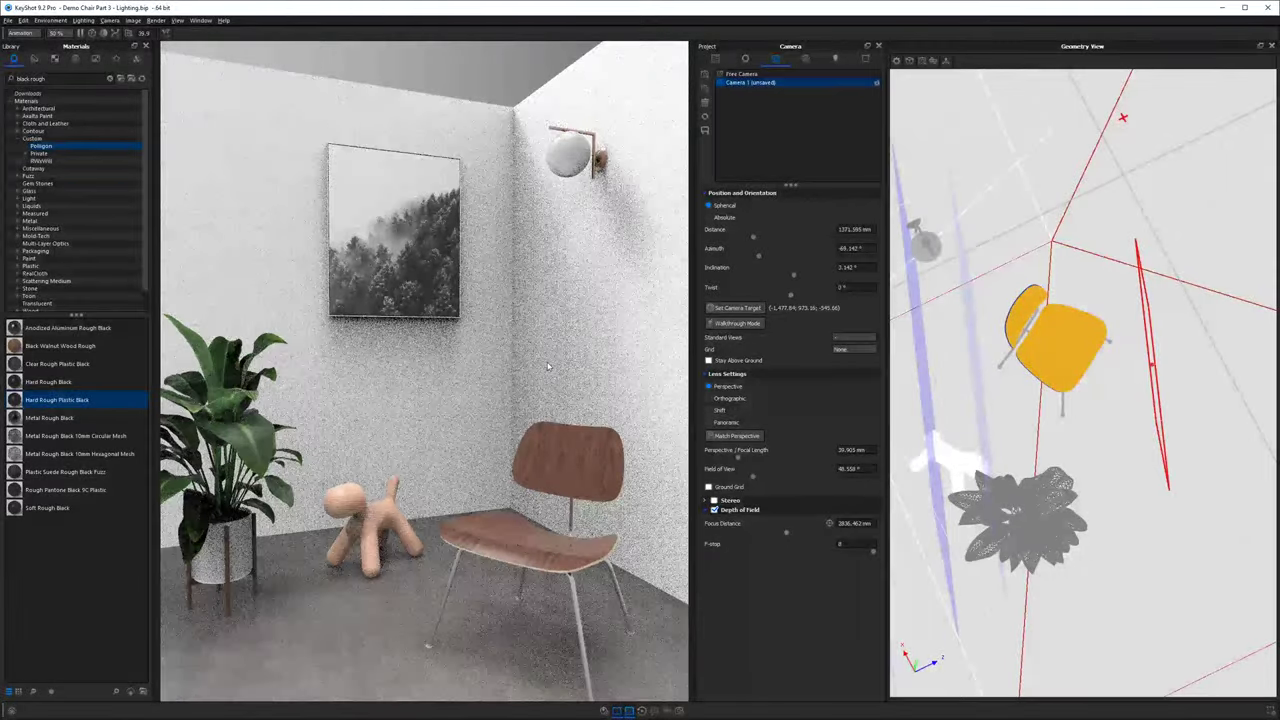
{"action": "left_click_drag", "start_coordinate": [519, 374], "coordinate": [470, 338]}
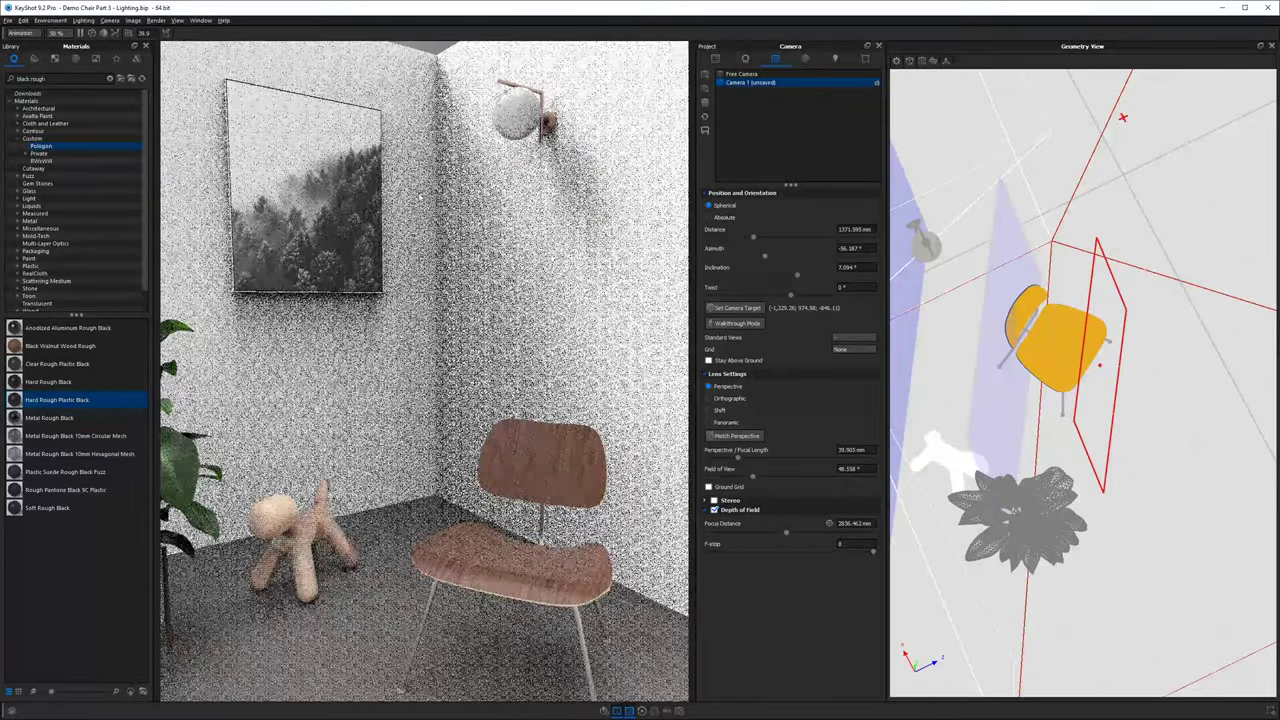
{"action": "left_click_drag", "start_coordinate": [640, 440], "coordinate": [707, 447]}
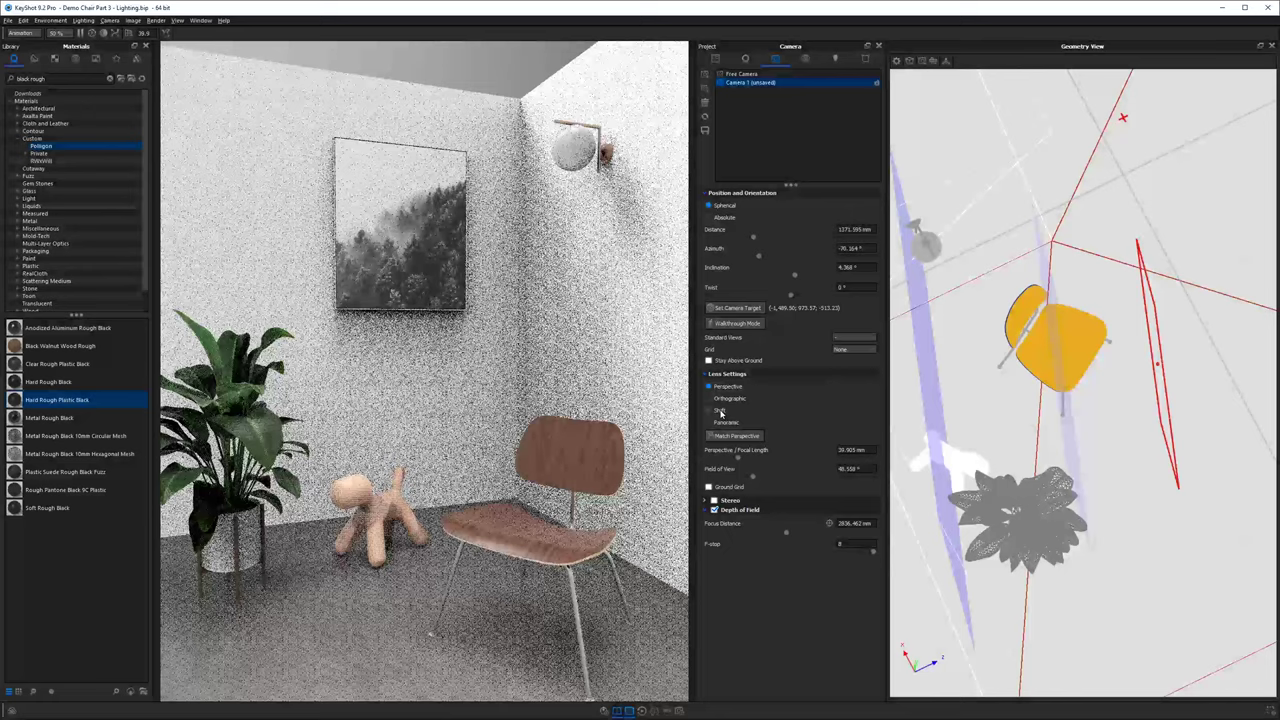
Try the Shift lens with an estimated vertical shift, and restore the saved Camera 1 with its Perspective lens.
{"action": "left_click", "coordinate": [719, 411]}
{"action": "left_click", "coordinate": [731, 437]}
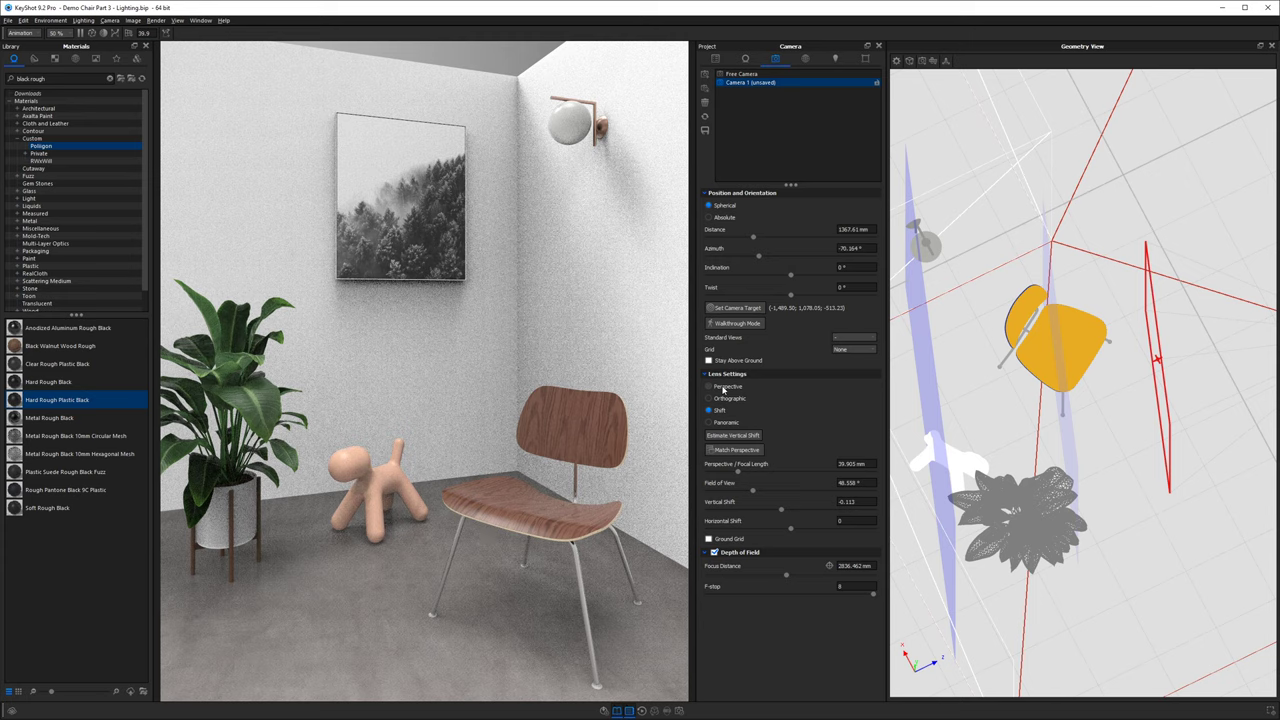
{"action": "left_click", "coordinate": [709, 387]}
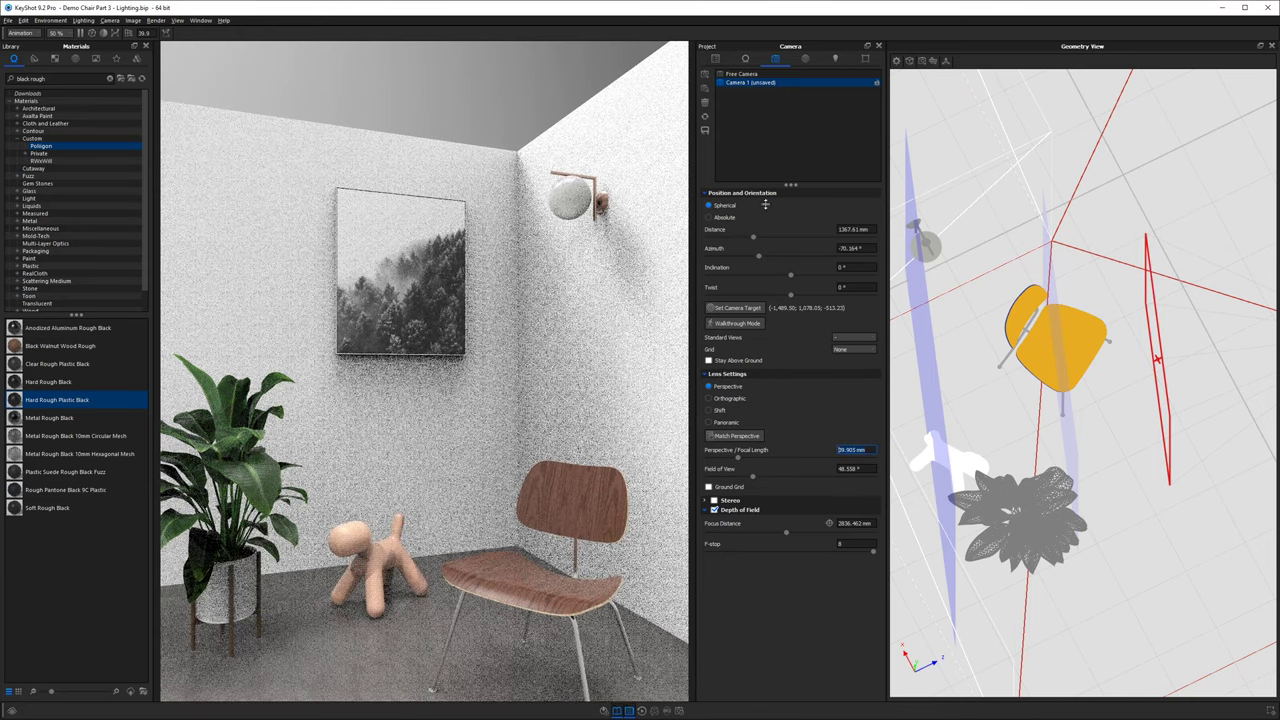
{"action": "left_click", "coordinate": [745, 82]}
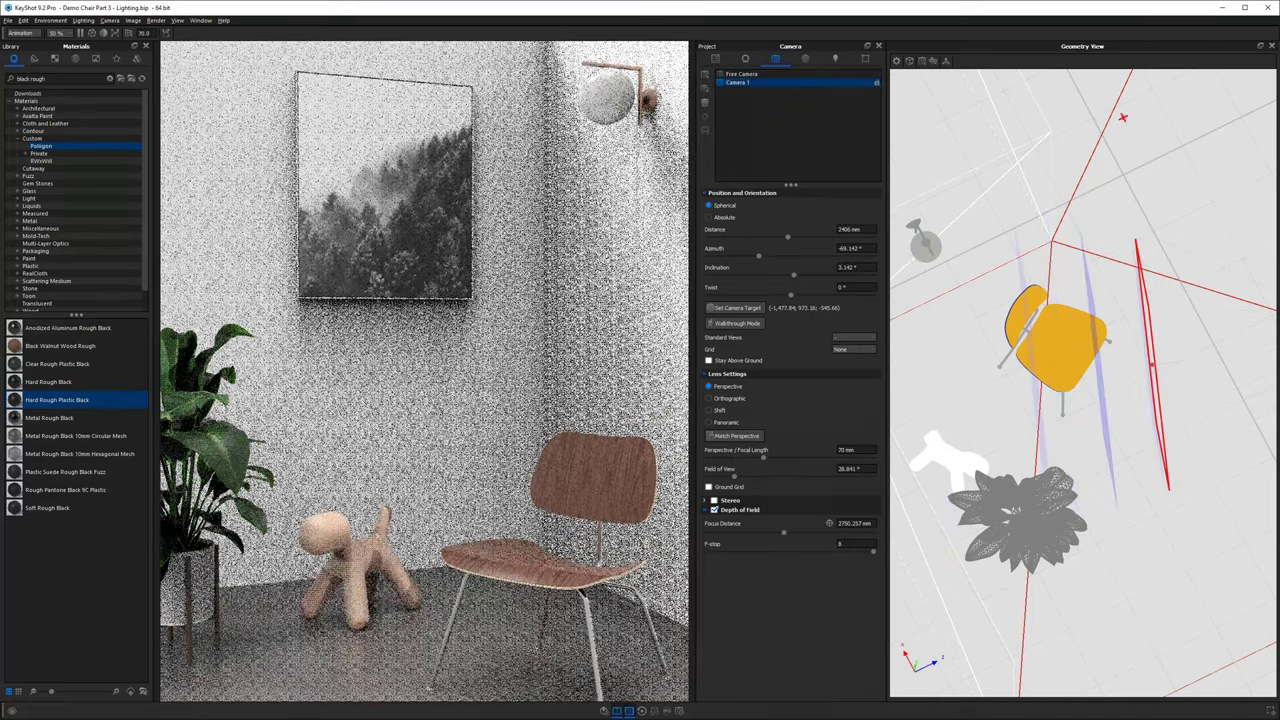
Examine Camera 1's position and distance relative to the room in the geometry view, briefly trying a different focal length.
{"action": "scroll", "coordinate": [1165, 551], "scroll_direction": "down", "scroll_amount": 5}
{"action": "left_click_drag", "start_coordinate": [1165, 548], "coordinate": [955, 485]}
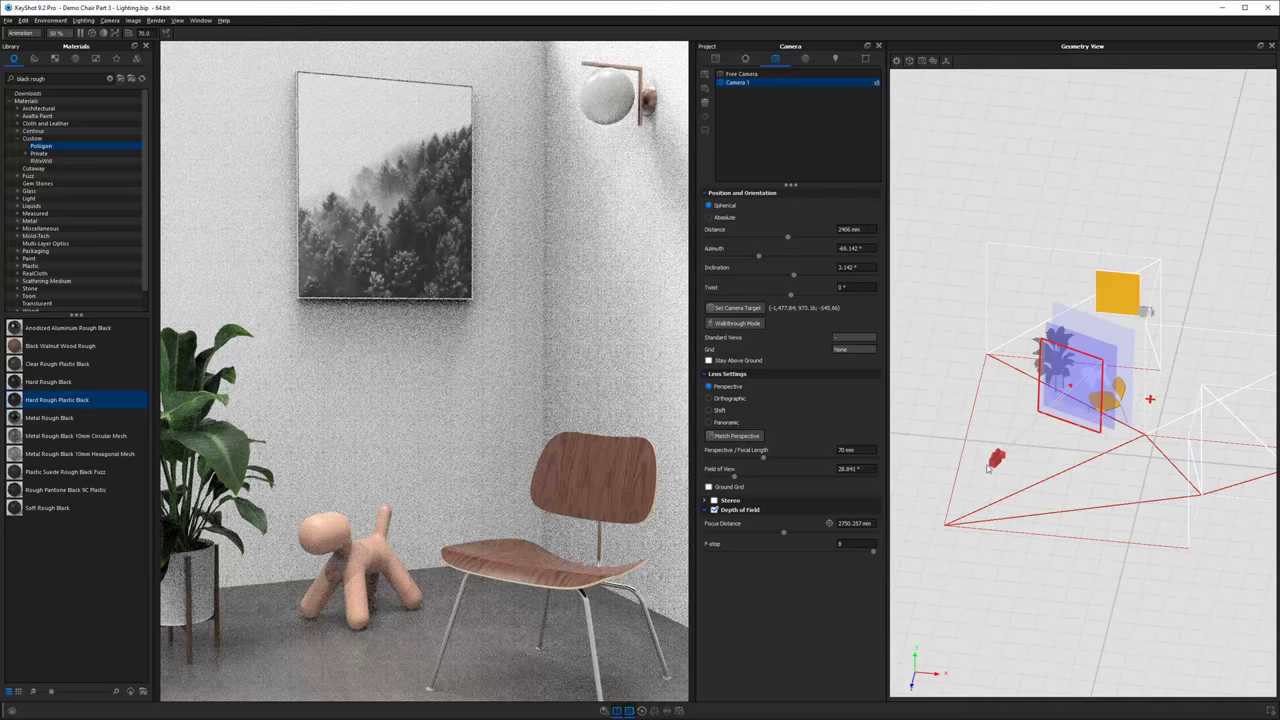
{"action": "left_click_drag", "start_coordinate": [1098, 376], "coordinate": [935, 396]}
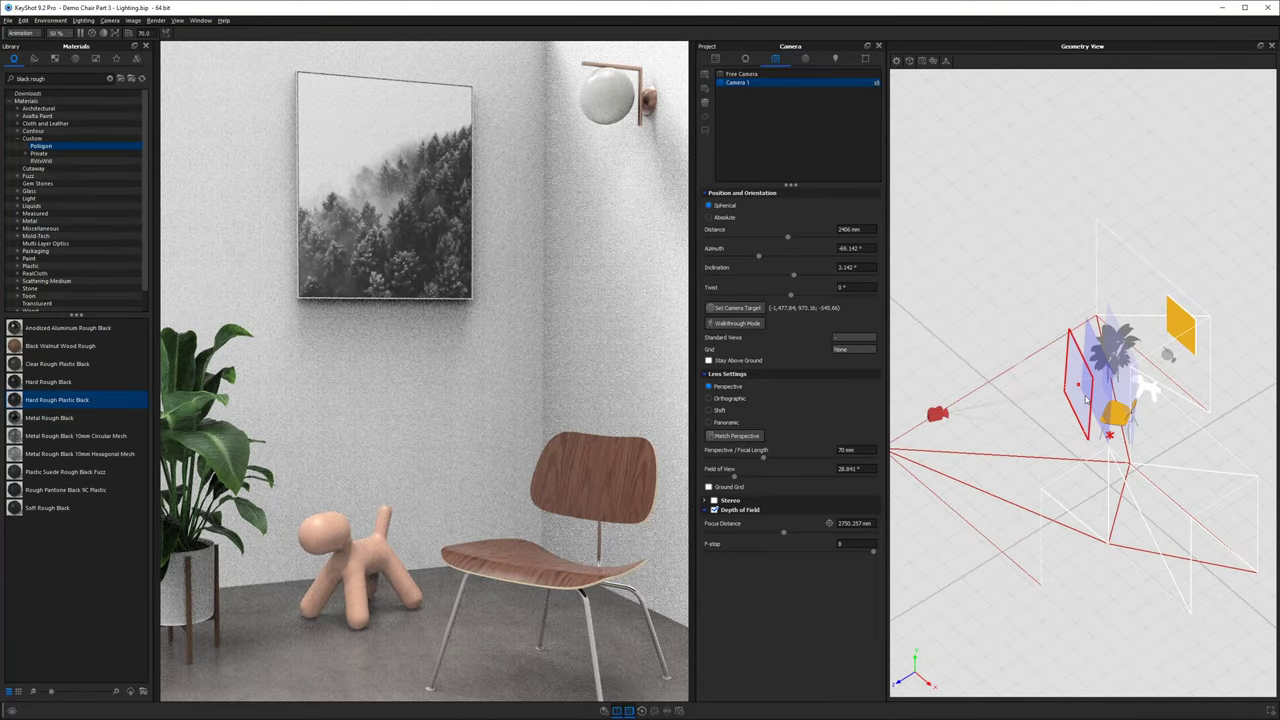
{"action": "left_click_drag", "start_coordinate": [764, 459], "coordinate": [799, 461]}
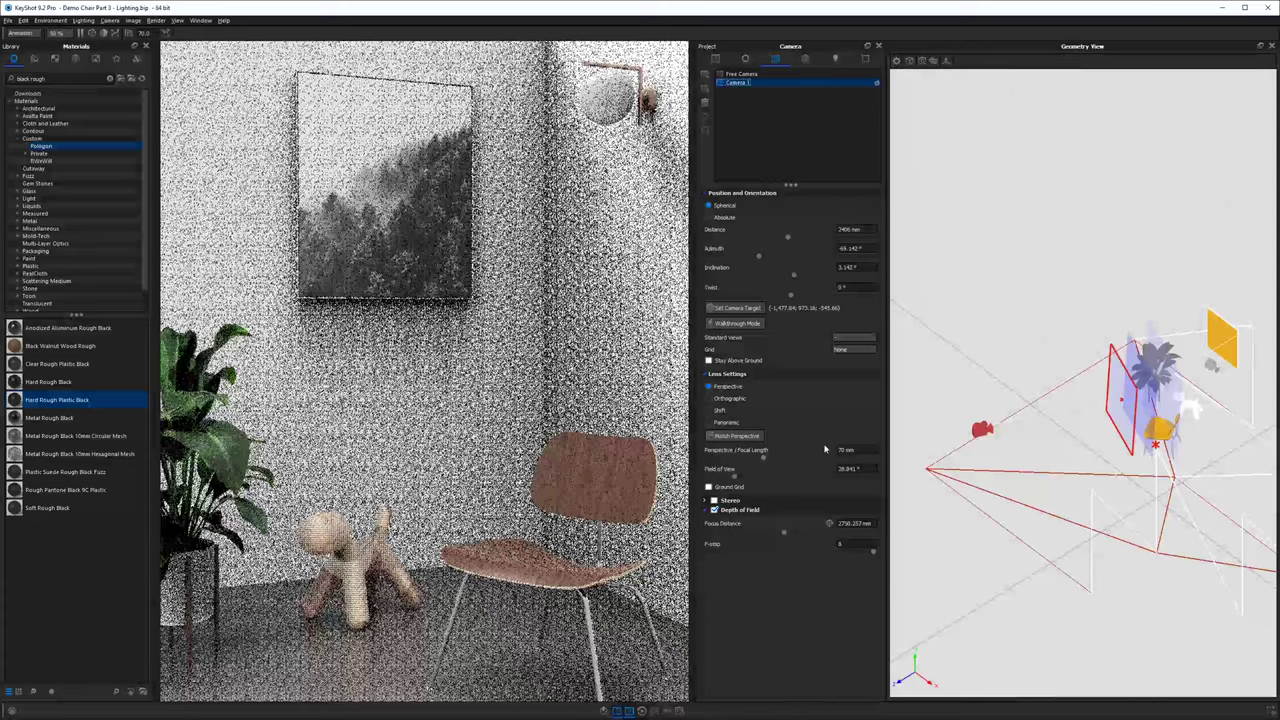
{"action": "left_click_drag", "start_coordinate": [1080, 430], "coordinate": [1220, 420]}
{"action": "left_click_drag", "start_coordinate": [1128, 483], "coordinate": [1118, 260]}
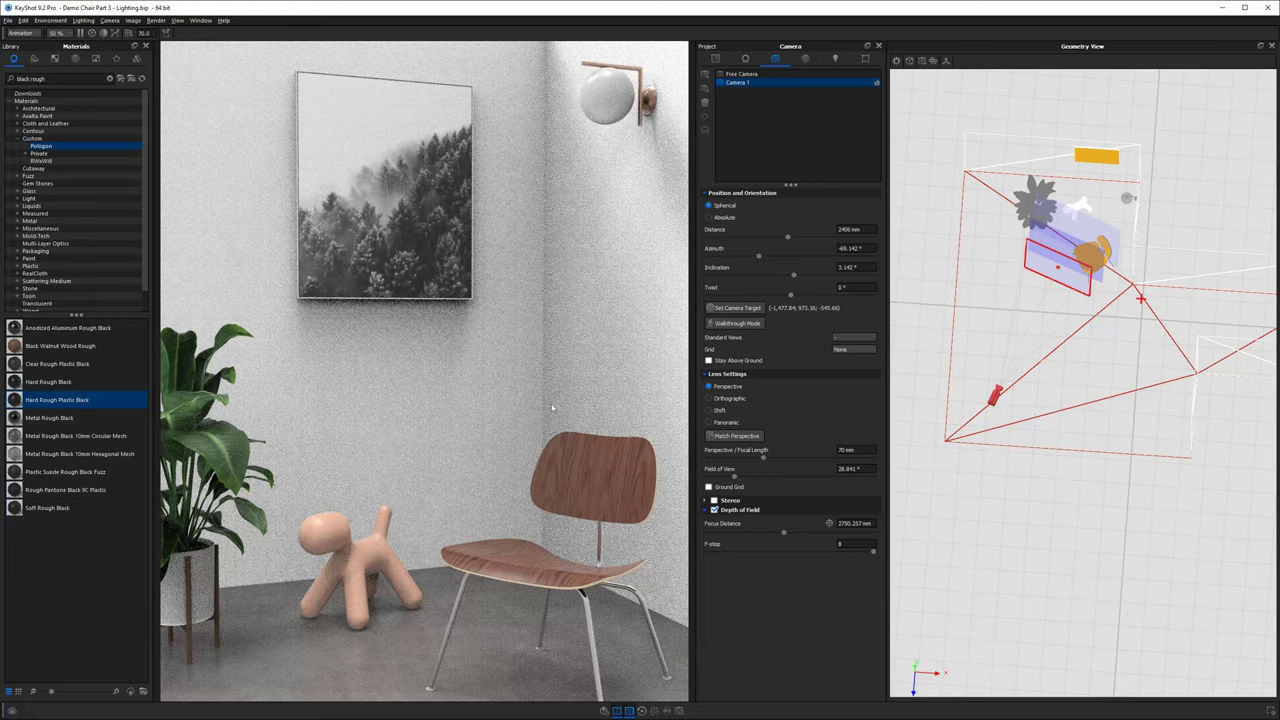
Hide the model set thumbnails and collapse the Chair, Puppy, Plant and Wall Light sets in the scene tree, keeping Default expanded.
{"action": "left_click", "coordinate": [717, 59]}
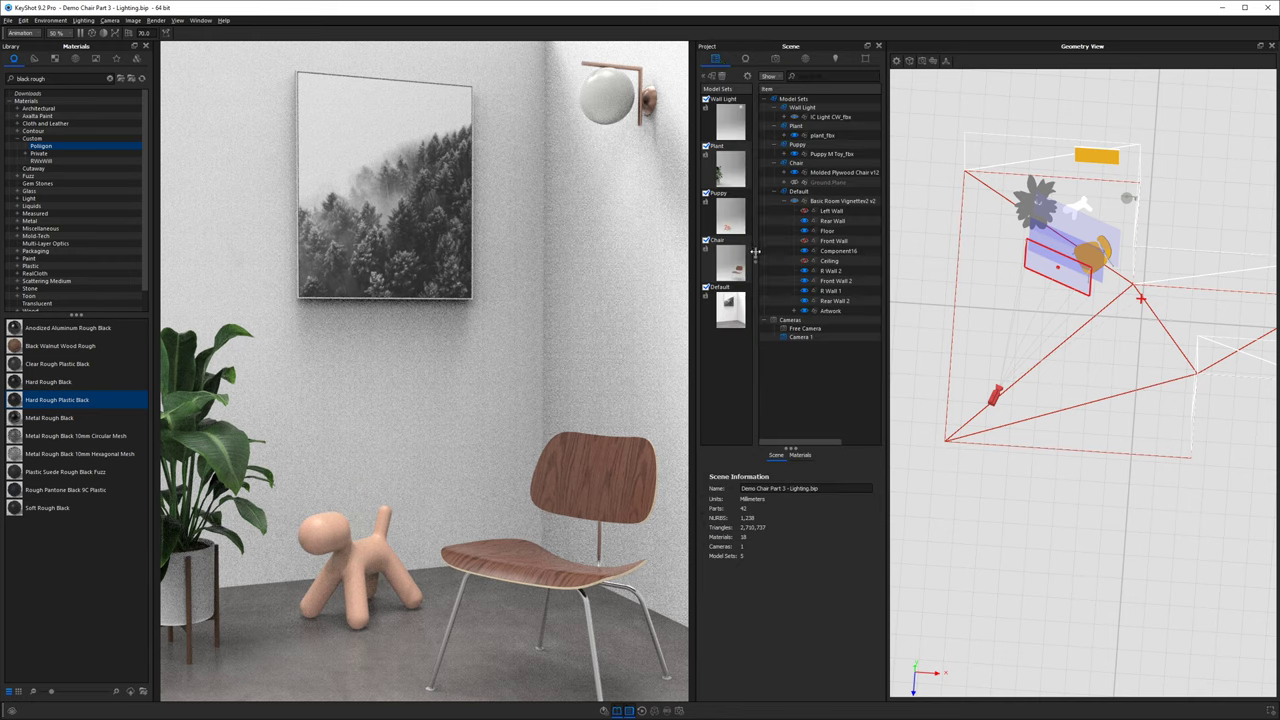
{"action": "left_click_drag", "start_coordinate": [755, 252], "coordinate": [704, 252]}
{"action": "left_click", "coordinate": [758, 192]}
{"action": "left_click", "coordinate": [722, 163]}
{"action": "left_click", "coordinate": [722, 144]}
{"action": "left_click", "coordinate": [722, 126]}
{"action": "left_click", "coordinate": [722, 107]}
{"action": "left_click", "coordinate": [759, 142]}
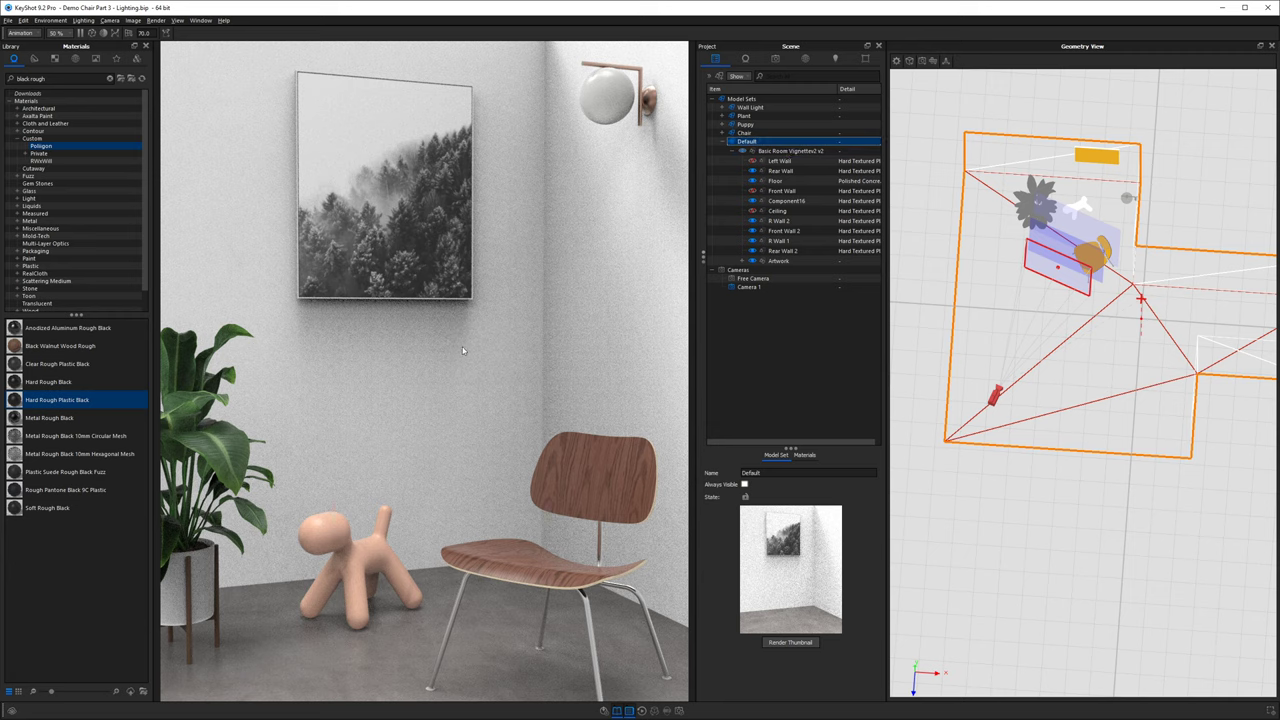
Switch to the Free Camera, turn off its depth of field and reframe it to show the whole room from outside.
{"action": "left_click", "coordinate": [775, 58]}
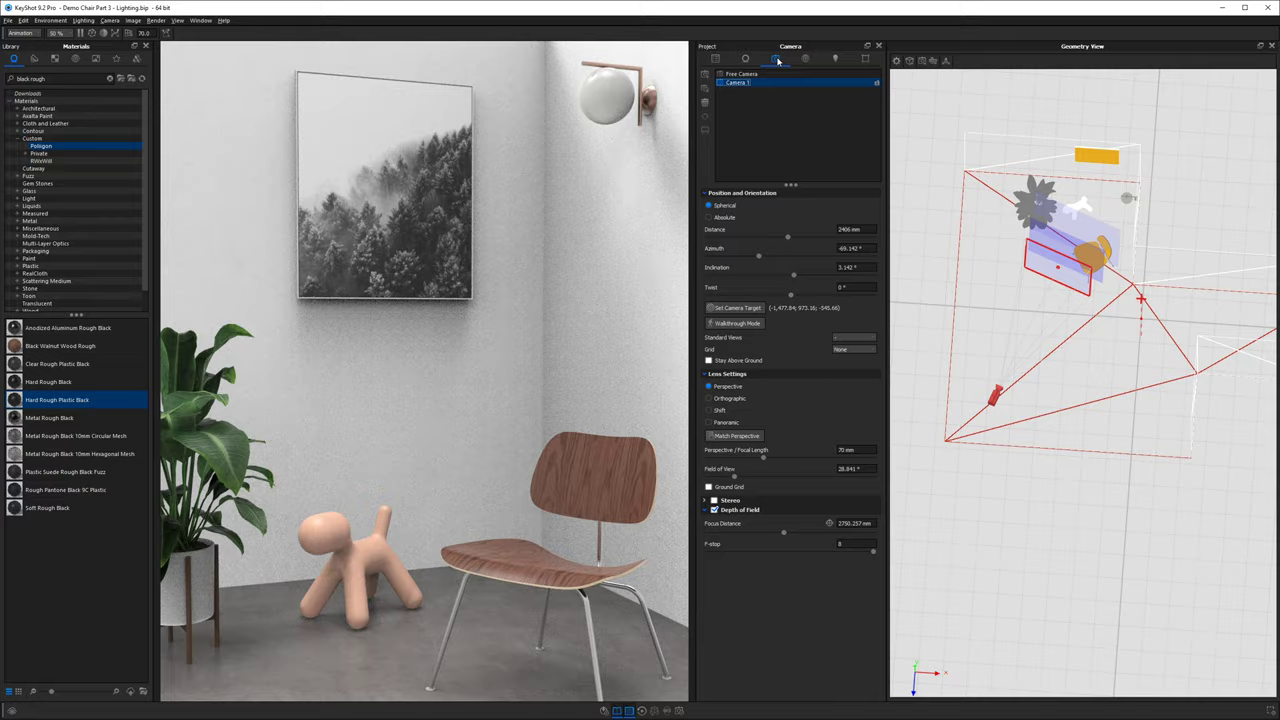
{"action": "left_click", "coordinate": [741, 74]}
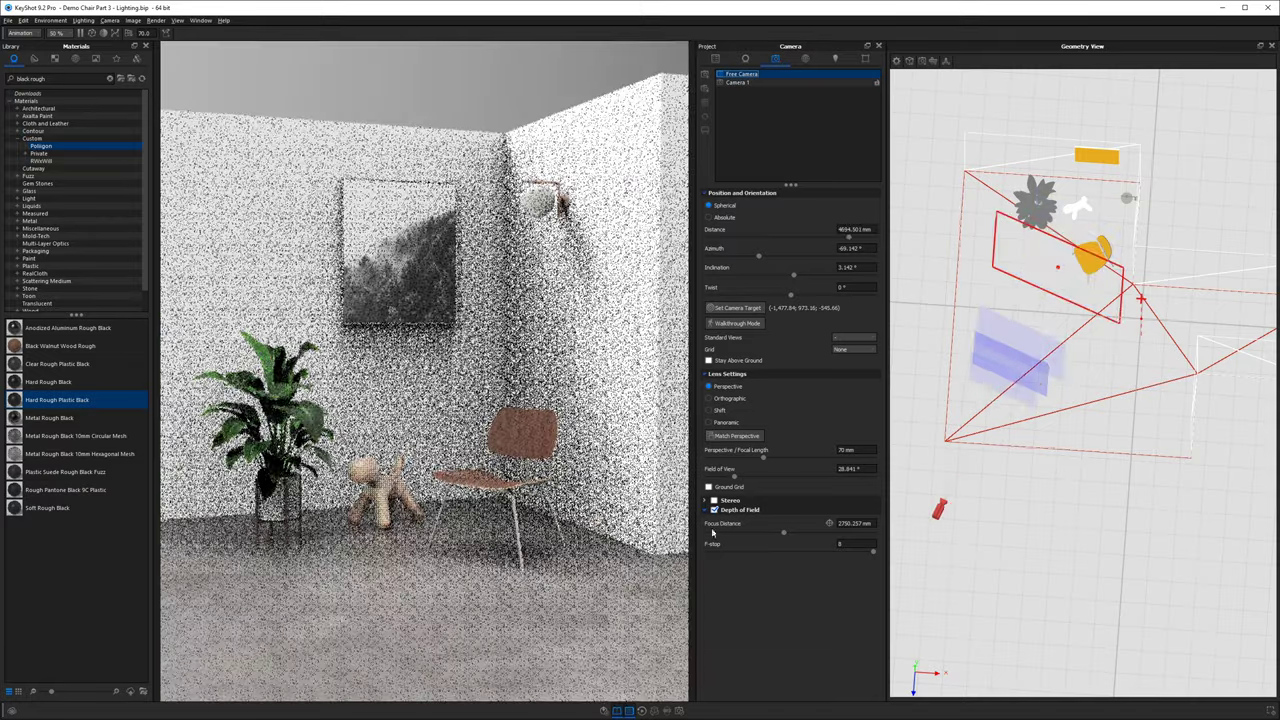
{"action": "left_click", "coordinate": [714, 510]}
{"action": "scroll", "coordinate": [437, 452], "scroll_direction": "down", "scroll_amount": 5}
{"action": "left_click_drag", "start_coordinate": [437, 452], "coordinate": [480, 500]}
{"action": "middle_click_drag", "start_coordinate": [530, 460], "coordinate": [560, 399]}
{"action": "scroll", "coordinate": [560, 399], "scroll_direction": "down", "scroll_amount": 2}
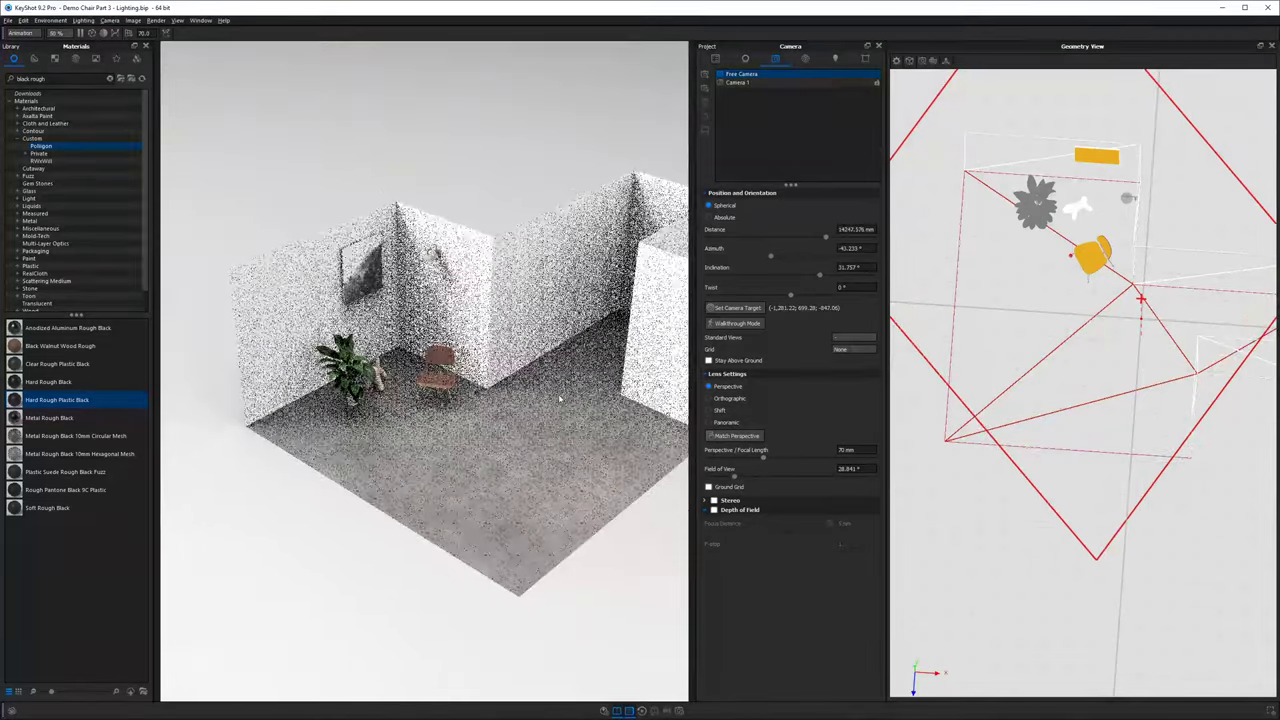
{"action": "left_click_drag", "start_coordinate": [560, 399], "coordinate": [505, 330]}
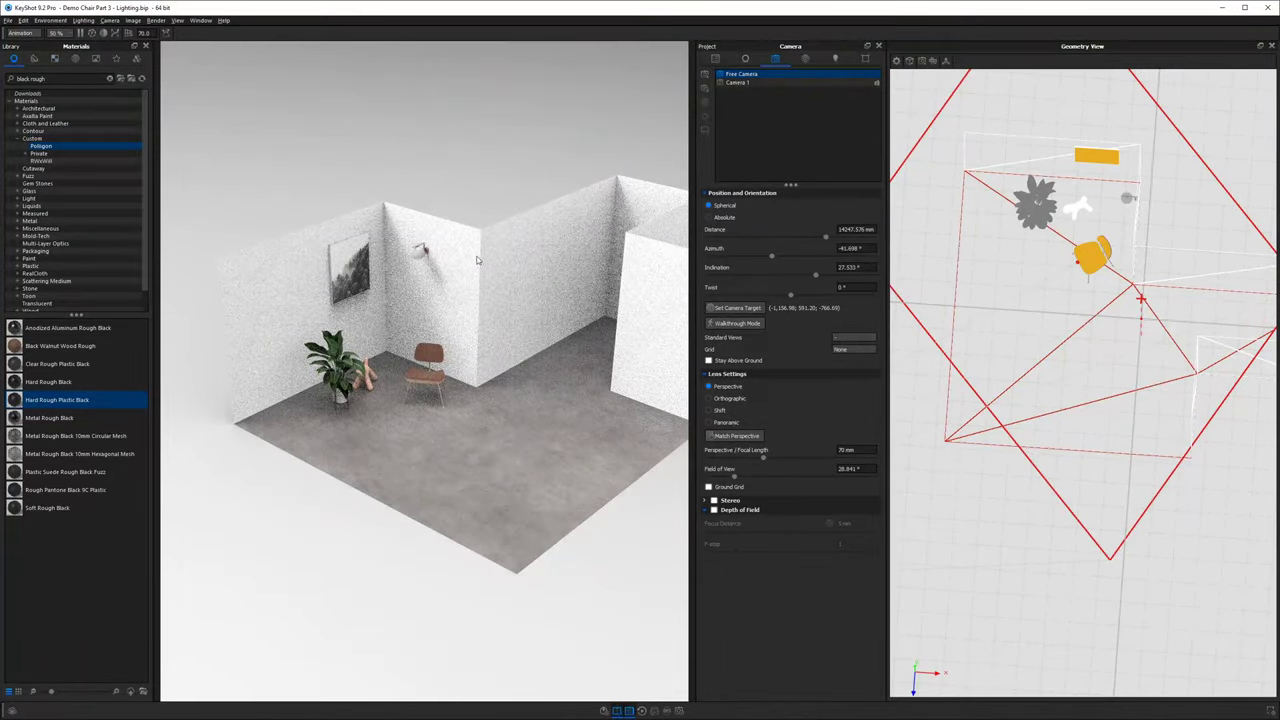
{"action": "left_click_drag", "start_coordinate": [578, 265], "coordinate": [571, 279]}
{"action": "middle_click_drag", "start_coordinate": [571, 279], "coordinate": [556, 276]}
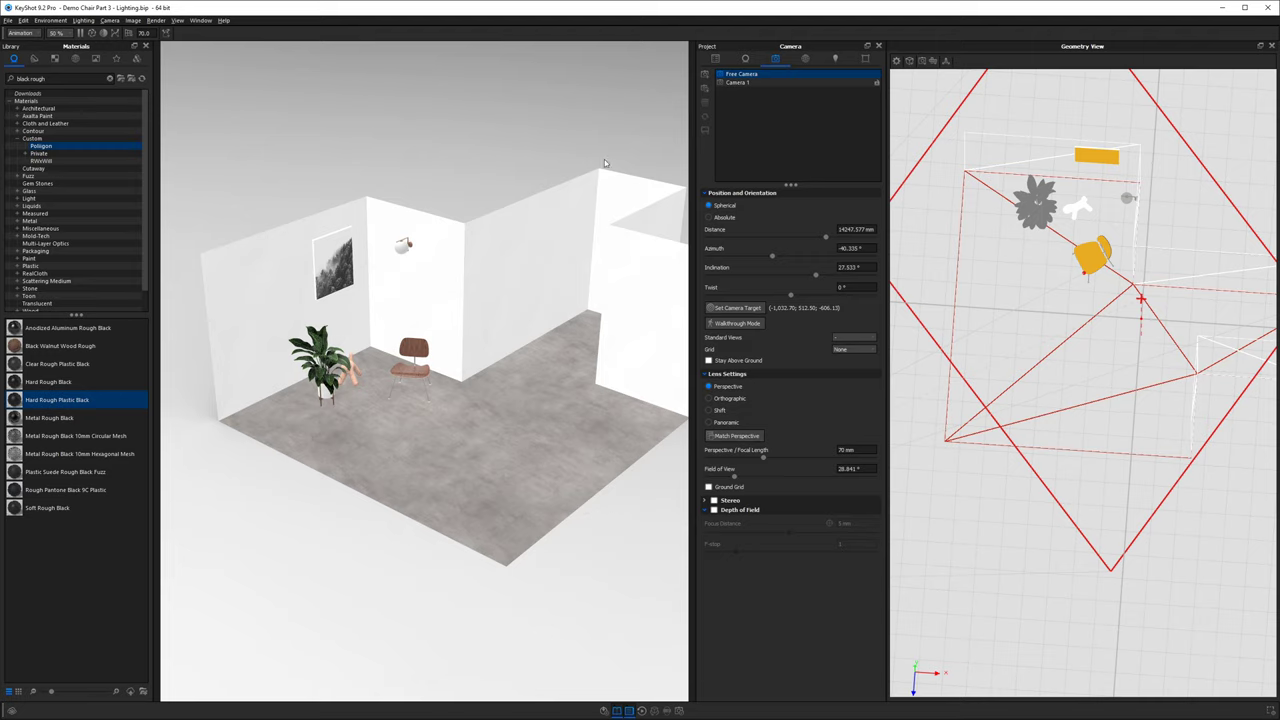
Unhide the Left Wall in the Default model set and inspect the enclosed room from several angles.
{"action": "left_click", "coordinate": [805, 59]}
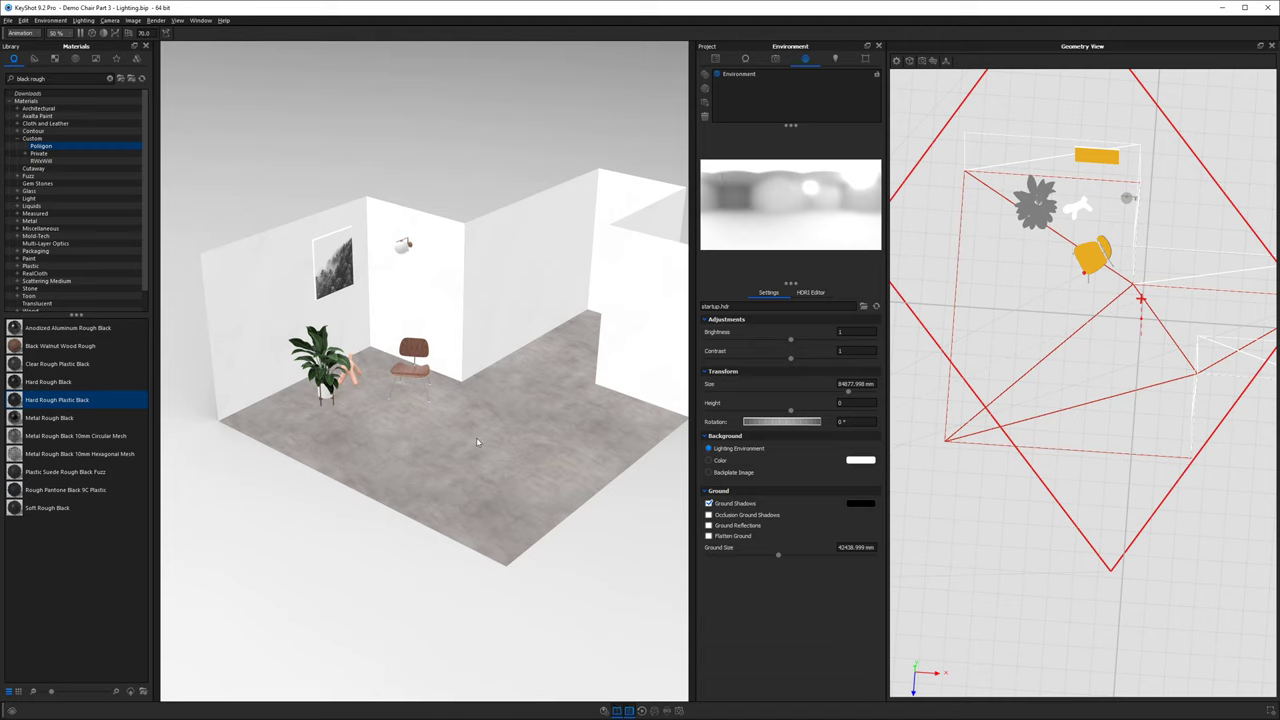
{"action": "left_click", "coordinate": [715, 59]}
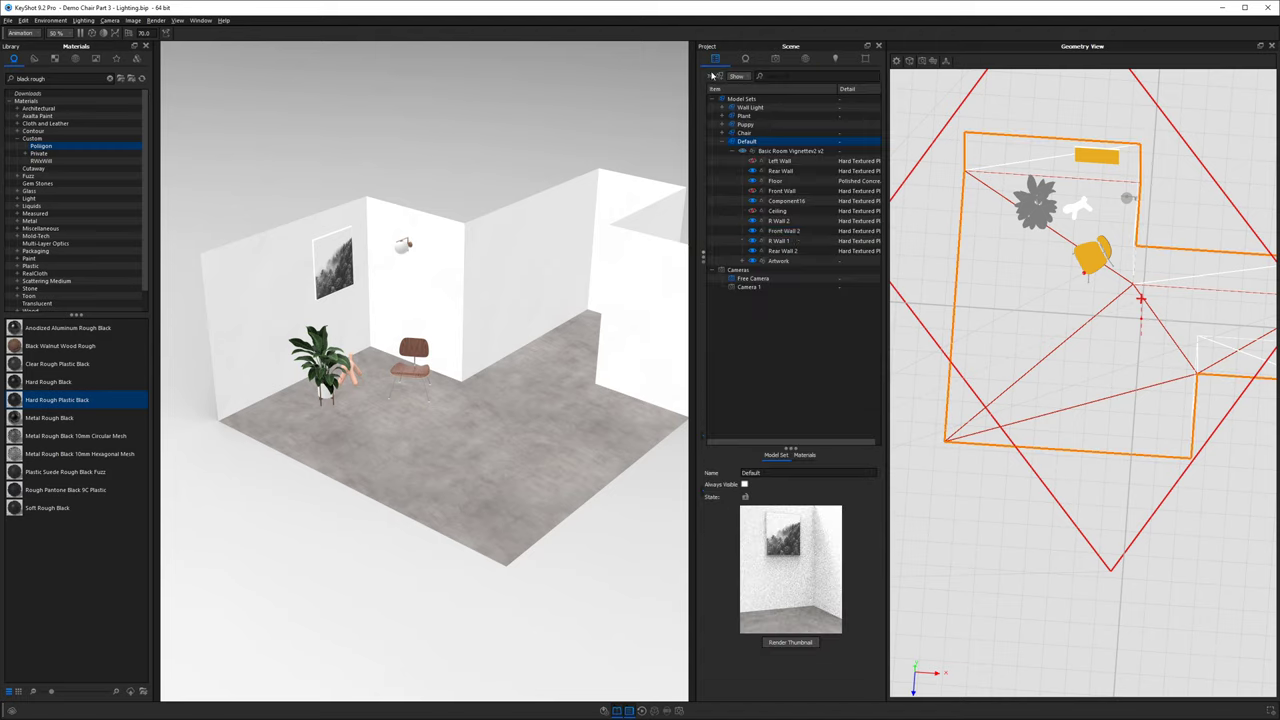
{"action": "left_click", "coordinate": [753, 191]}
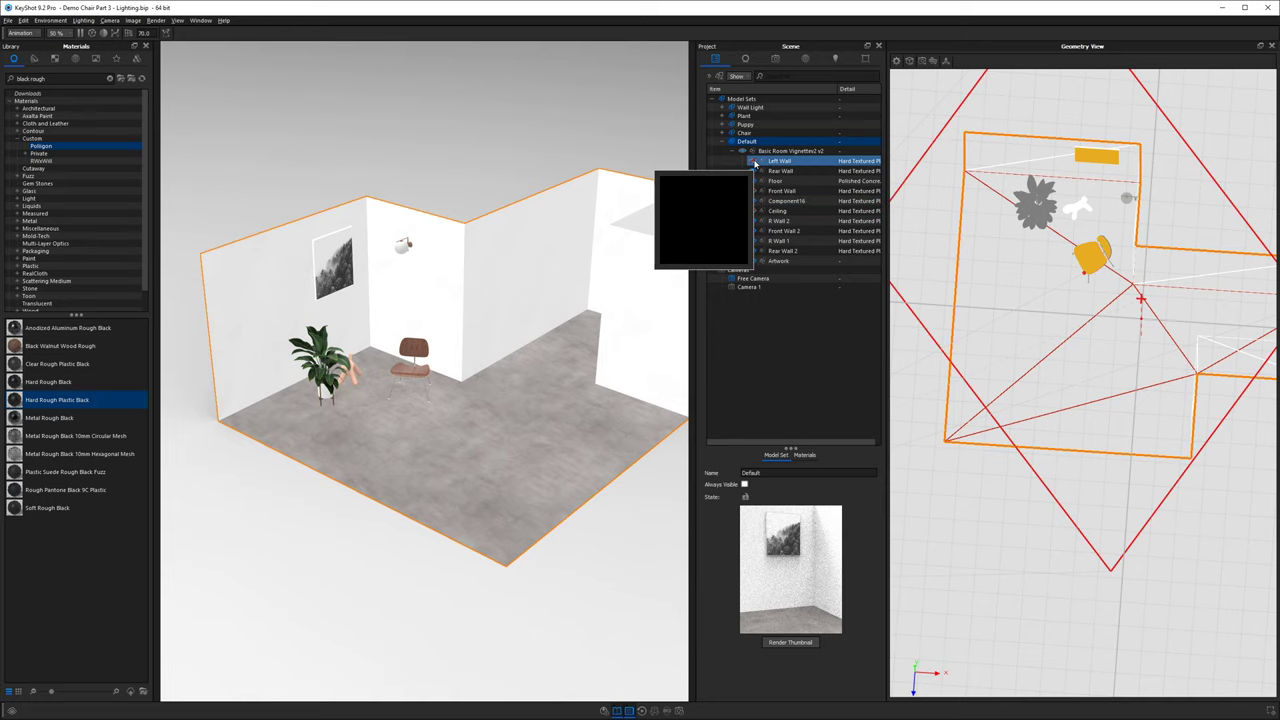
{"action": "left_click_drag", "start_coordinate": [588, 275], "coordinate": [391, 293]}
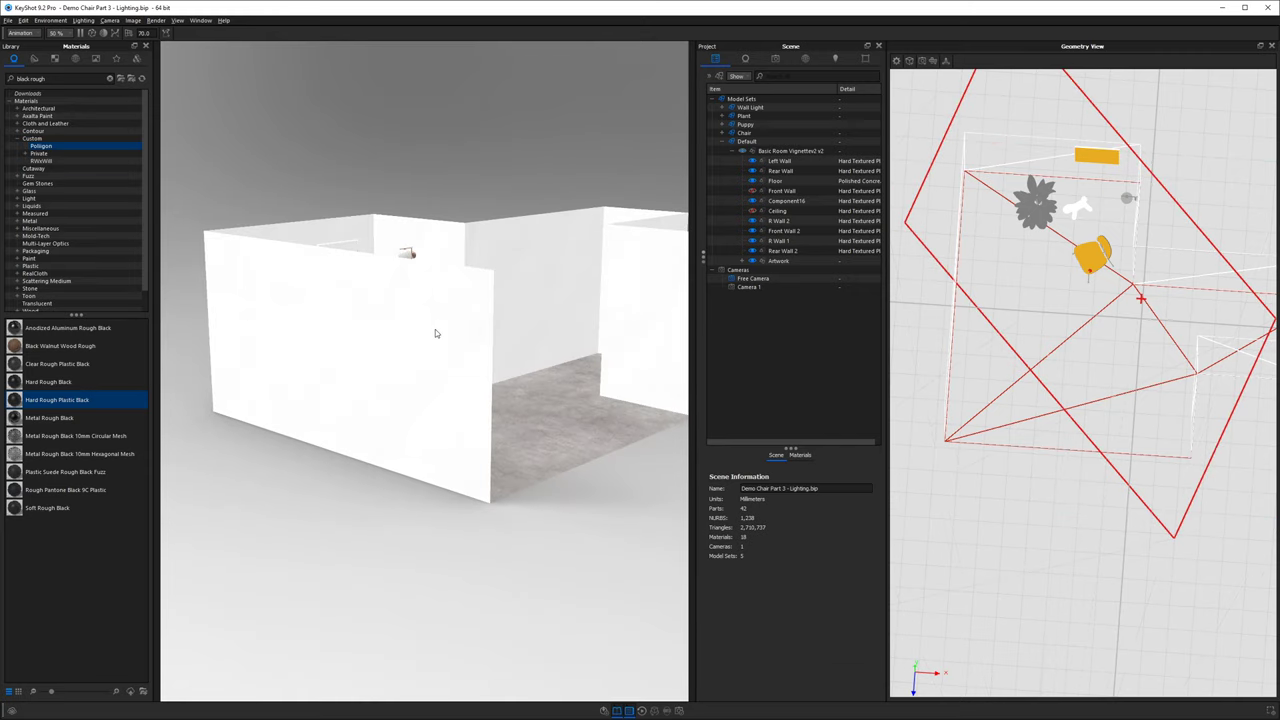
{"action": "left_click_drag", "start_coordinate": [315, 309], "coordinate": [276, 425]}
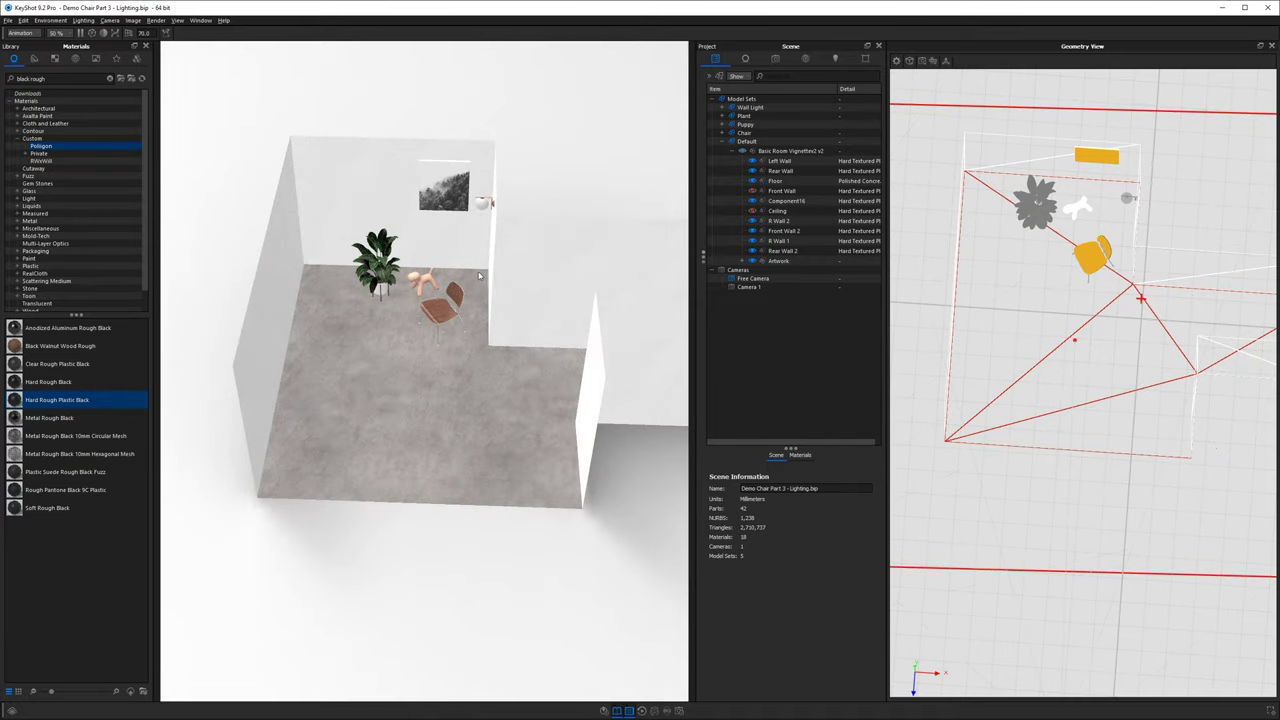
{"action": "scroll", "coordinate": [479, 276], "scroll_direction": "up", "scroll_amount": 6}
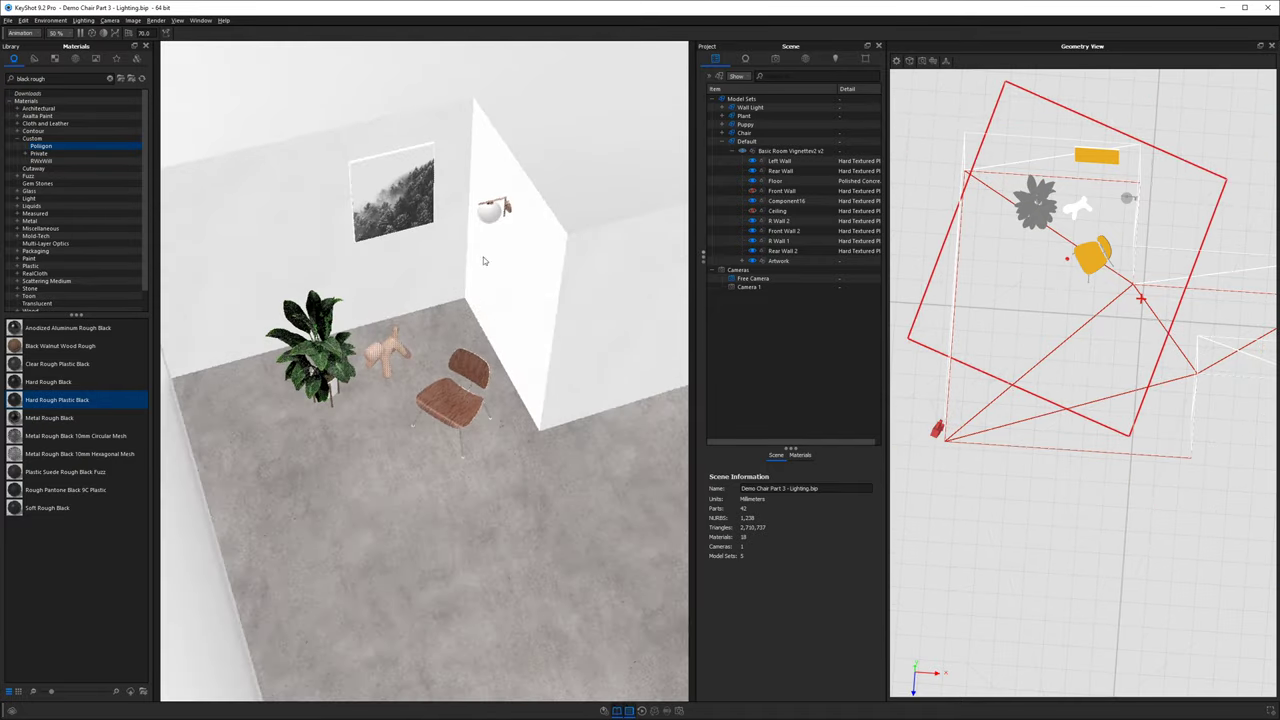
{"action": "scroll", "coordinate": [460, 352], "scroll_direction": "down", "scroll_amount": 5}
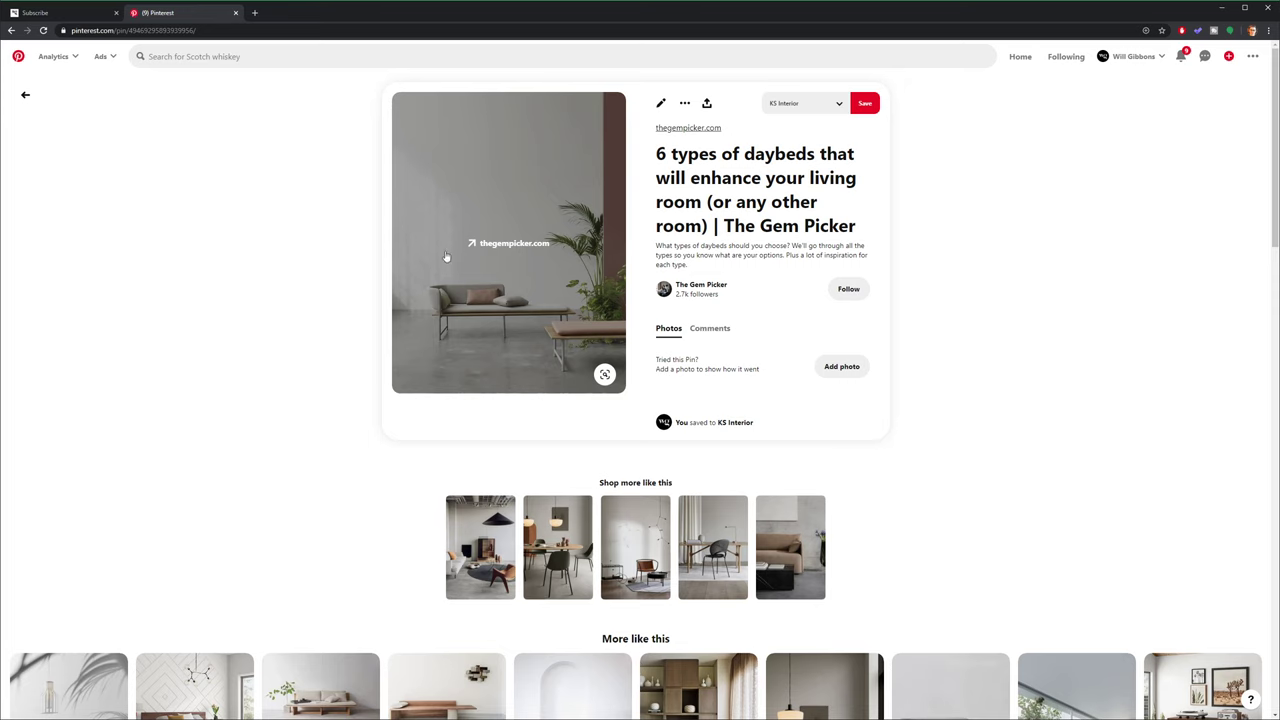
Switch to Pinterest and examine how daylight falls in the interior reference pins saved on the KS Interior board.
{"action": "scroll", "coordinate": [323, 310], "scroll_direction": "down", "scroll_amount": 2}
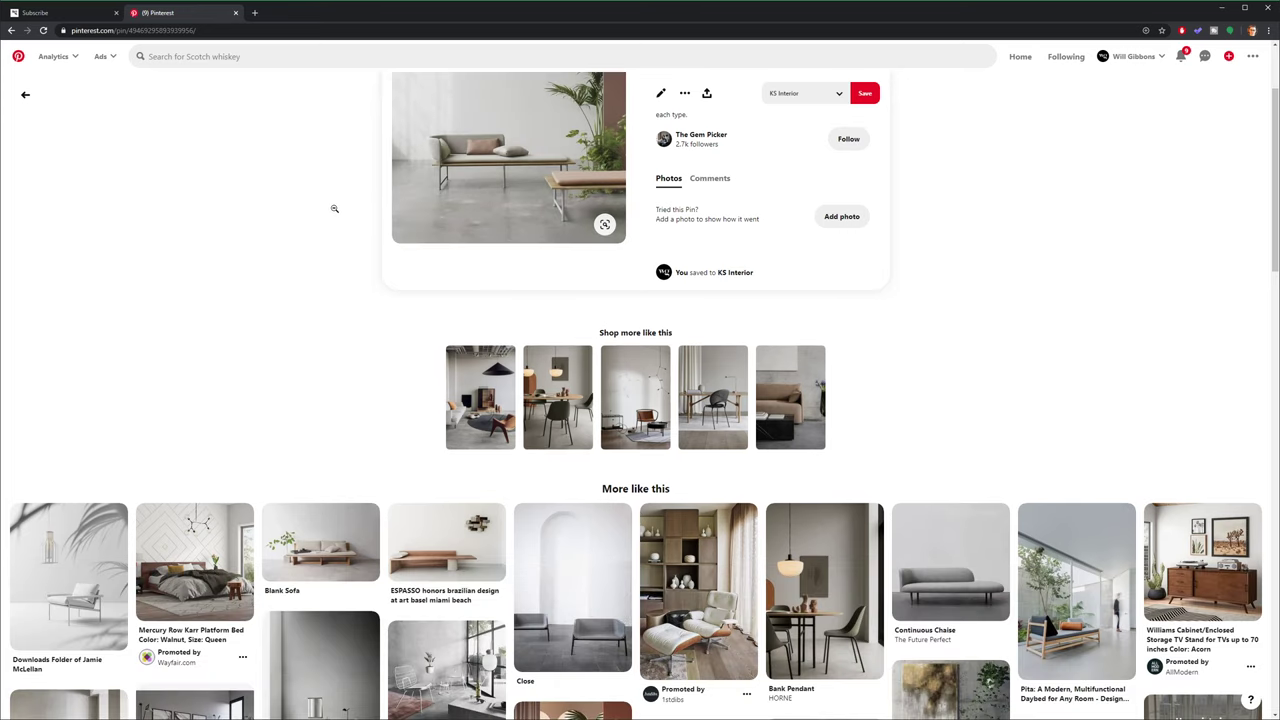
{"action": "left_click", "coordinate": [735, 272]}
{"action": "left_click", "coordinate": [1063, 265]}
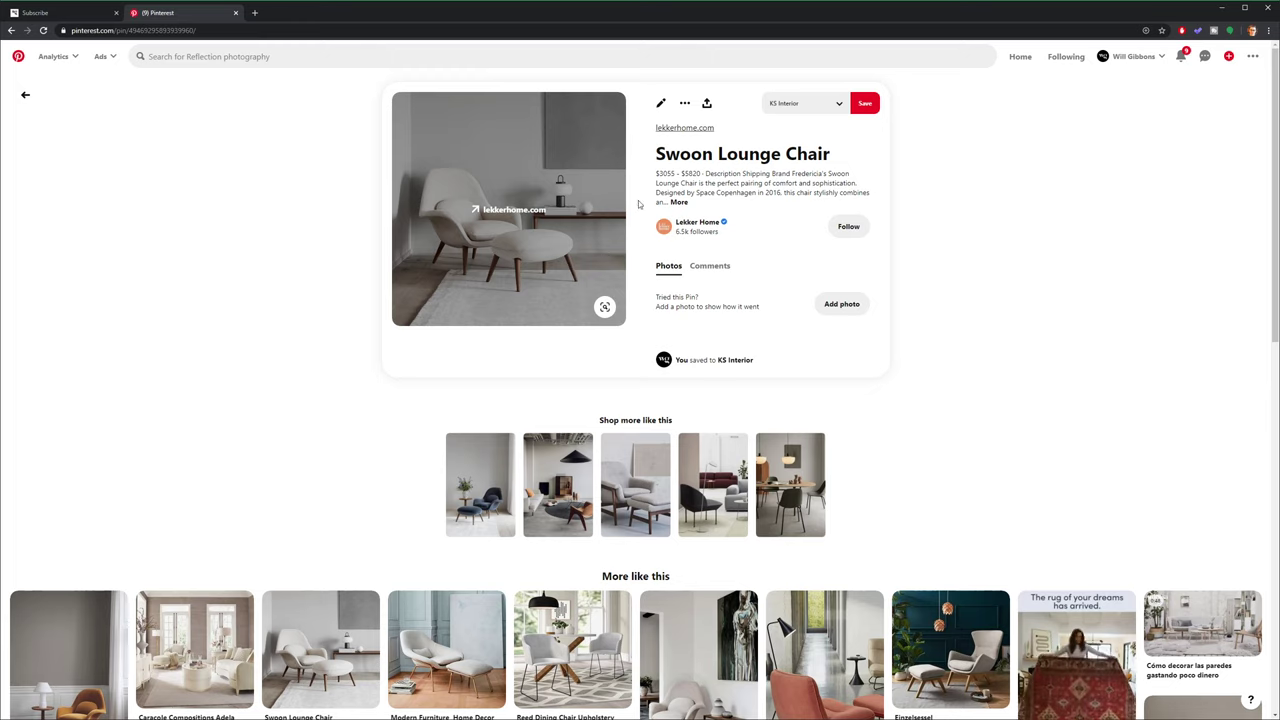
{"action": "left_click", "coordinate": [332, 276]}
{"action": "left_click", "coordinate": [1229, 301]}
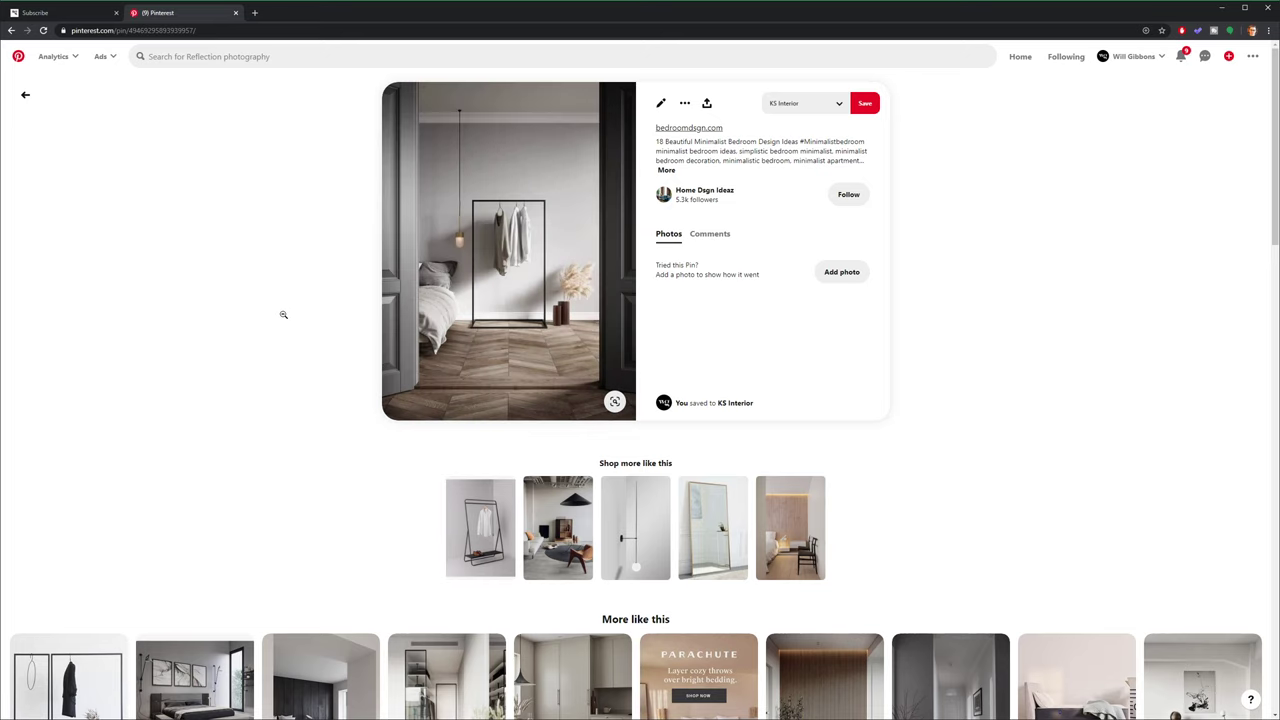
{"action": "scroll", "coordinate": [278, 313], "scroll_direction": "down", "scroll_amount": 2}
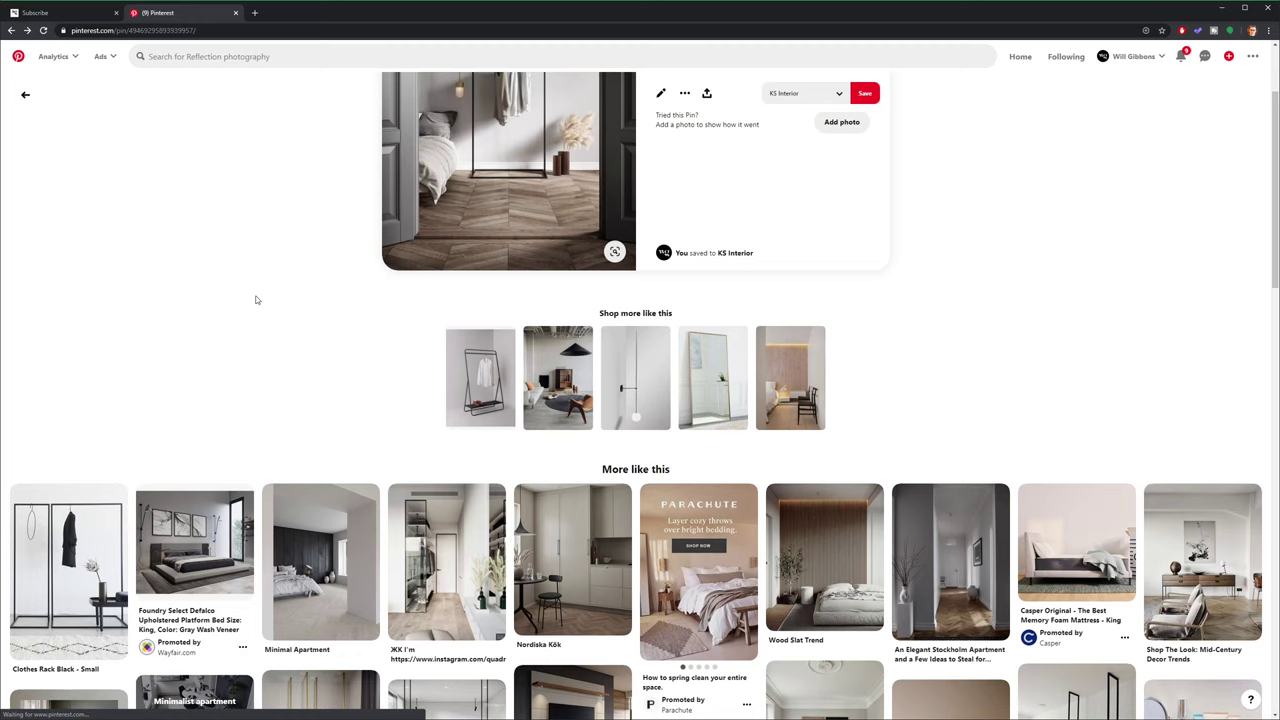
{"action": "key", "text": "alt+Left"}
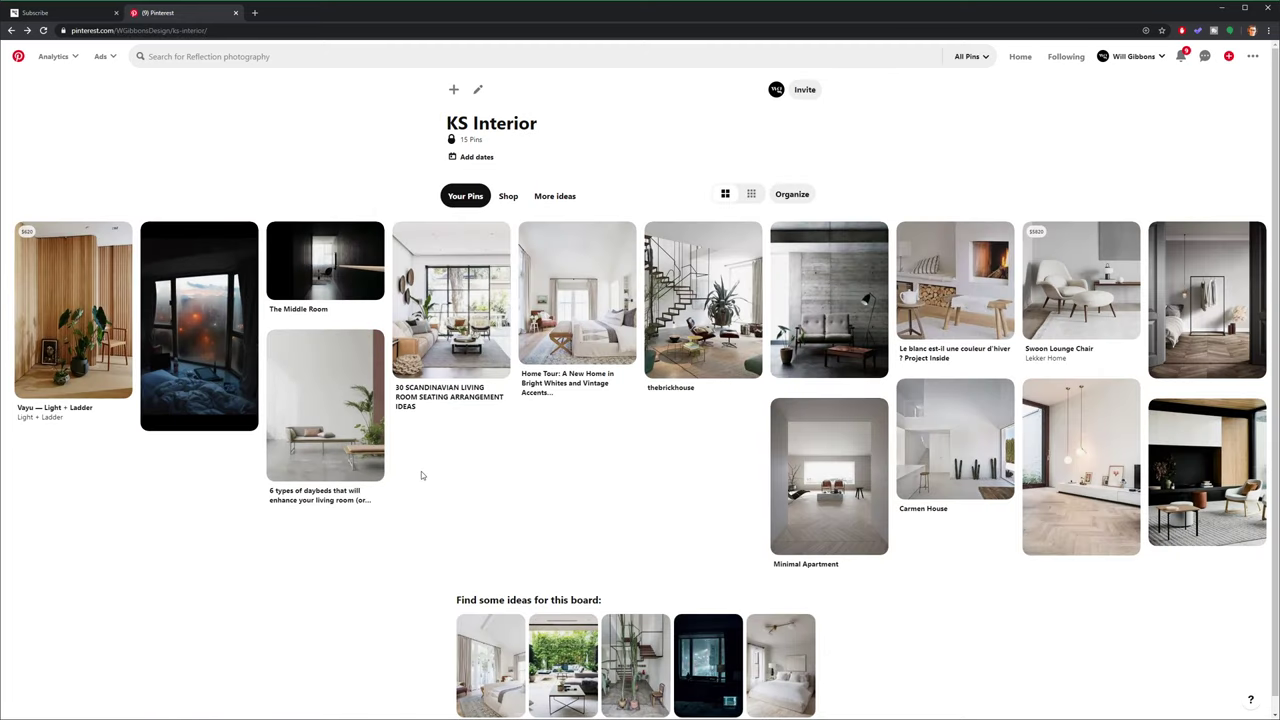
{"action": "mouse_move", "coordinate": [287, 376]}
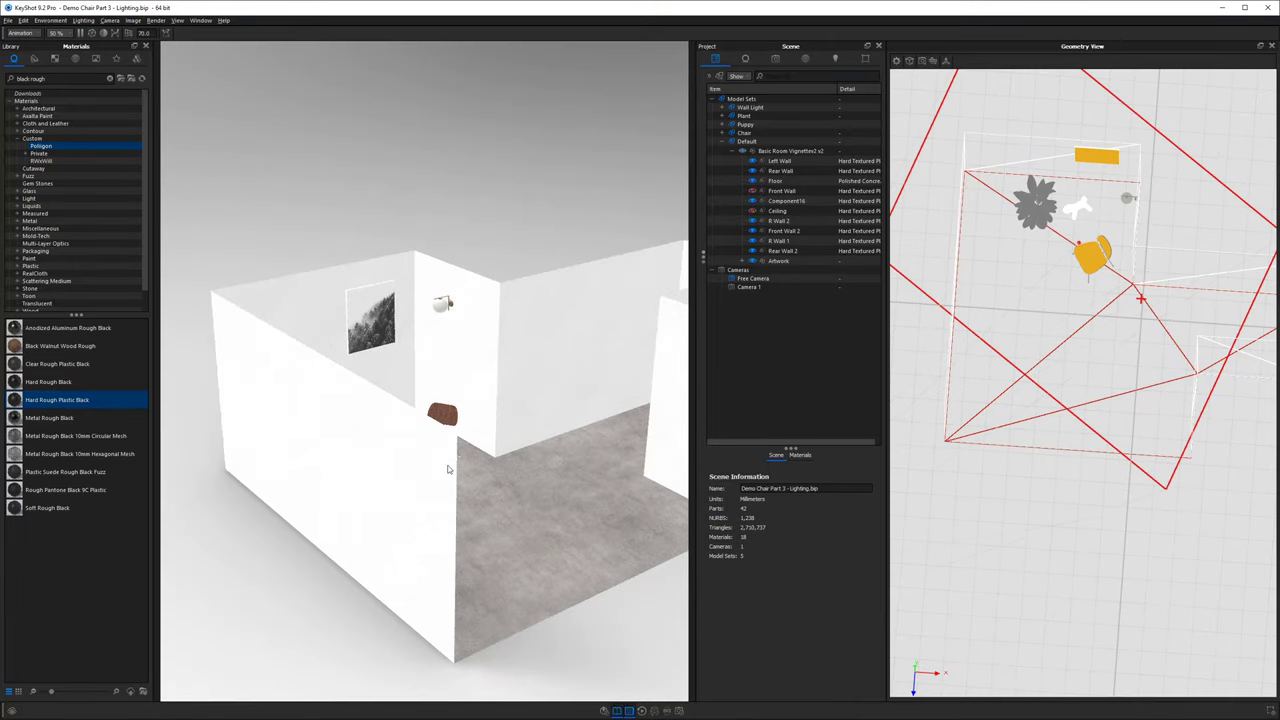
Back in KeyShot, open the material graph for the Left Wall's material from outside the room.
{"action": "left_click_drag", "start_coordinate": [424, 500], "coordinate": [467, 432]}
{"action": "left_click_drag", "start_coordinate": [363, 448], "coordinate": [267, 313]}
{"action": "left_click_drag", "start_coordinate": [355, 401], "coordinate": [627, 379]}
{"action": "left_click_drag", "start_coordinate": [375, 407], "coordinate": [477, 352]}
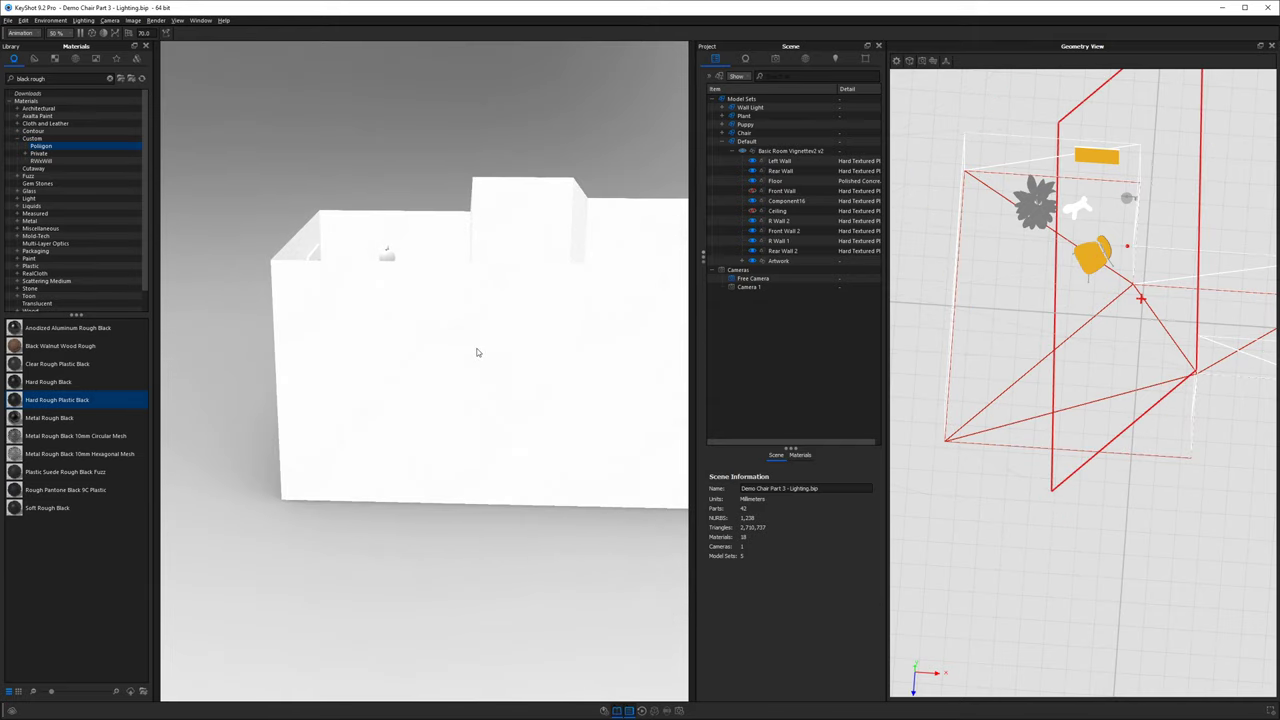
{"action": "left_click_drag", "start_coordinate": [389, 316], "coordinate": [350, 319]}
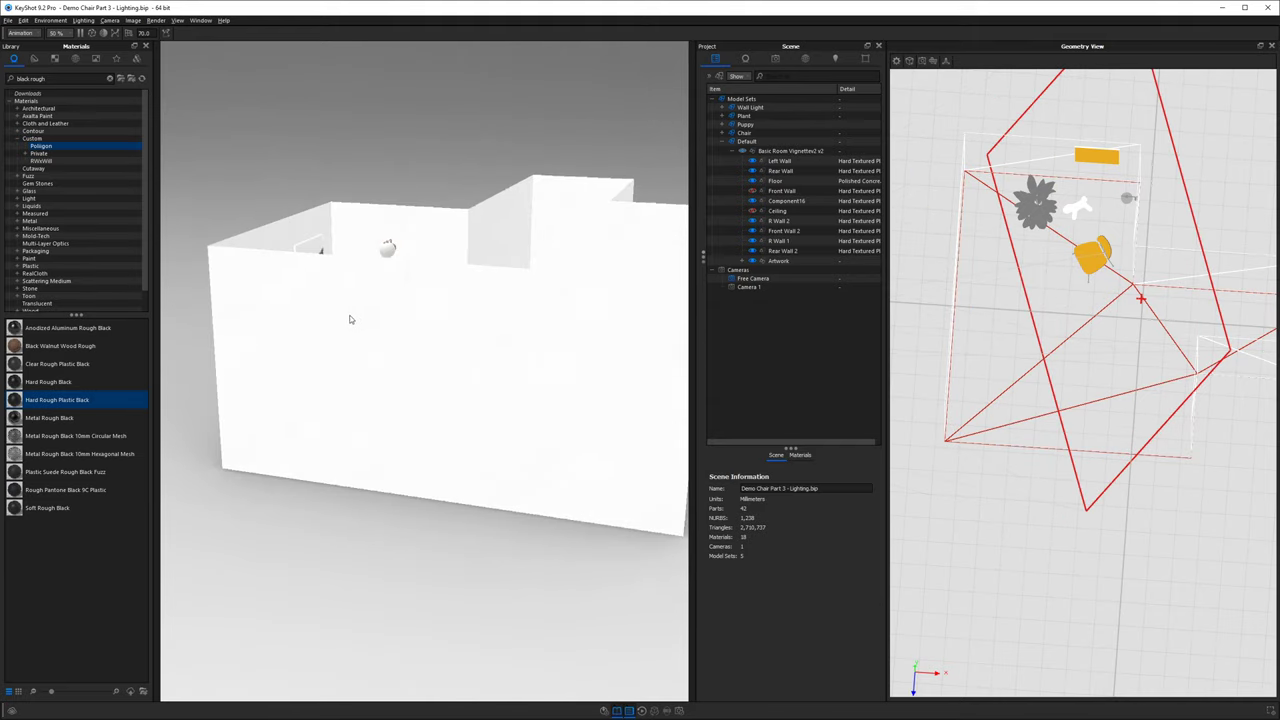
{"action": "right_click", "coordinate": [295, 307]}
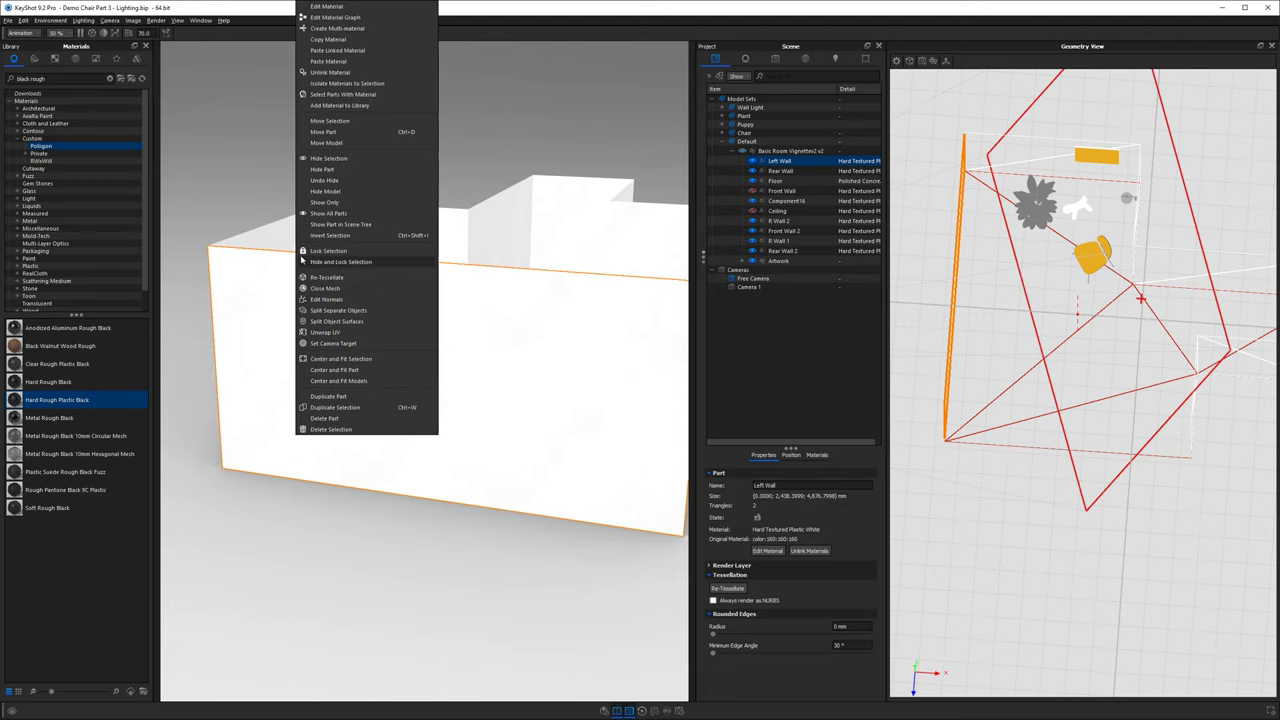
{"action": "left_click", "coordinate": [326, 6]}
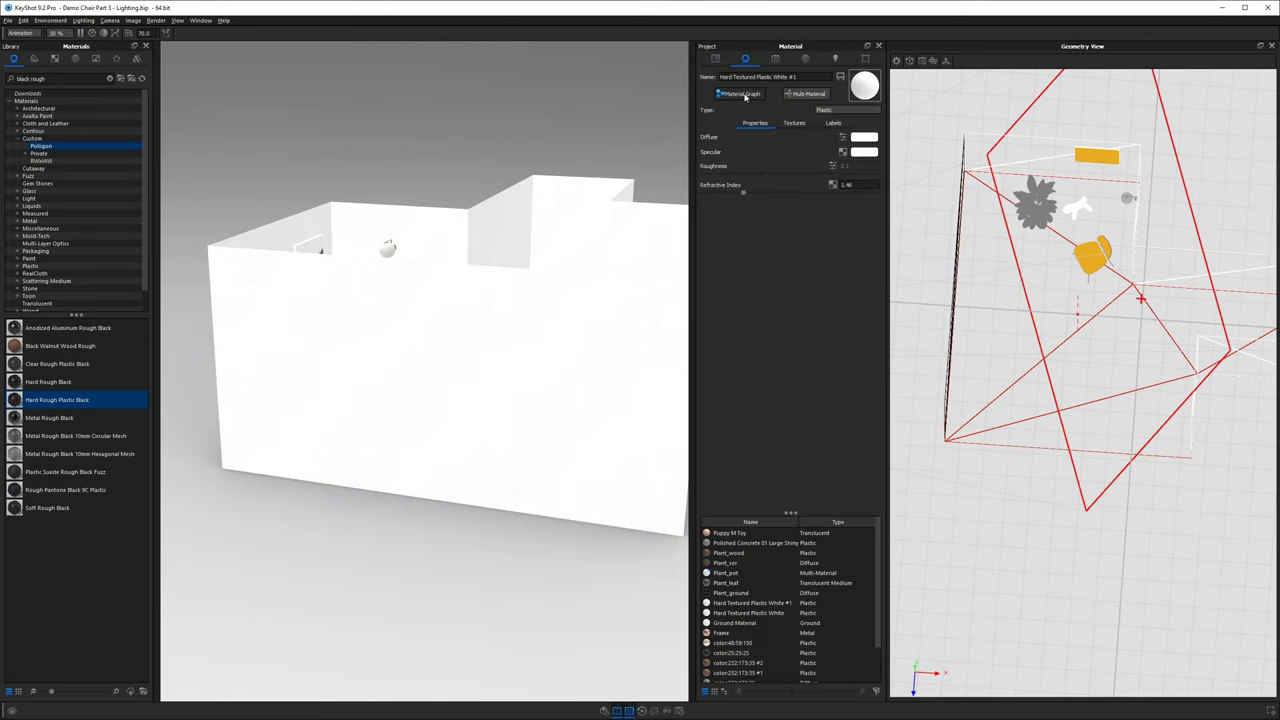
{"action": "left_click", "coordinate": [740, 93]}
Reposition and widen the Material Graph window and automatically align the wall material's nodes.
{"action": "left_click_drag", "start_coordinate": [986, 90], "coordinate": [902, 38]}
{"action": "left_click_drag", "start_coordinate": [753, 400], "coordinate": [697, 402]}
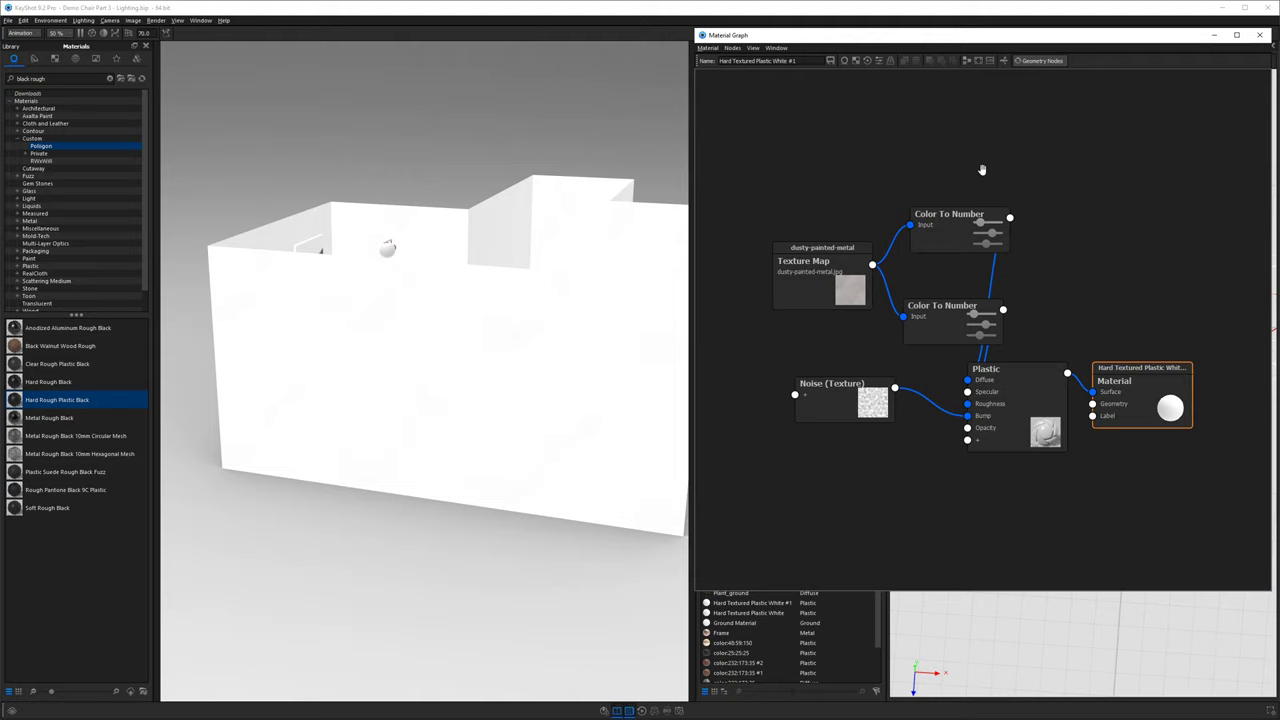
{"action": "left_click", "coordinate": [965, 62]}
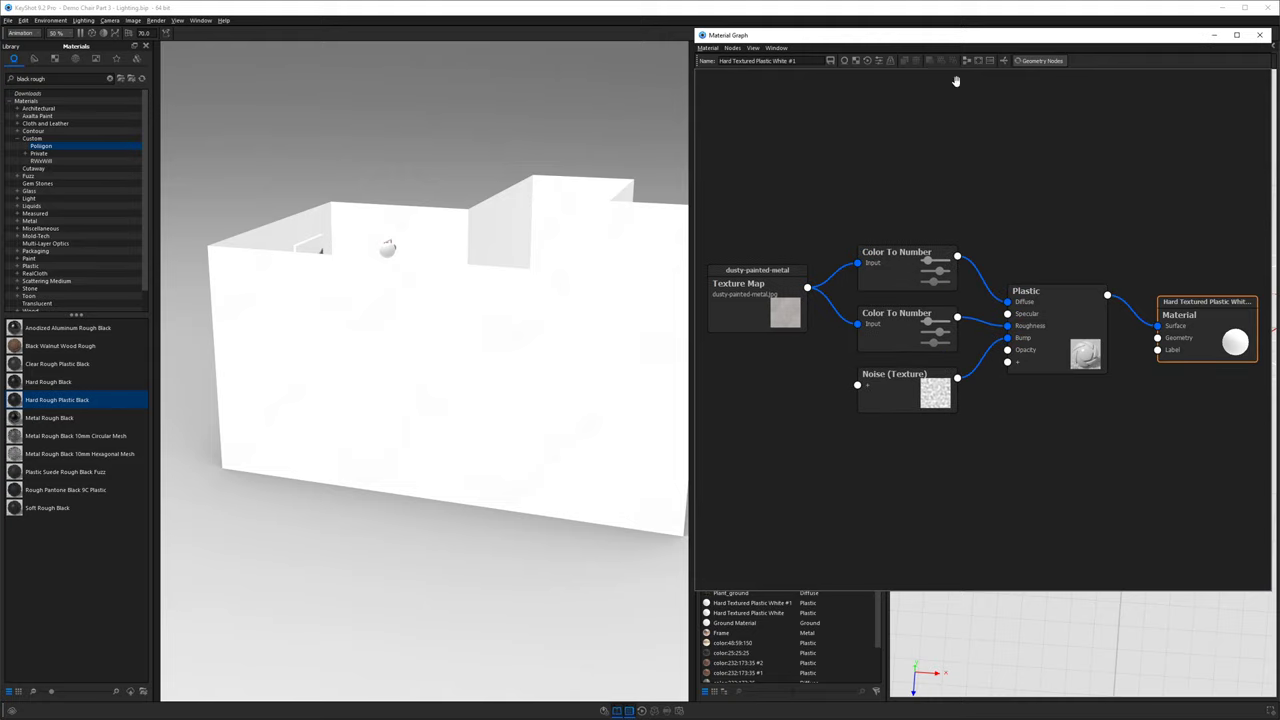
Add a Mesh texture node to the graph, preview it on the wall and set its mapping type to Planar.
{"action": "right_click", "coordinate": [789, 401]}
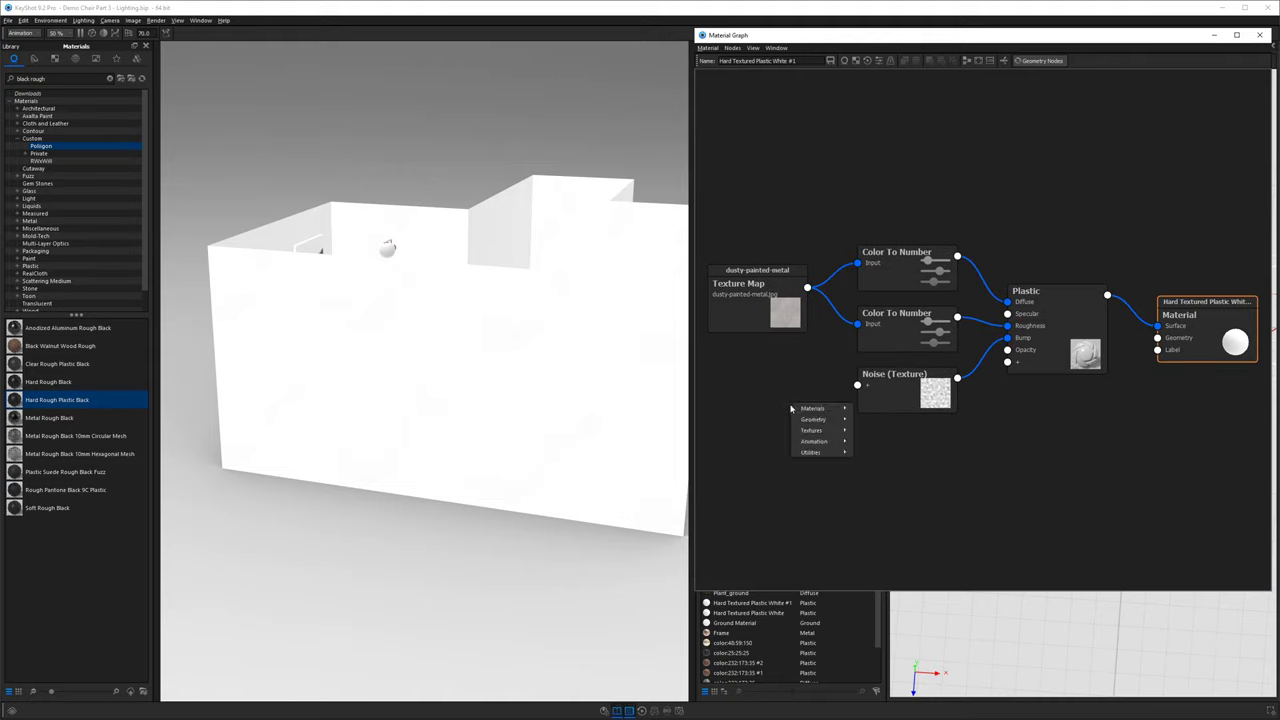
{"action": "mouse_move", "coordinate": [809, 433]}
{"action": "left_click", "coordinate": [872, 490]}
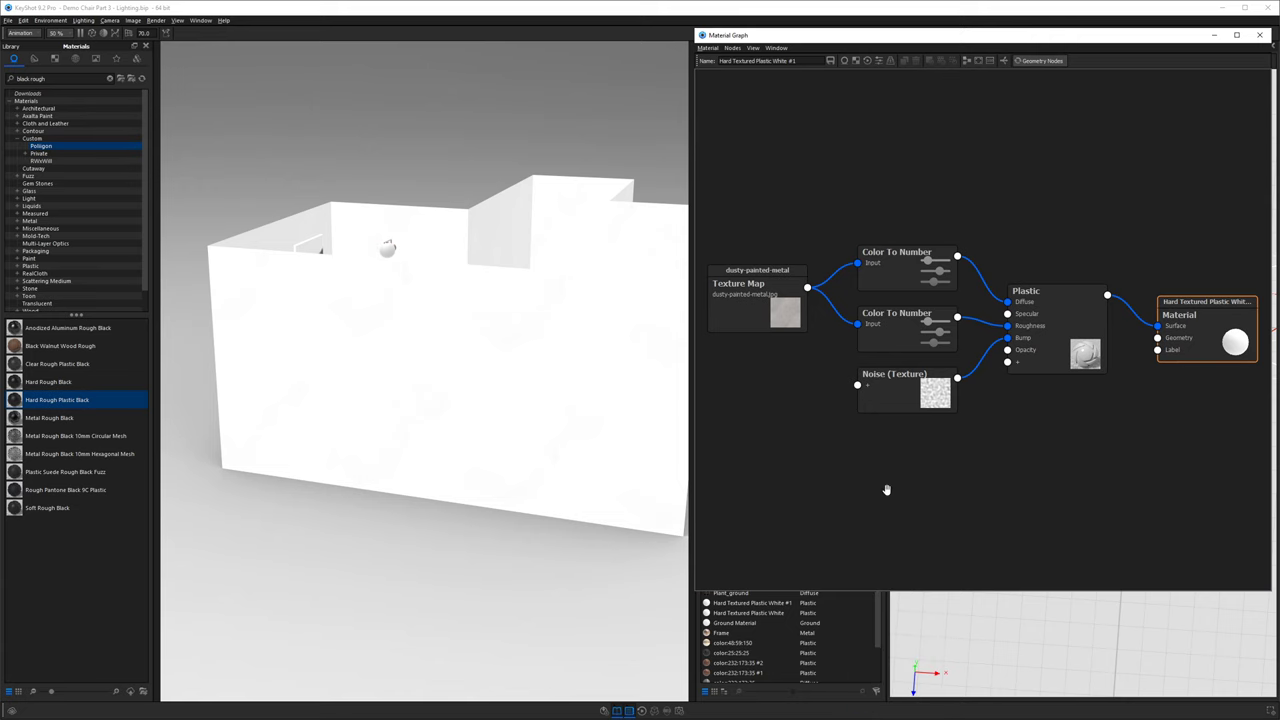
{"action": "left_click", "coordinate": [816, 437]}
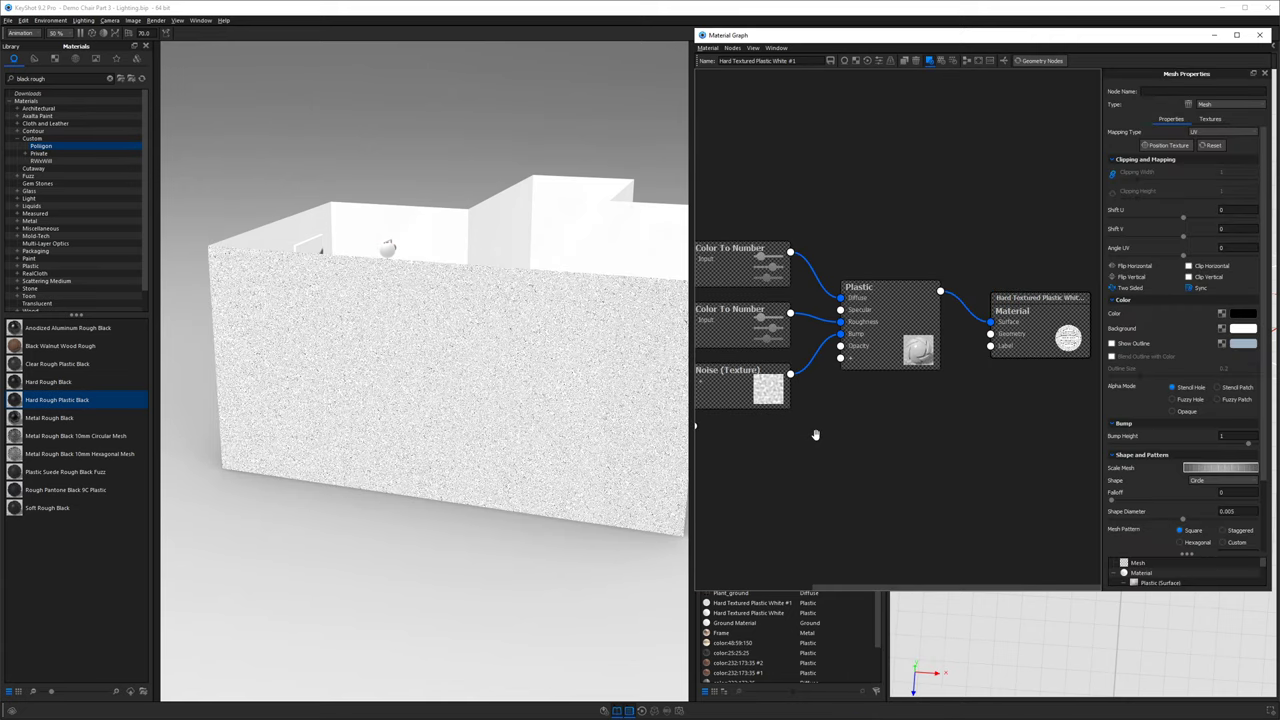
{"action": "left_click_drag", "start_coordinate": [800, 441], "coordinate": [768, 455]}
{"action": "left_click", "coordinate": [1222, 132]}
{"action": "left_click", "coordinate": [1203, 139]}
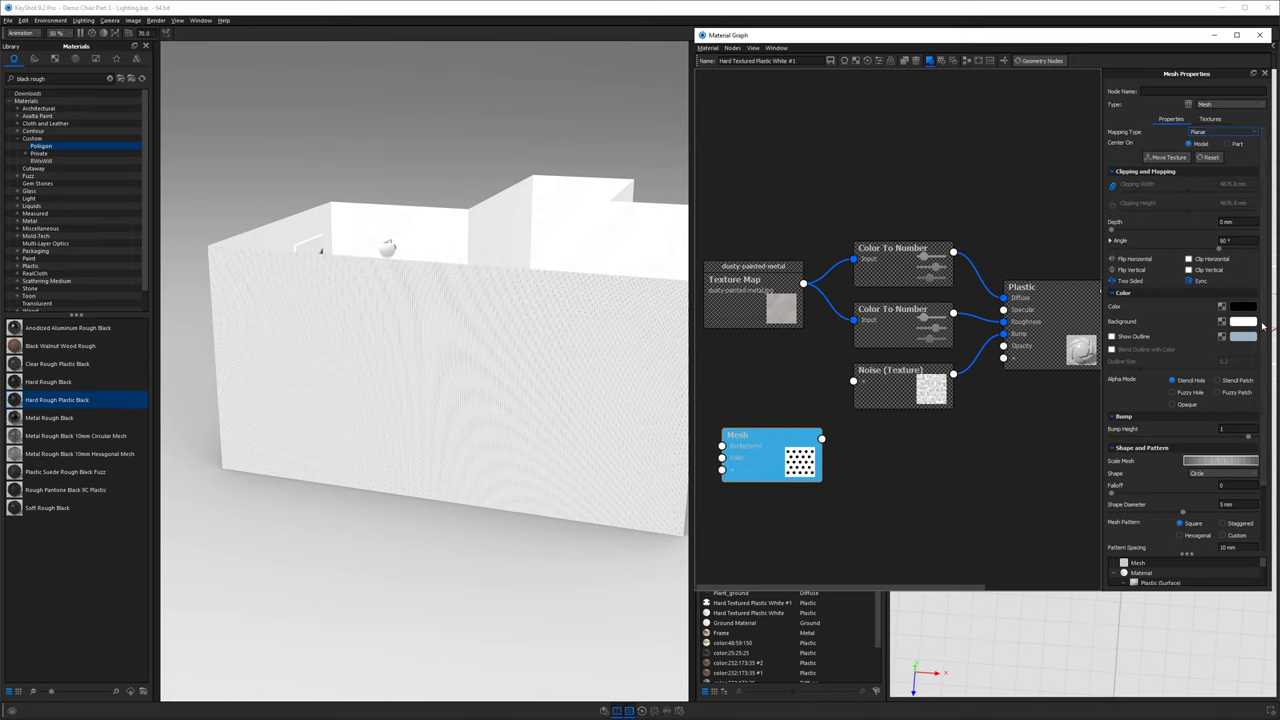
Scale the mesh pattern up to a shape diameter of about 102 mm and change its shape to Square.
{"action": "left_click_drag", "start_coordinate": [1204, 458], "coordinate": [1206, 467]}
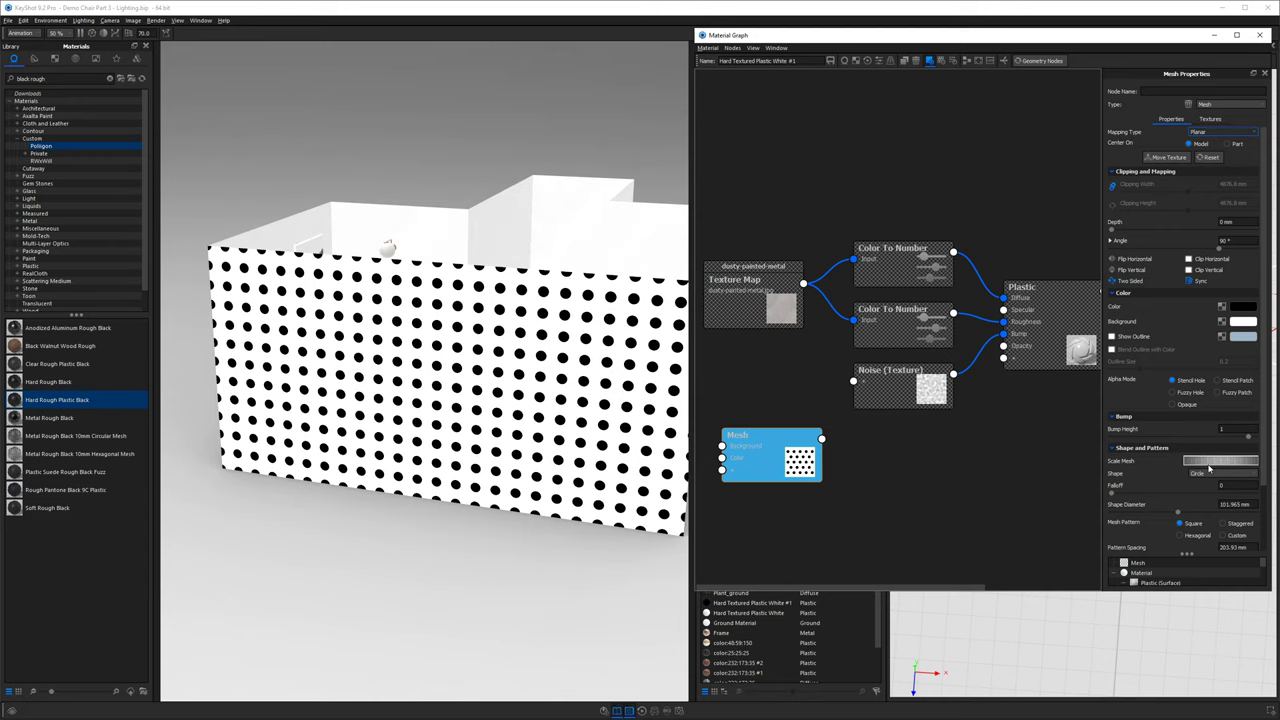
{"action": "left_click", "coordinate": [1198, 473]}
{"action": "left_click", "coordinate": [1204, 504]}
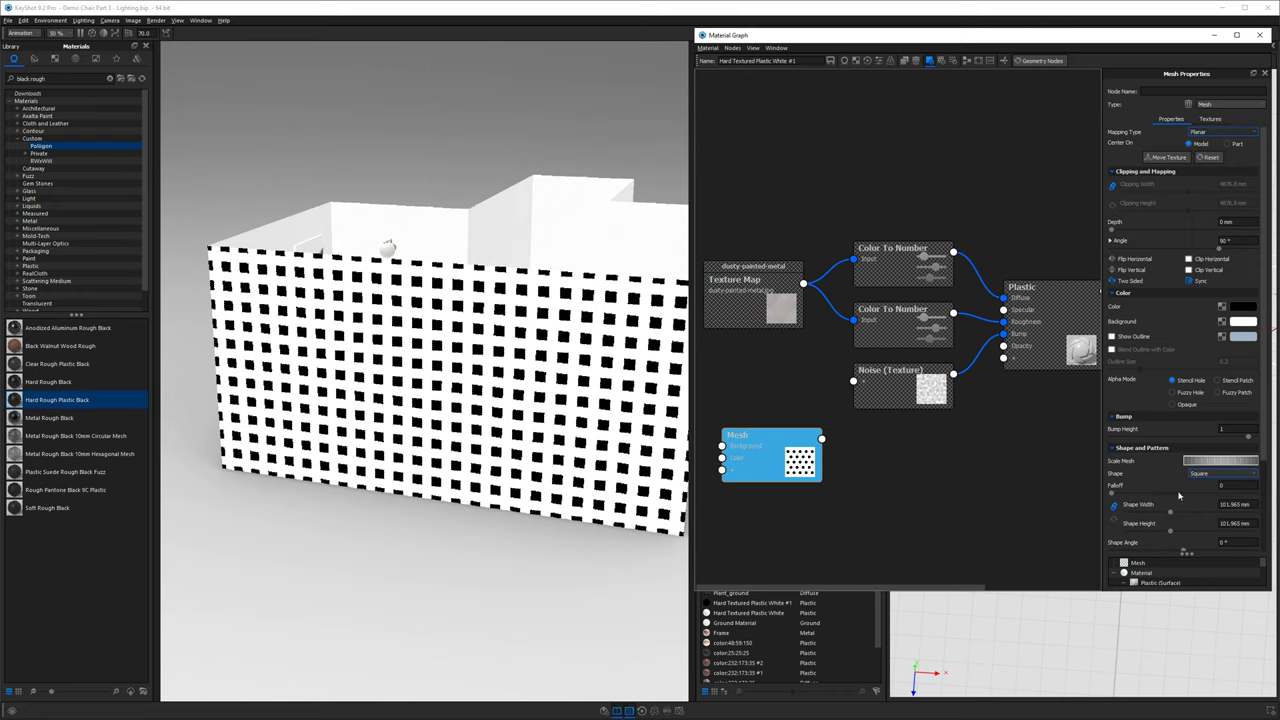
Reduce the pattern spacing to about 106.8 mm, and scale the mesh up to about 242.5 mm squares spaced about 254 mm apart.
{"action": "scroll", "coordinate": [1143, 479], "scroll_direction": "down", "scroll_amount": 1}
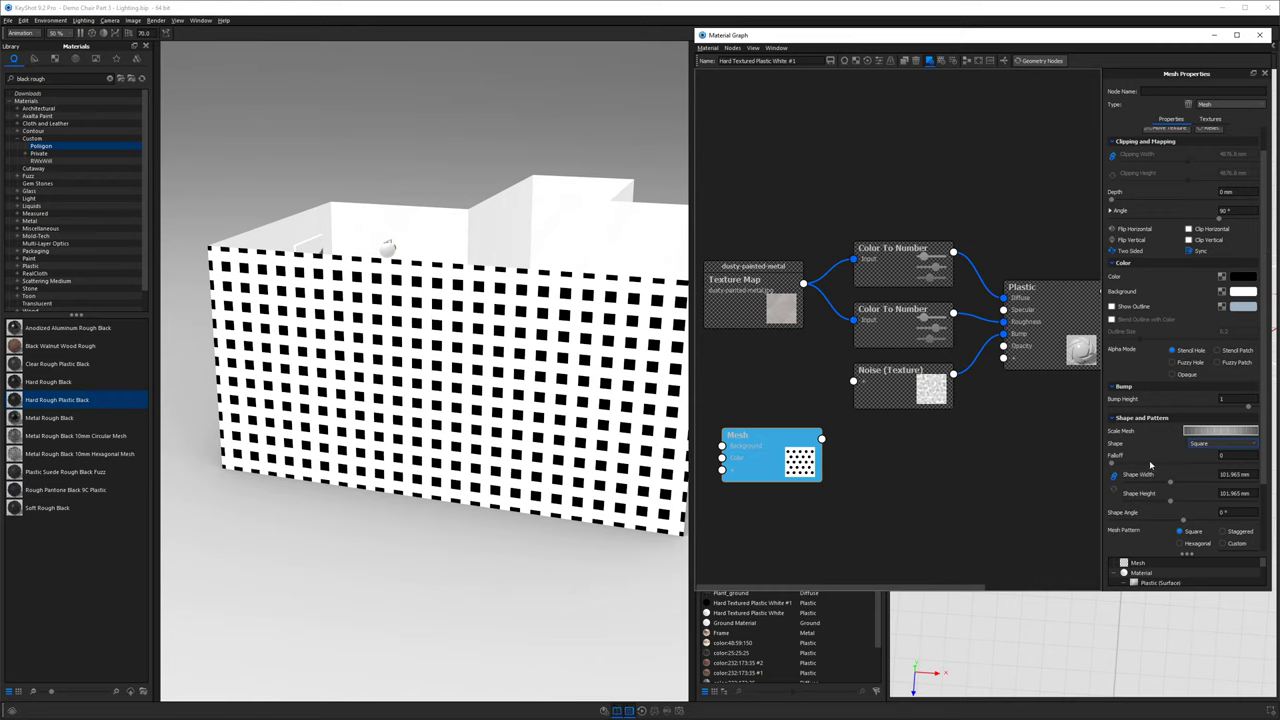
{"action": "scroll", "coordinate": [1148, 466], "scroll_direction": "down", "scroll_amount": 1}
{"action": "scroll", "coordinate": [1146, 497], "scroll_direction": "down", "scroll_amount": 1}
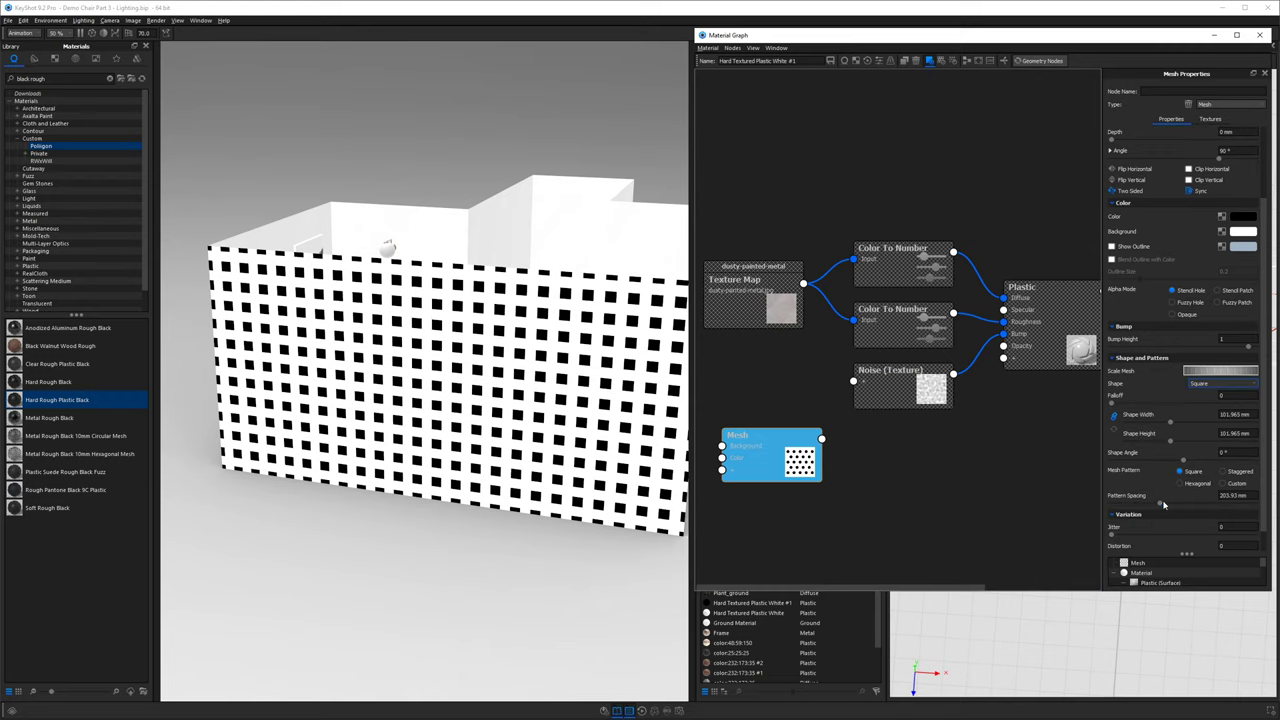
{"action": "left_click_drag", "start_coordinate": [1160, 505], "coordinate": [1136, 505]}
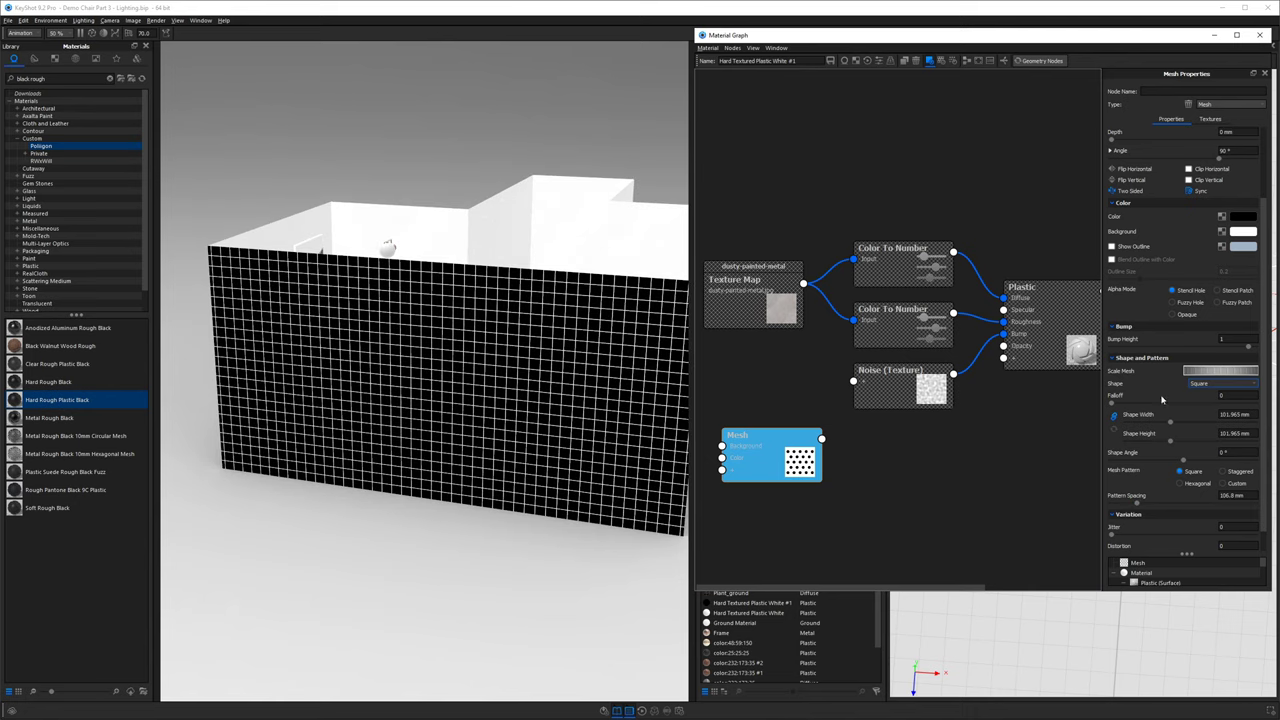
{"action": "left_click_drag", "start_coordinate": [1193, 374], "coordinate": [1219, 372]}
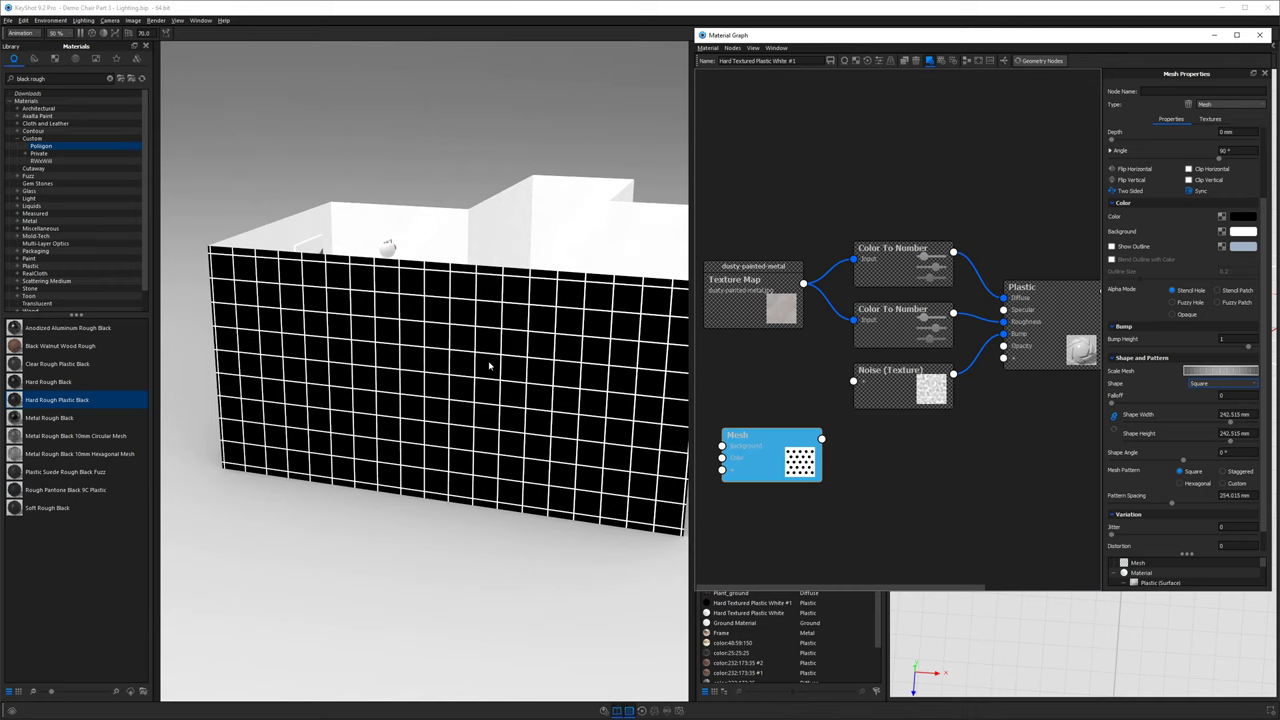
Clip the mesh pattern horizontally and vertically to about 1664 mm and scale its squares up to about 286.4 mm.
{"action": "left_click", "coordinate": [1212, 180]}
{"action": "scroll", "coordinate": [1210, 210], "scroll_direction": "up", "scroll_amount": 2}
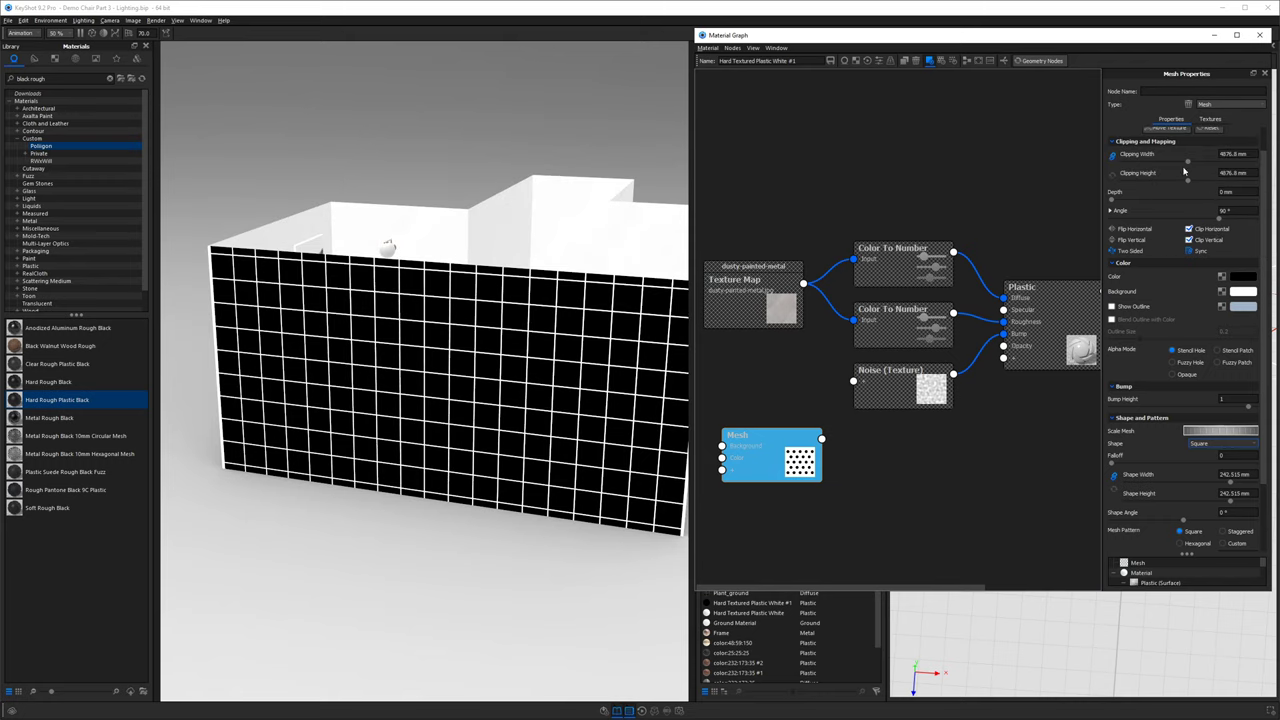
{"action": "left_click_drag", "start_coordinate": [1188, 163], "coordinate": [1160, 168]}
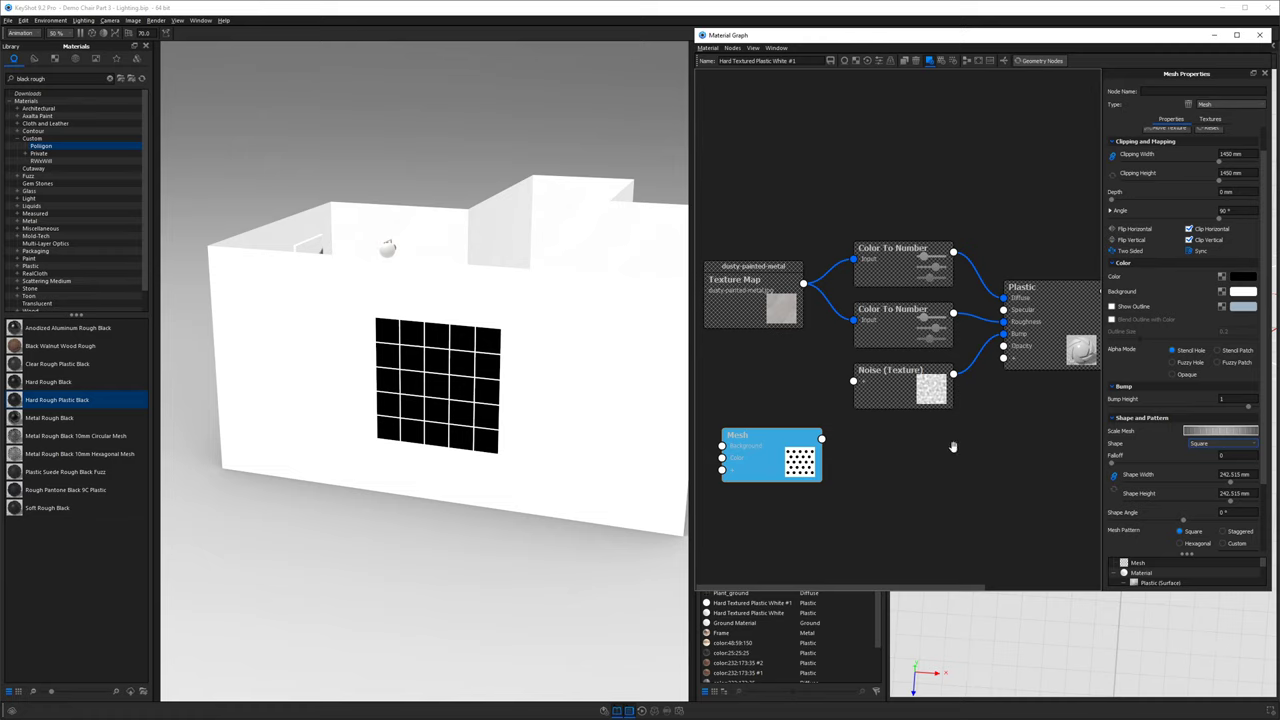
{"action": "left_click_drag", "start_coordinate": [1196, 432], "coordinate": [1205, 432]}
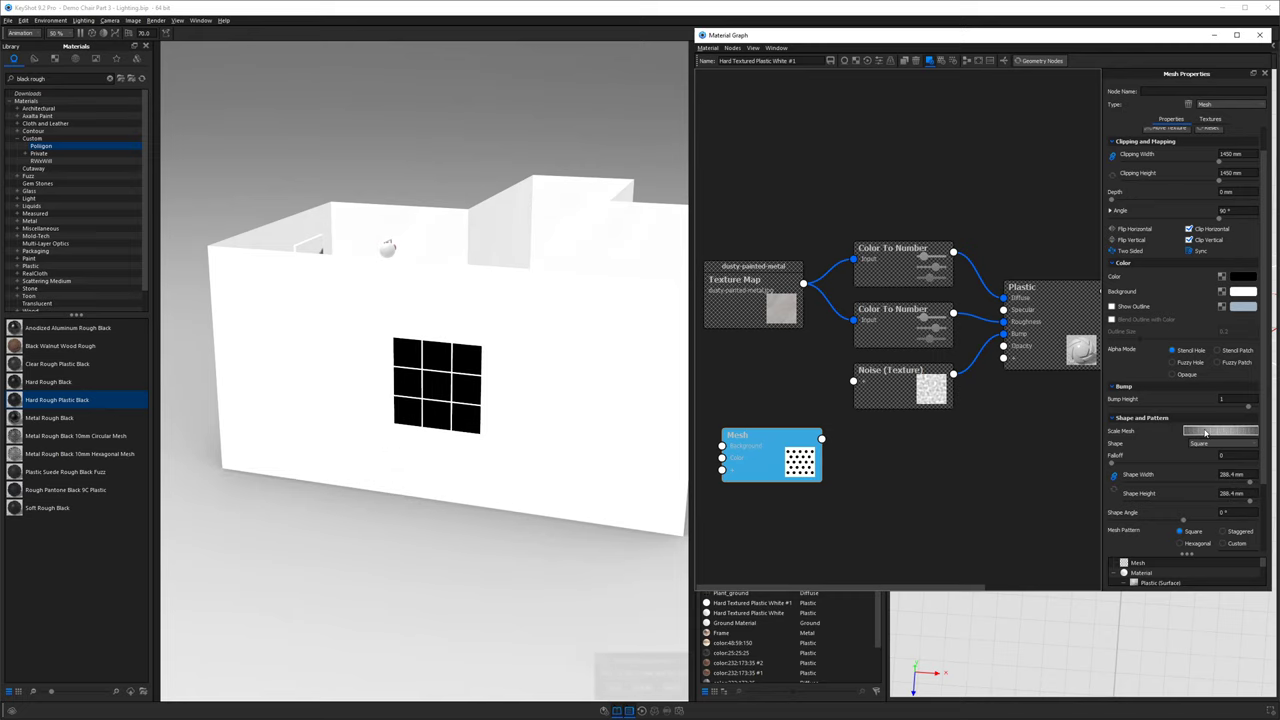
{"action": "left_click_drag", "start_coordinate": [776, 455], "coordinate": [765, 400]}
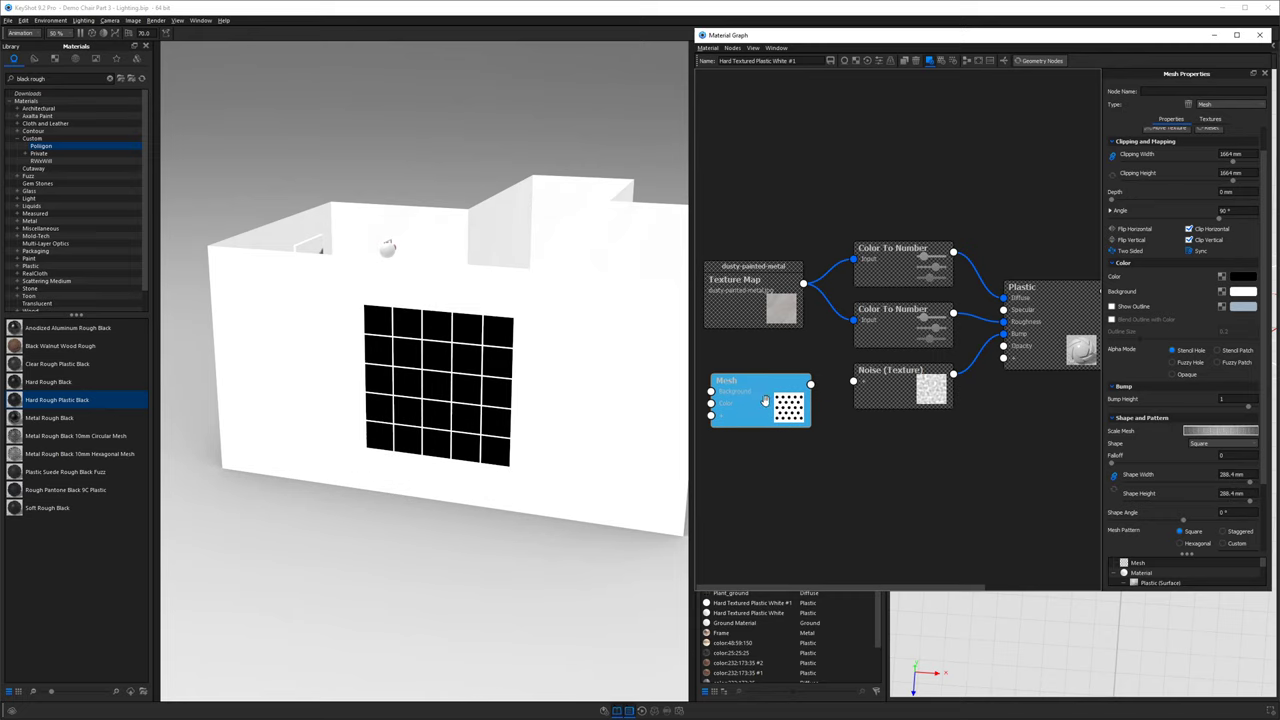
Move the clipped mesh pattern along the wall to its left end and accept the new texture position.
{"action": "left_click", "coordinate": [1170, 129]}
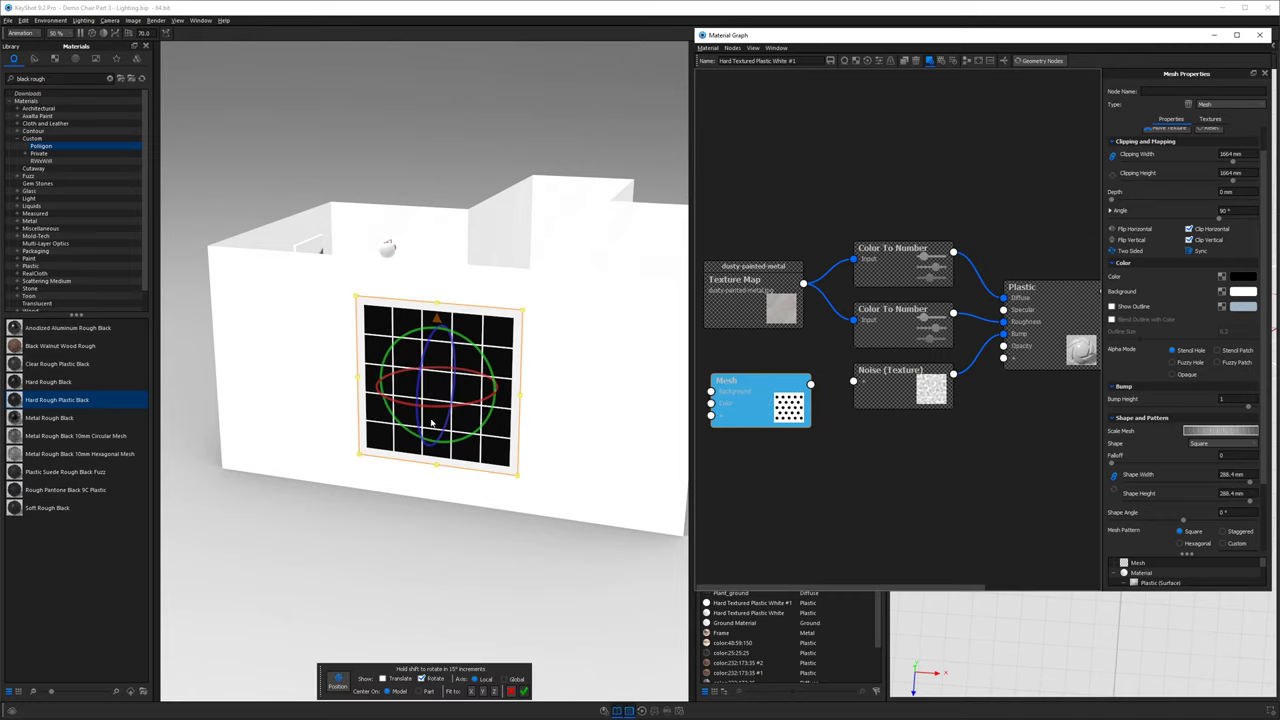
{"action": "left_click_drag", "start_coordinate": [508, 396], "coordinate": [371, 380]}
{"action": "left_click_drag", "start_coordinate": [357, 560], "coordinate": [380, 528]}
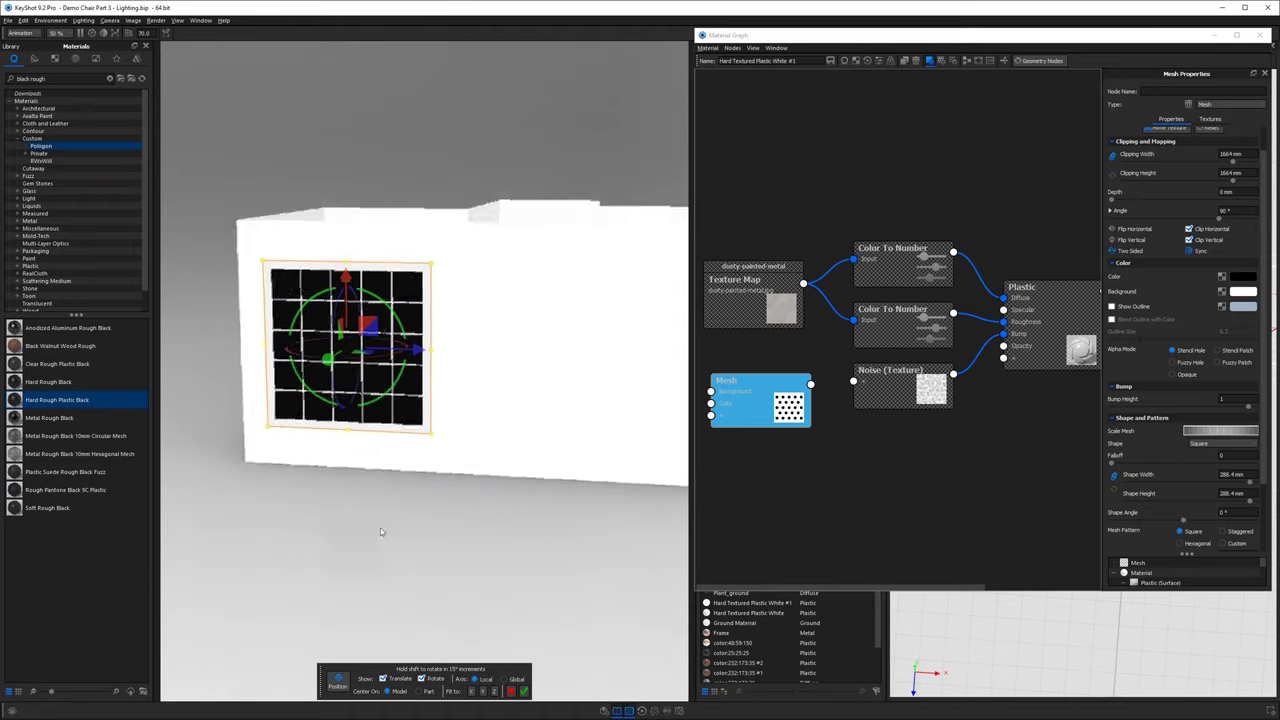
{"action": "left_click", "coordinate": [524, 692]}
End the mesh preview, move the Plastic node down and connect the Mesh node to its Opacity input.
{"action": "left_click", "coordinate": [765, 383]}
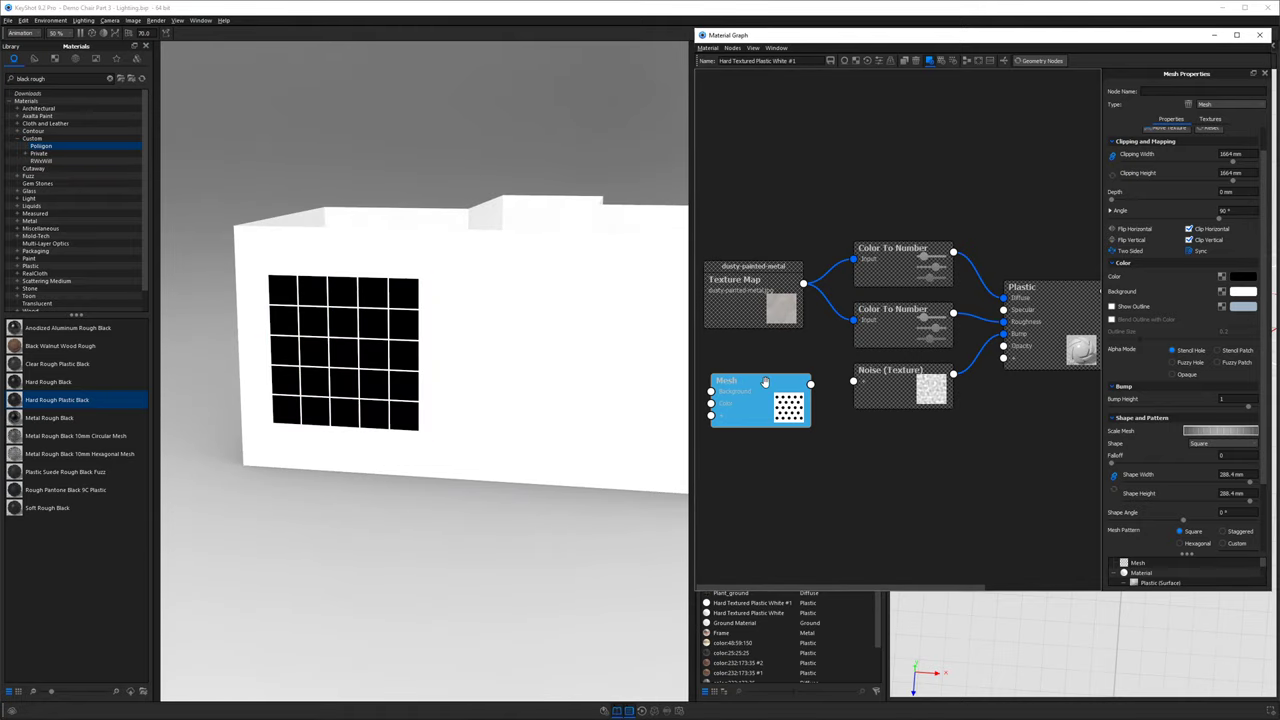
{"action": "left_click_drag", "start_coordinate": [810, 384], "coordinate": [875, 386]}
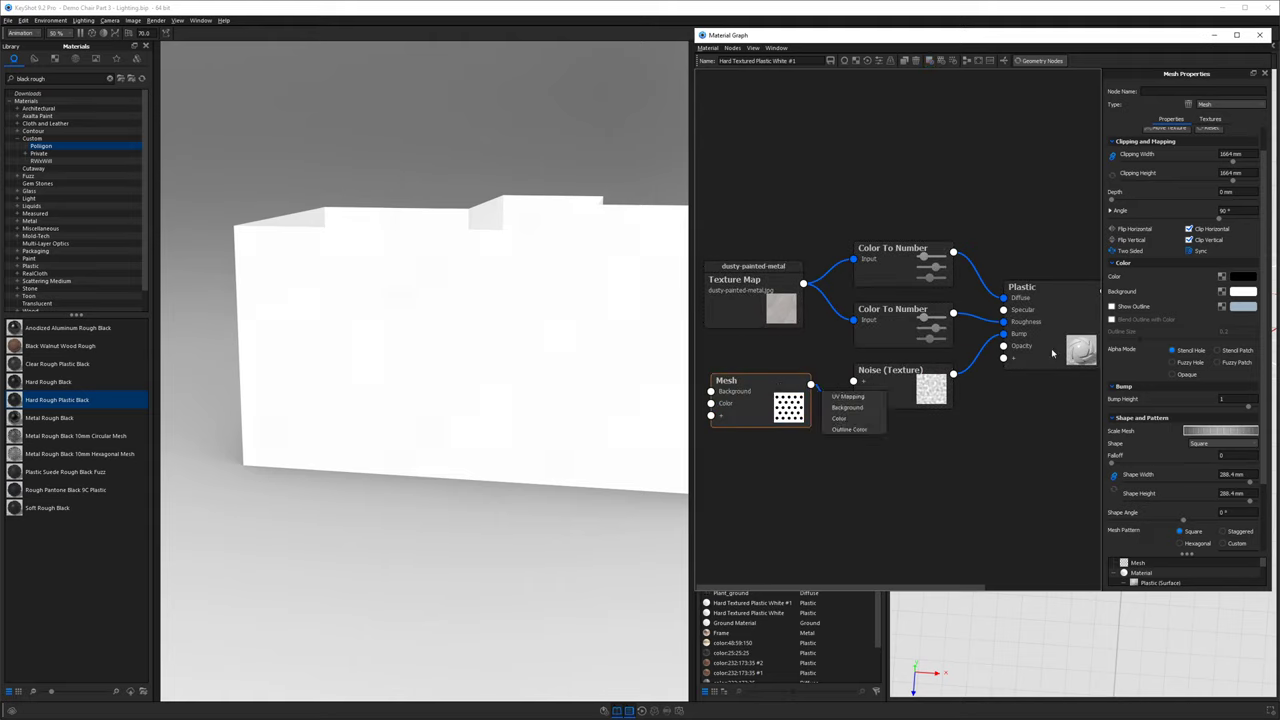
{"action": "left_click_drag", "start_coordinate": [1052, 353], "coordinate": [1045, 476]}
{"action": "left_click_drag", "start_coordinate": [808, 385], "coordinate": [996, 469]}
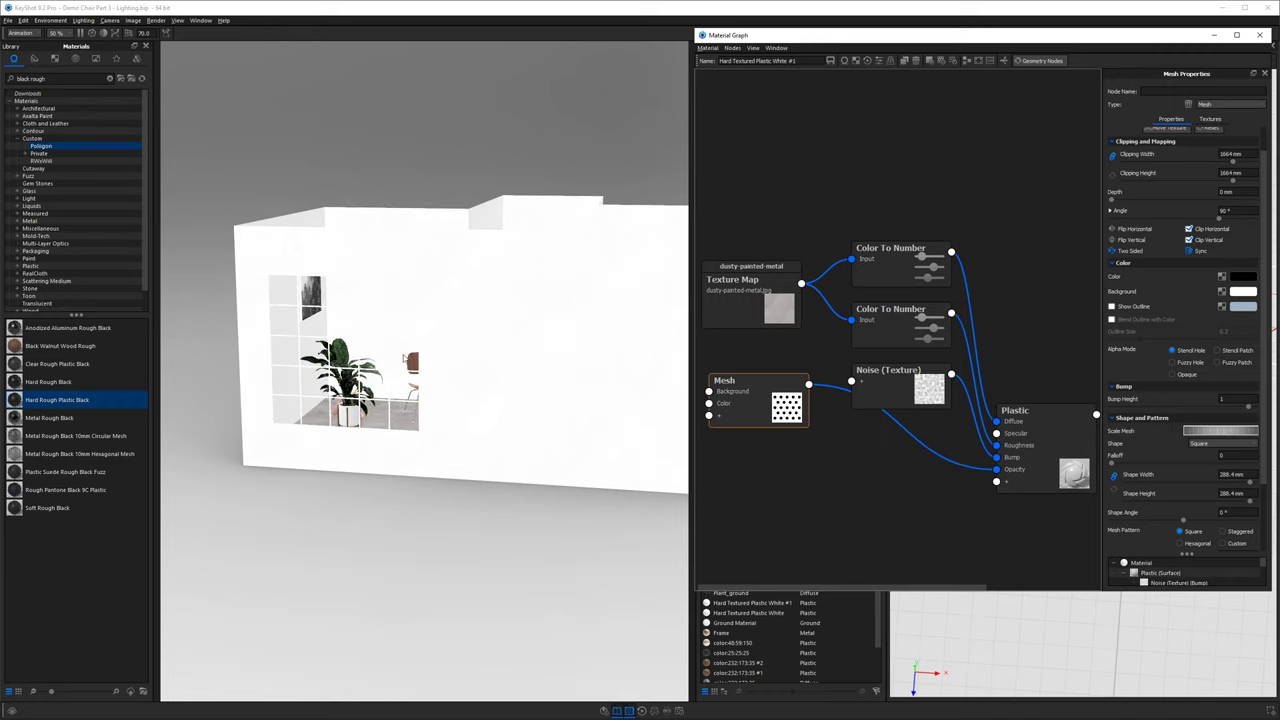
Duplicate the Mesh node and turn off Sync on the copy.
{"action": "left_click_drag", "start_coordinate": [405, 358], "coordinate": [565, 364]}
{"action": "left_click_drag", "start_coordinate": [764, 389], "coordinate": [774, 416]}
{"action": "right_click", "coordinate": [774, 416]}
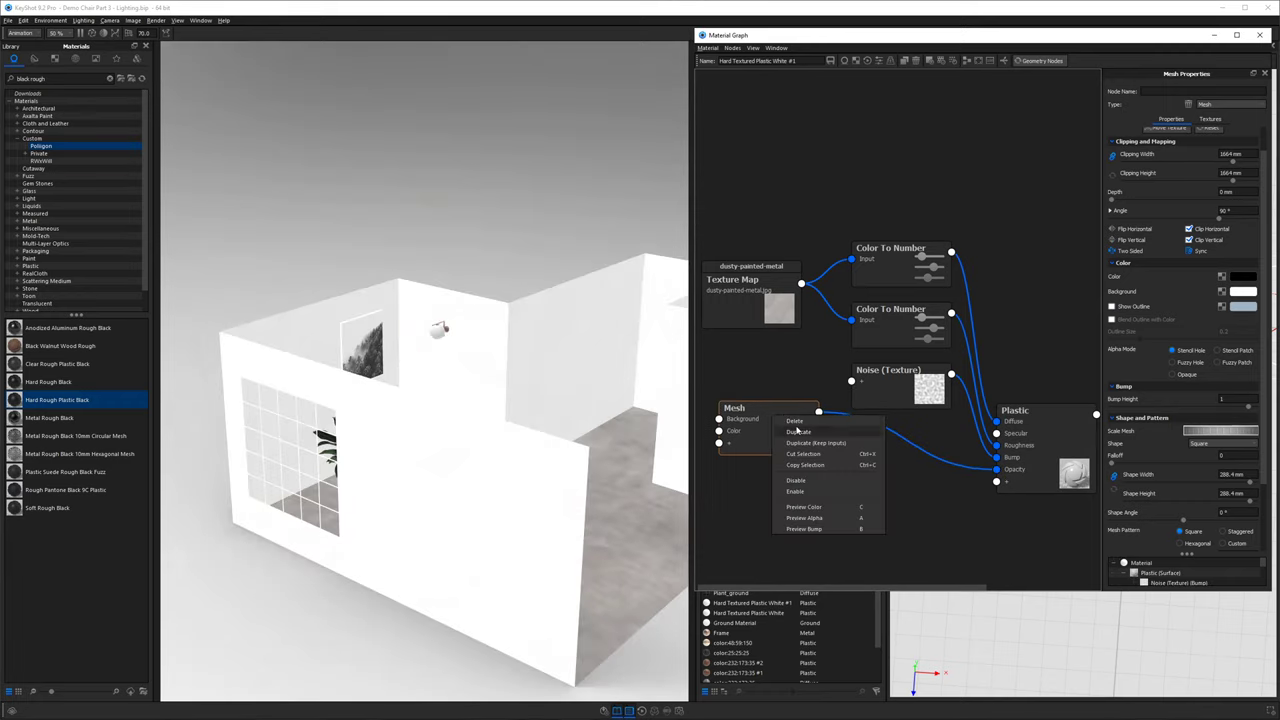
{"action": "left_click", "coordinate": [798, 432]}
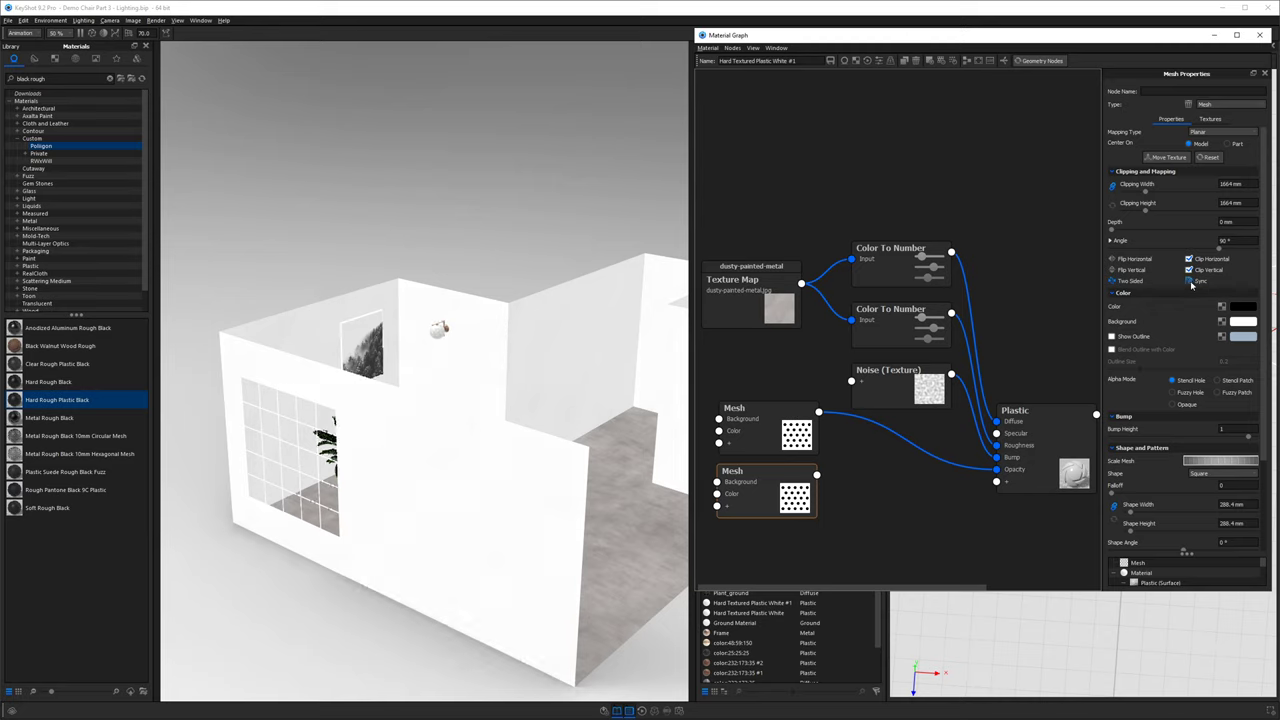
Preview the duplicated Mesh on the wall and move its pattern beside the first window, leaving a narrow gap between them.
{"action": "left_click", "coordinate": [776, 481]}
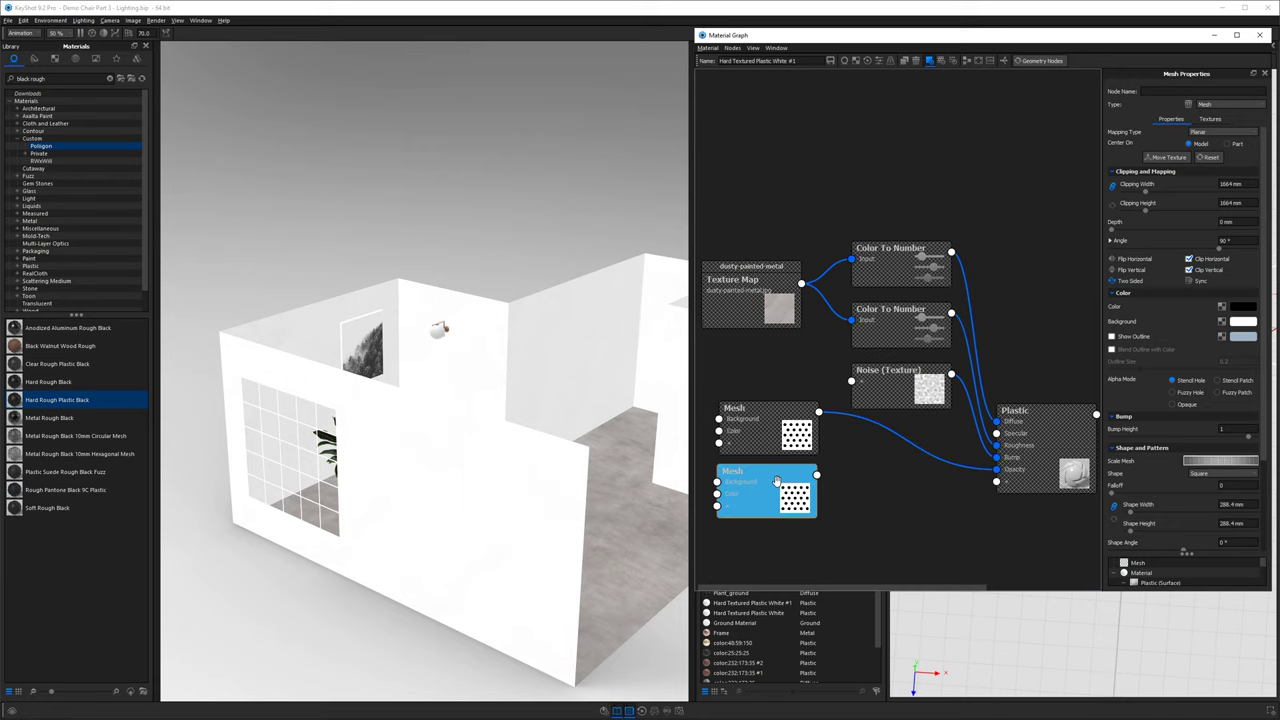
{"action": "left_click", "coordinate": [1148, 158]}
{"action": "left_click_drag", "start_coordinate": [341, 474], "coordinate": [512, 558]}
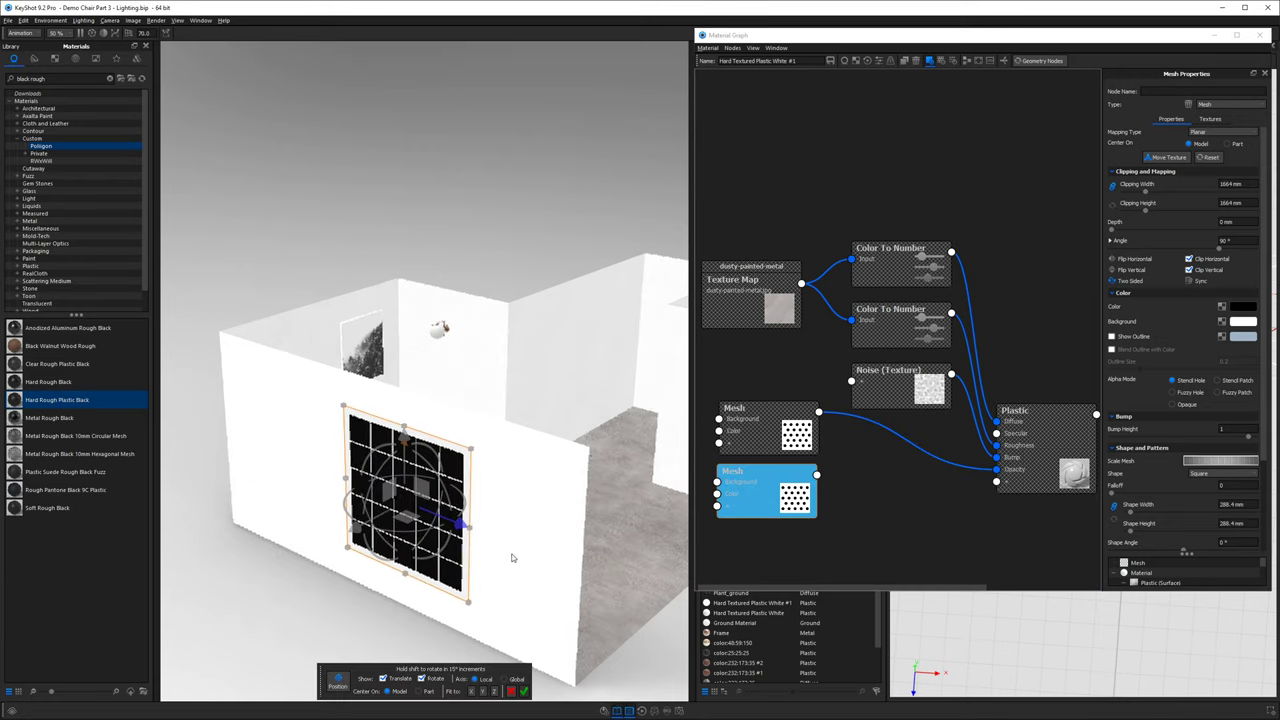
{"action": "left_click", "coordinate": [523, 691]}
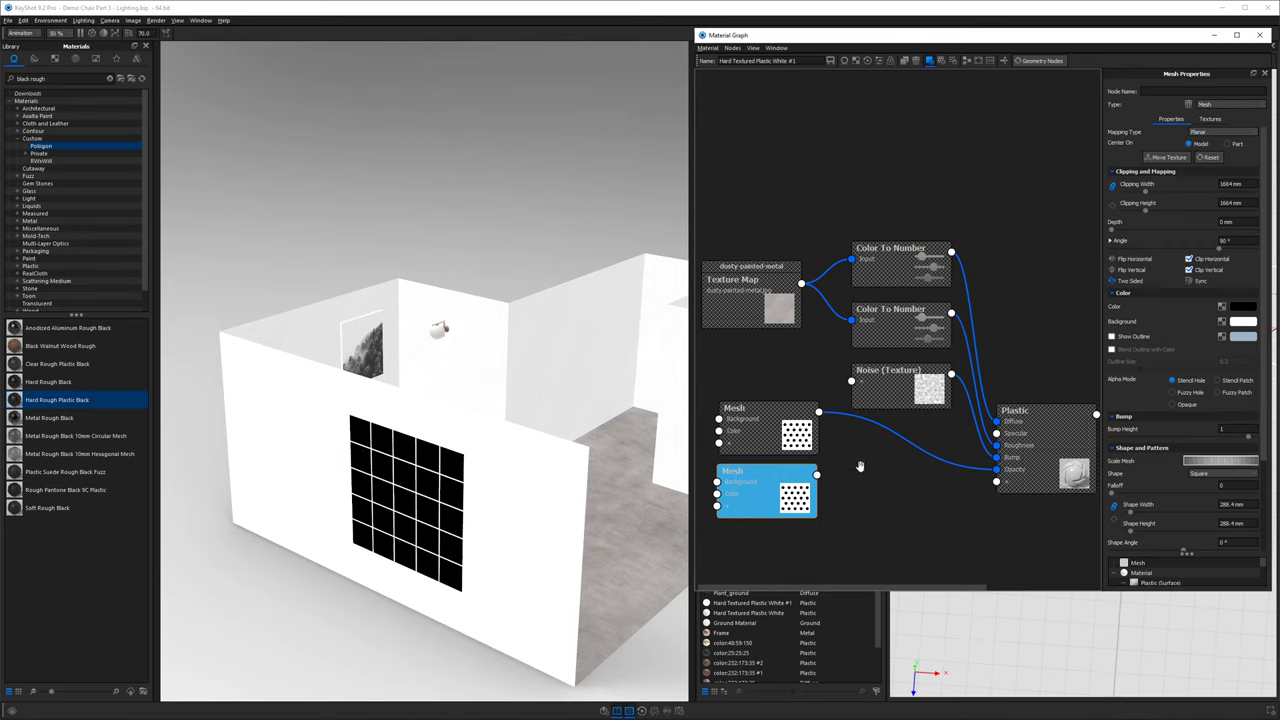
{"action": "left_click", "coordinate": [799, 477]}
Insert a Color Composite node between the first Mesh and Opacity, and connect the second Mesh to its Background input.
{"action": "right_click", "coordinate": [875, 423]}
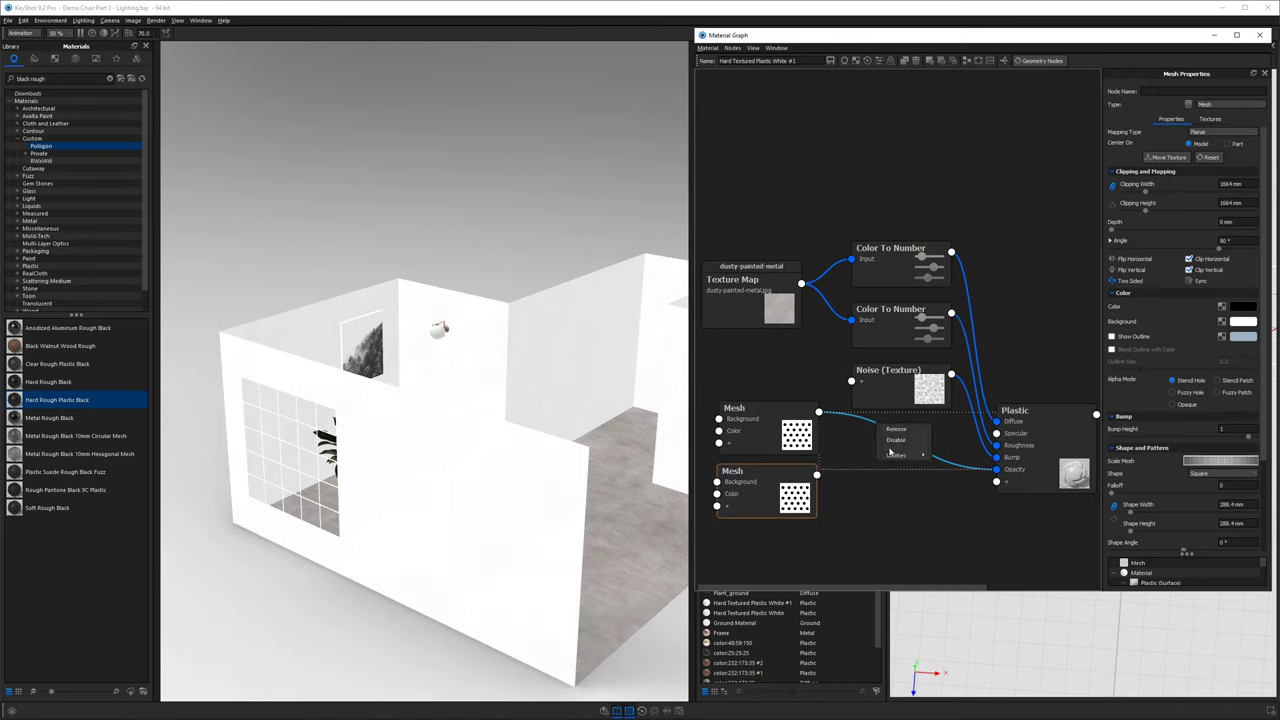
{"action": "mouse_move", "coordinate": [898, 456]}
{"action": "left_click", "coordinate": [962, 466]}
{"action": "left_click_drag", "start_coordinate": [935, 462], "coordinate": [913, 478]}
{"action": "left_click_drag", "start_coordinate": [817, 477], "coordinate": [866, 480]}
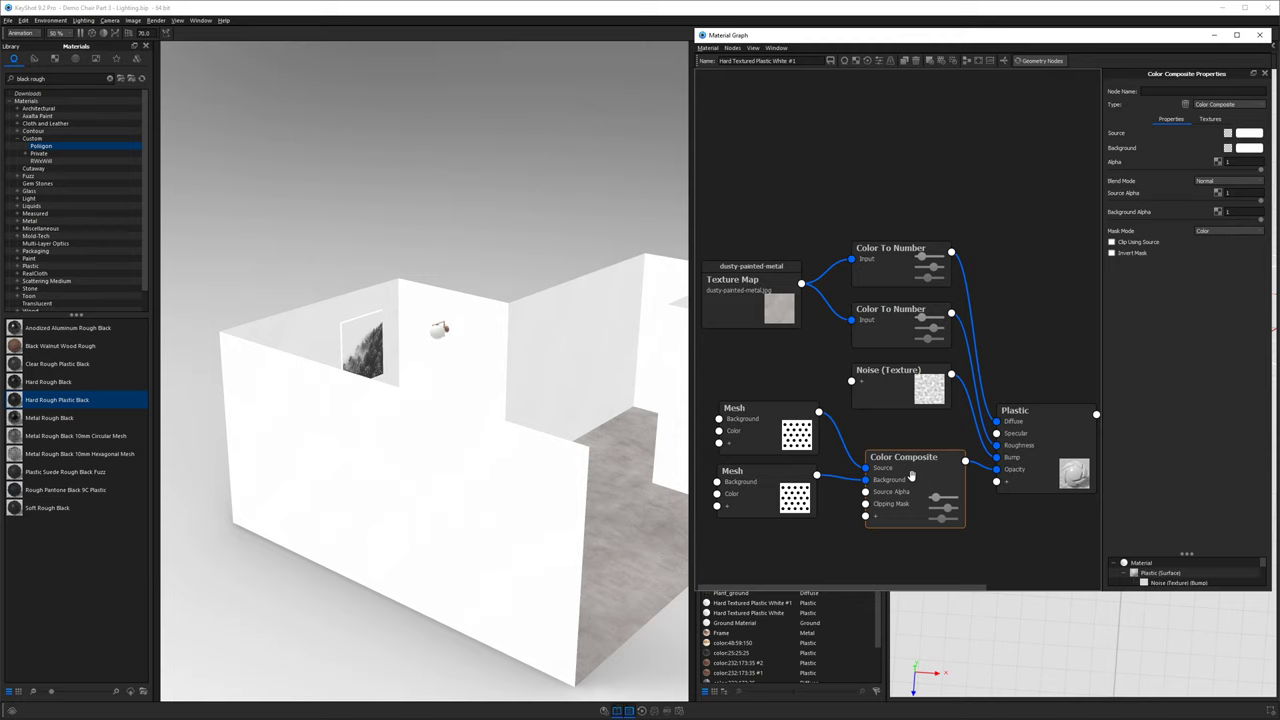
Set the alpha mode of both Mesh nodes to Stencil Patch and close the Material Graph.
{"action": "left_click", "coordinate": [760, 416]}
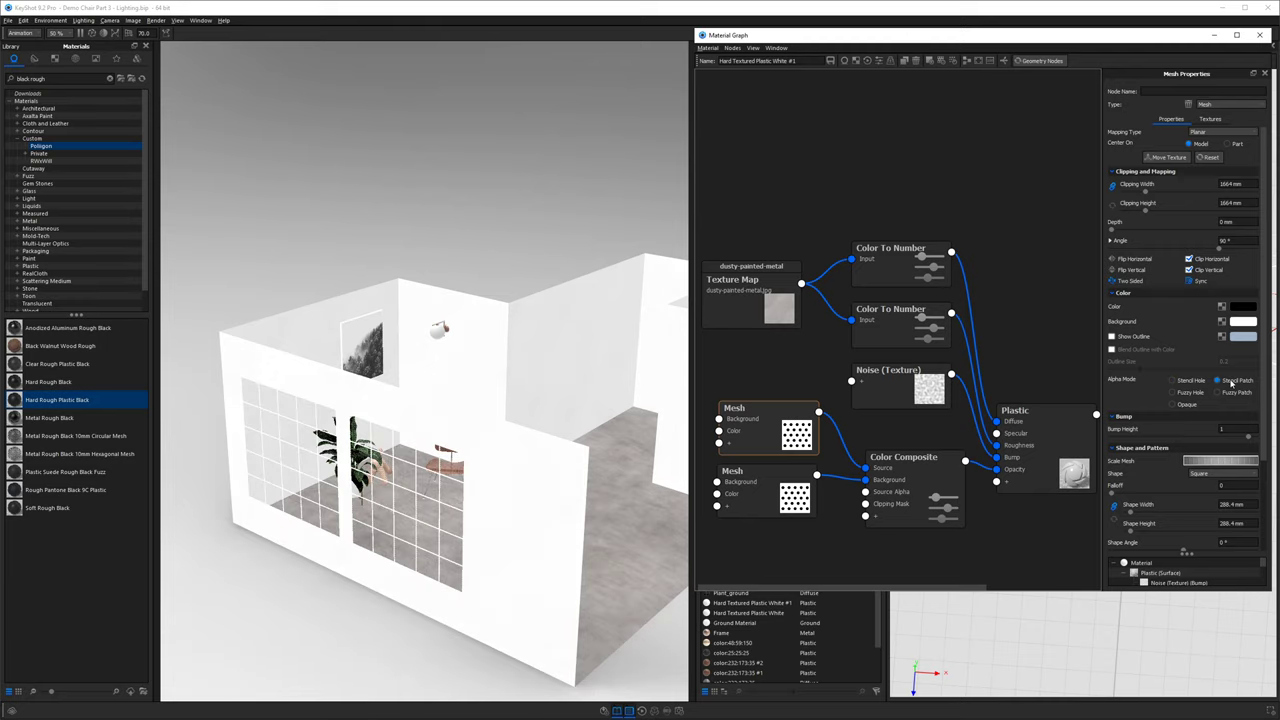
{"action": "left_click", "coordinate": [779, 490]}
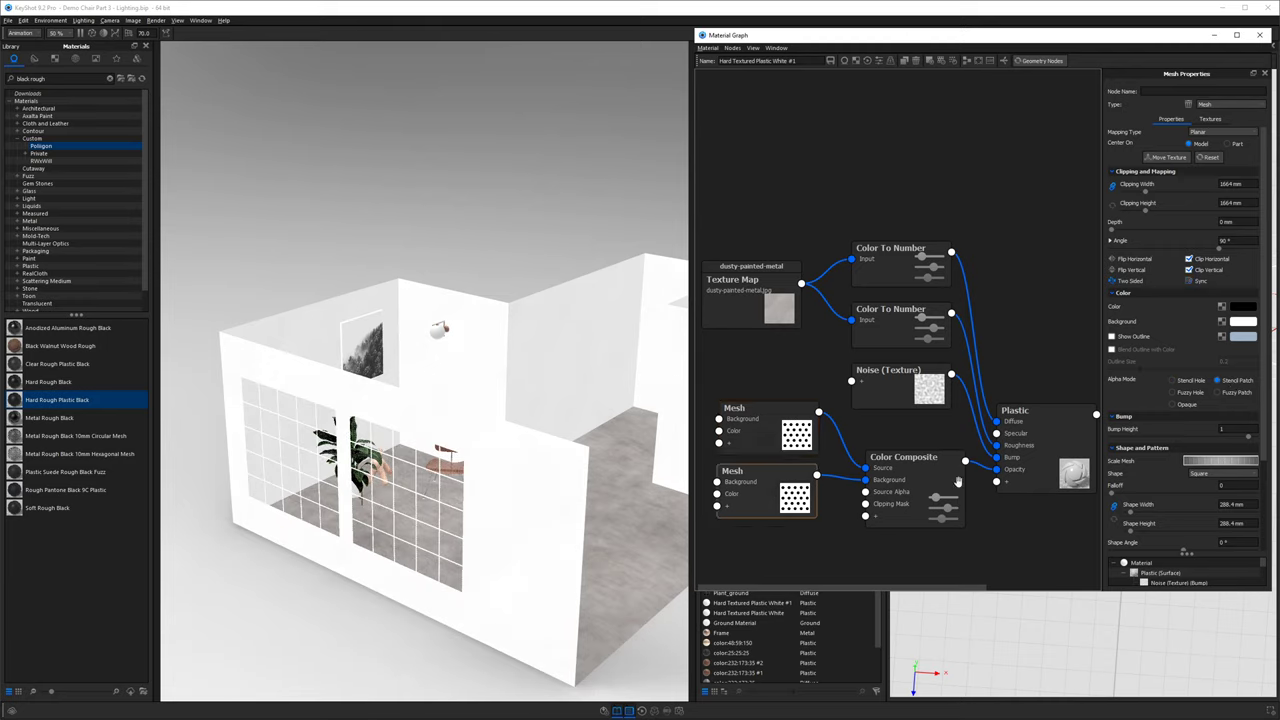
{"action": "left_click_drag", "start_coordinate": [506, 529], "coordinate": [508, 504]}
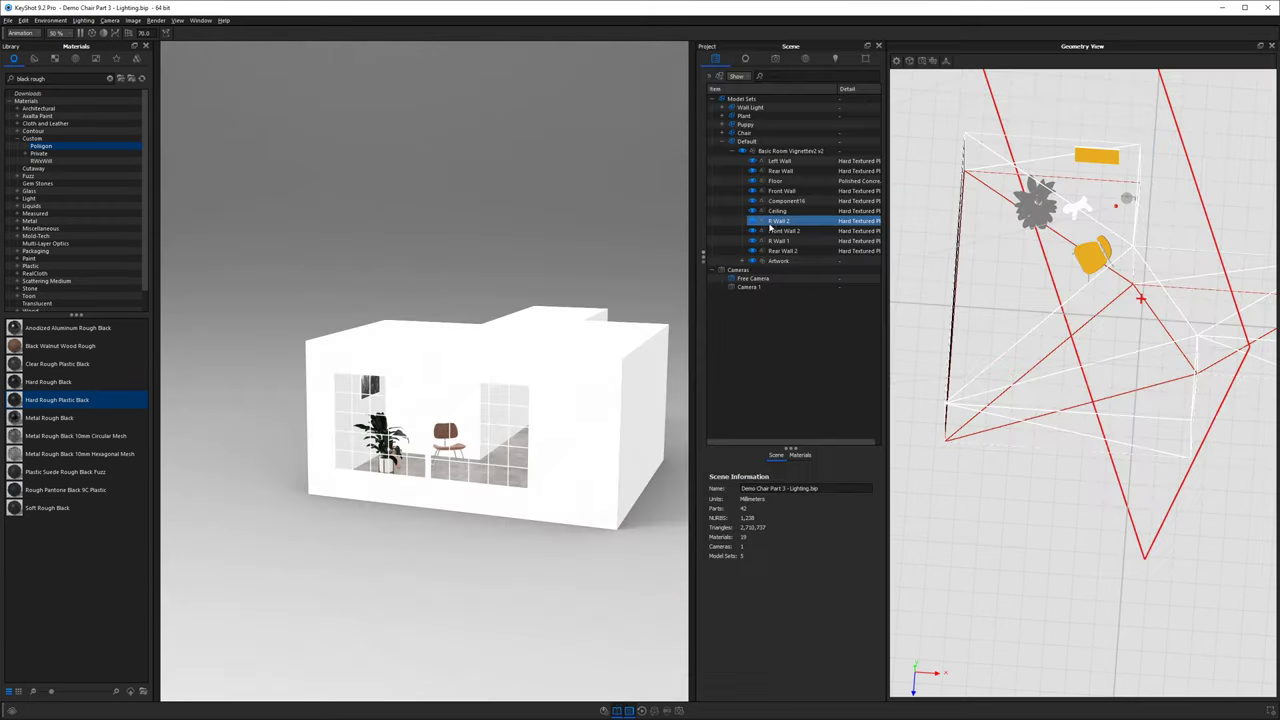
Show the remaining hidden walls of the room model so the interior is fully enclosed.
{"action": "left_click_drag", "start_coordinate": [628, 393], "coordinate": [489, 268]}
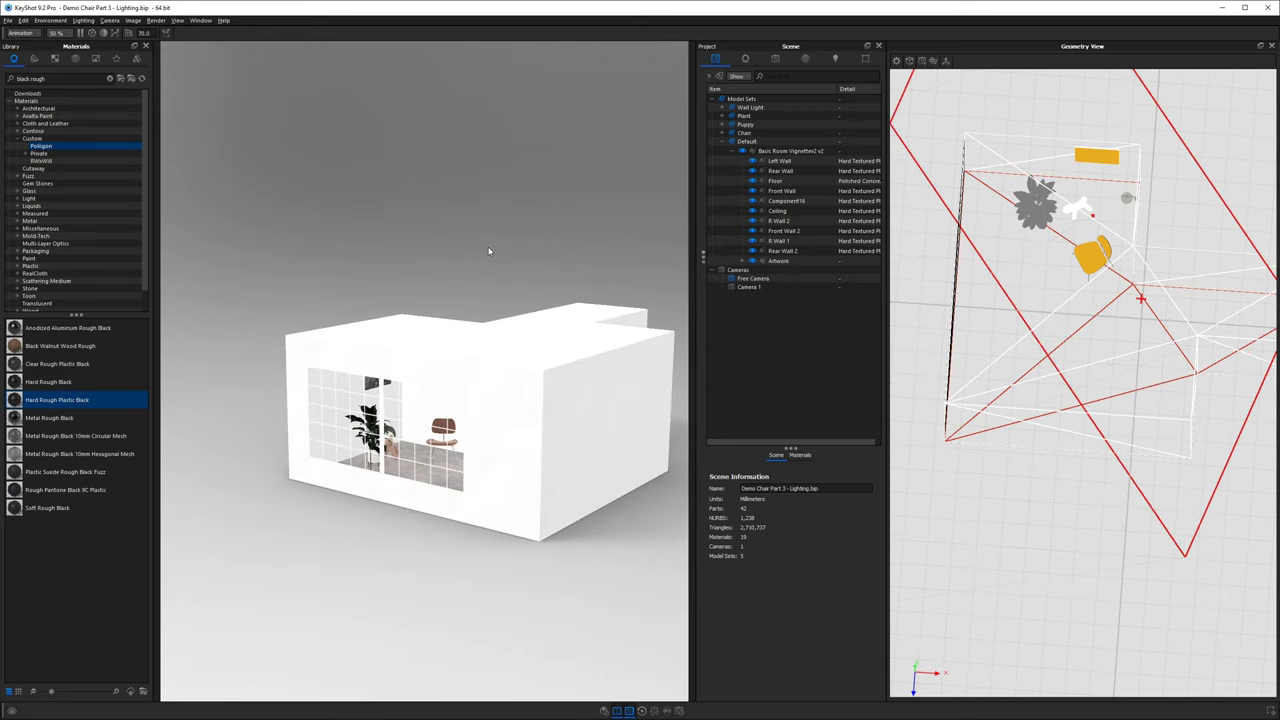
{"action": "left_click_drag", "start_coordinate": [513, 408], "coordinate": [600, 400]}
{"action": "left_click", "coordinate": [735, 228]}
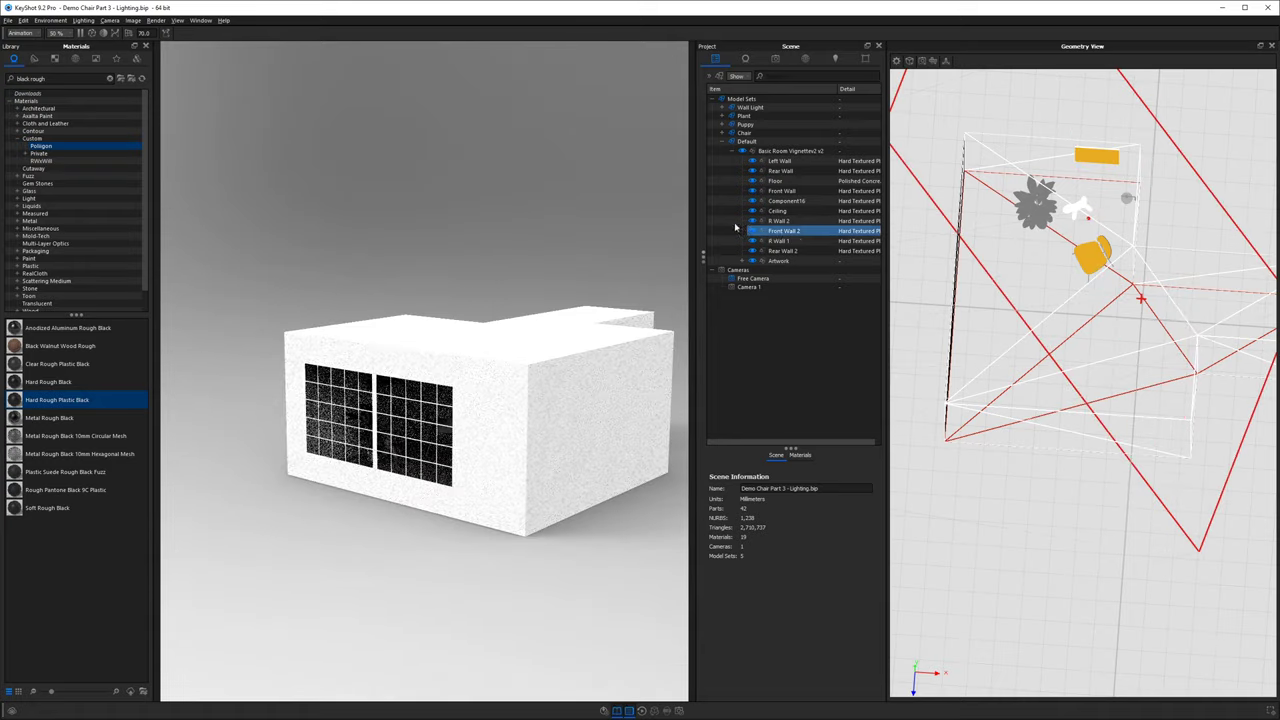
Apply the Product lighting preset and switch the view to Camera 1.
{"action": "left_click", "coordinate": [836, 60]}
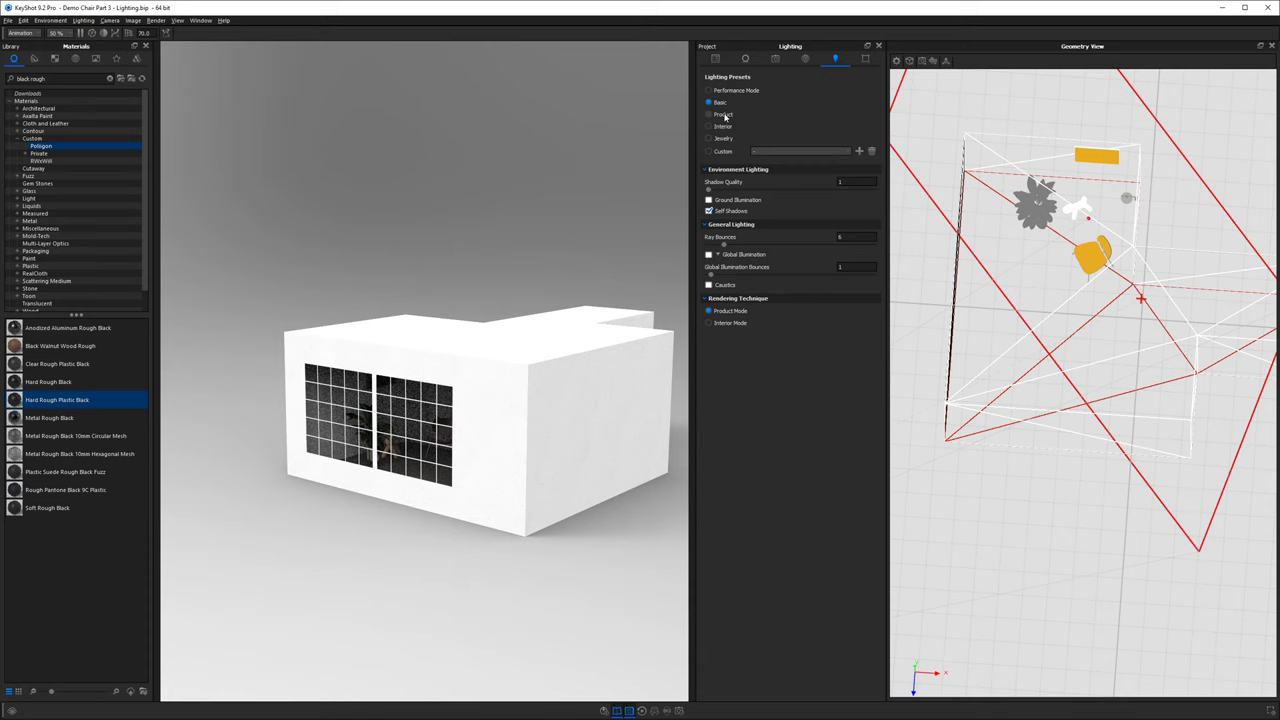
{"action": "left_click", "coordinate": [723, 115]}
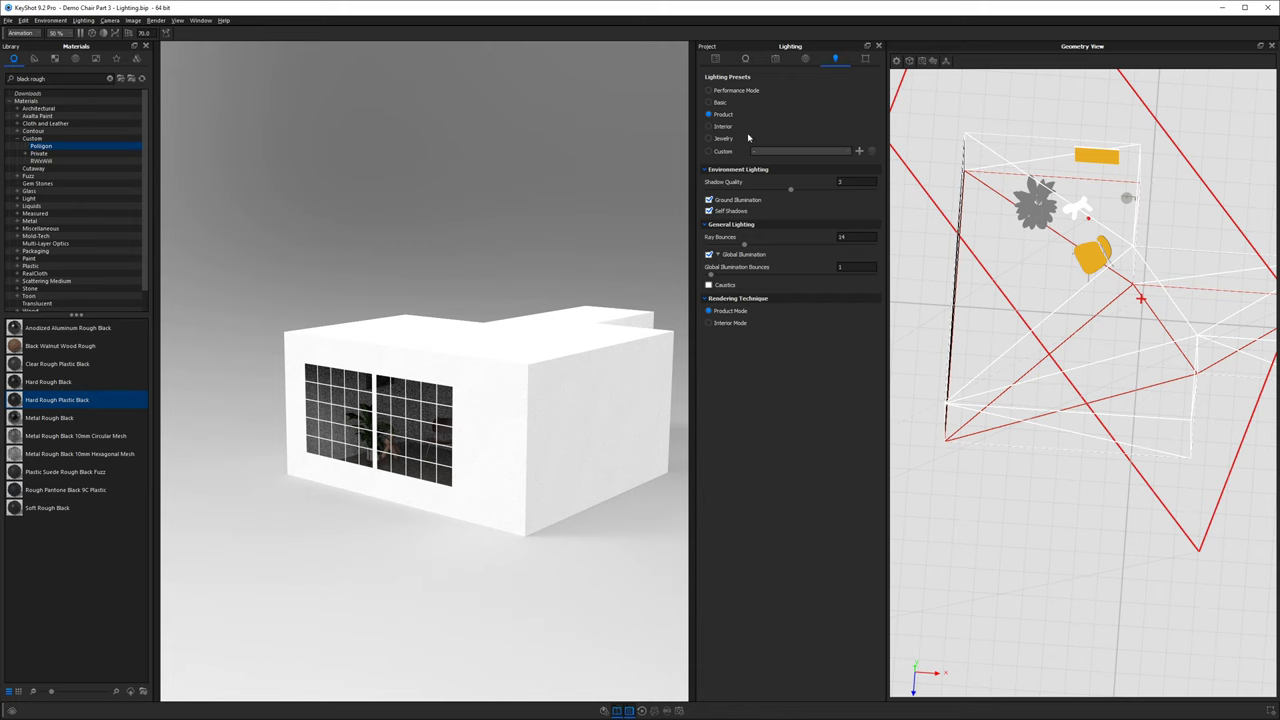
{"action": "left_click", "coordinate": [774, 59]}
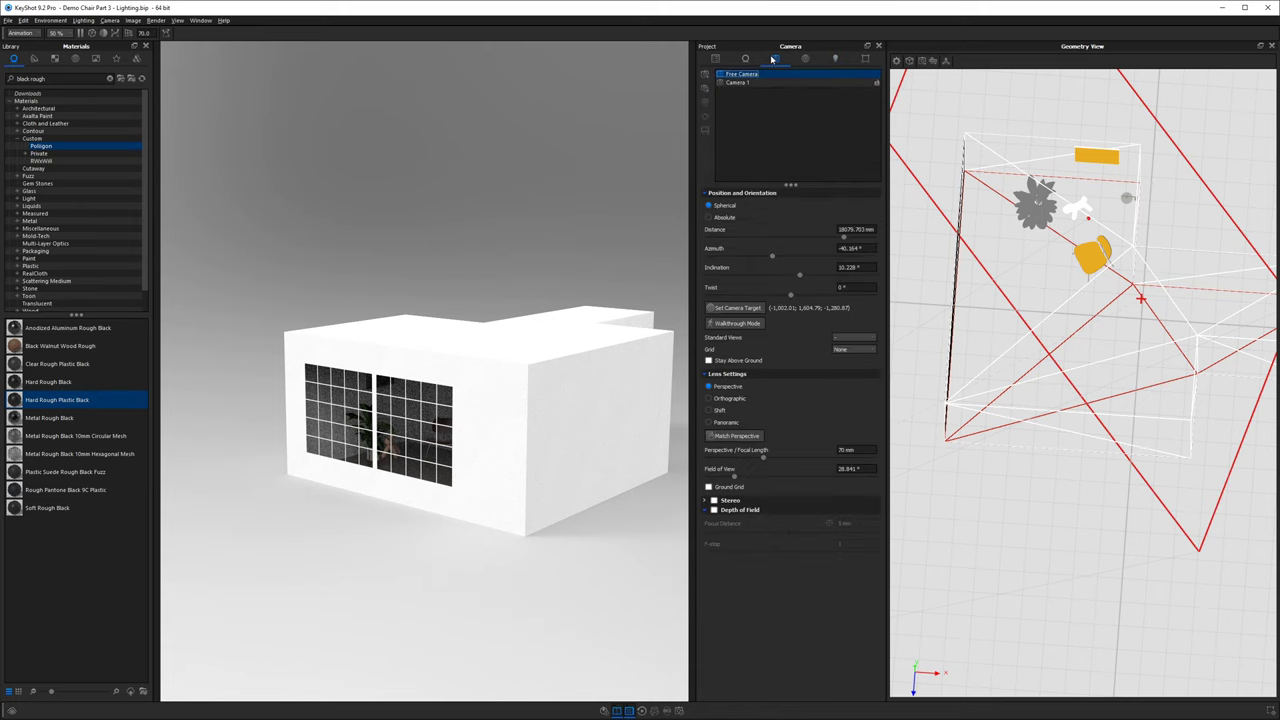
{"action": "left_click", "coordinate": [750, 83]}
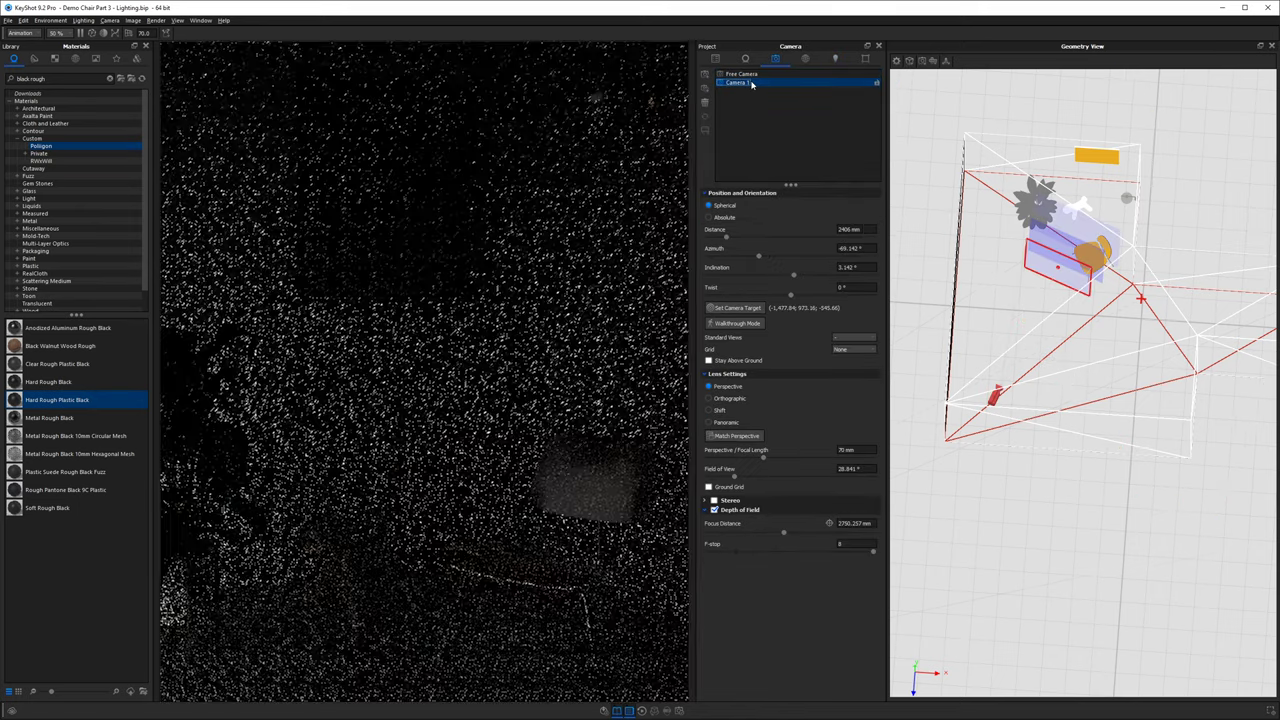
Try the Interior Mode rendering technique on the Camera 1 view and return to Product Mode.
{"action": "left_click", "coordinate": [835, 59]}
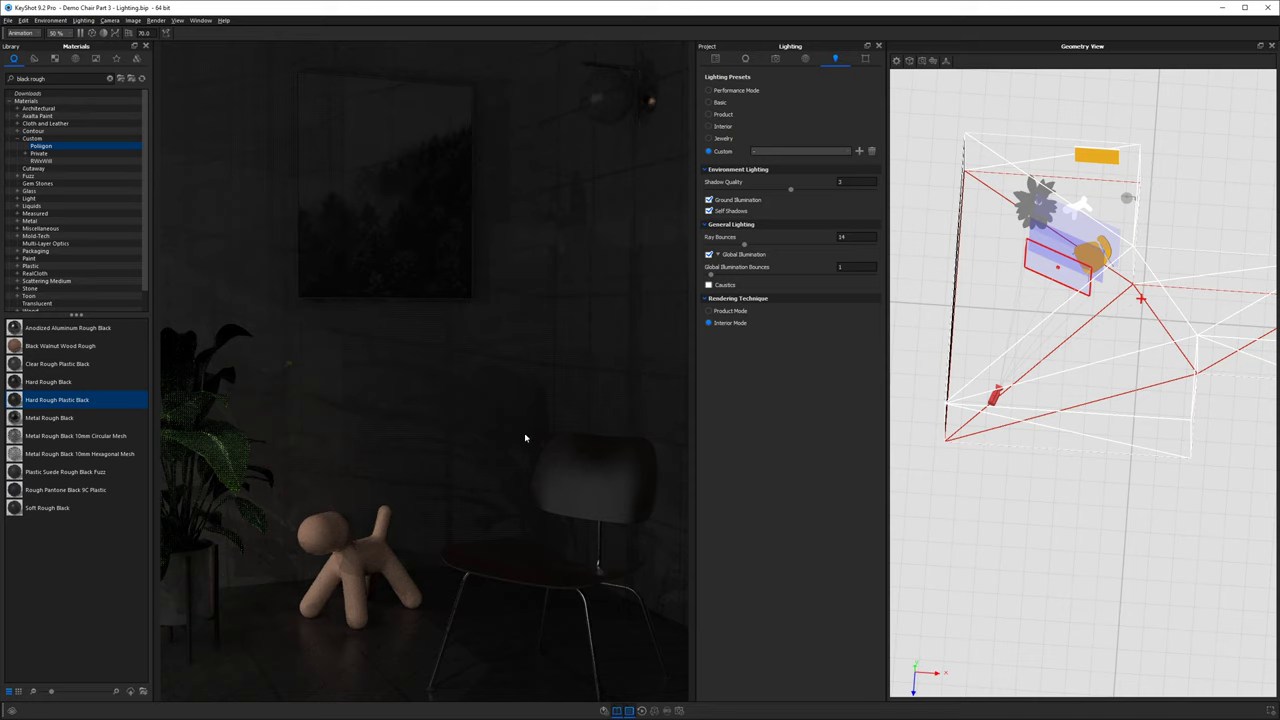
{"action": "left_click", "coordinate": [739, 313]}
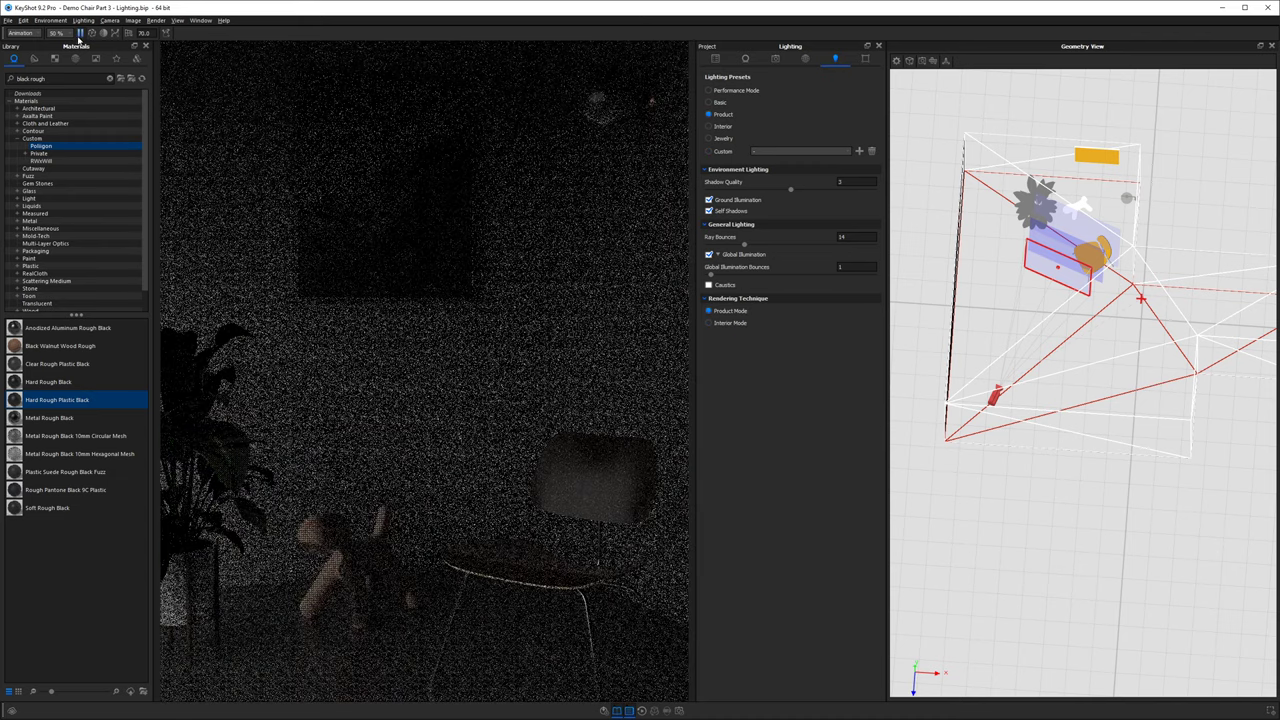
Look over the CPU core usage options and turn on Denoise for the real-time view.
{"action": "left_click", "coordinate": [60, 33]}
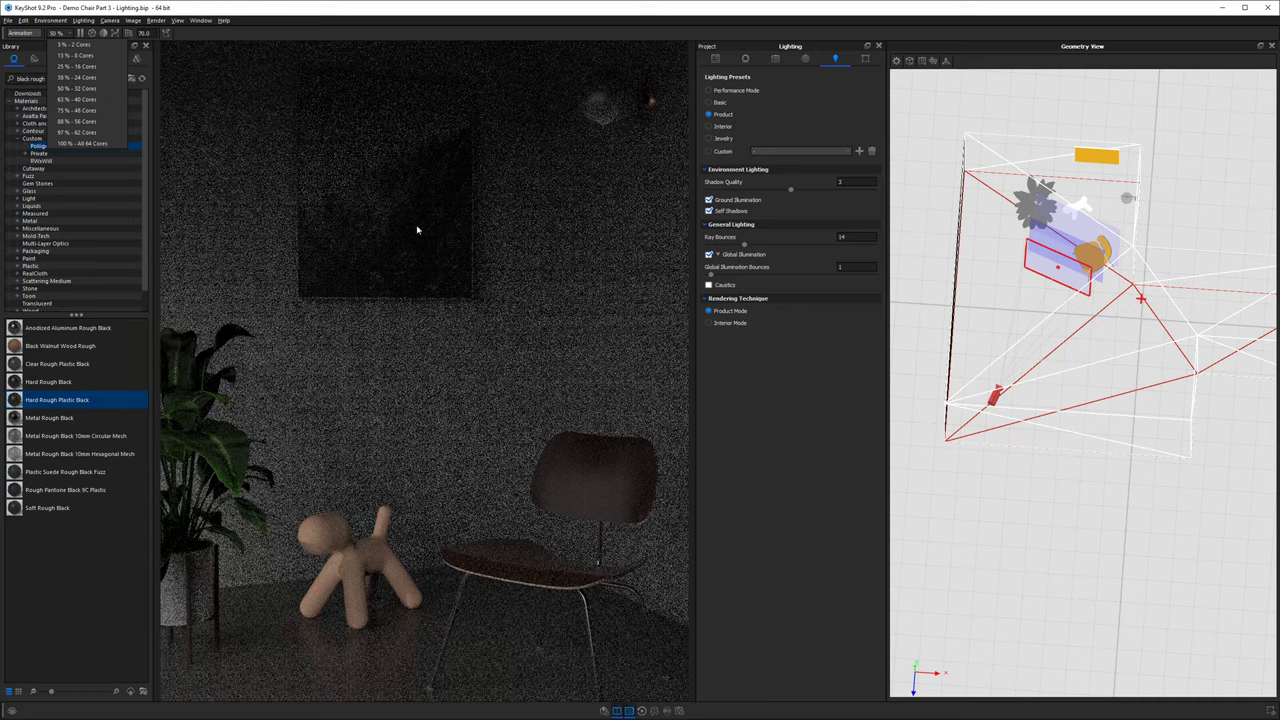
{"action": "left_click", "coordinate": [377, 40]}
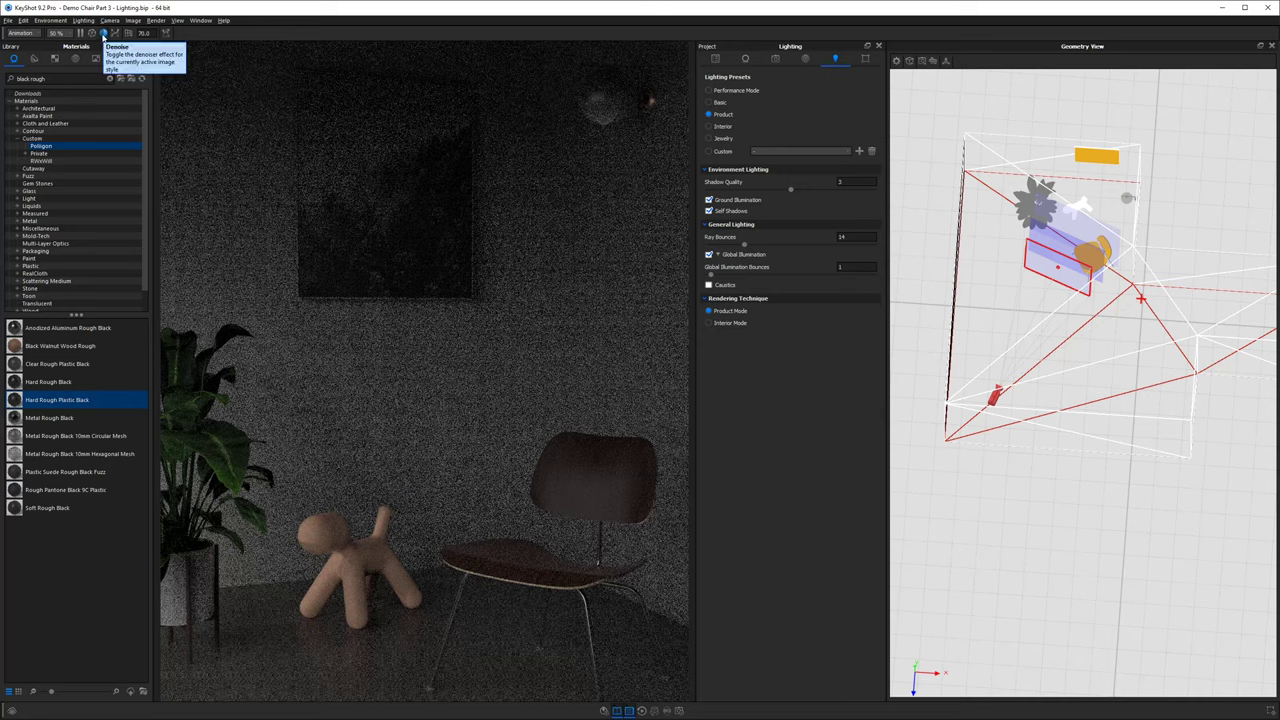
{"action": "left_click", "coordinate": [103, 33]}
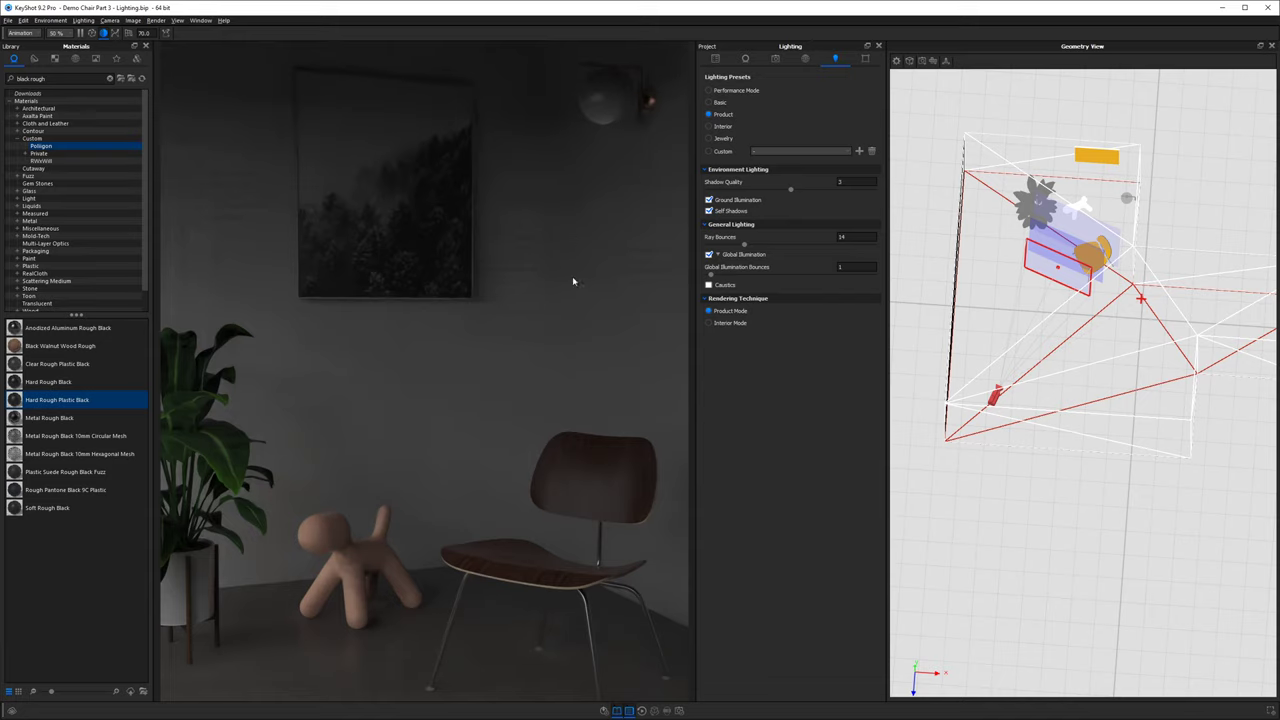
Switch back to the Free Camera and add a new environment to the scene.
{"action": "left_click", "coordinate": [775, 58]}
{"action": "left_click", "coordinate": [742, 74]}
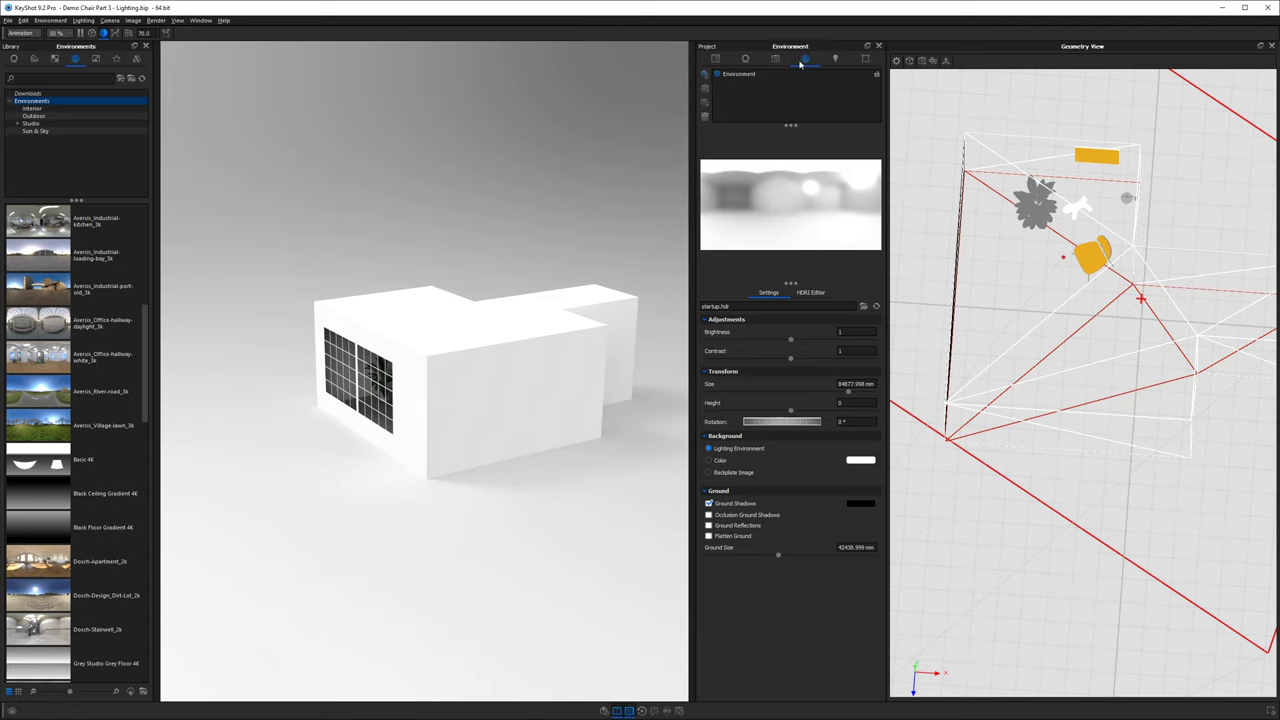
{"action": "left_click", "coordinate": [705, 89]}
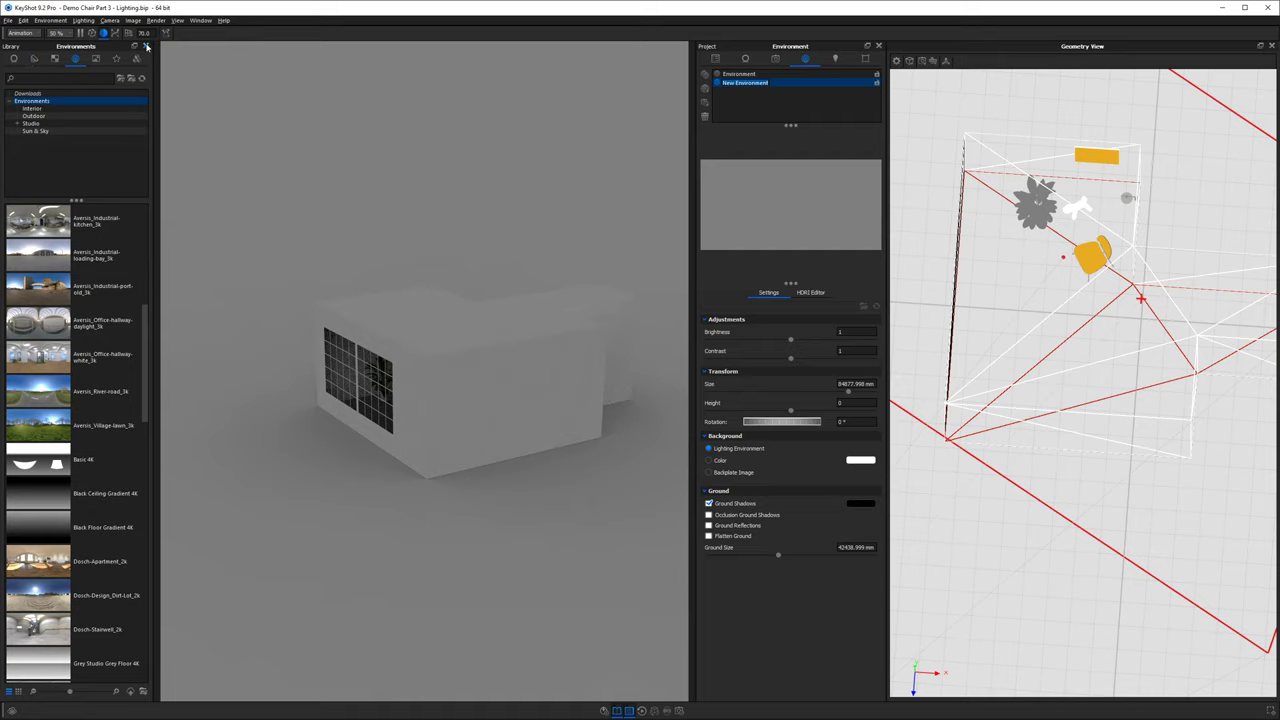
Close the Library and change the new environment's HDRI background to Sun & Sky.
{"action": "left_click", "coordinate": [146, 46]}
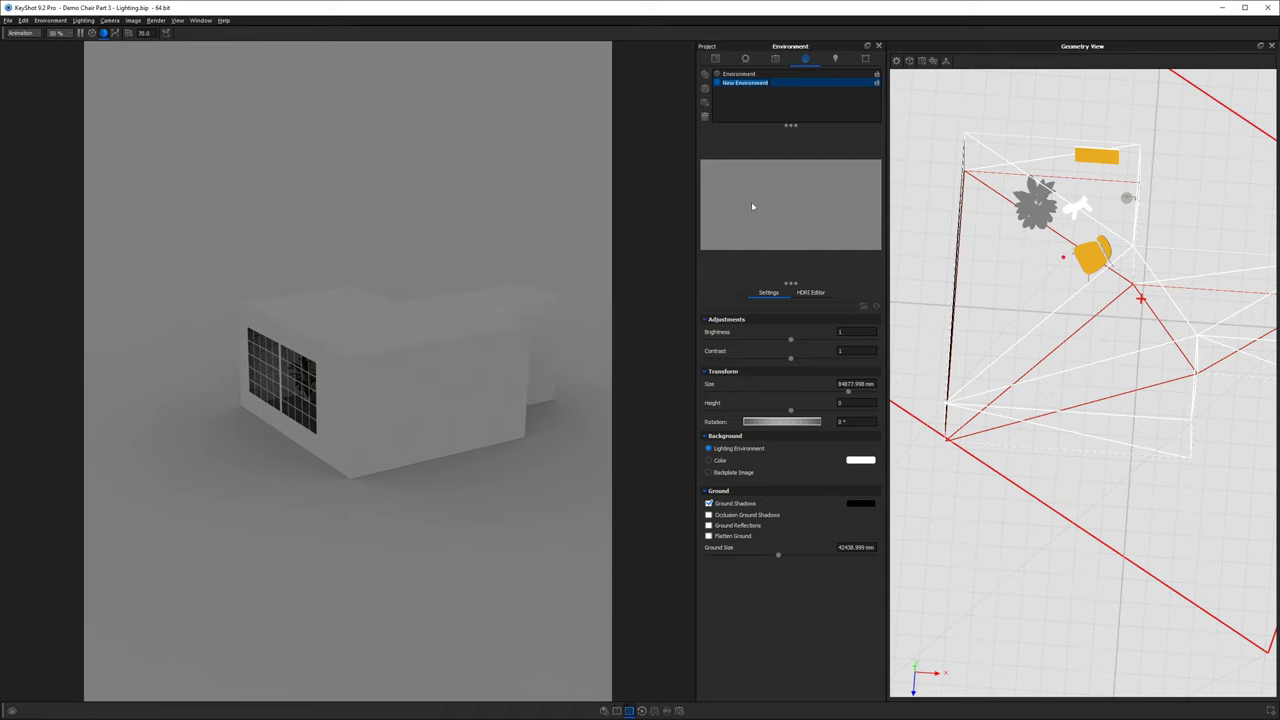
{"action": "left_click", "coordinate": [814, 294]}
{"action": "double_click", "coordinate": [733, 320]}
{"action": "key", "text": "Return"}
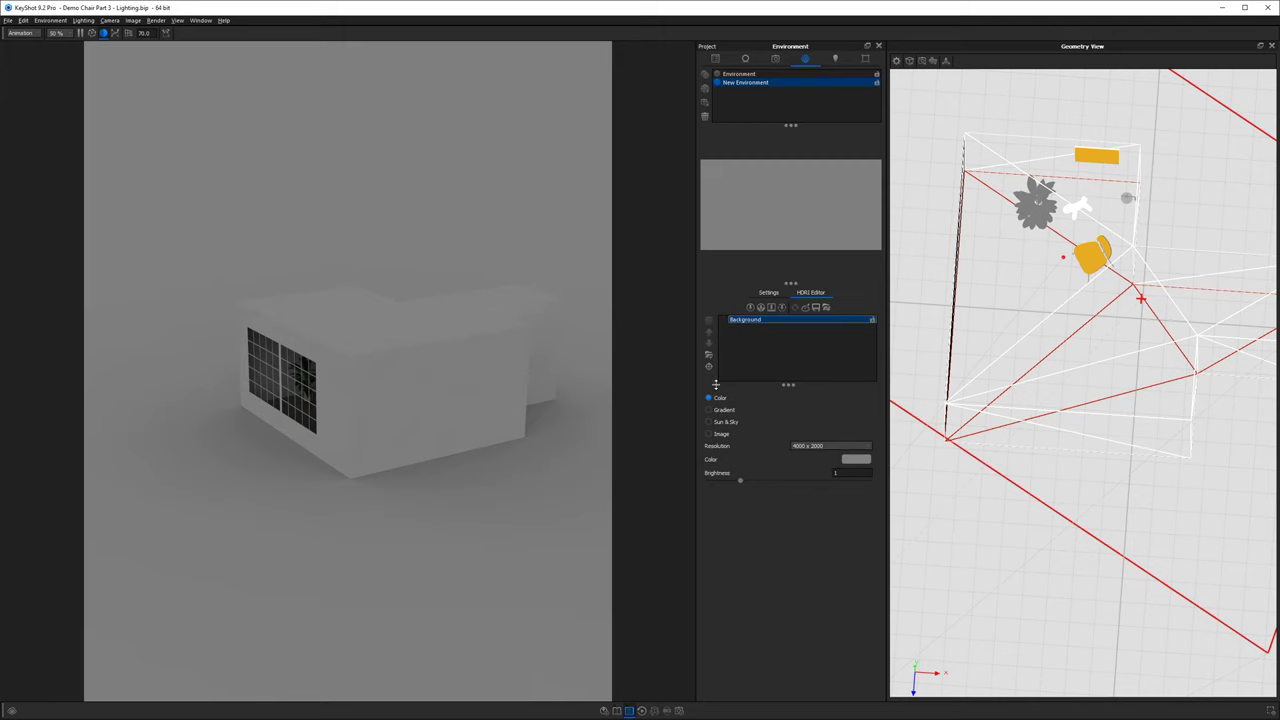
{"action": "left_click", "coordinate": [709, 422]}
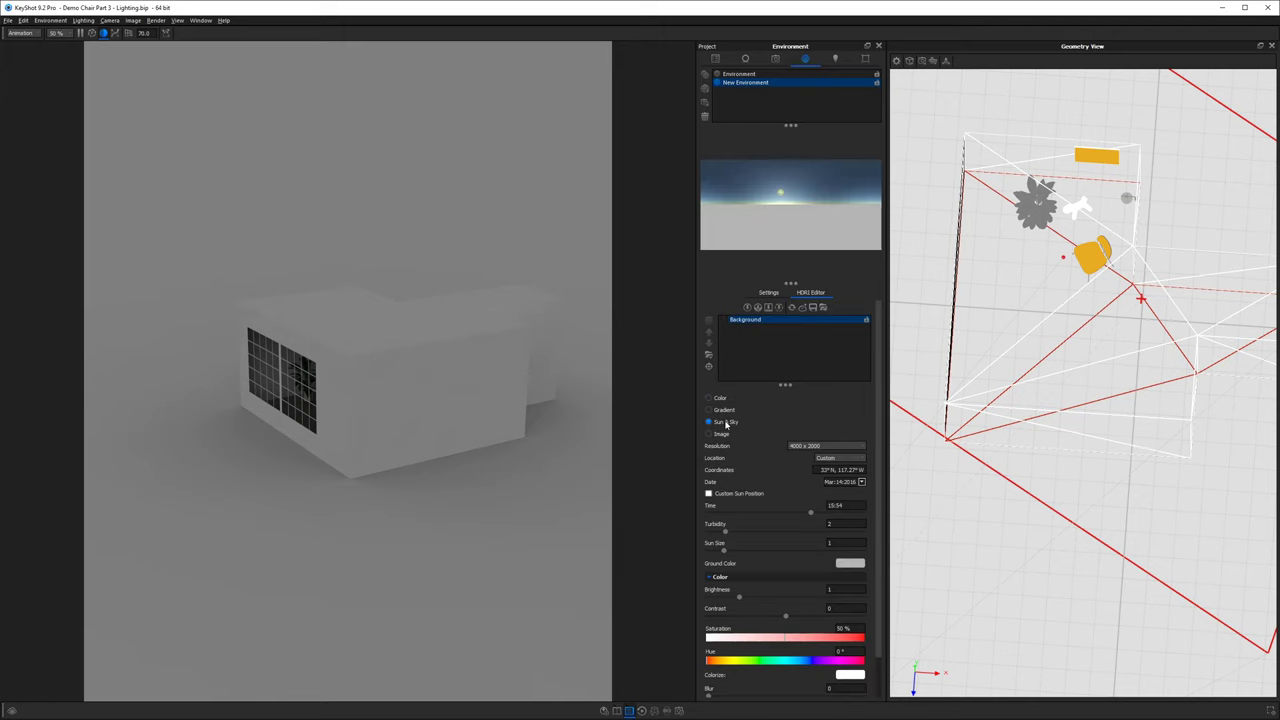
Try rotating the Sun & Sky environment to 103° while viewing the building from outside.
{"action": "left_click_drag", "start_coordinate": [338, 340], "coordinate": [382, 231]}
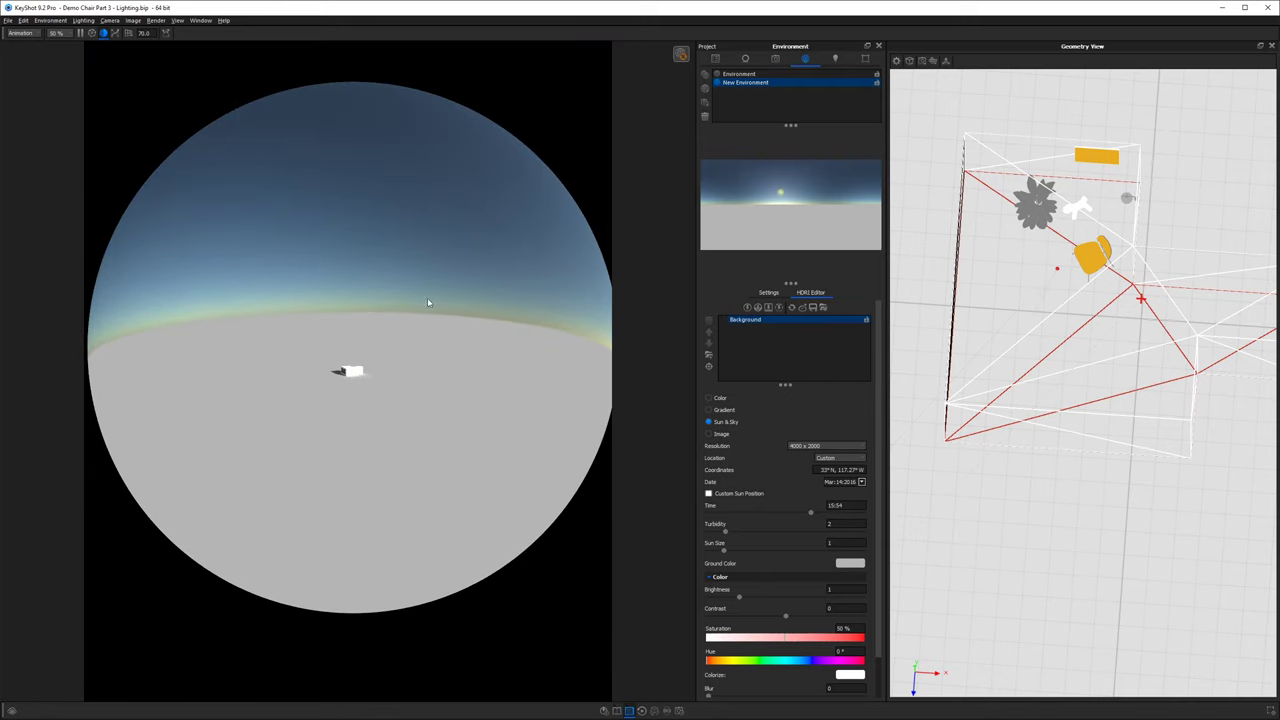
{"action": "scroll", "coordinate": [406, 370], "scroll_direction": "up", "scroll_amount": 6}
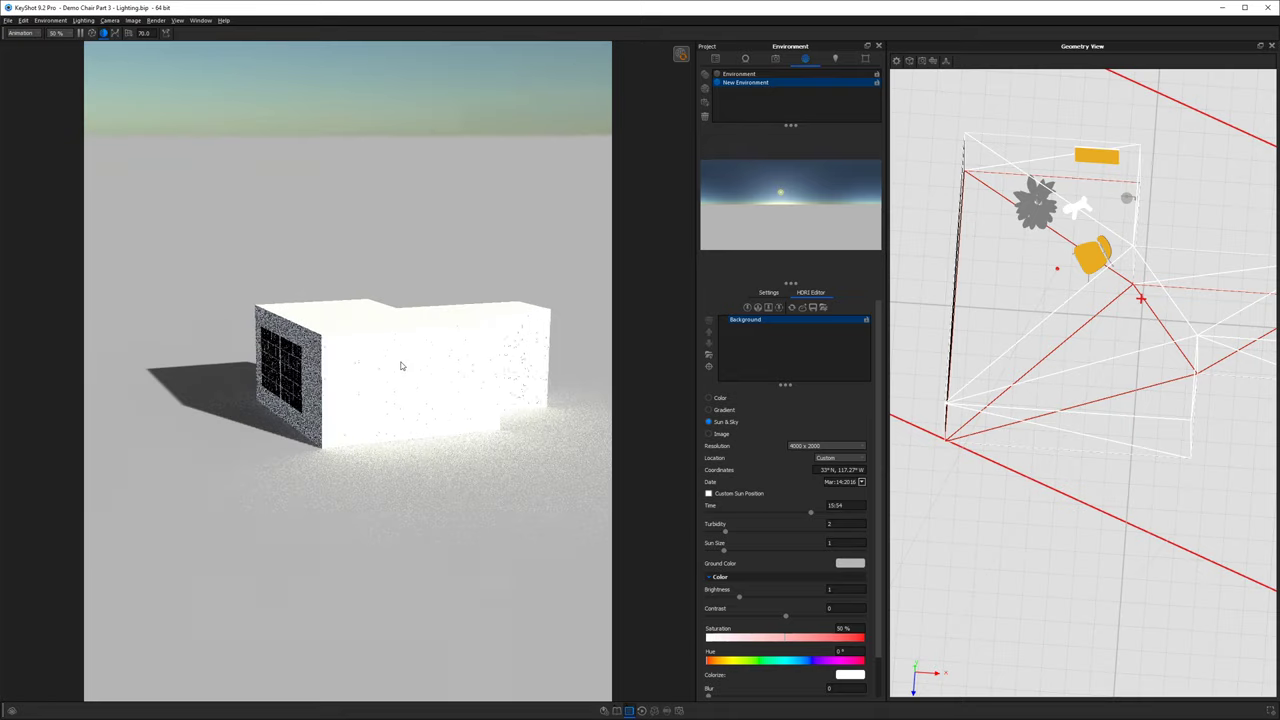
{"action": "scroll", "coordinate": [401, 366], "scroll_direction": "up", "scroll_amount": 3}
{"action": "left_click_drag", "start_coordinate": [401, 366], "coordinate": [266, 383]}
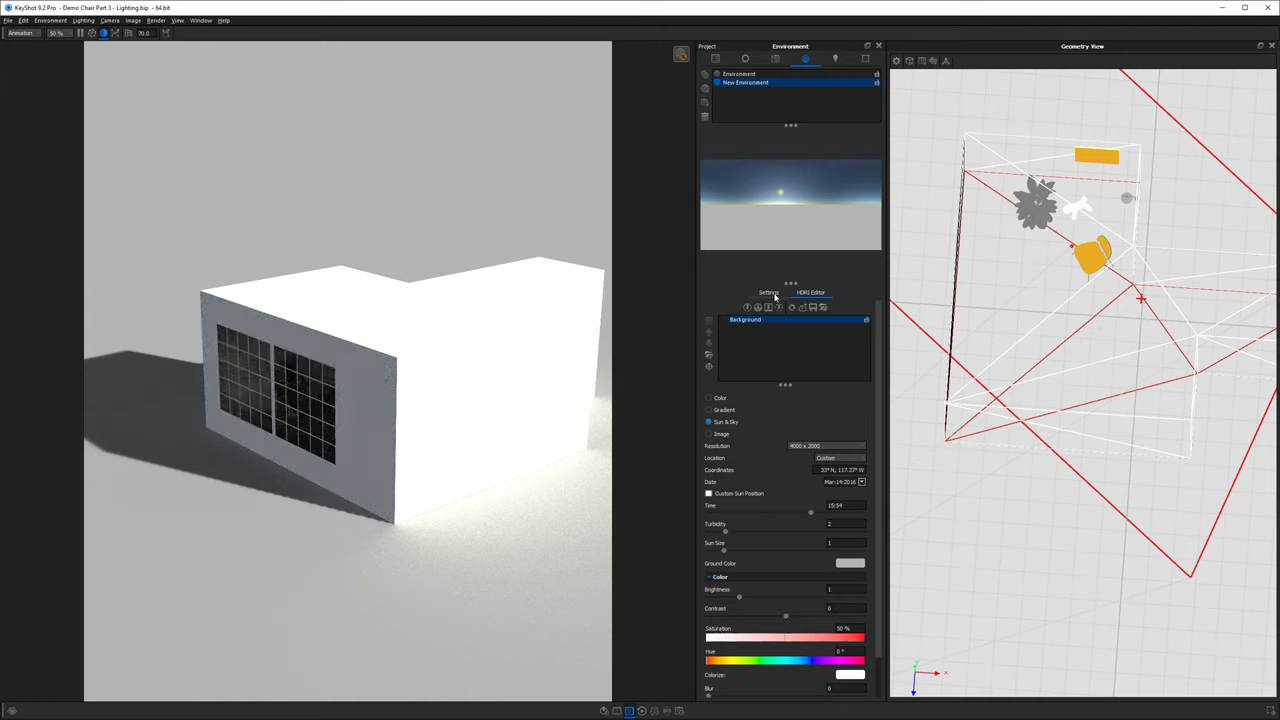
{"action": "left_click", "coordinate": [769, 293]}
{"action": "mouse_move", "coordinate": [782, 424]}
{"action": "left_mouse_down"}
{"action": "mouse_move", "coordinate": [758, 424]}
{"action": "mouse_move", "coordinate": [790, 426]}
{"action": "left_mouse_up"}
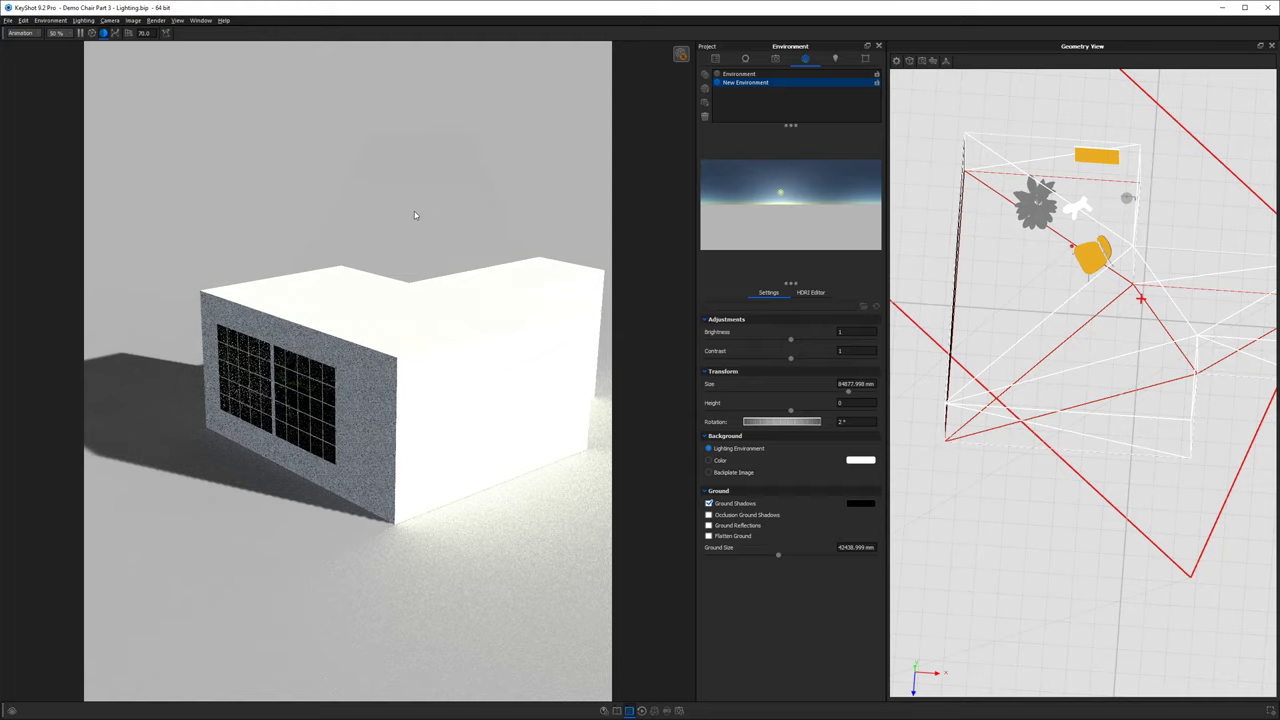
{"action": "left_click_drag", "start_coordinate": [414, 214], "coordinate": [303, 200]}
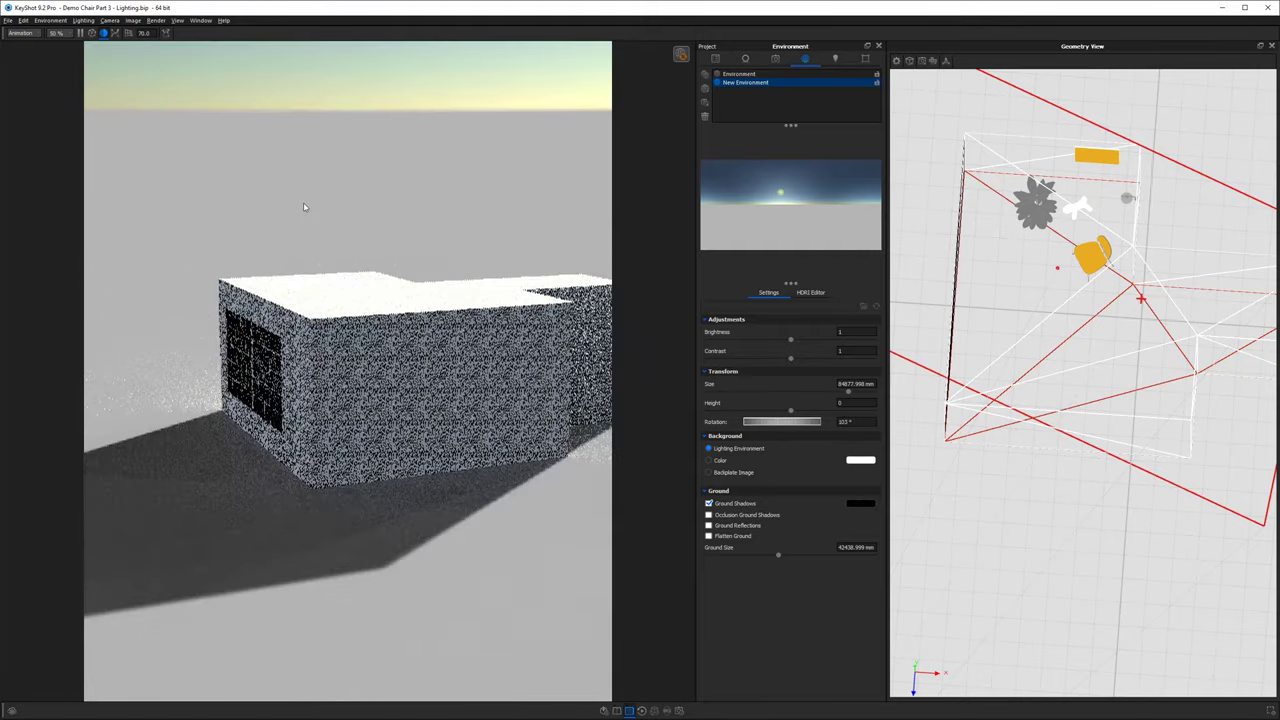
Widen the Project panel slightly and rotate the environment so direct sunlight enters the room through the two mesh windows.
{"action": "left_click", "coordinate": [810, 292]}
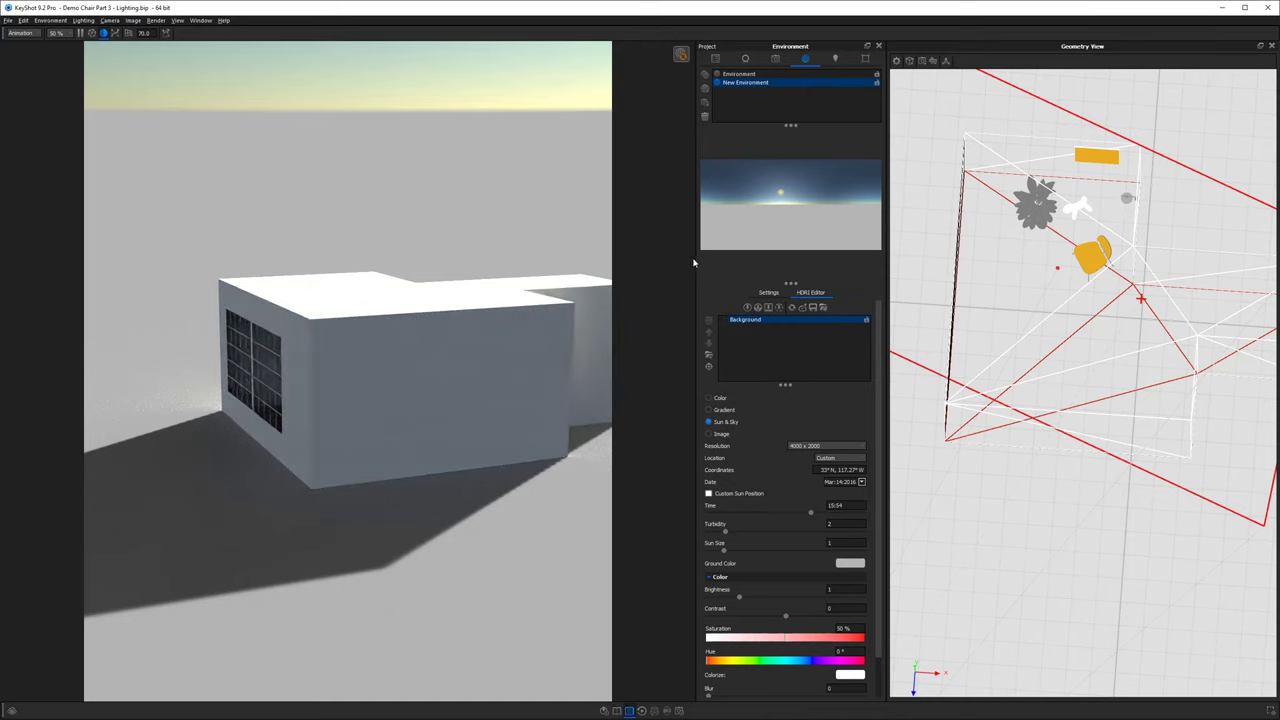
{"action": "left_click_drag", "start_coordinate": [692, 258], "coordinate": [686, 256]}
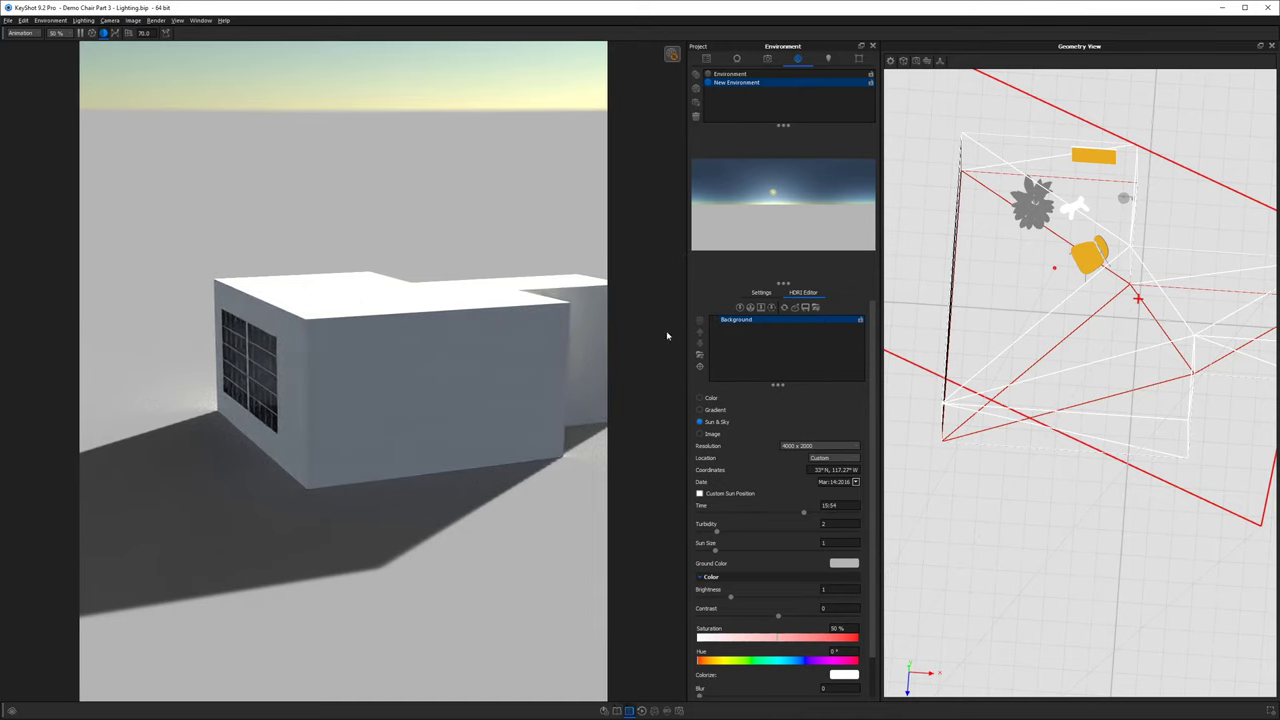
{"action": "left_click_drag", "start_coordinate": [468, 352], "coordinate": [274, 225]}
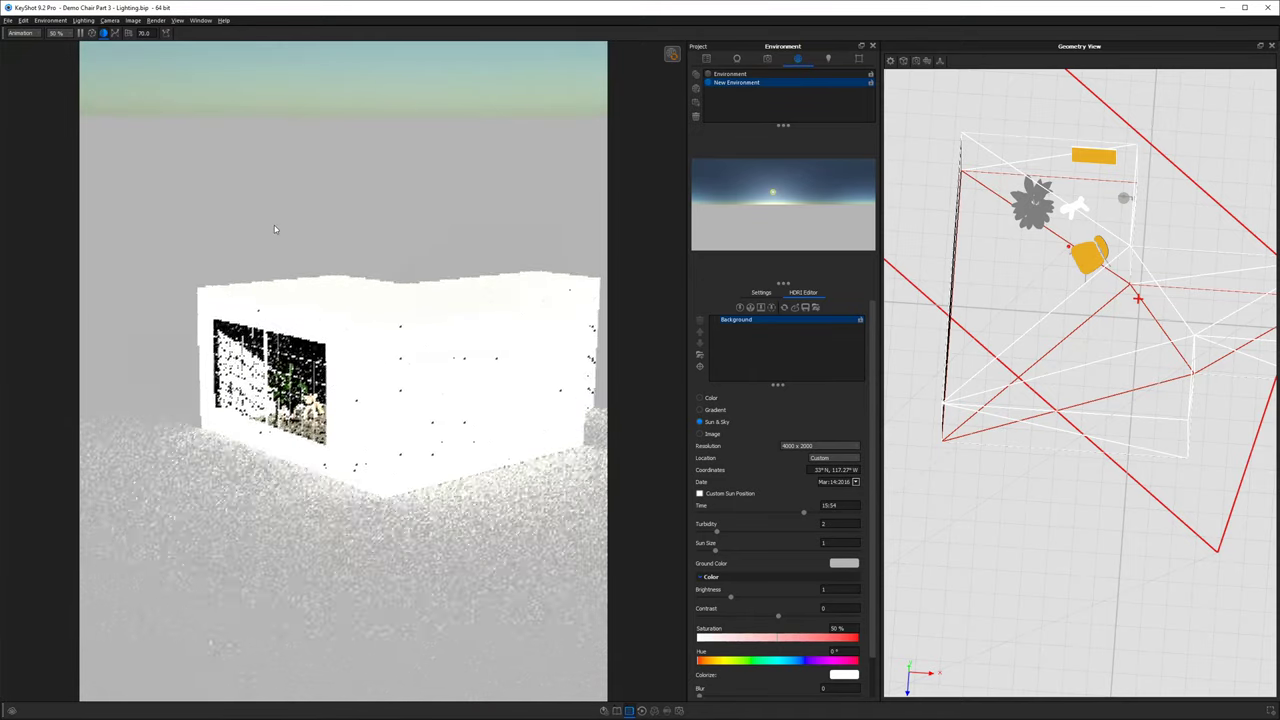
{"action": "left_click_drag", "start_coordinate": [276, 252], "coordinate": [294, 245], "text": "ctrl"}
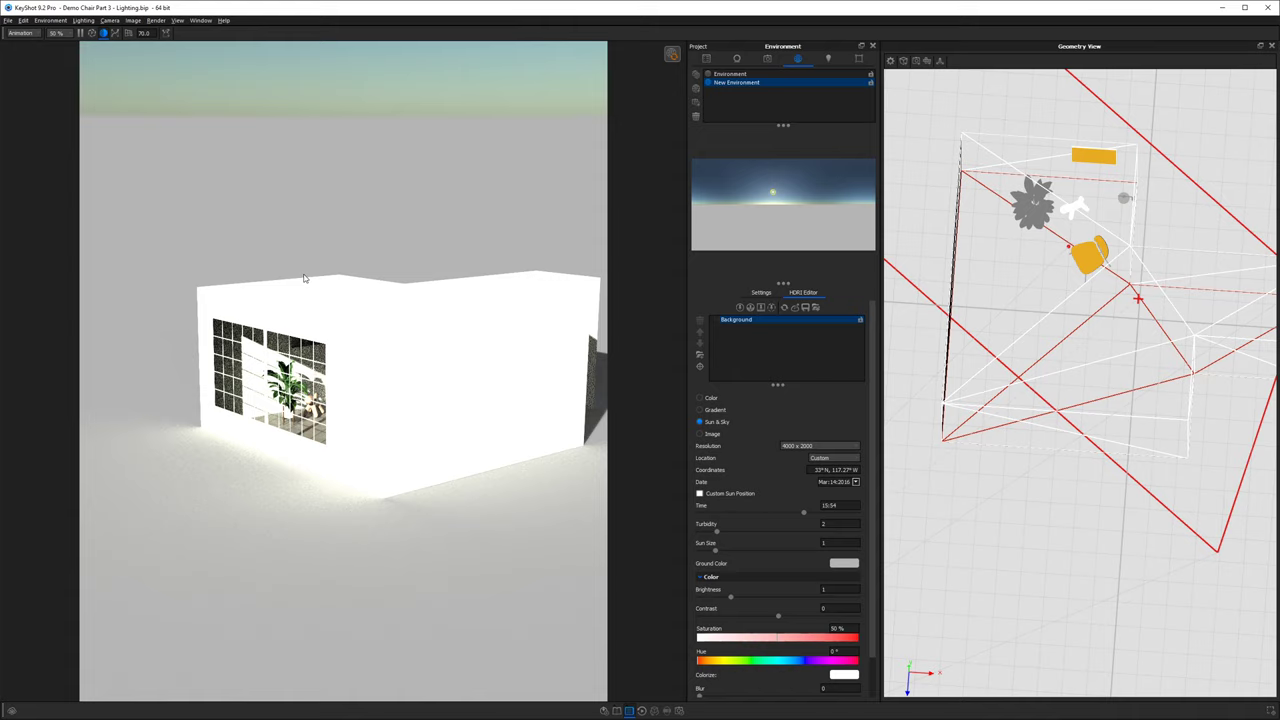
Switch to Camera 1 and rotate the environment so the window light falls diagonally across the wall behind the puppy.
{"action": "left_click", "coordinate": [767, 60]}
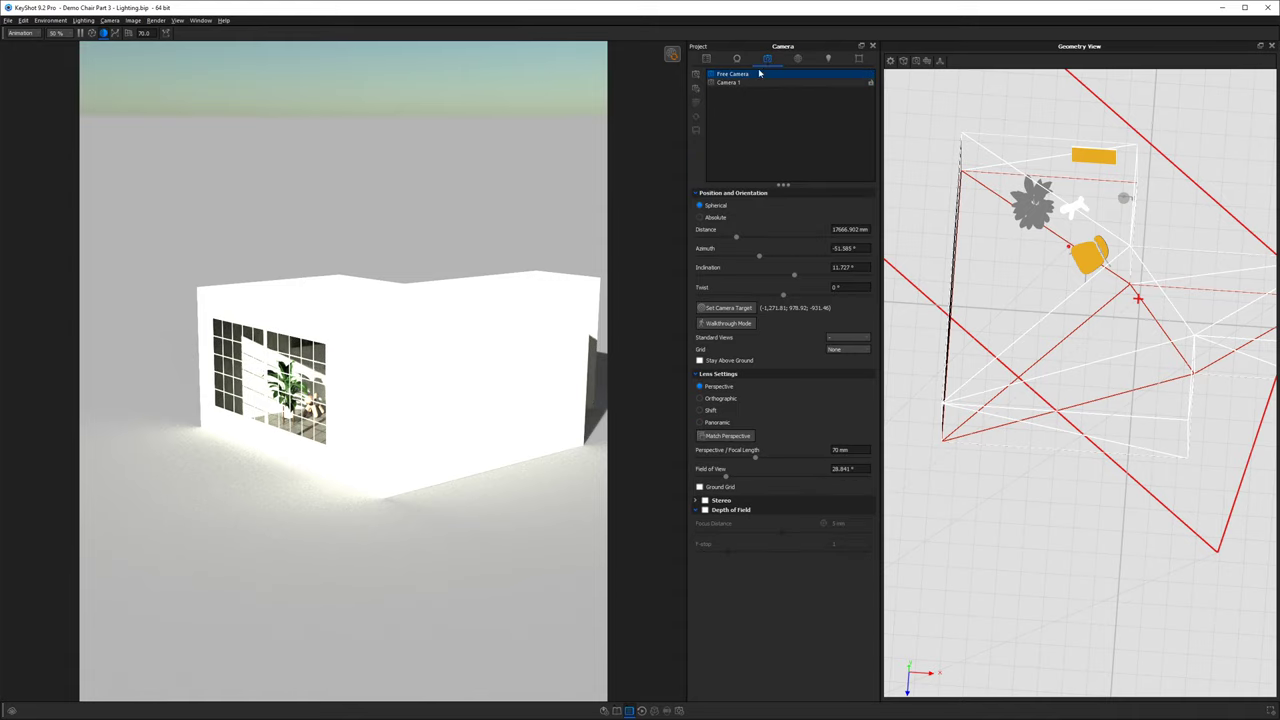
{"action": "left_click", "coordinate": [753, 83]}
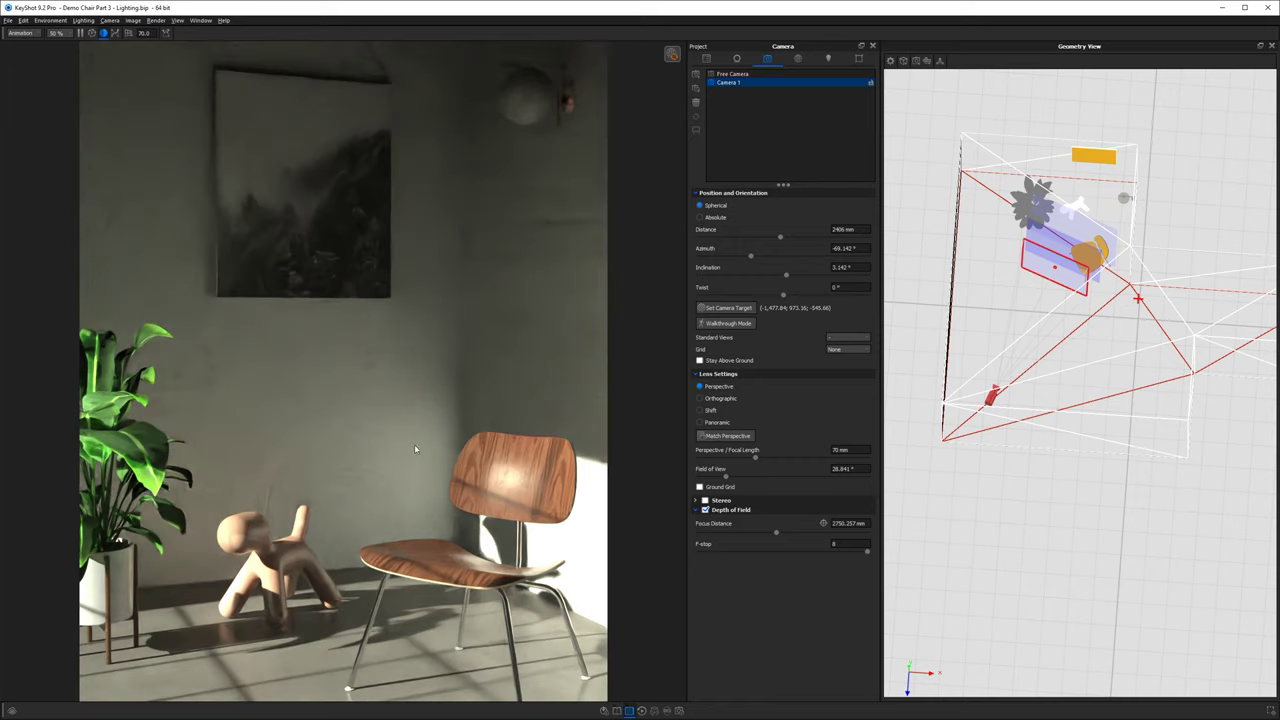
{"action": "left_click_drag", "start_coordinate": [352, 377], "coordinate": [348, 396], "text": "ctrl"}
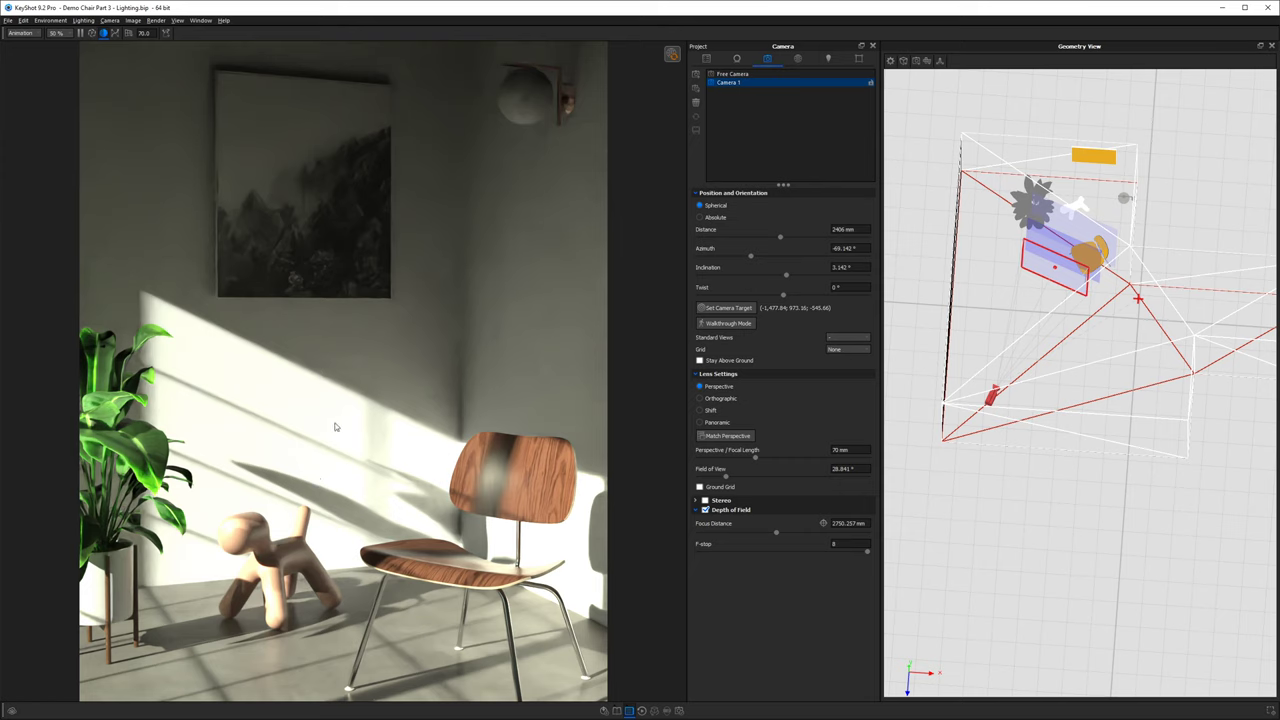
Enable Custom Sun Position for the Sun & Sky background and lower the sun inclination to 14.04°.
{"action": "left_click", "coordinate": [797, 58]}
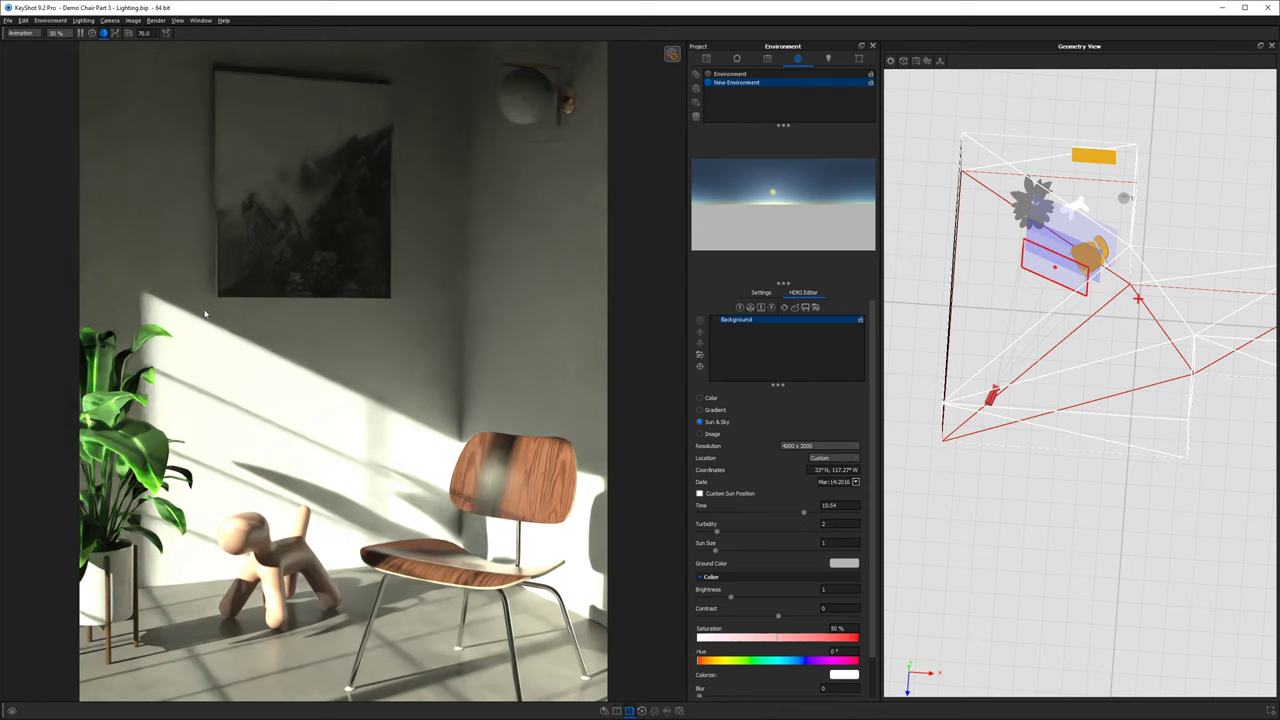
{"action": "left_click", "coordinate": [700, 494]}
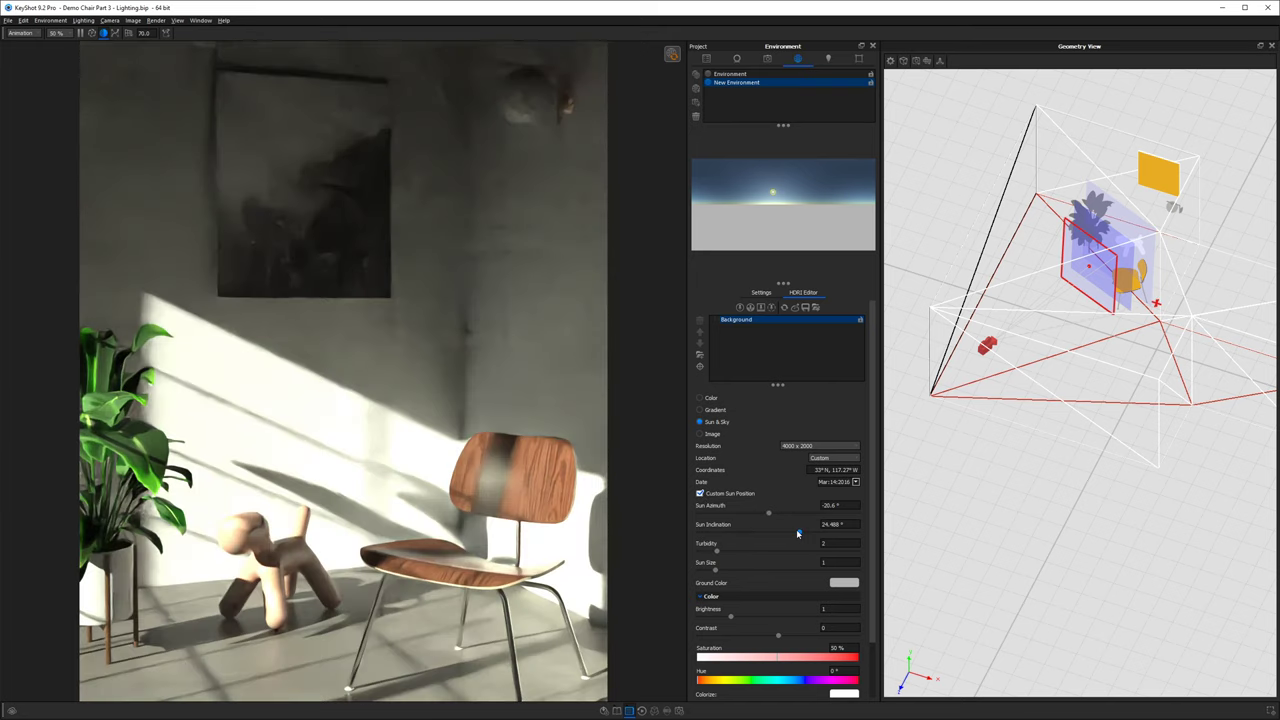
{"action": "left_click_drag", "start_coordinate": [798, 531], "coordinate": [790, 530]}
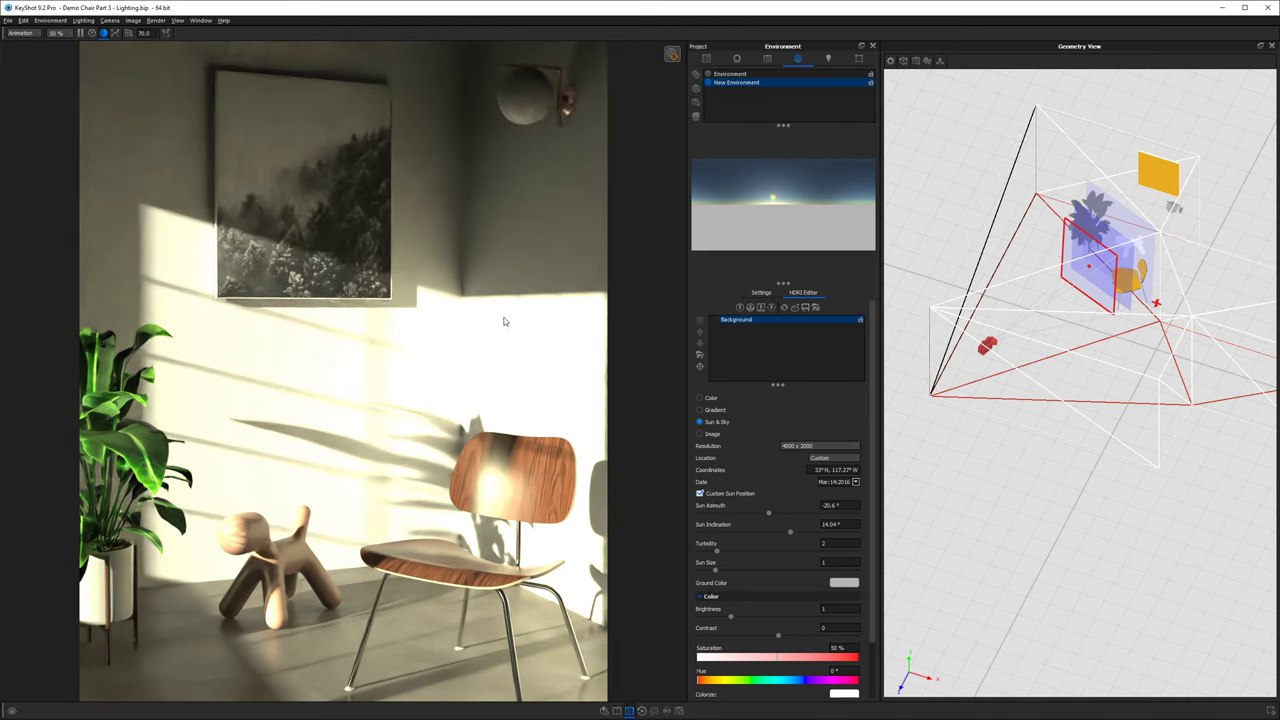
From outside the room, open the window wall's material graph and start Move Texture for the Mesh node feeding the Color Composite's source.
{"action": "left_click", "coordinate": [452, 331]}
{"action": "left_click_drag", "start_coordinate": [452, 331], "coordinate": [292, 330]}
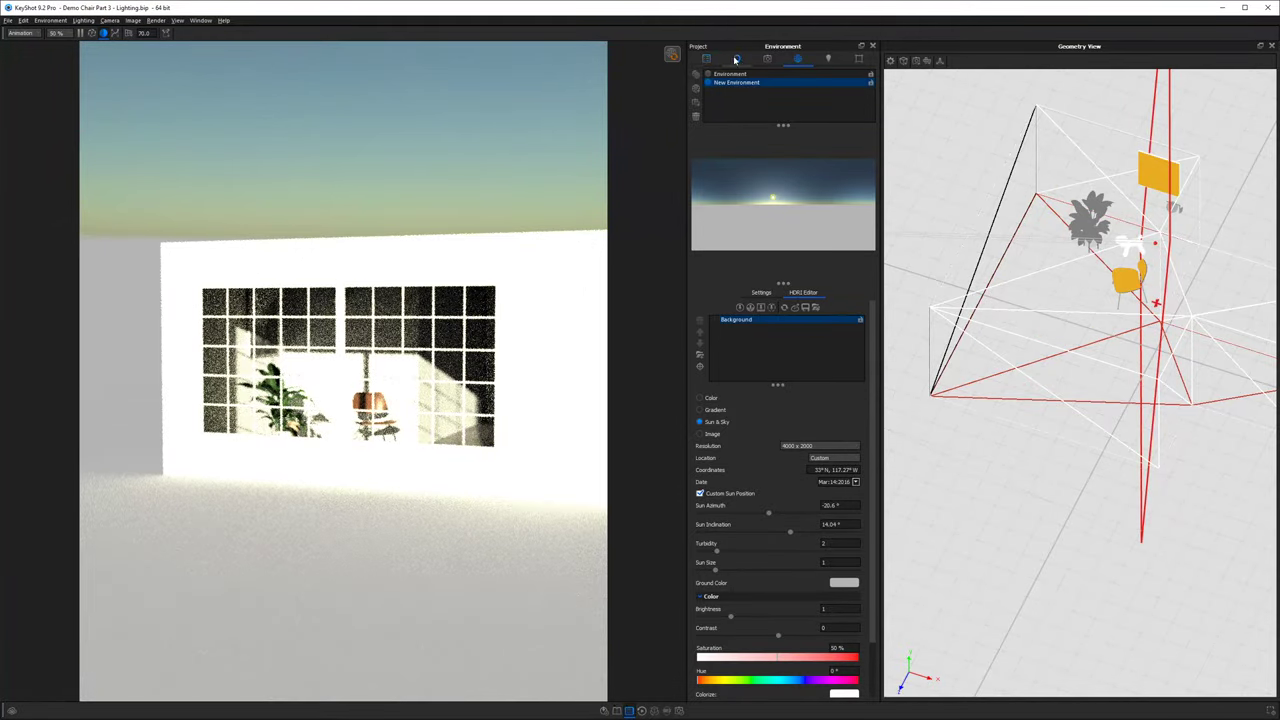
{"action": "double_click", "coordinate": [531, 291]}
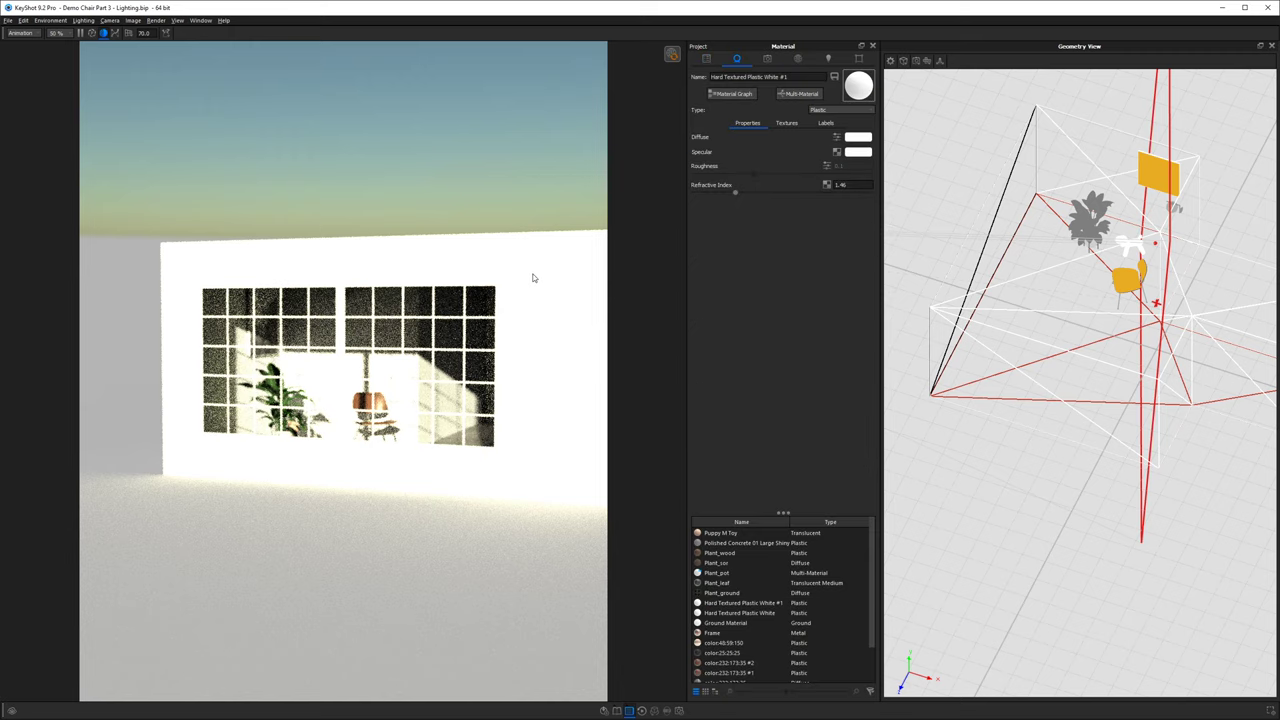
{"action": "left_click", "coordinate": [722, 94]}
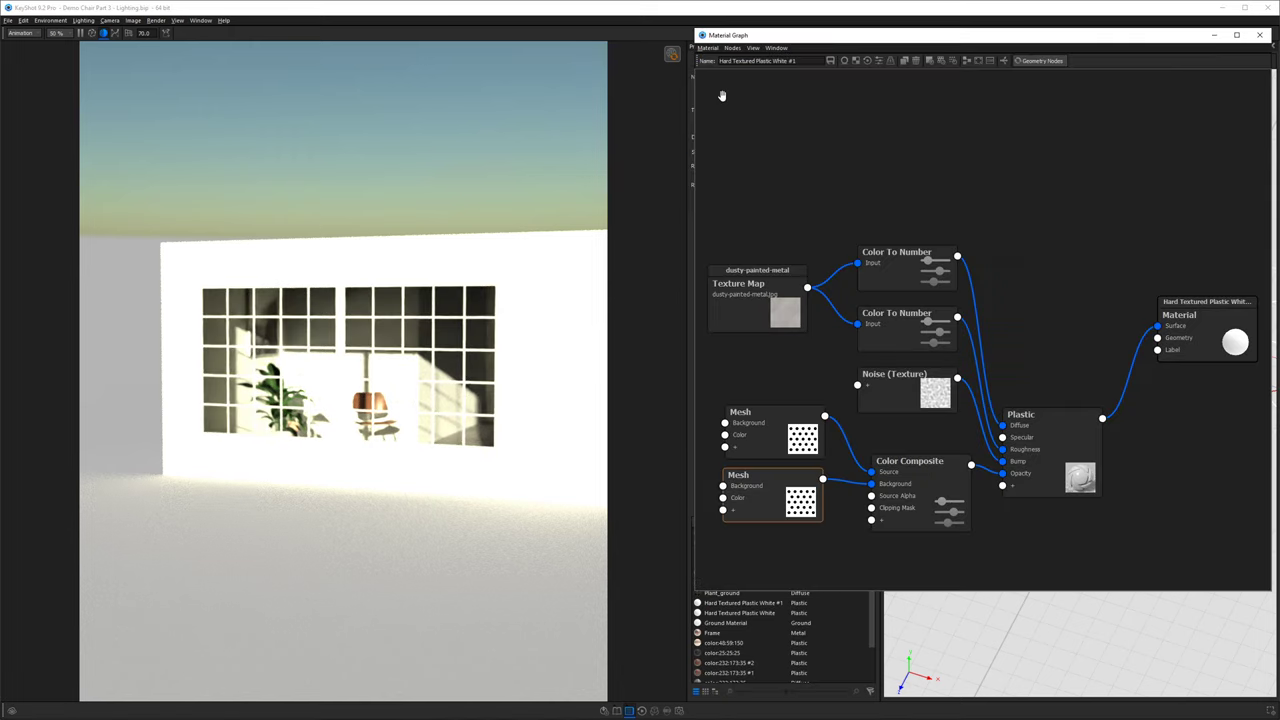
{"action": "double_click", "coordinate": [772, 428]}
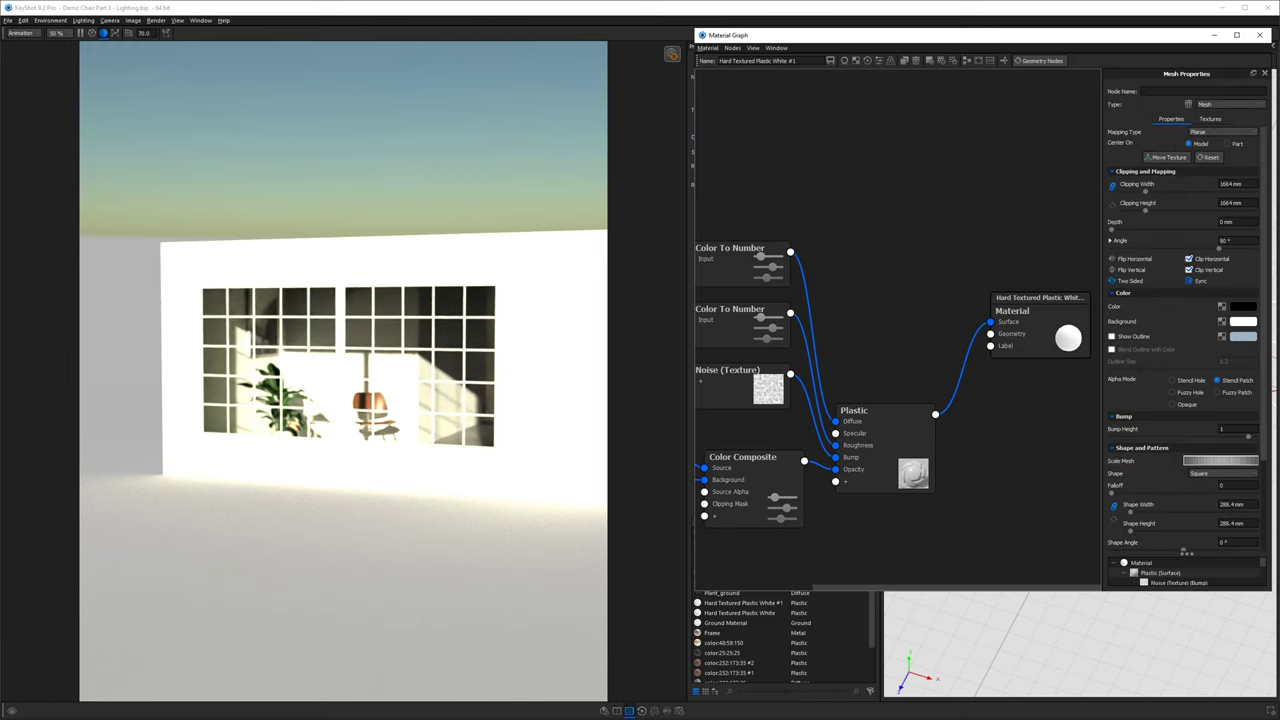
{"action": "left_click", "coordinate": [1168, 158]}
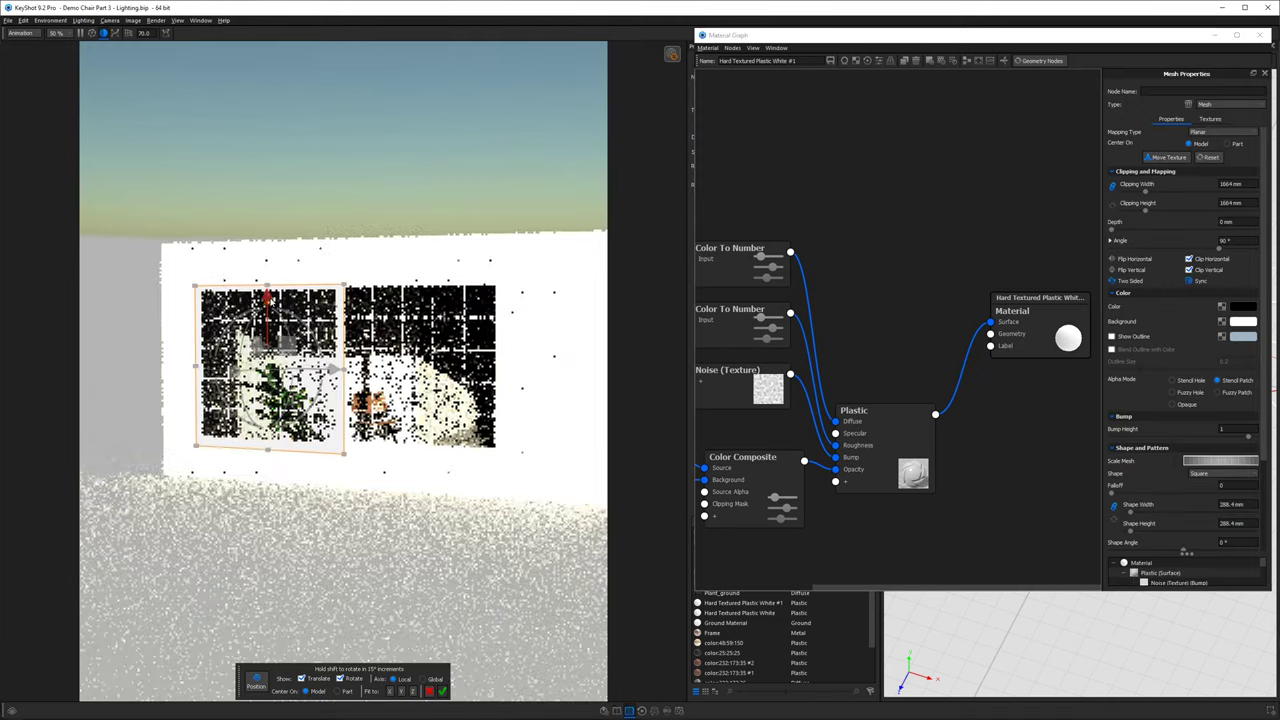
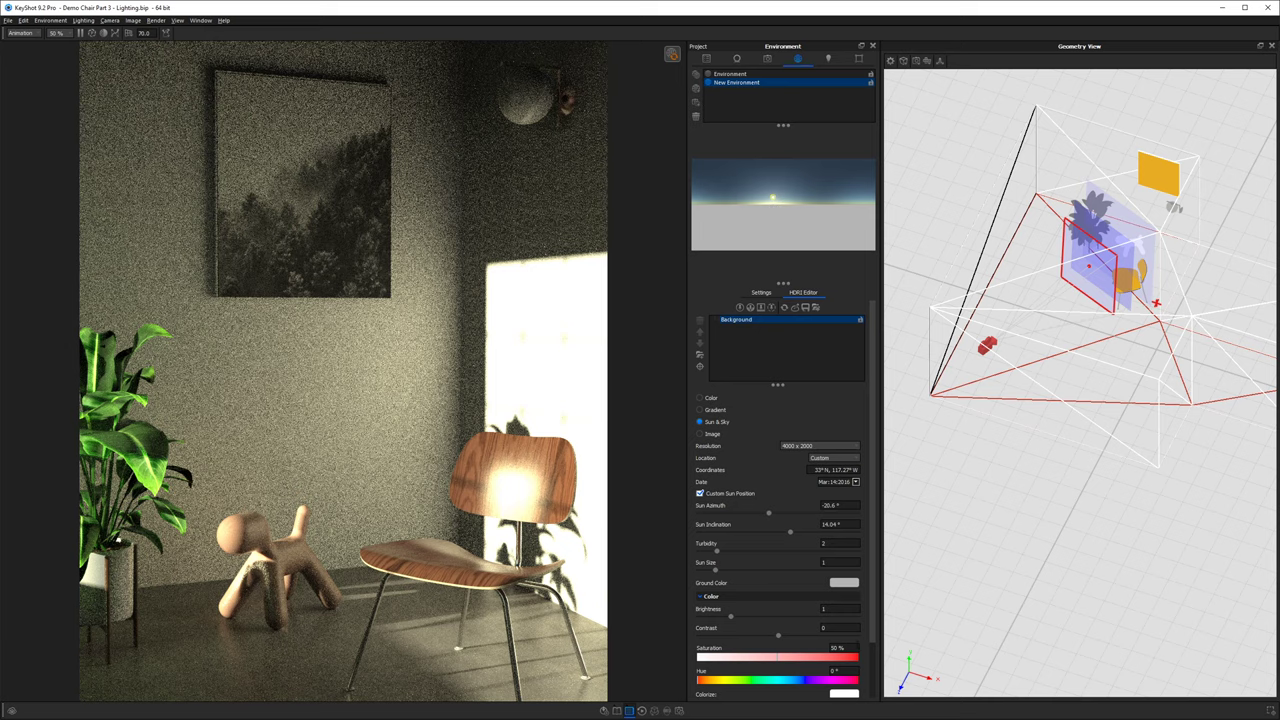
Reduce the Sun & Sky background's color saturation to 26%.
{"action": "scroll", "coordinate": [871, 630], "scroll_direction": "down", "scroll_amount": 2}
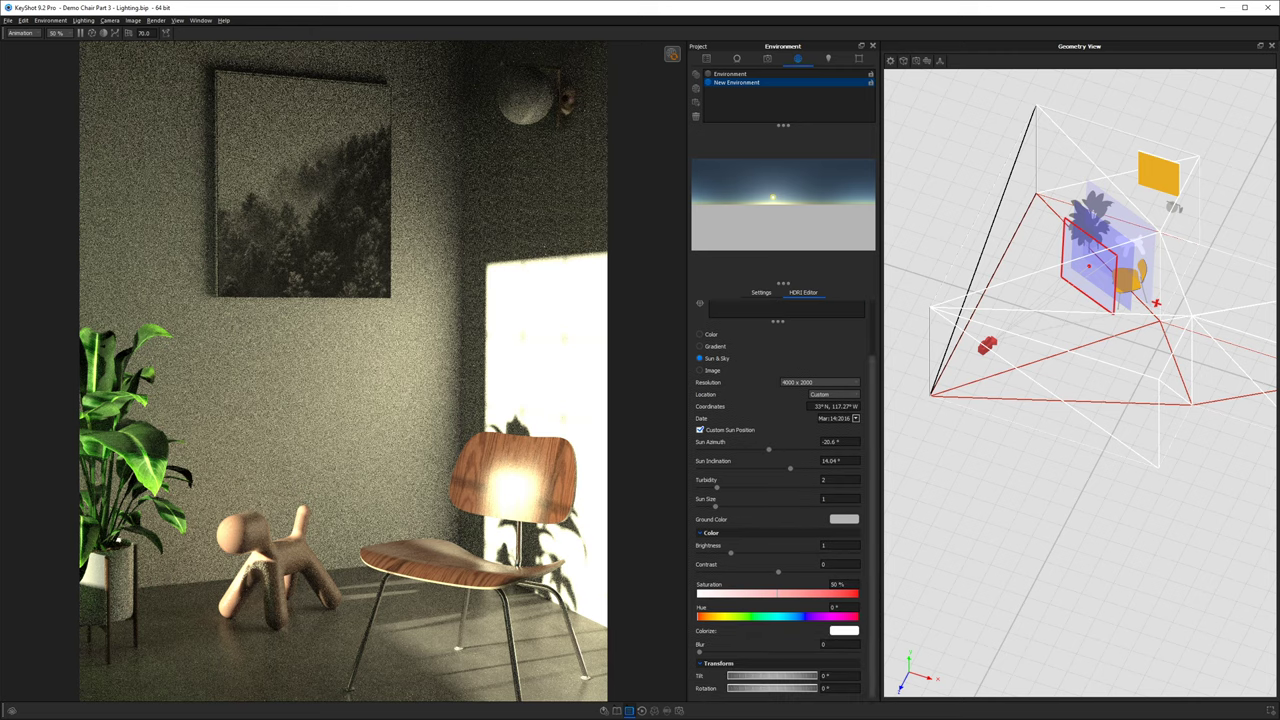
{"action": "left_click", "coordinate": [780, 590]}
{"action": "left_click_drag", "start_coordinate": [778, 597], "coordinate": [738, 597]}
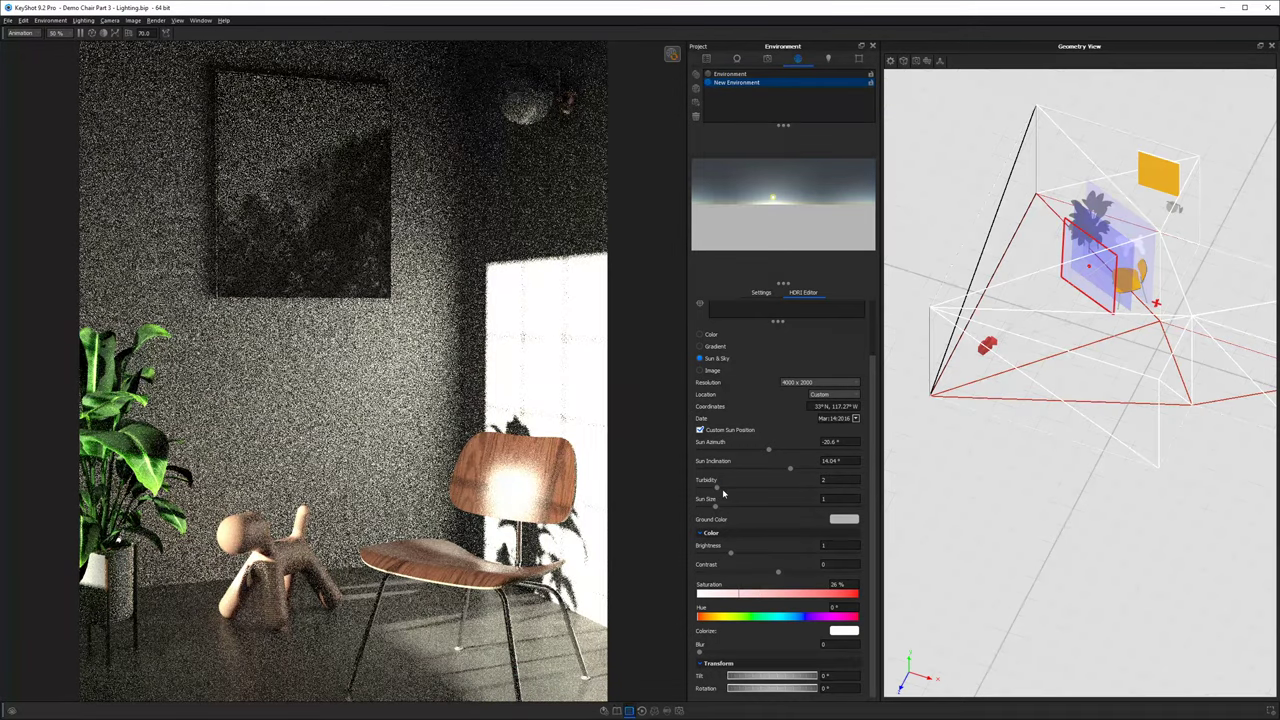
Set the Sun & Sky turbidity to 4.
{"action": "left_click_drag", "start_coordinate": [717, 489], "coordinate": [743, 487]}
{"action": "left_click", "coordinate": [836, 480]}
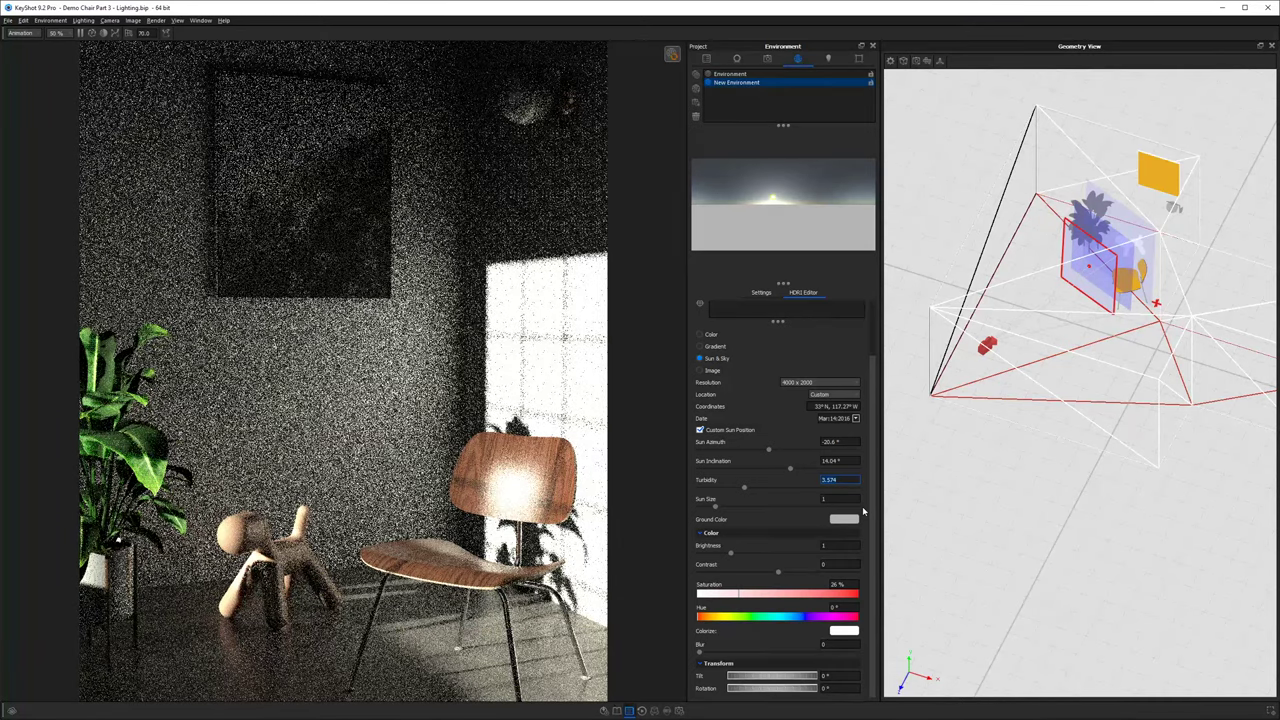
{"action": "type", "text": "4"}
{"action": "key", "text": "Return"}
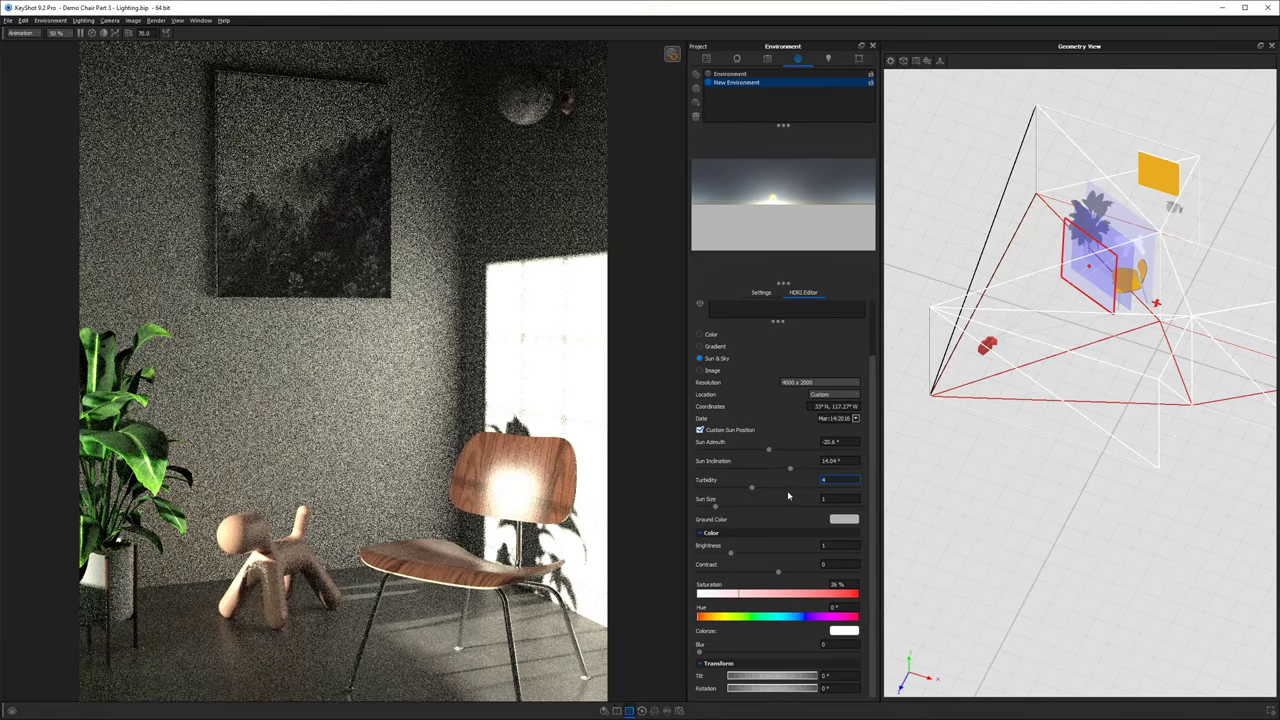
{"action": "type", "text": "4"}
Set the sun size to 2 and lower the Sun & Sky background's brightness to 0.43.
{"action": "left_click_drag", "start_coordinate": [715, 508], "coordinate": [730, 508]}
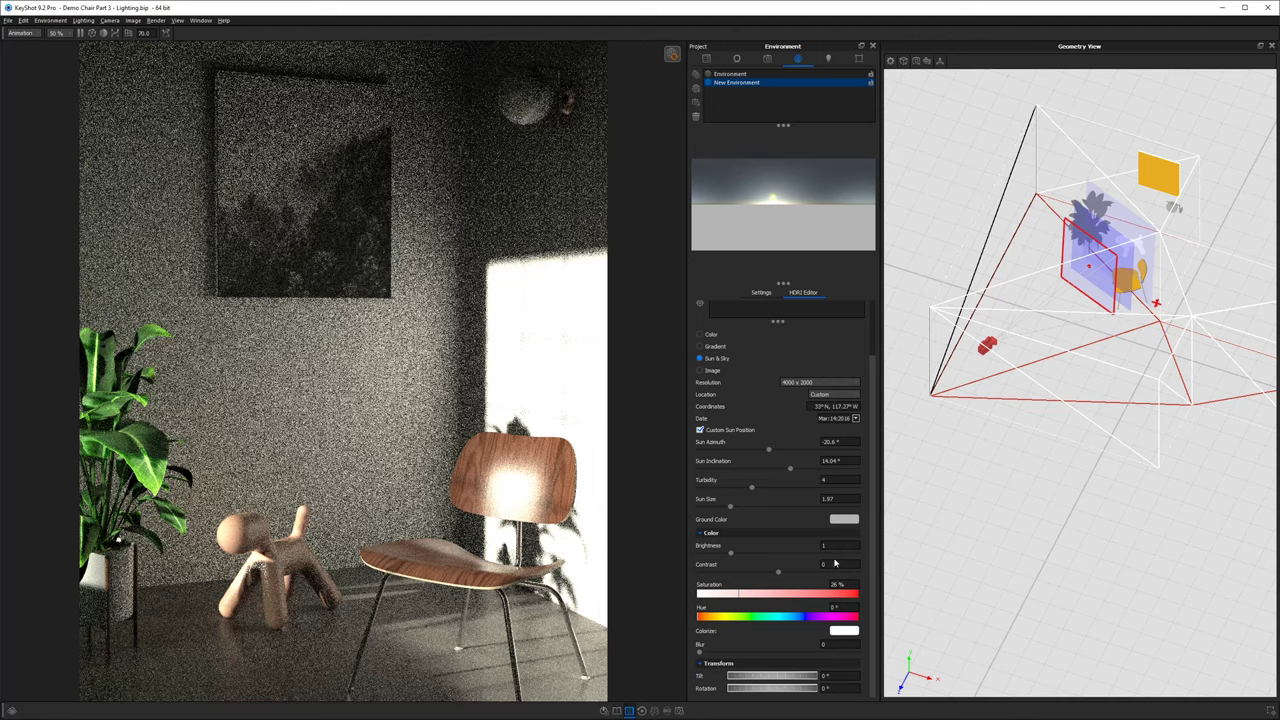
{"action": "double_click", "coordinate": [822, 500]}
{"action": "type", "text": "2"}
{"action": "key", "text": "Return"}
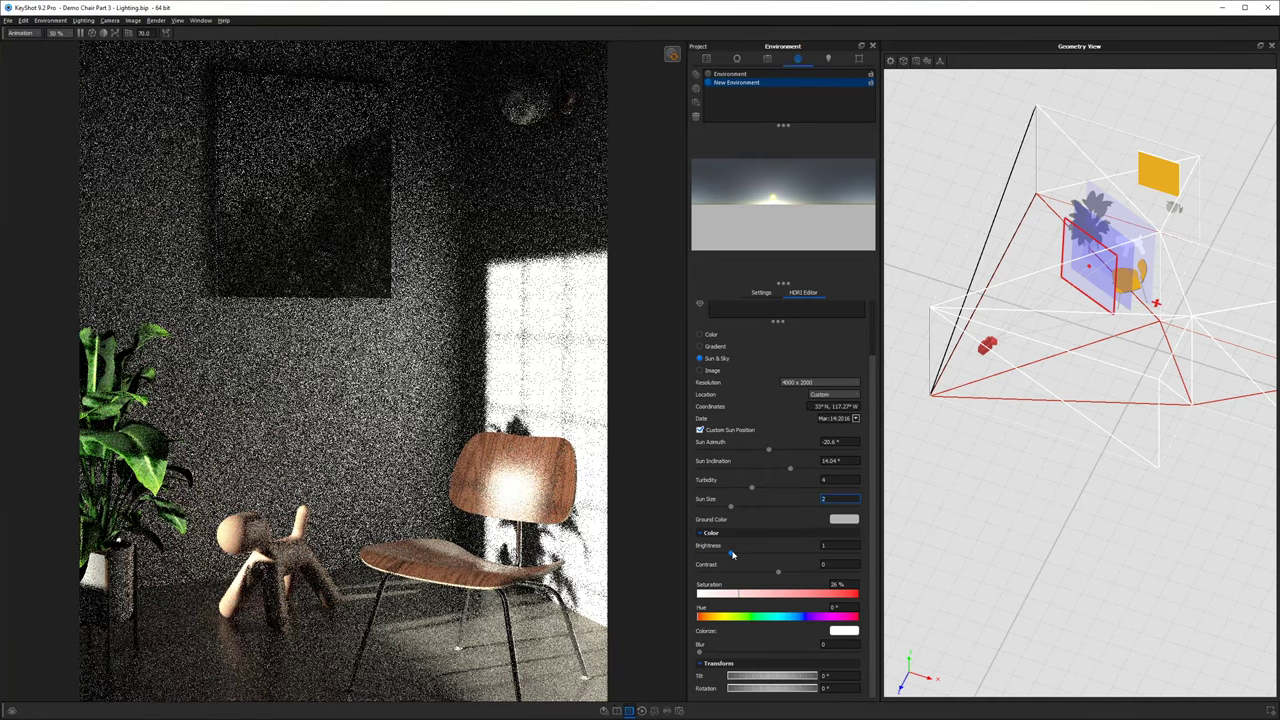
{"action": "left_click_drag", "start_coordinate": [732, 555], "coordinate": [773, 553]}
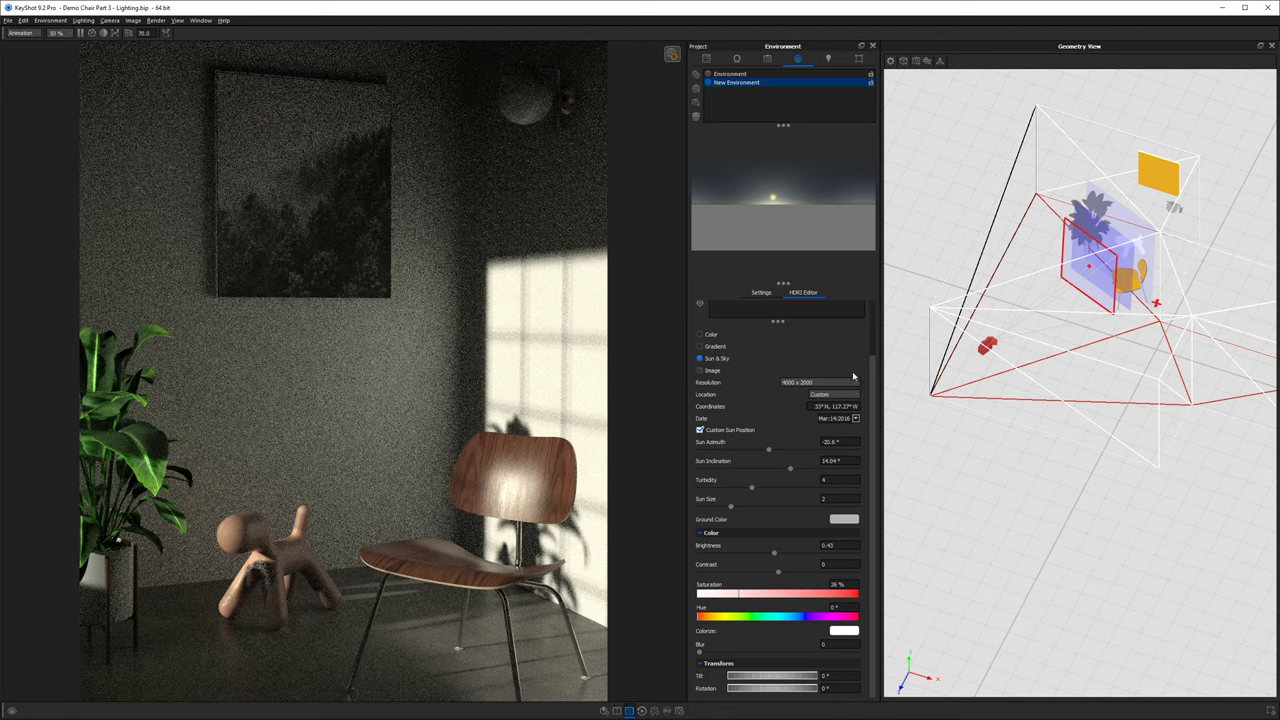
Set the Sun & Sky resolution to 10000 x 5000 and generate the full-resolution HDRI.
{"action": "scroll", "coordinate": [853, 376], "scroll_direction": "up", "scroll_amount": 1}
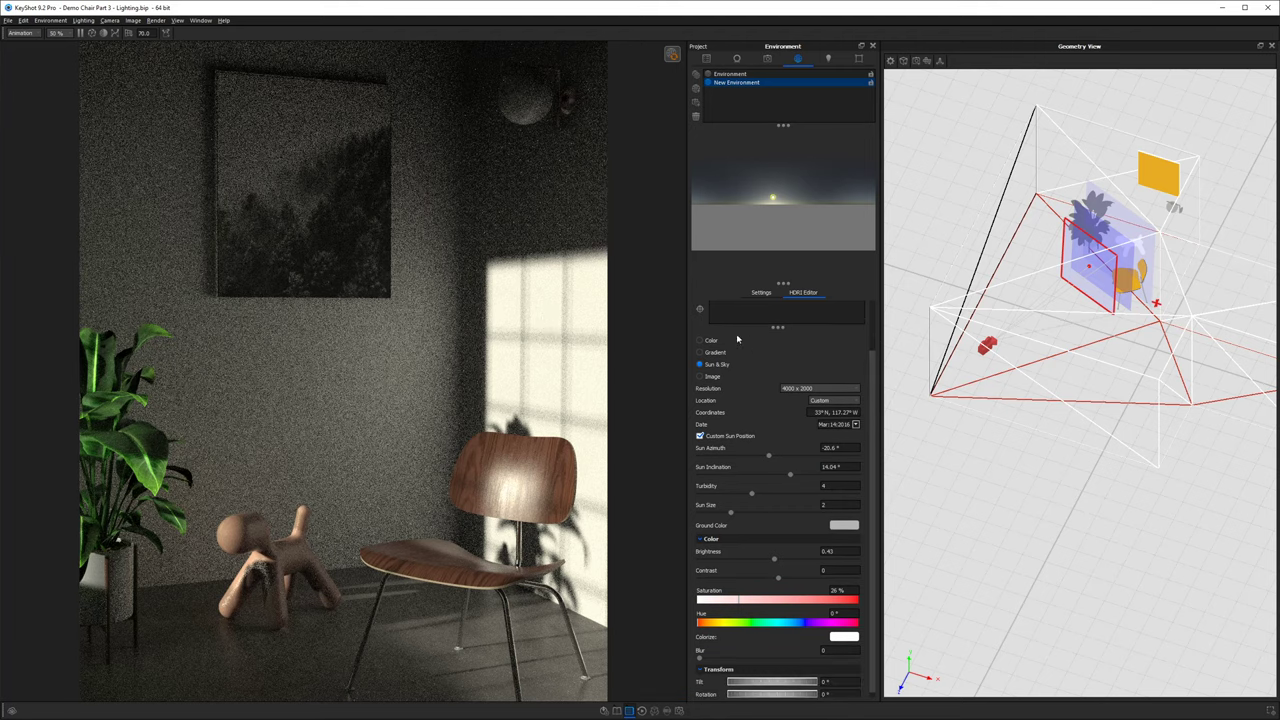
{"action": "scroll", "coordinate": [783, 327], "scroll_direction": "down", "scroll_amount": 1}
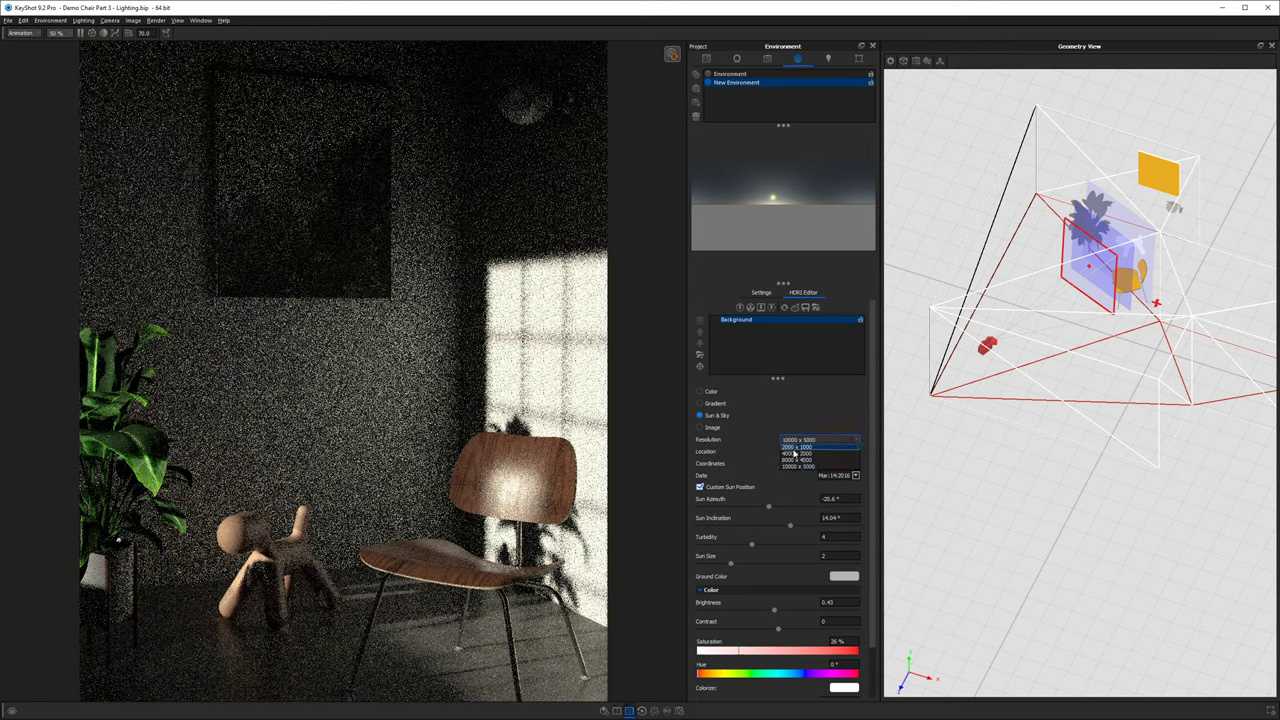
{"action": "left_click", "coordinate": [818, 439]}
{"action": "left_click", "coordinate": [796, 449]}
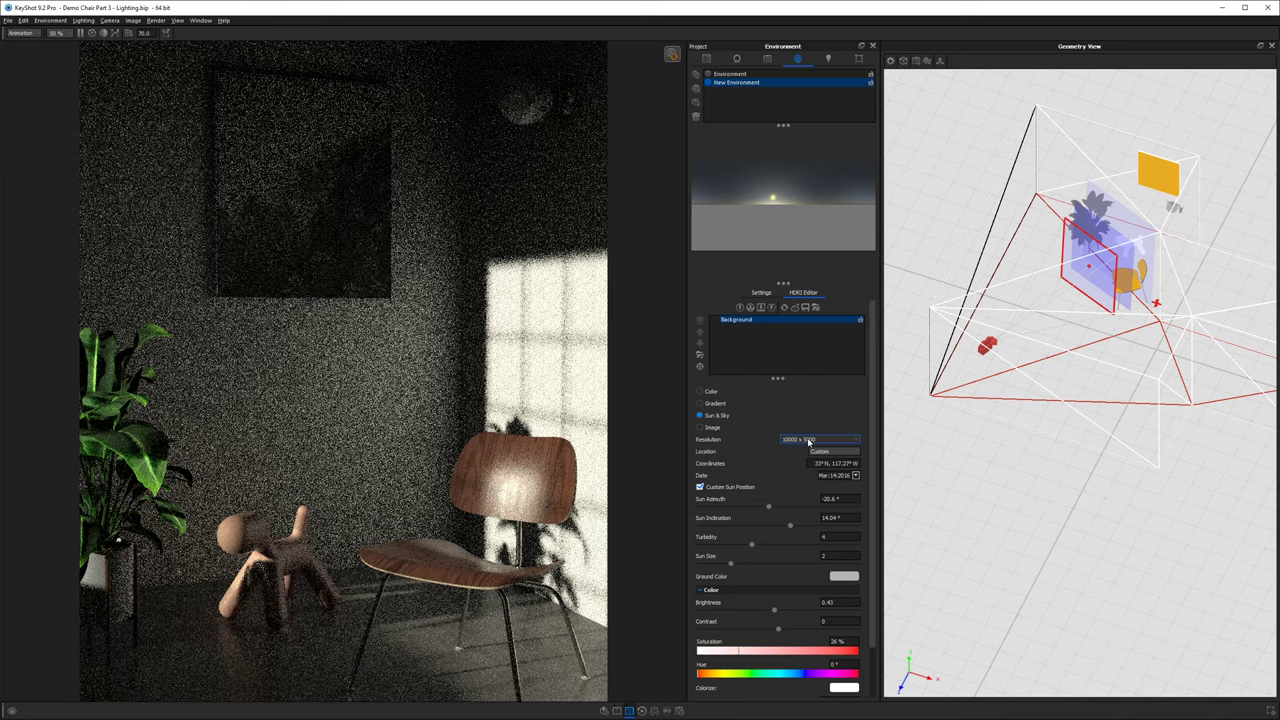
{"action": "left_click", "coordinate": [673, 55]}
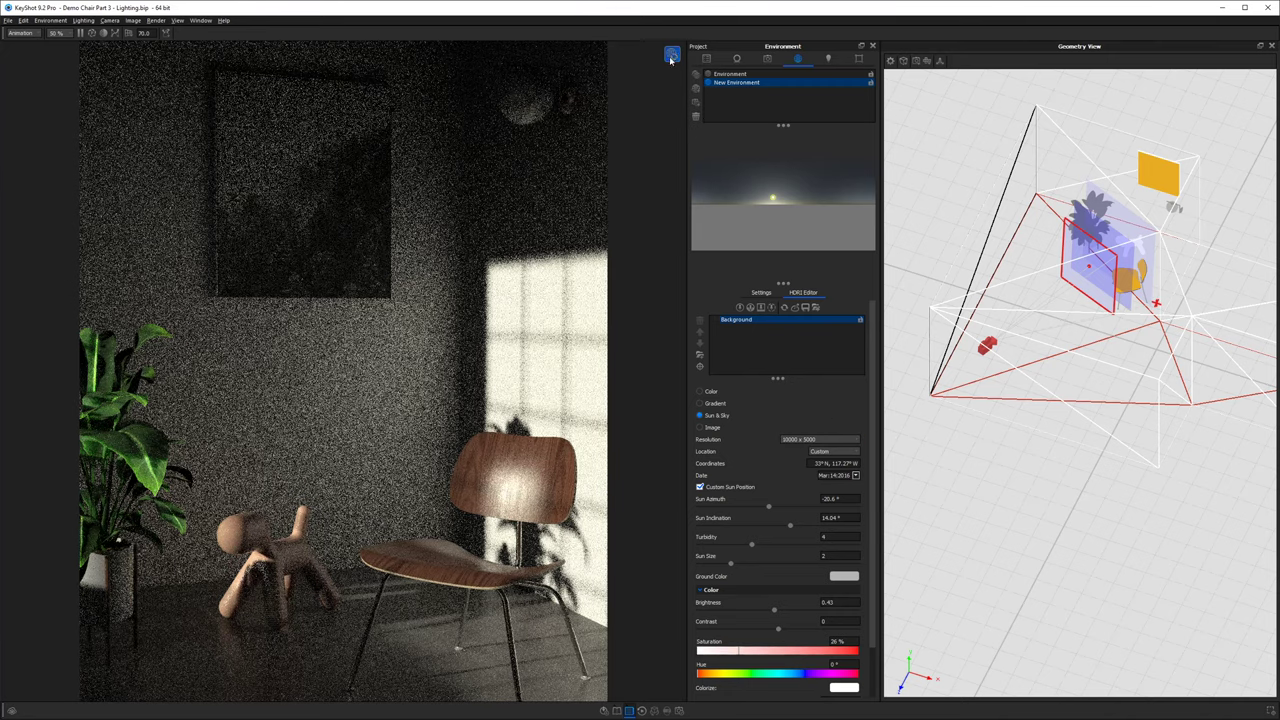
{"action": "left_click", "coordinate": [671, 58]}
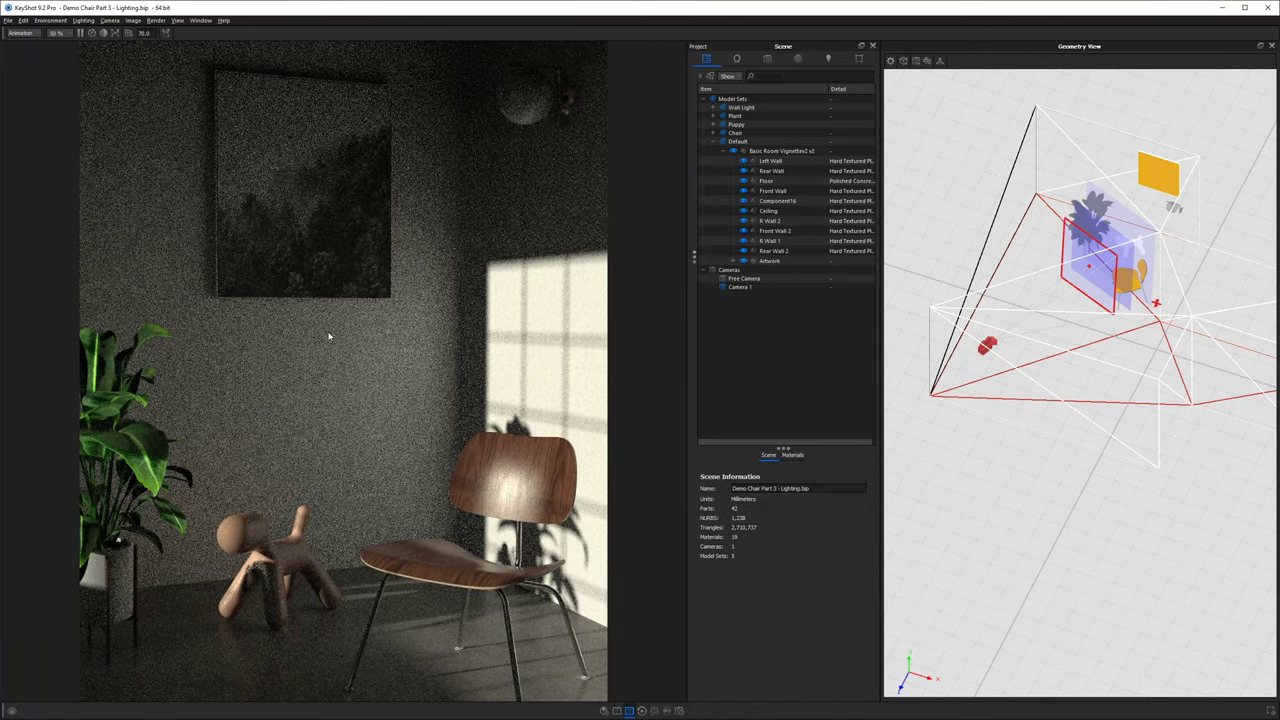
View the room from outside and open the material graph of the front wall's Hard Textured Plastic White #3 material.
{"action": "scroll", "coordinate": [328, 337], "scroll_direction": "down", "scroll_amount": 5}
{"action": "left_click_drag", "start_coordinate": [204, 372], "coordinate": [382, 384]}
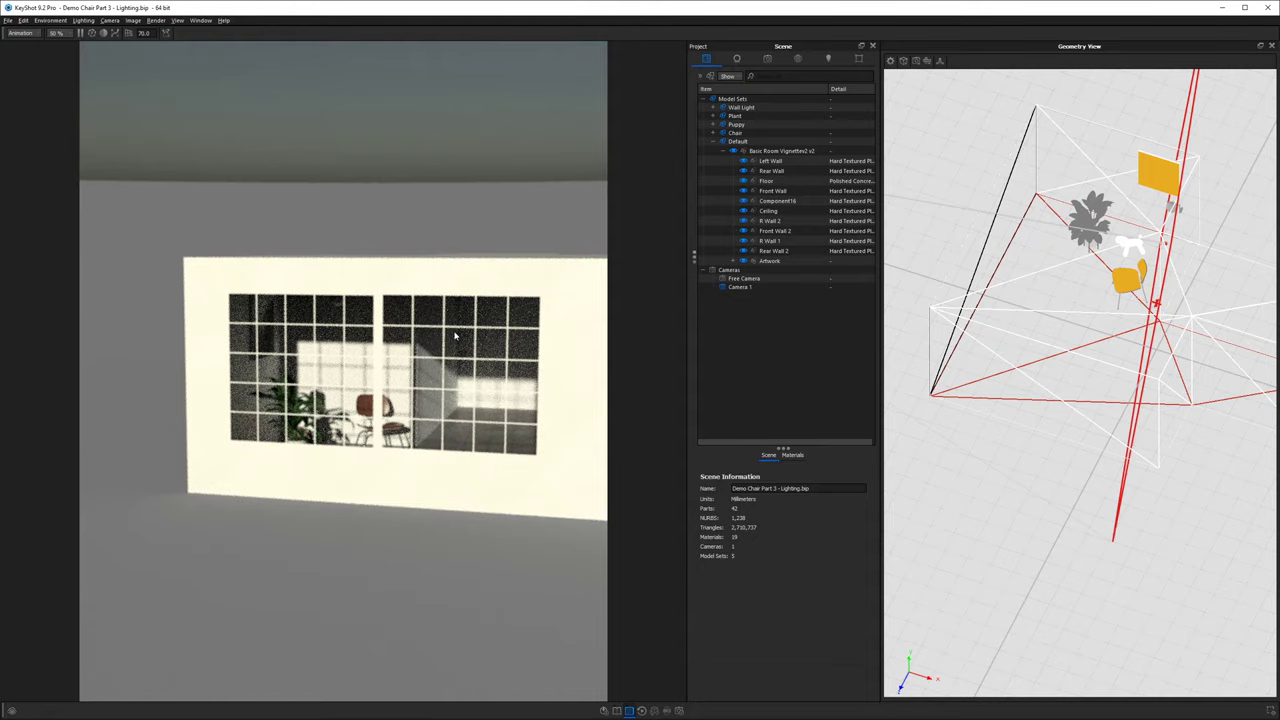
{"action": "left_click_drag", "start_coordinate": [455, 337], "coordinate": [380, 340]}
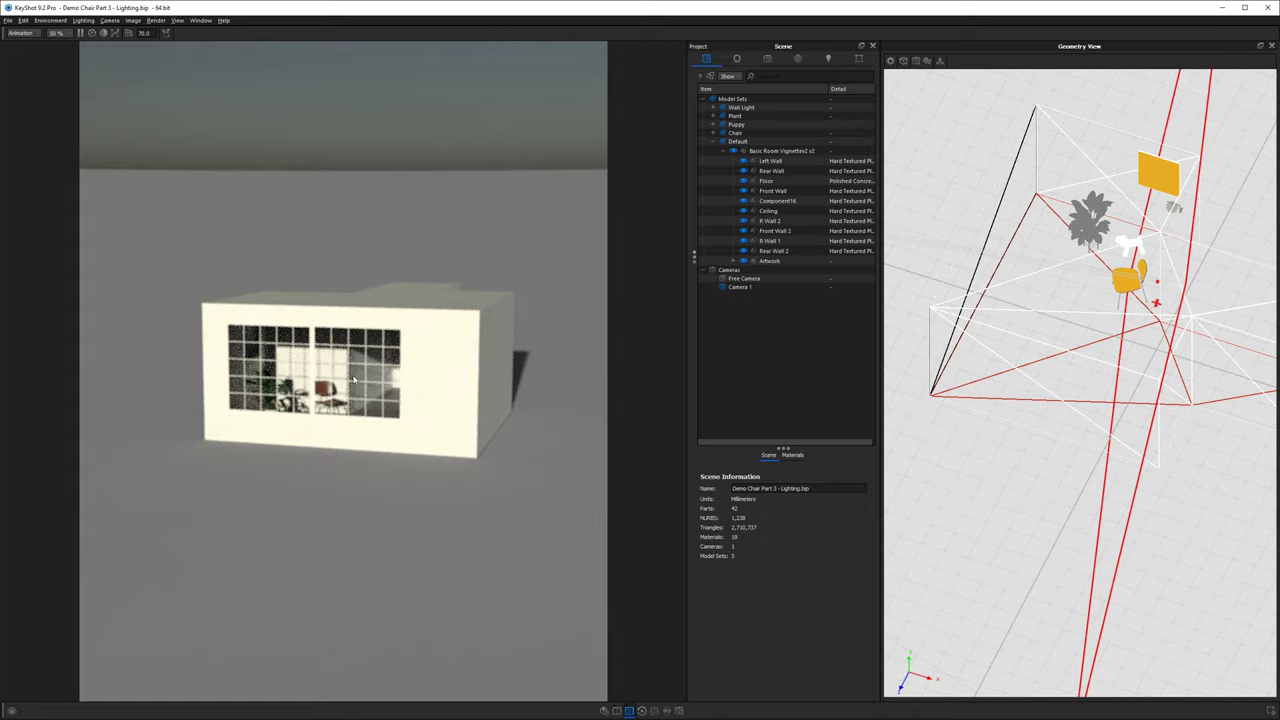
{"action": "left_click_drag", "start_coordinate": [401, 380], "coordinate": [614, 363]}
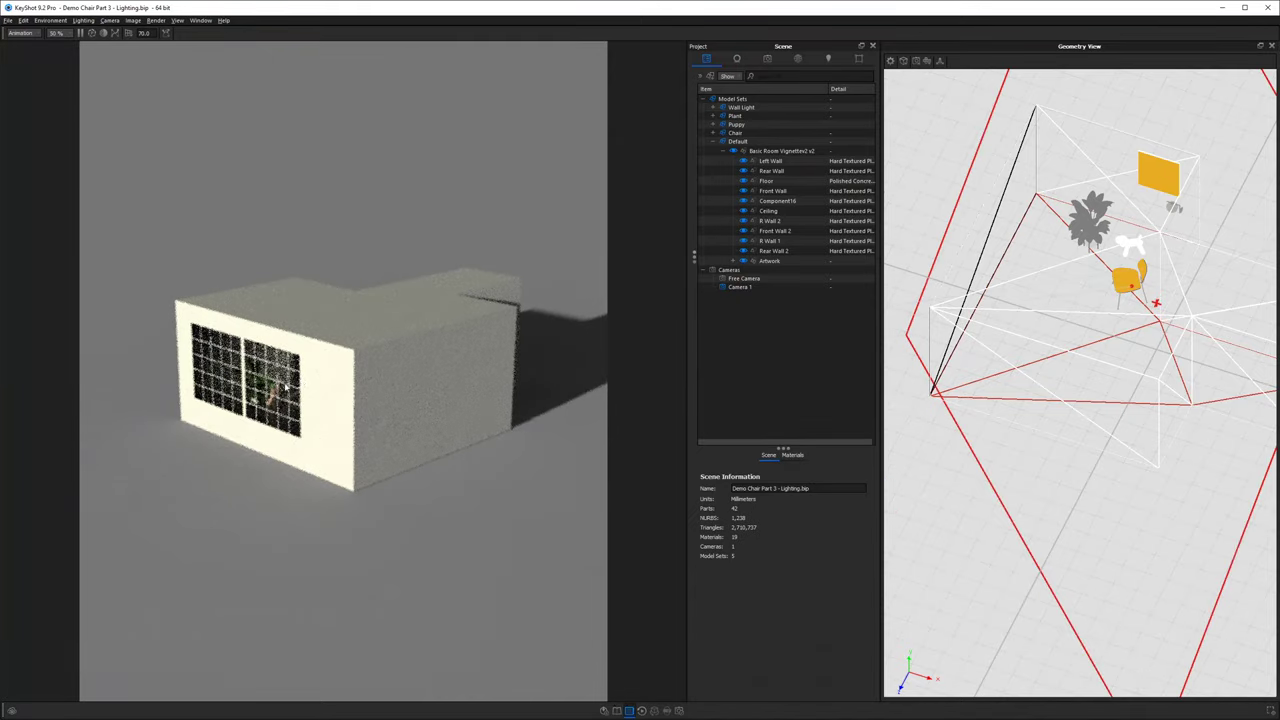
{"action": "left_click_drag", "start_coordinate": [285, 385], "coordinate": [355, 379]}
{"action": "double_click", "coordinate": [355, 379]}
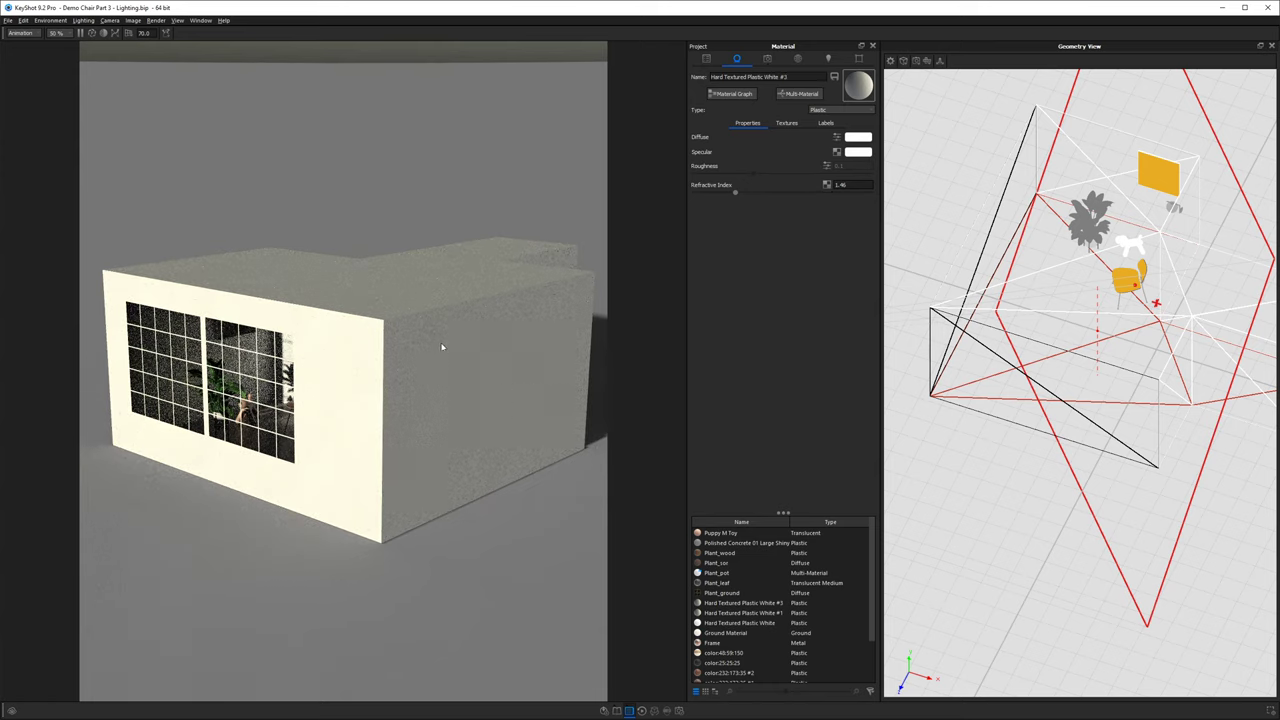
{"action": "left_click", "coordinate": [704, 60]}
{"action": "double_click", "coordinate": [542, 301]}
{"action": "left_click", "coordinate": [731, 94]}
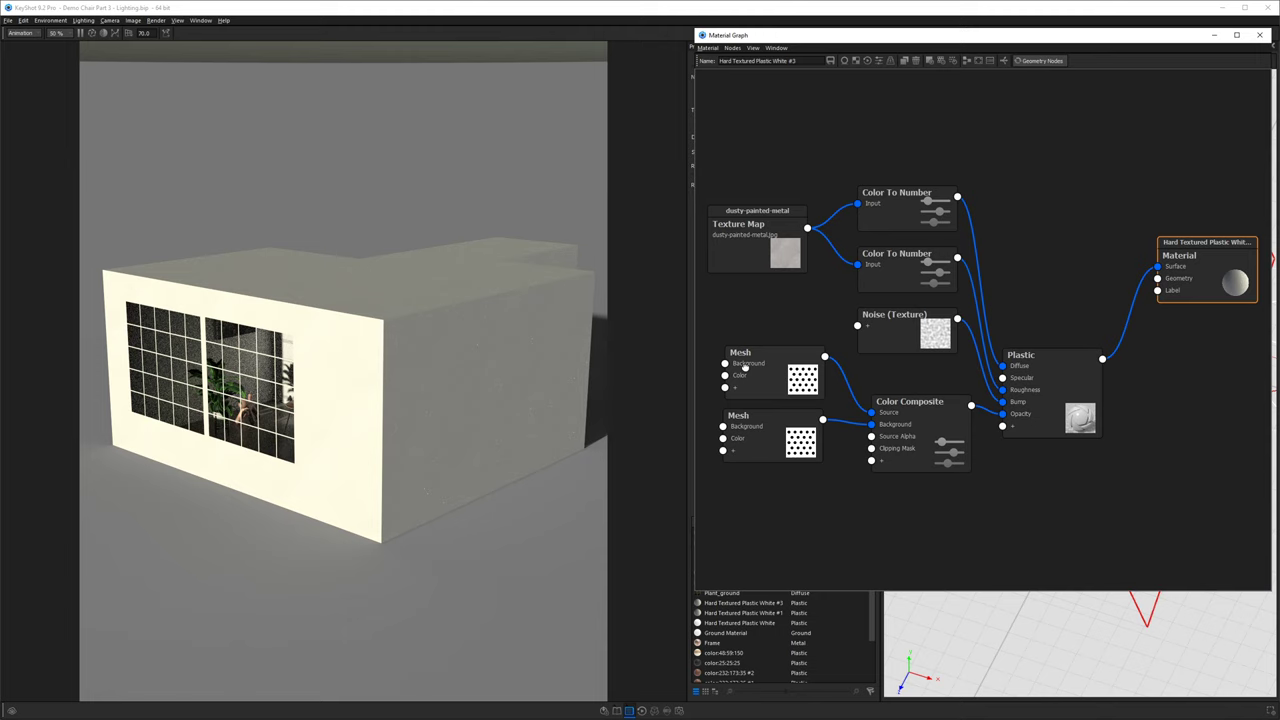
Move the upper Mesh opacity texture along the front wall to form a window near the building's corner.
{"action": "left_click", "coordinate": [744, 368]}
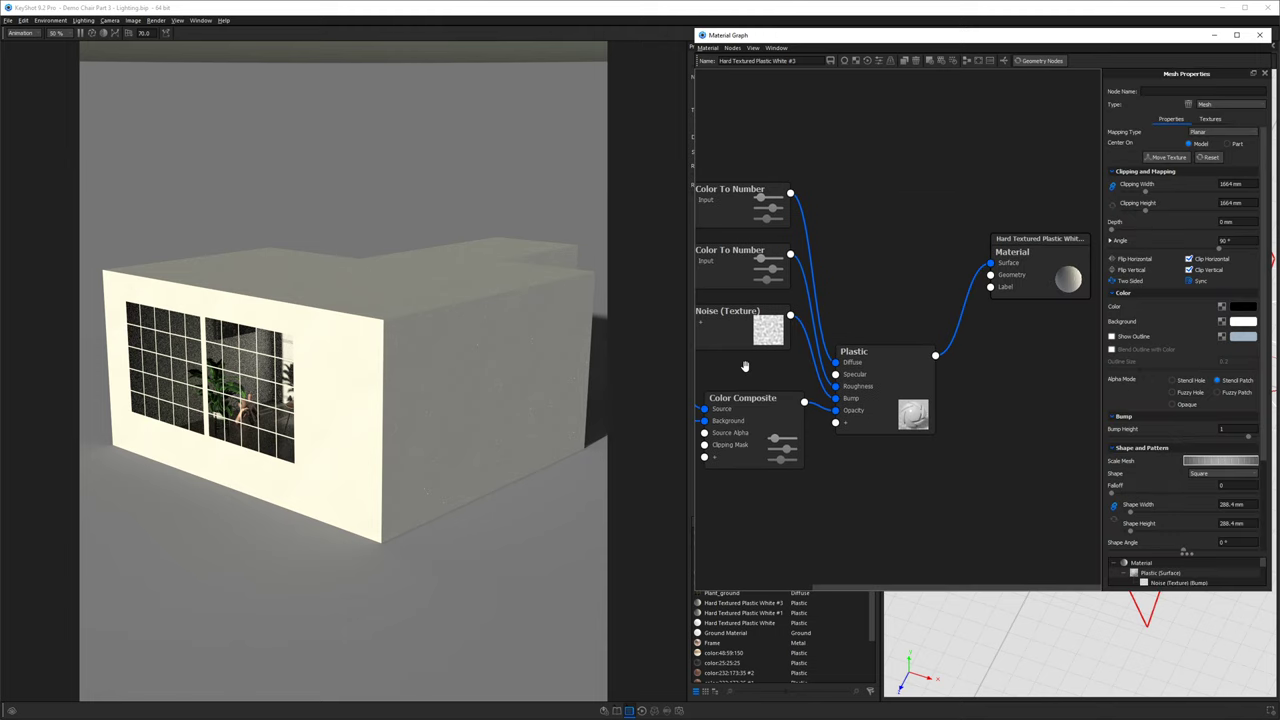
{"action": "left_click", "coordinate": [1178, 157]}
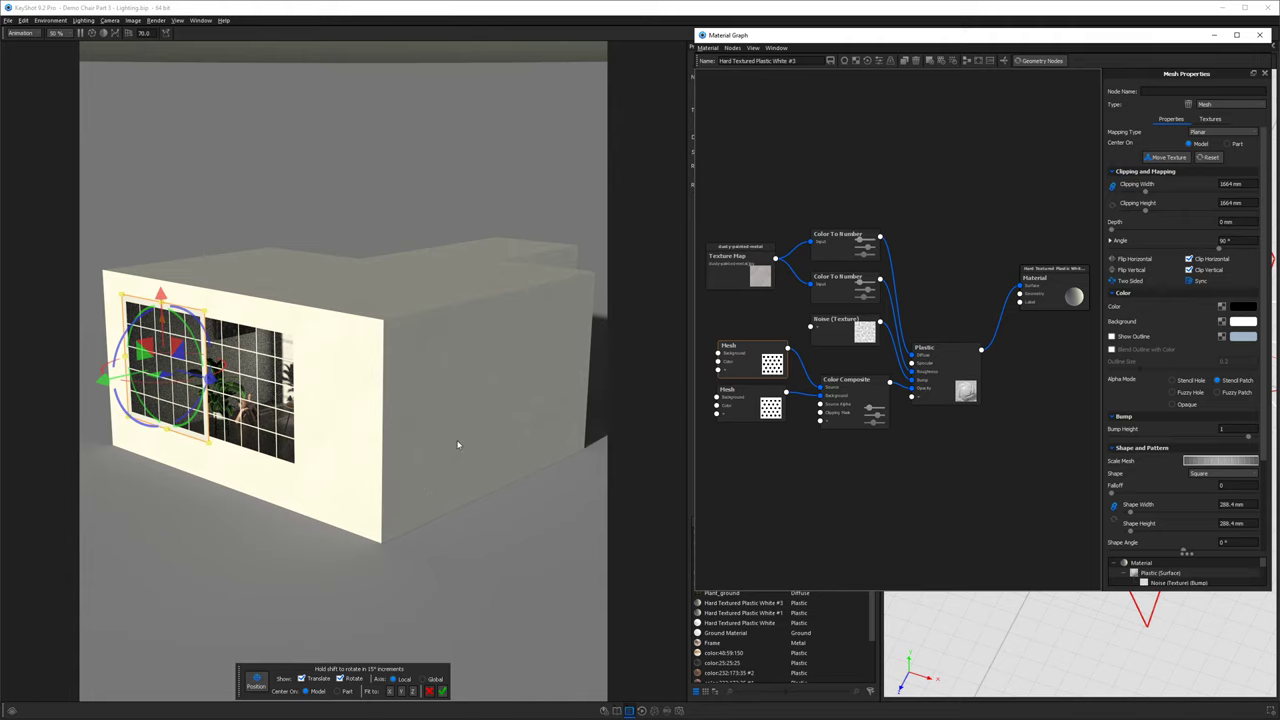
{"action": "left_click", "coordinate": [259, 681]}
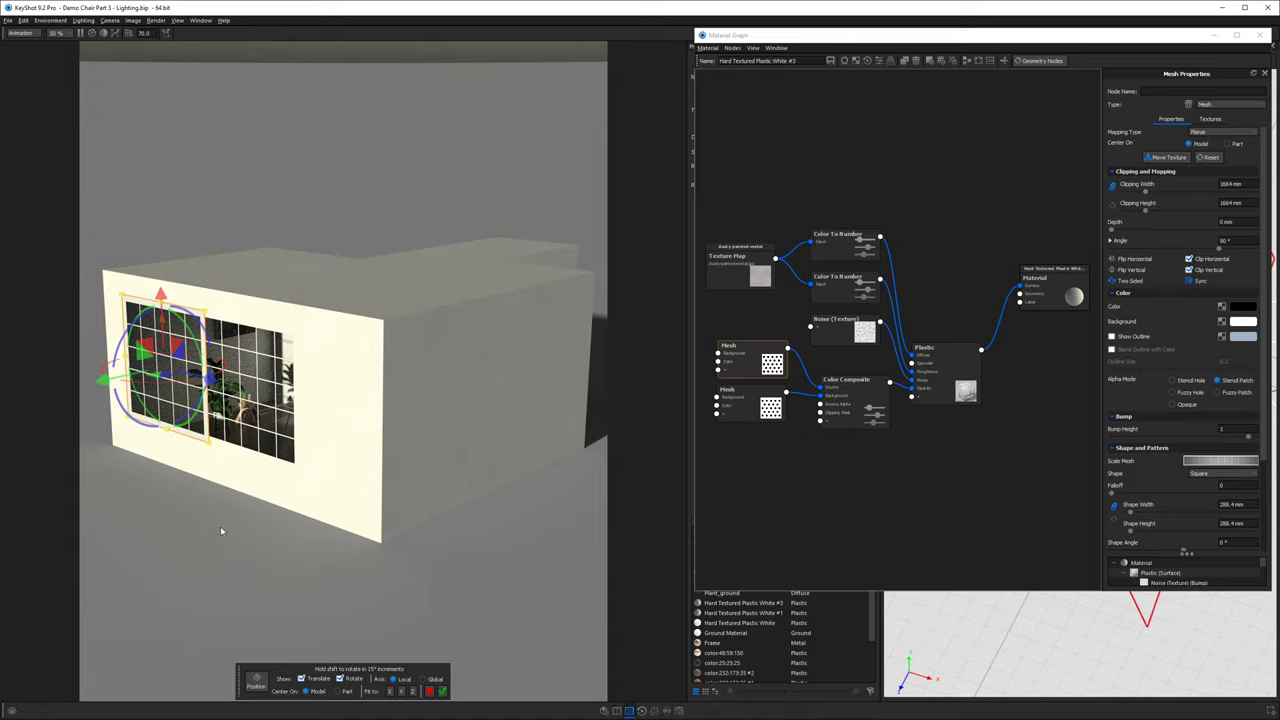
{"action": "left_click_drag", "start_coordinate": [220, 529], "coordinate": [250, 430]}
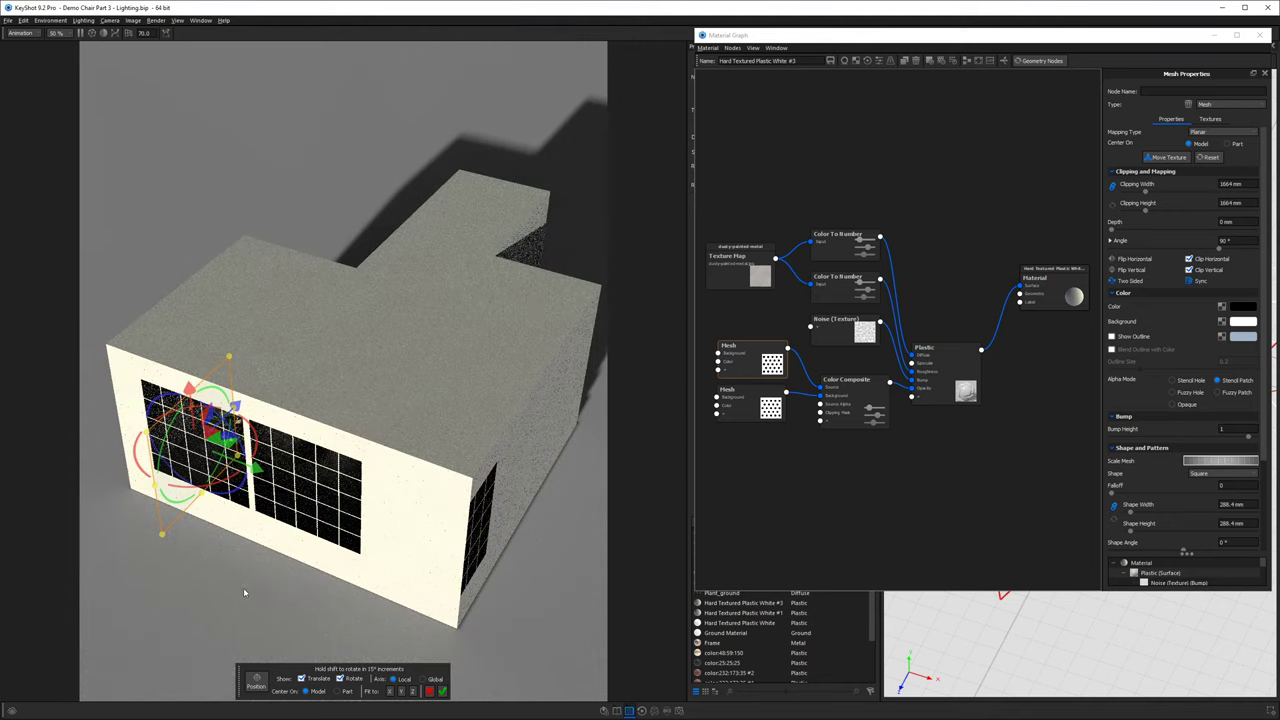
{"action": "left_click_drag", "start_coordinate": [245, 592], "coordinate": [340, 414]}
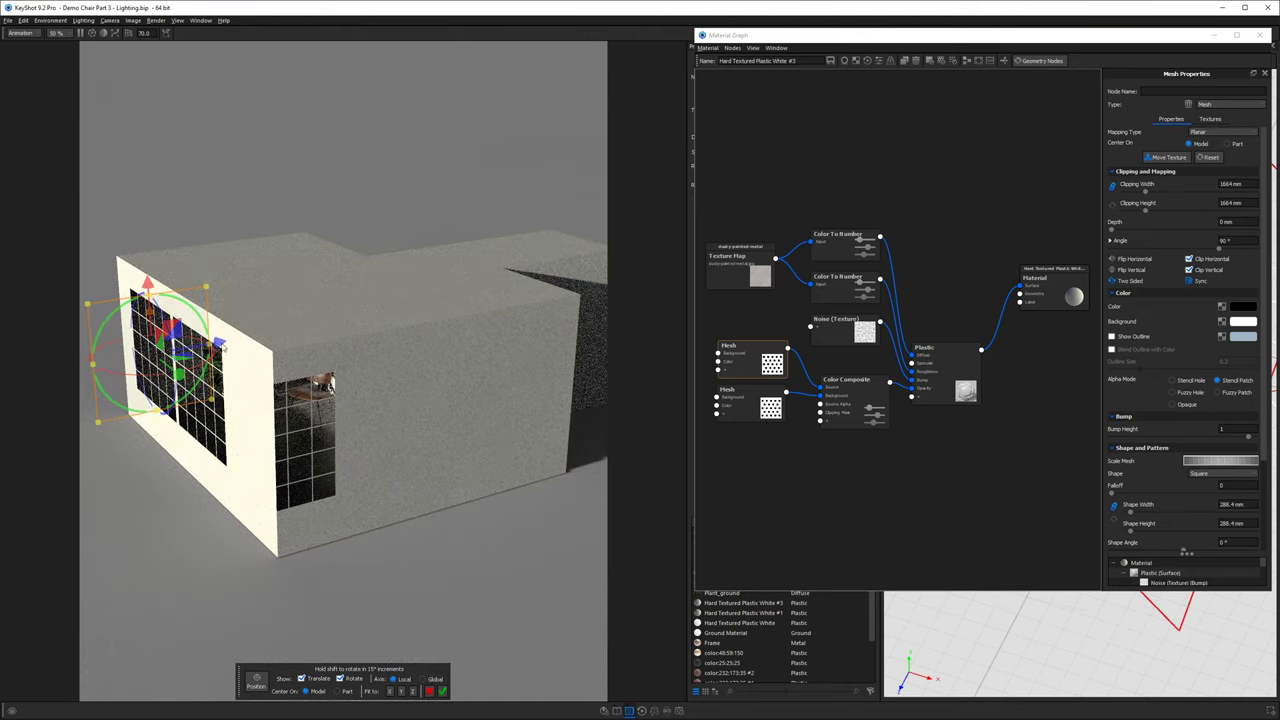
{"action": "left_click_drag", "start_coordinate": [221, 342], "coordinate": [298, 329]}
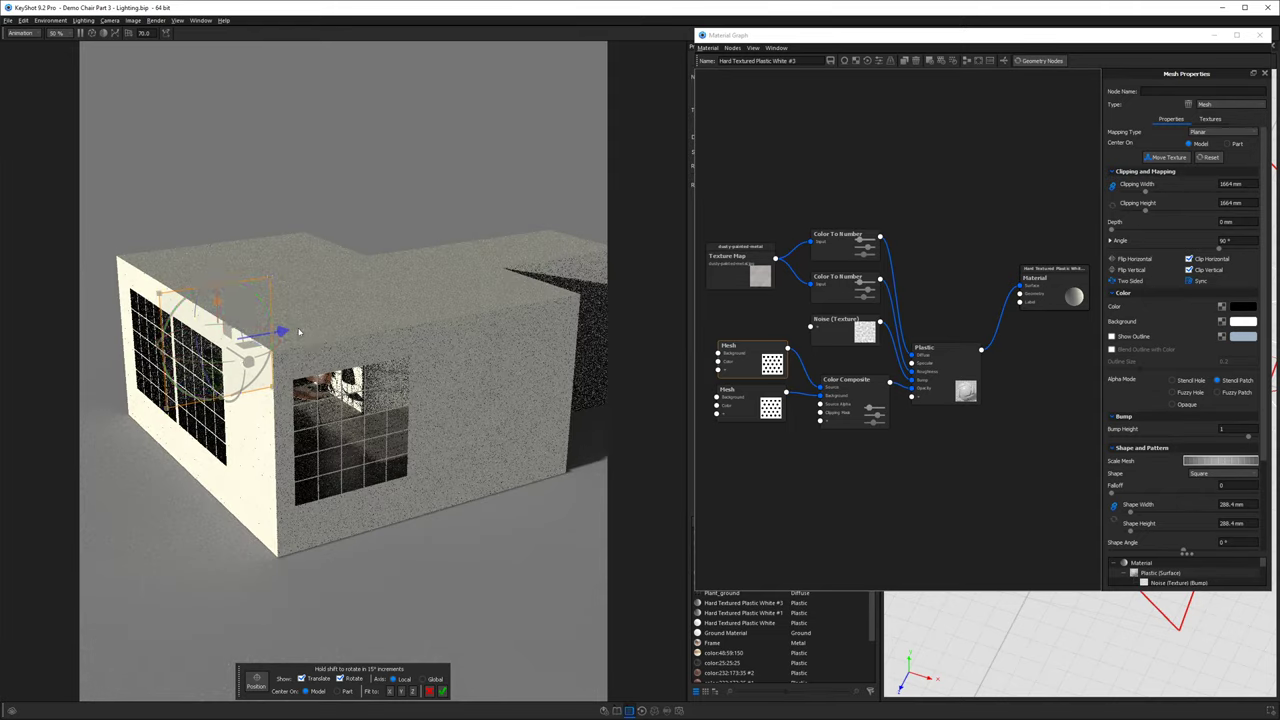
{"action": "left_click", "coordinate": [442, 691]}
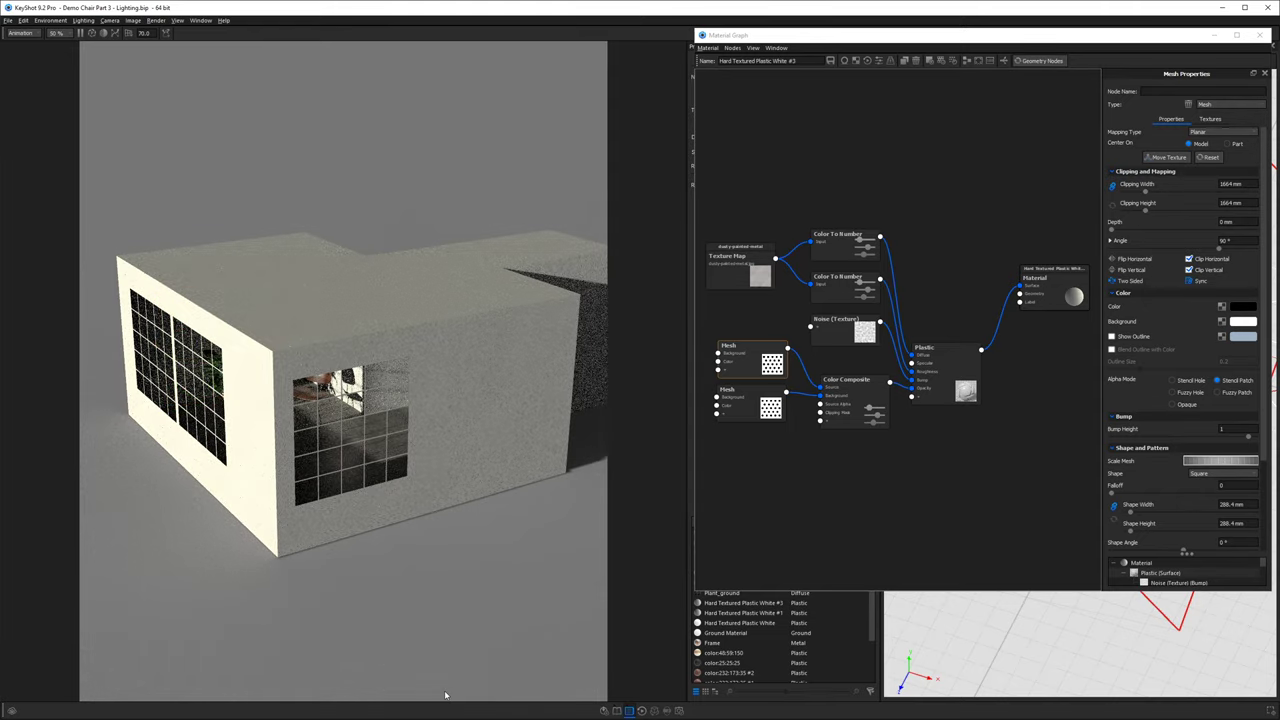
Replace the lower Mesh node with a duplicate of the upper one, connected to the Color Composite's Background.
{"action": "right_click", "coordinate": [766, 396]}
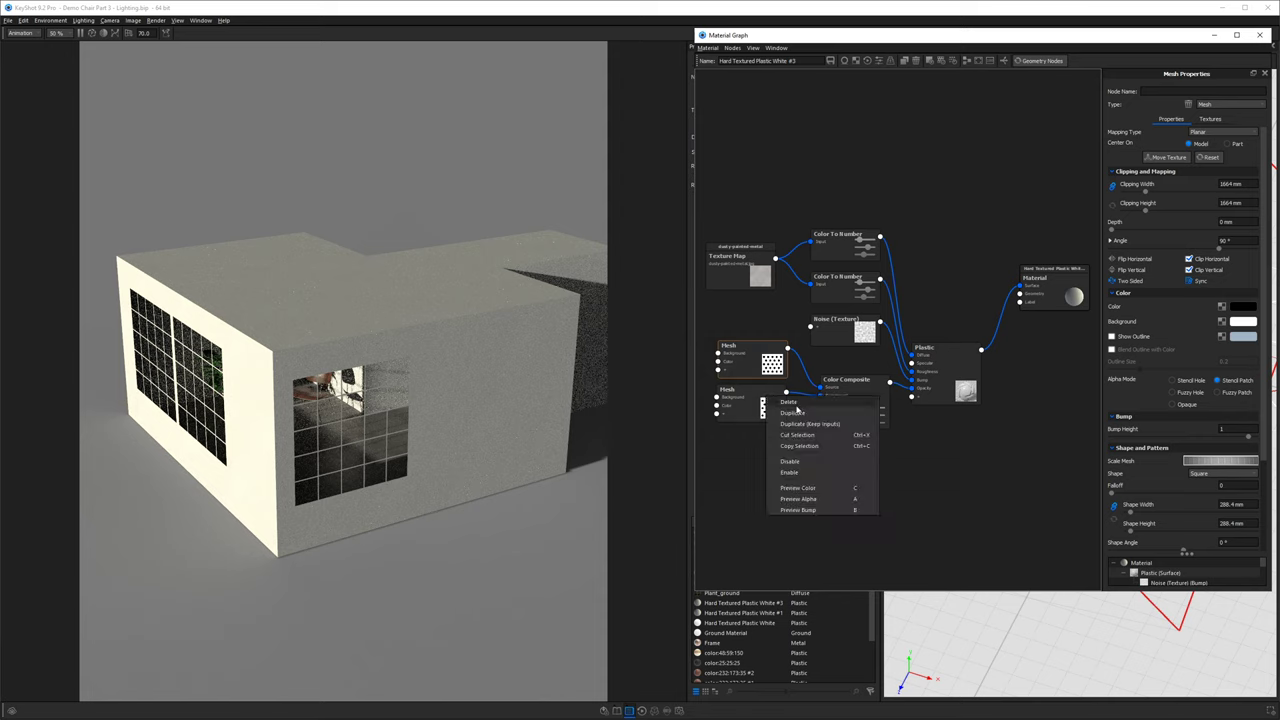
{"action": "left_click", "coordinate": [793, 402]}
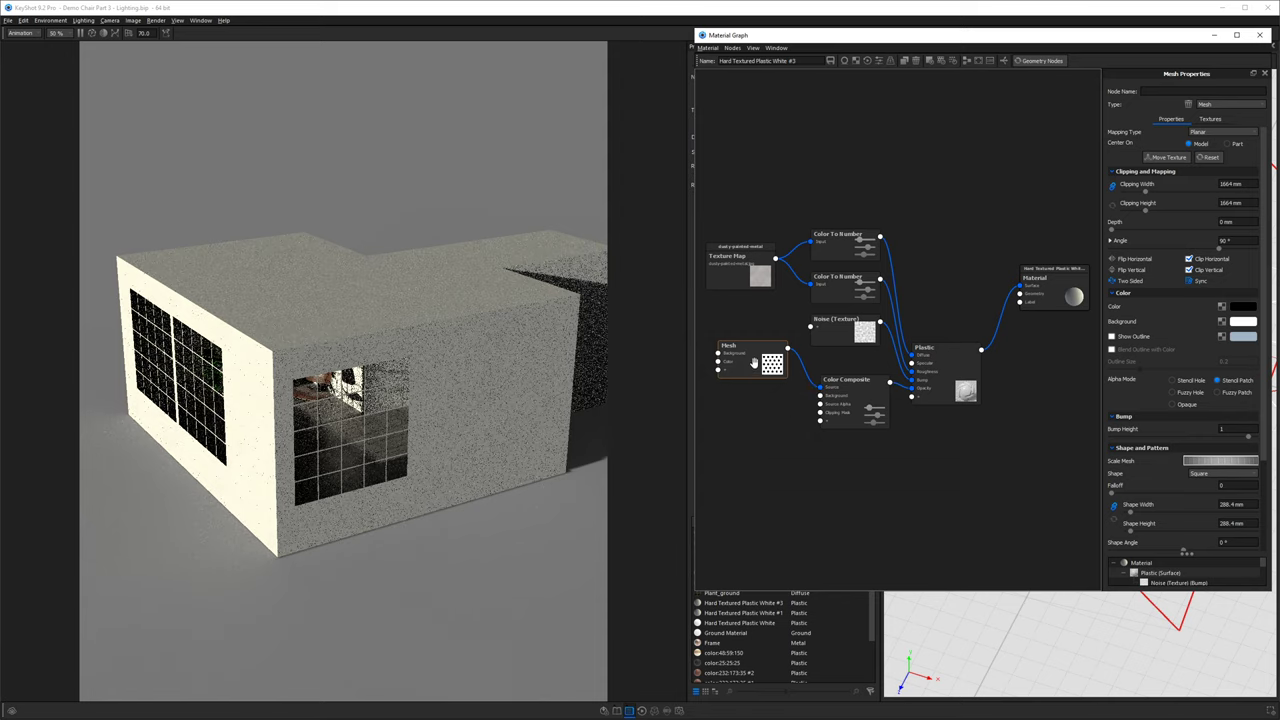
{"action": "right_click", "coordinate": [757, 357]}
{"action": "key", "text": "Escape"}
{"action": "left_click_drag", "start_coordinate": [772, 375], "coordinate": [820, 397], "text": "ctrl"}
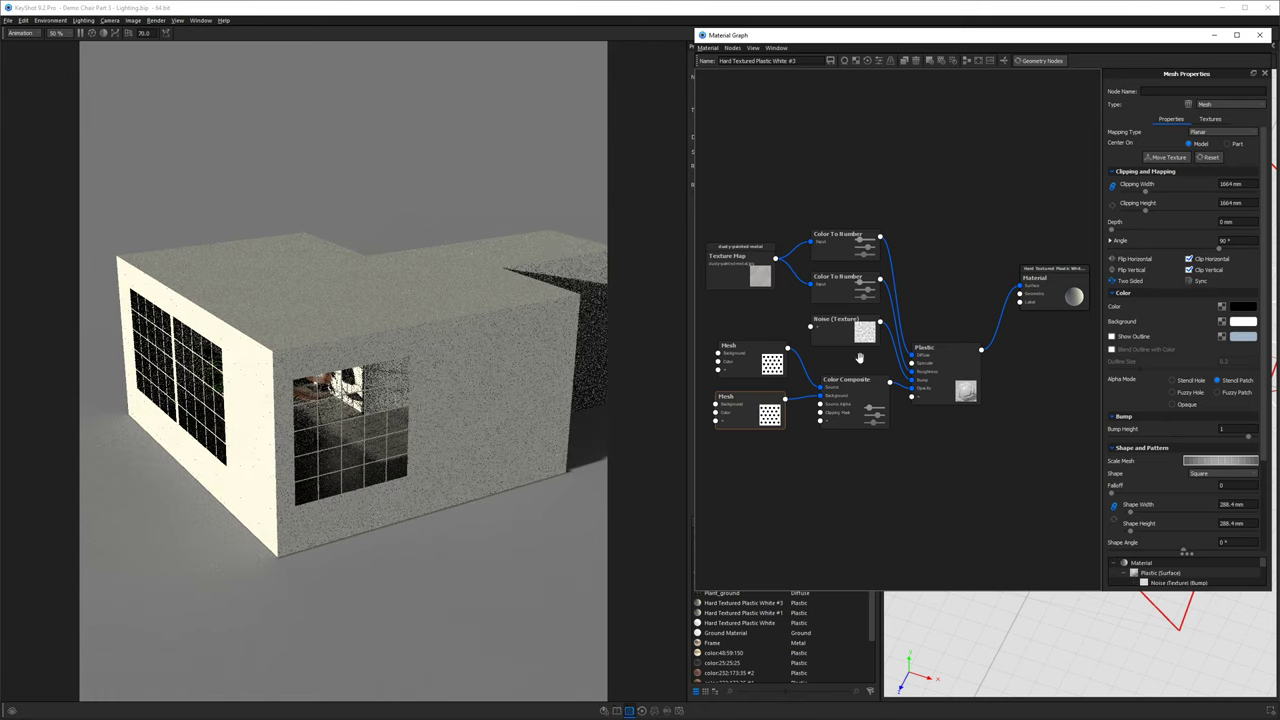
Move the duplicated Mesh texture along the front wall to form a second, separate window, and close the material graph.
{"action": "left_click", "coordinate": [1168, 157]}
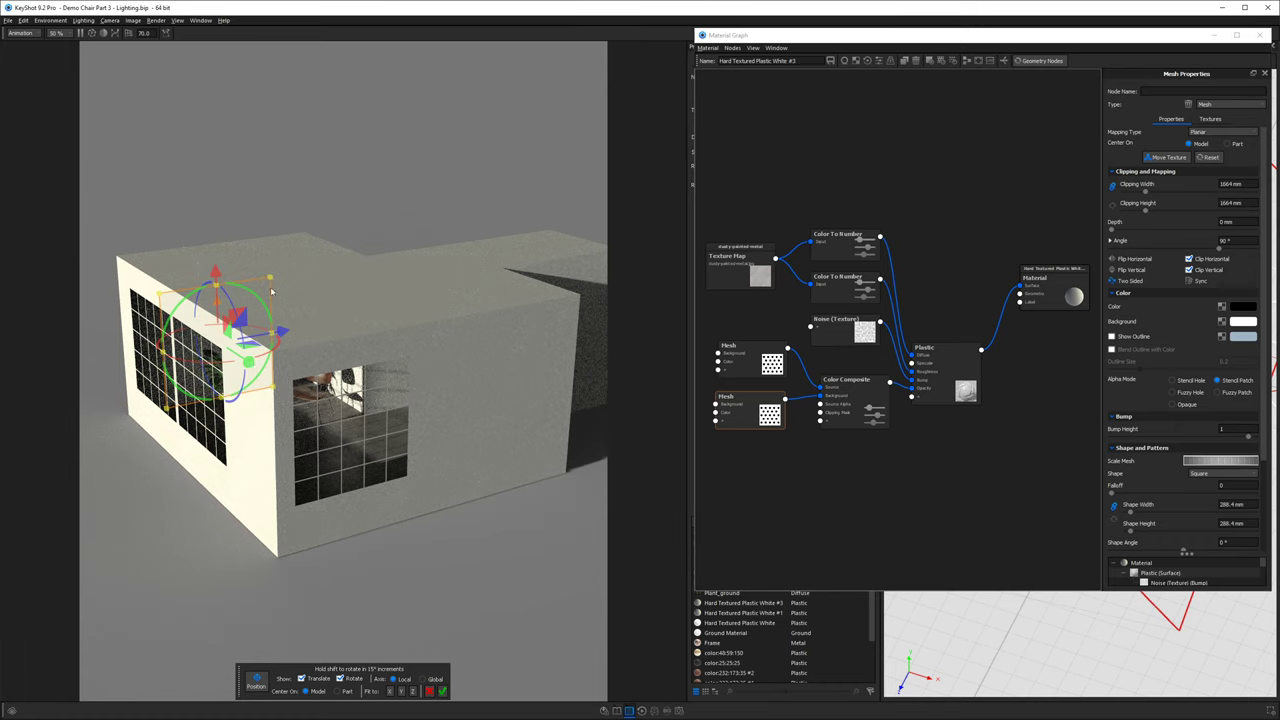
{"action": "left_click_drag", "start_coordinate": [285, 332], "coordinate": [418, 313]}
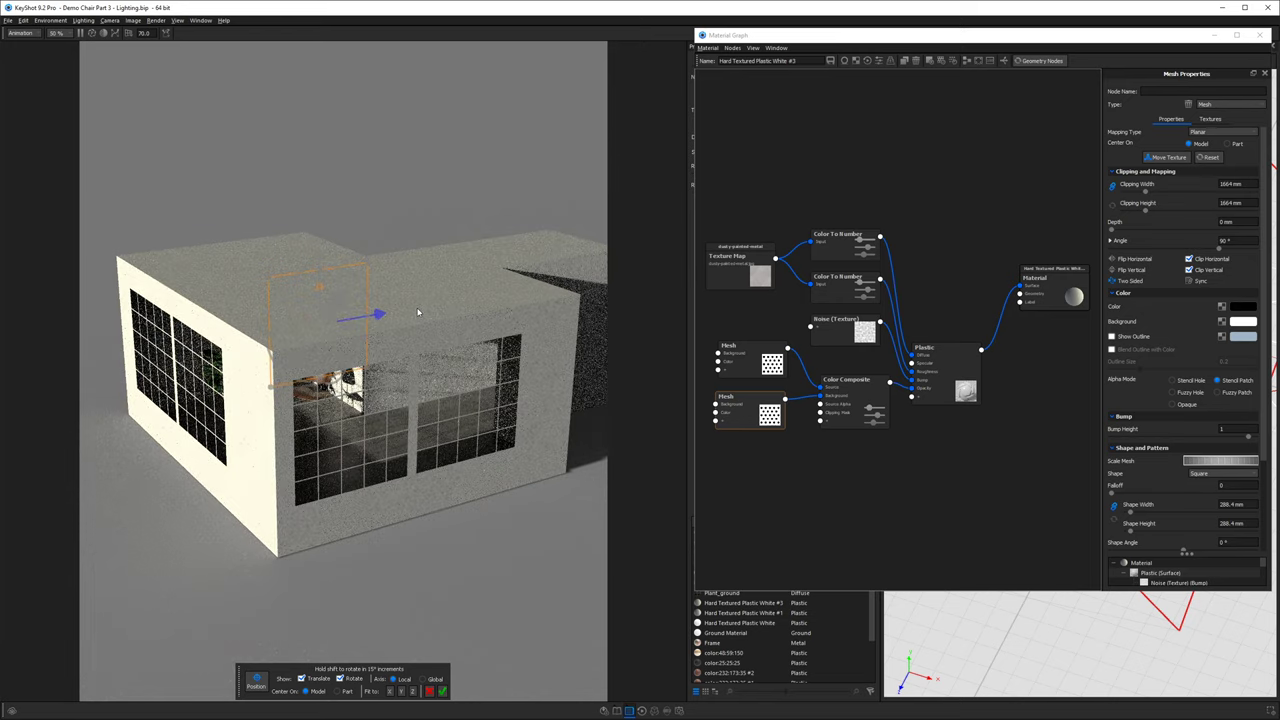
{"action": "mouse_move", "coordinate": [418, 312]}
{"action": "left_mouse_down"}
{"action": "mouse_move", "coordinate": [433, 318]}
{"action": "mouse_move", "coordinate": [391, 310]}
{"action": "mouse_move", "coordinate": [410, 313]}
{"action": "left_mouse_up"}
{"action": "left_click", "coordinate": [441, 691]}
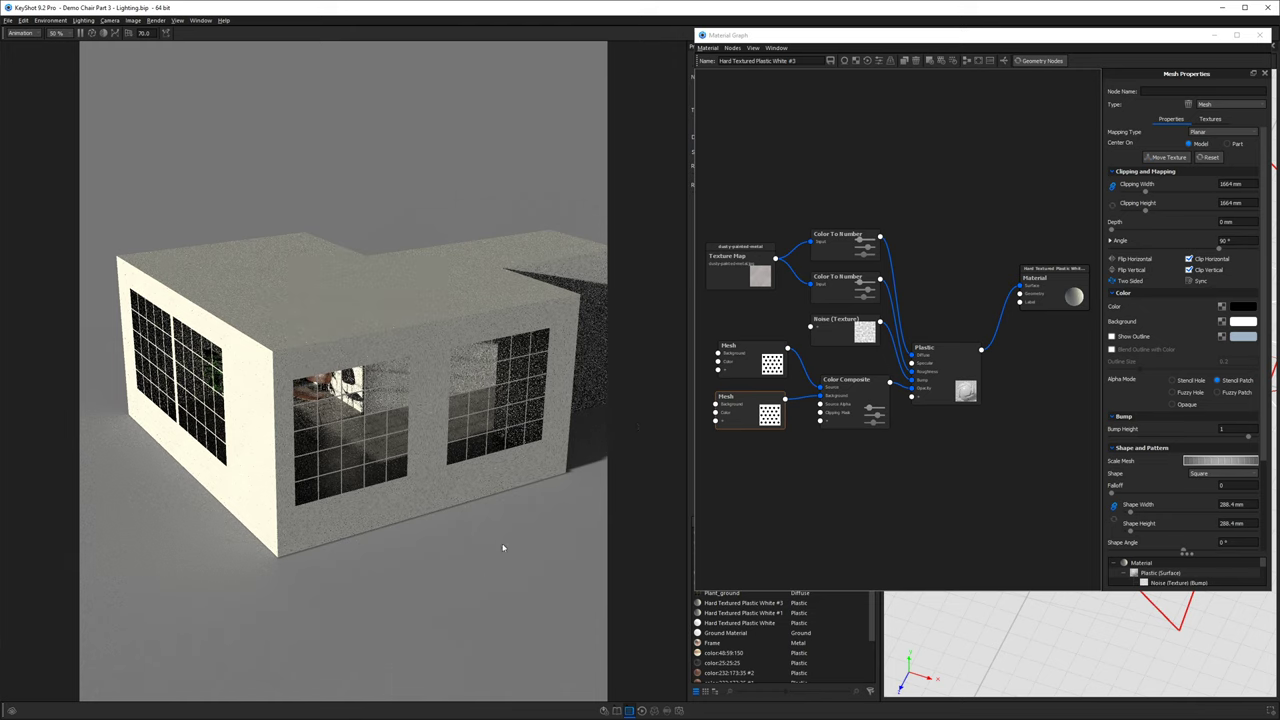
{"action": "left_click", "coordinate": [1259, 35]}
Examine the lighting from Camera 1 and the new windows from outside through the Free Camera with depth of field off.
{"action": "left_click", "coordinate": [767, 59]}
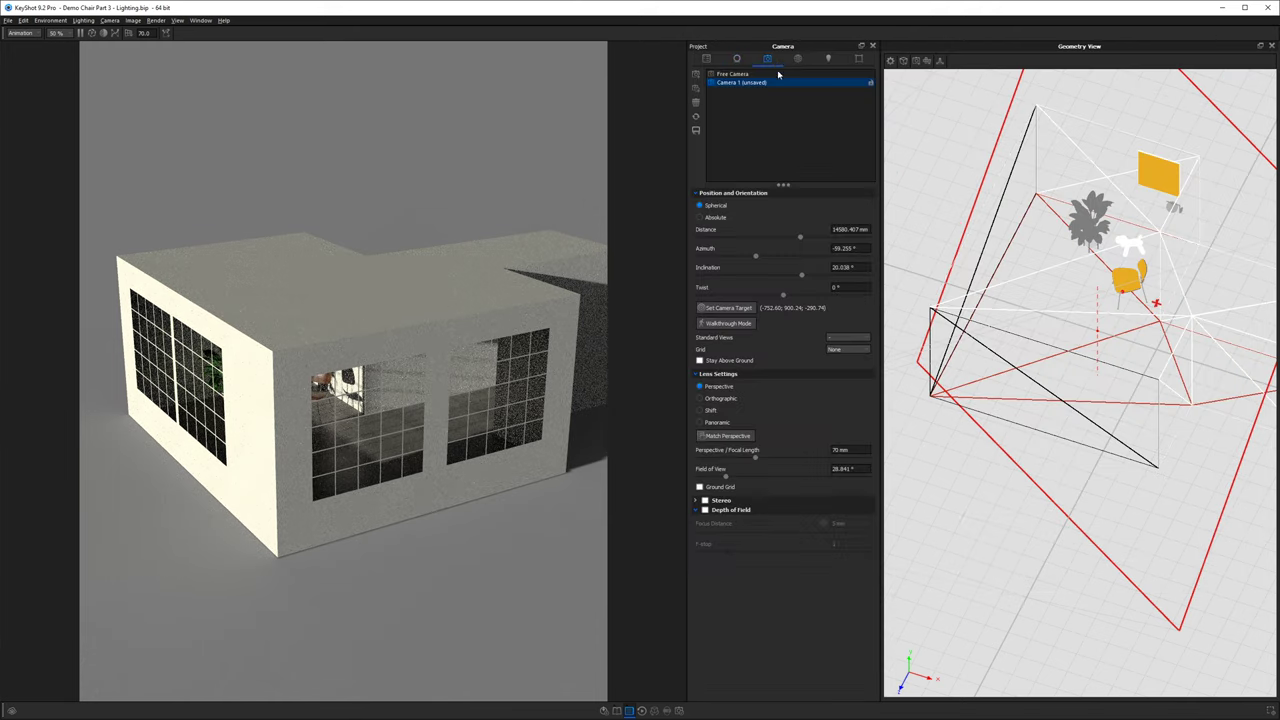
{"action": "left_click", "coordinate": [728, 82]}
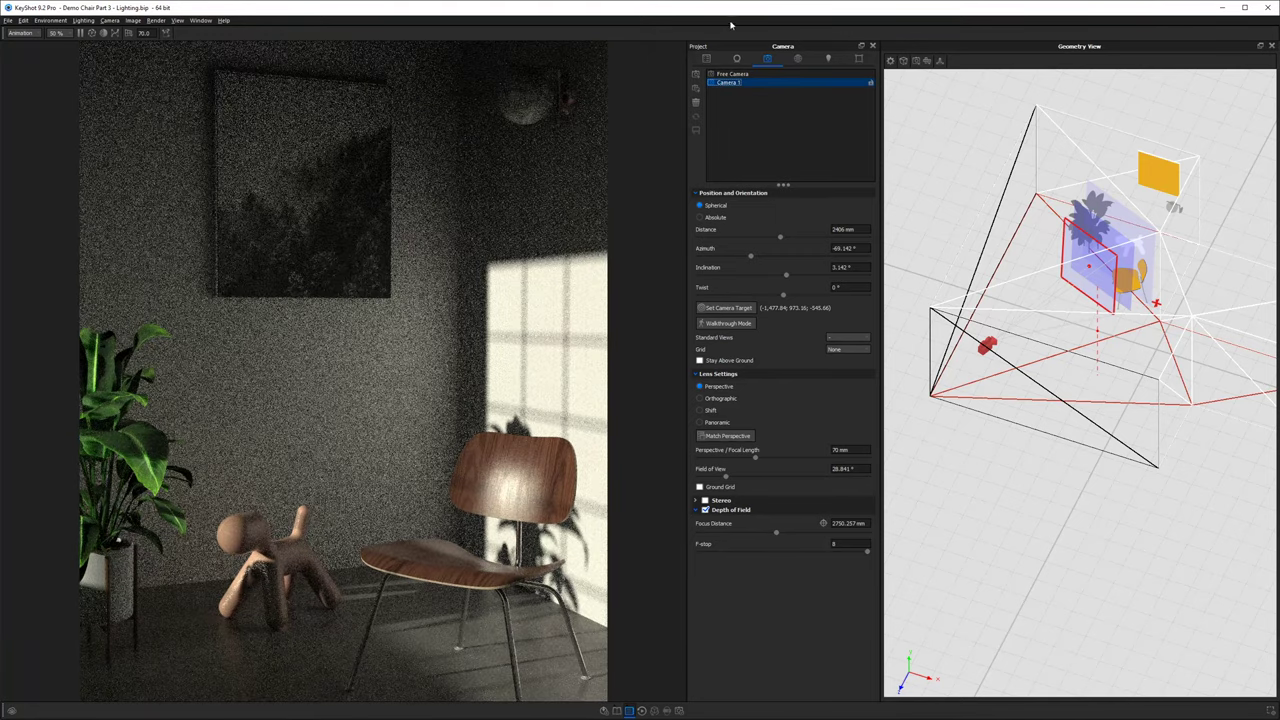
{"action": "left_click", "coordinate": [732, 74]}
{"action": "left_click", "coordinate": [705, 509]}
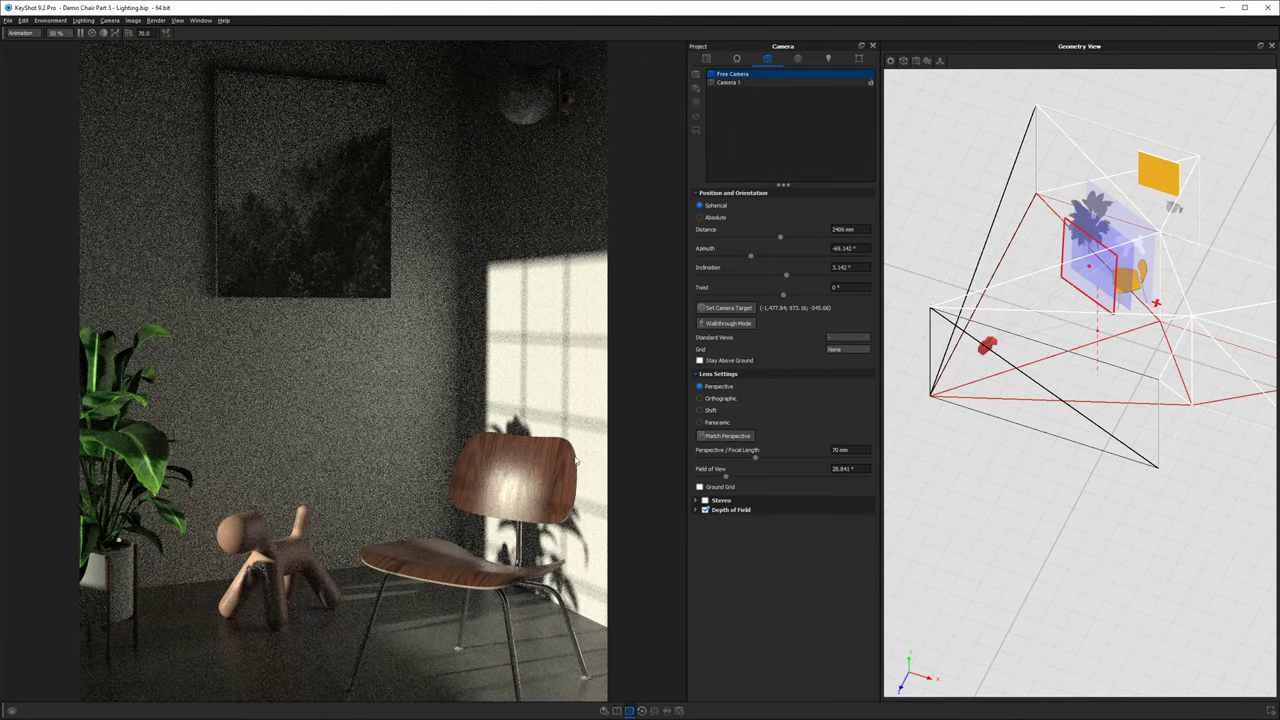
{"action": "left_click", "coordinate": [705, 509]}
{"action": "scroll", "coordinate": [337, 432], "scroll_direction": "down", "scroll_amount": 5}
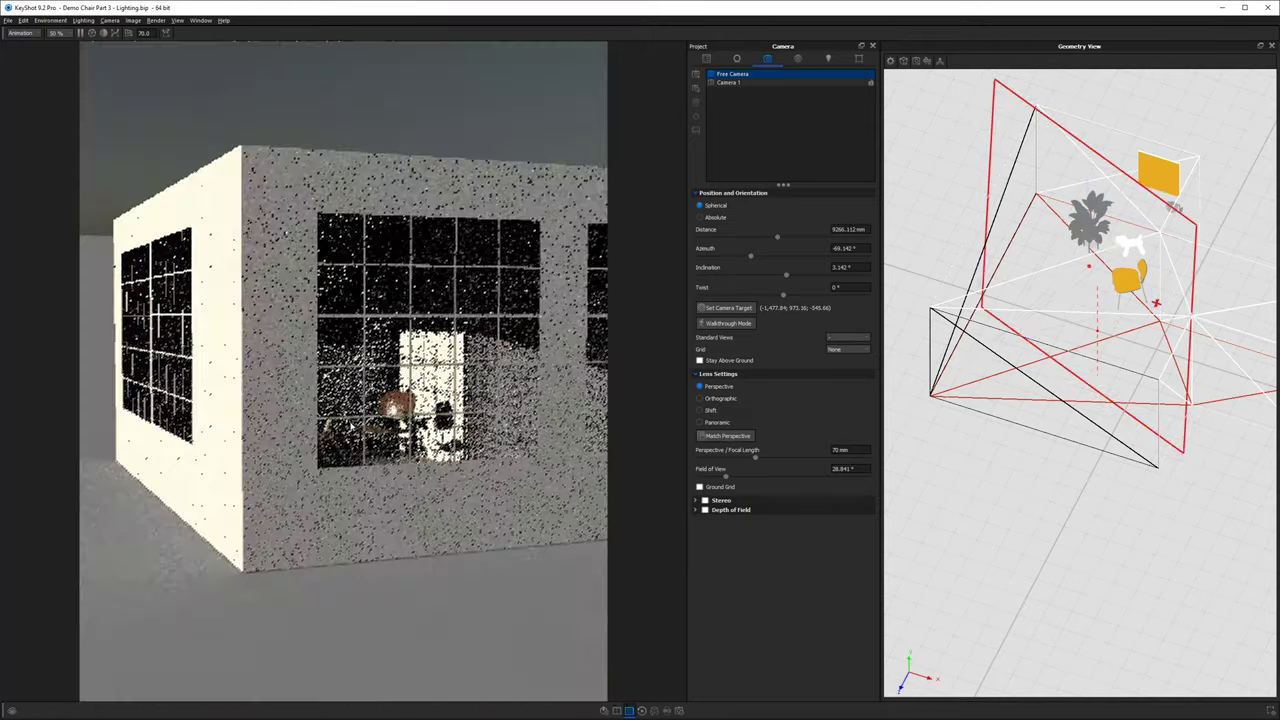
{"action": "left_click_drag", "start_coordinate": [337, 432], "coordinate": [312, 368]}
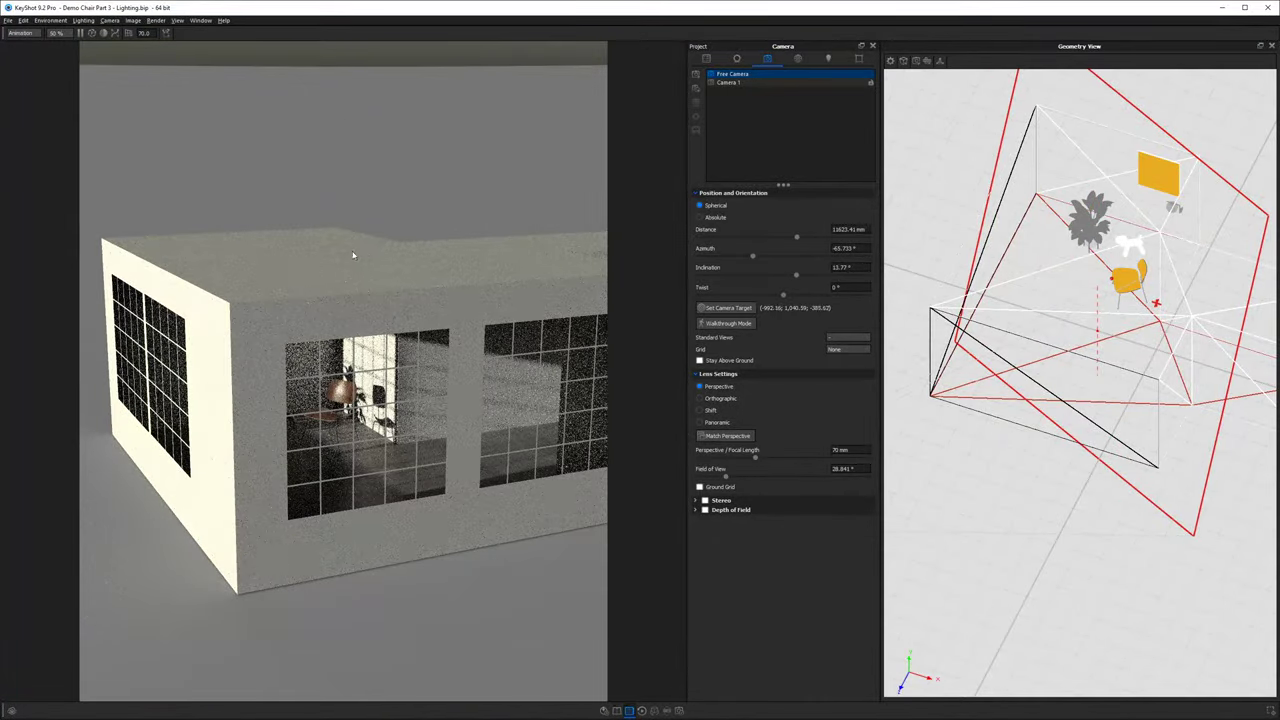
{"action": "left_click_drag", "start_coordinate": [351, 257], "coordinate": [791, 57]}
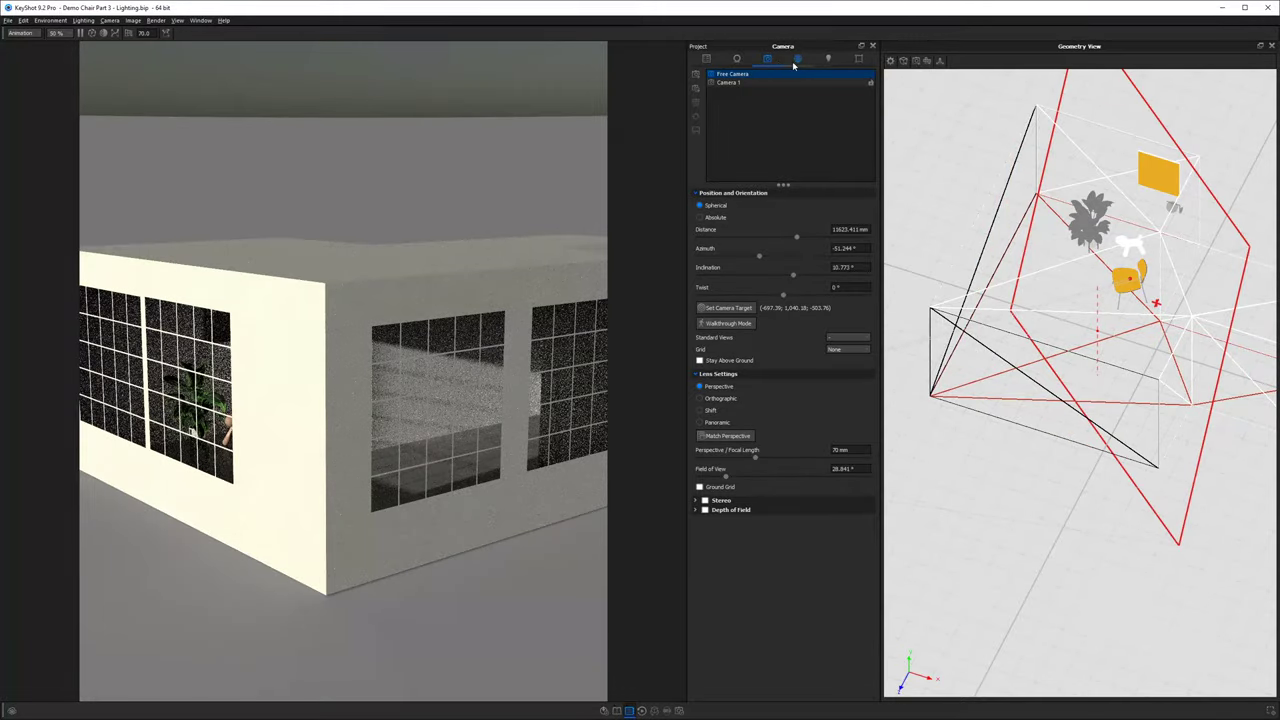
From Camera 1, preview the Area Light sub-material on the wall lamp's bulb and switch it back to Plastic.
{"action": "left_click", "coordinate": [728, 82]}
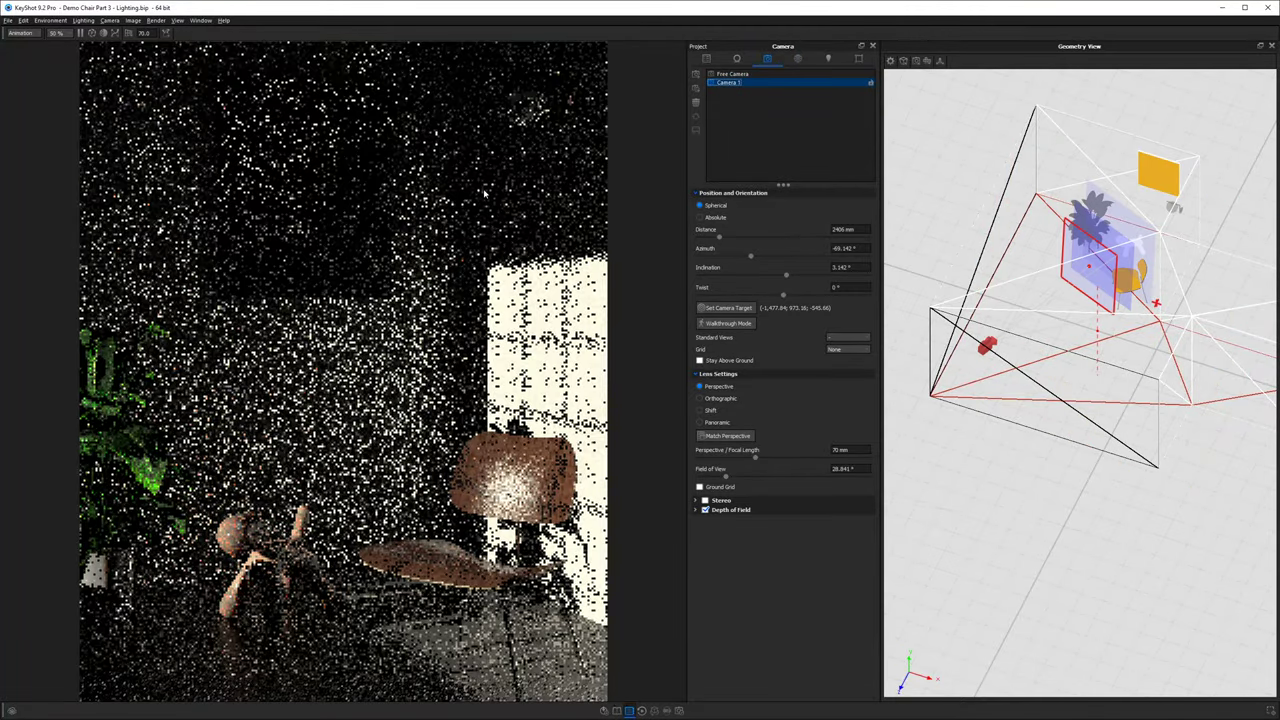
{"action": "double_click", "coordinate": [525, 107]}
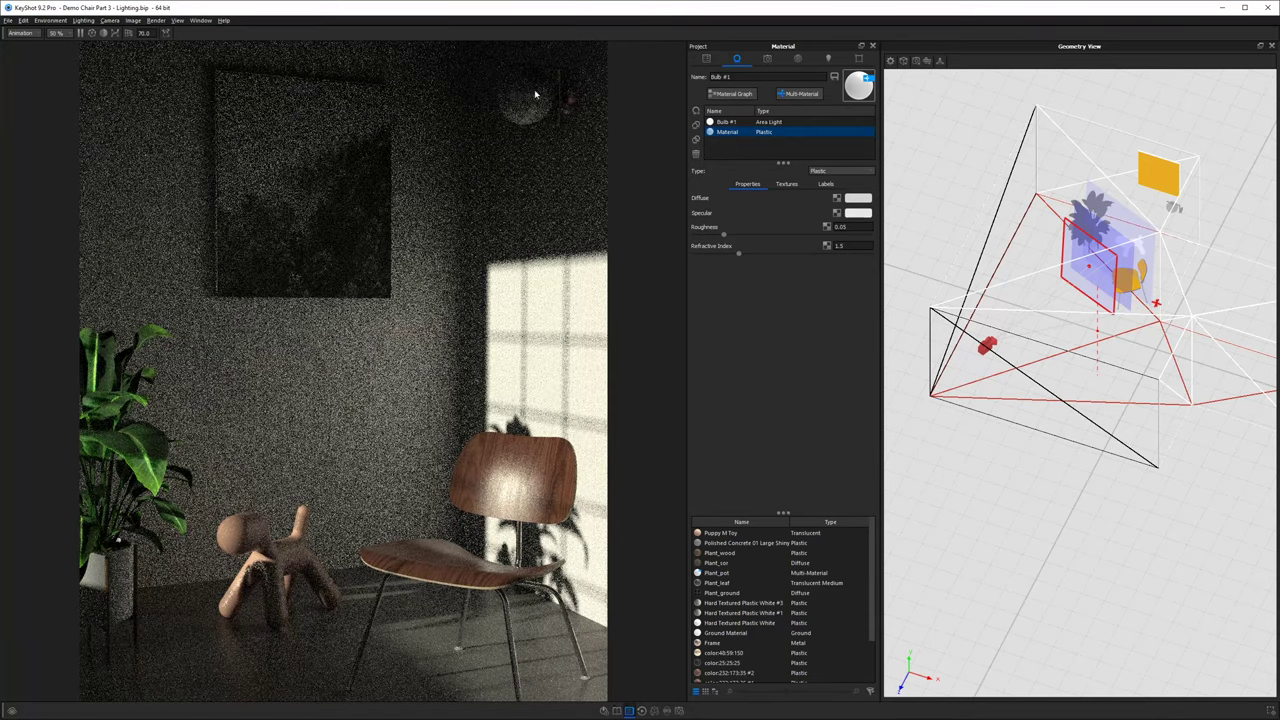
{"action": "left_click", "coordinate": [728, 122]}
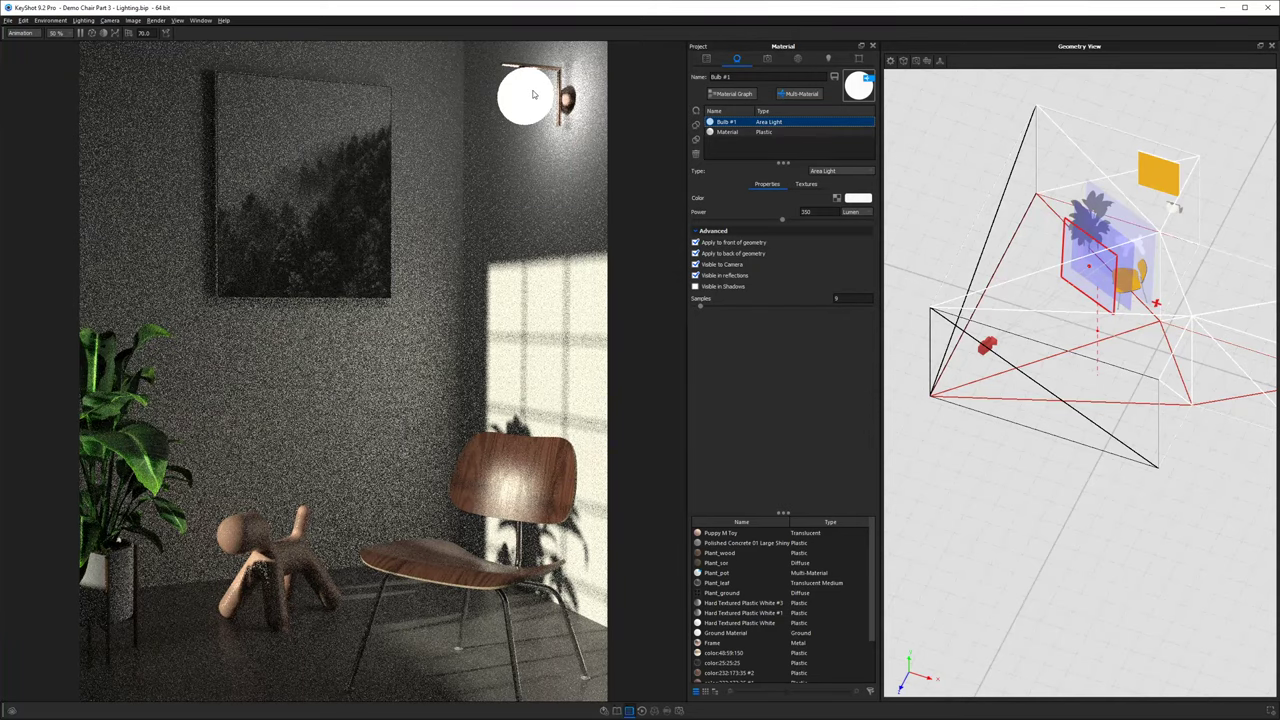
{"action": "left_click", "coordinate": [741, 132]}
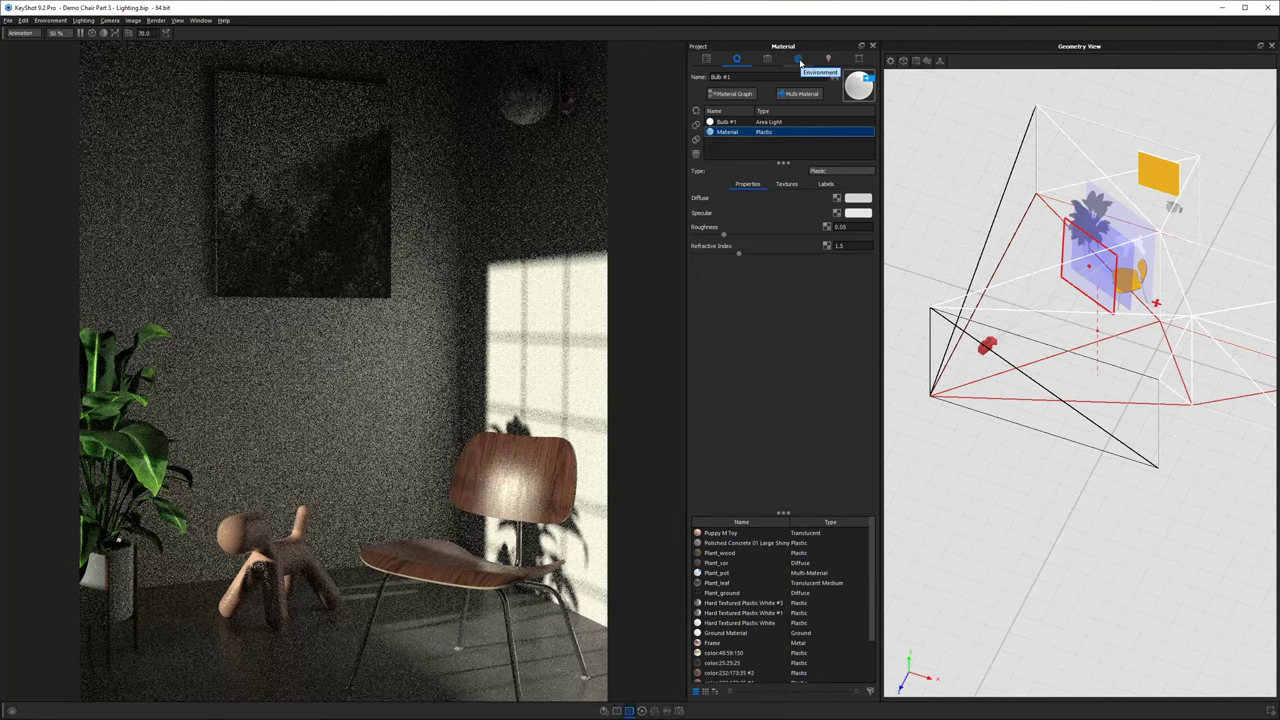
View the room from outside through the Free Camera with depth of field off and duplicate the Front Wall part.
{"action": "left_click", "coordinate": [767, 58]}
{"action": "left_click", "coordinate": [732, 74]}
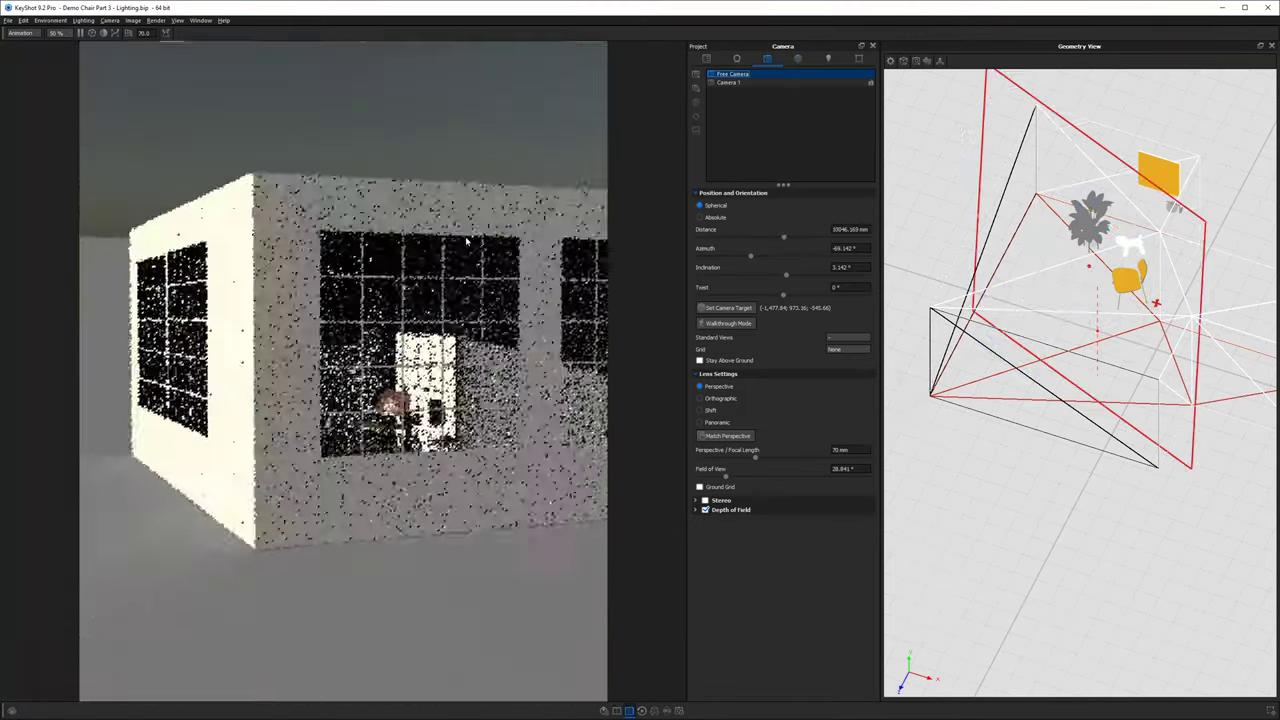
{"action": "left_click_drag", "start_coordinate": [466, 241], "coordinate": [477, 512]}
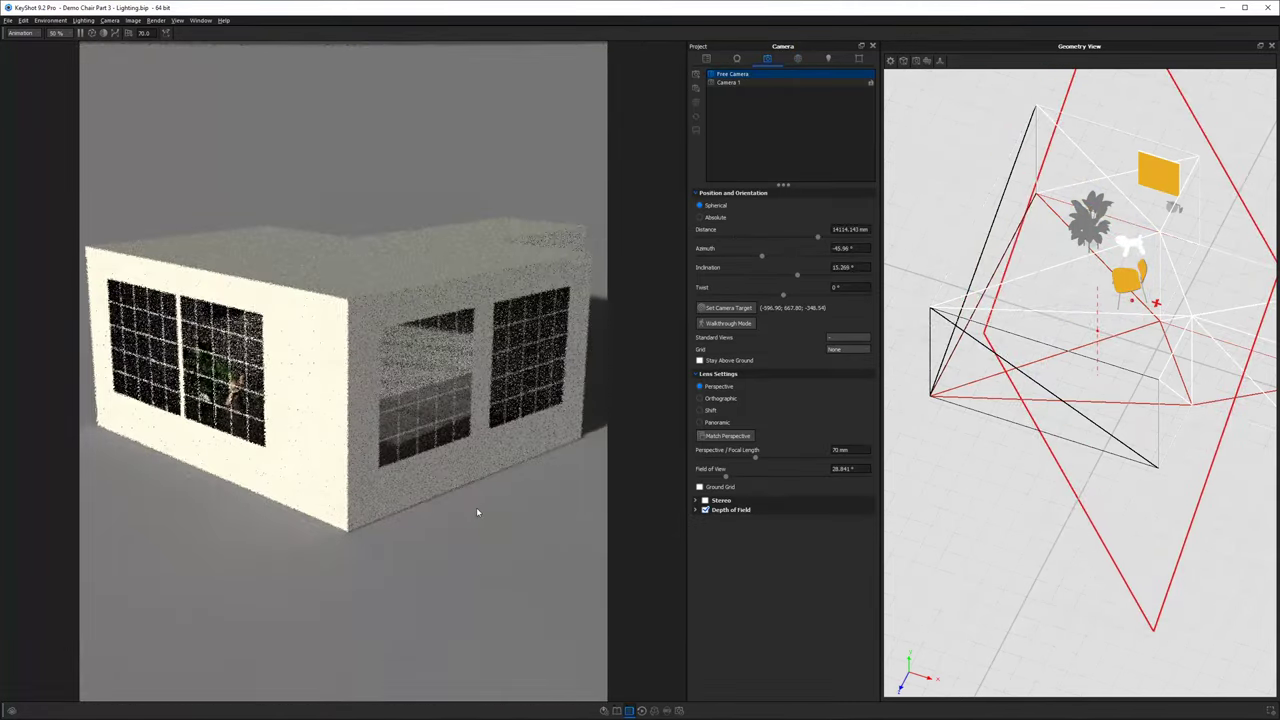
{"action": "scroll", "coordinate": [476, 509], "scroll_direction": "down", "scroll_amount": 5}
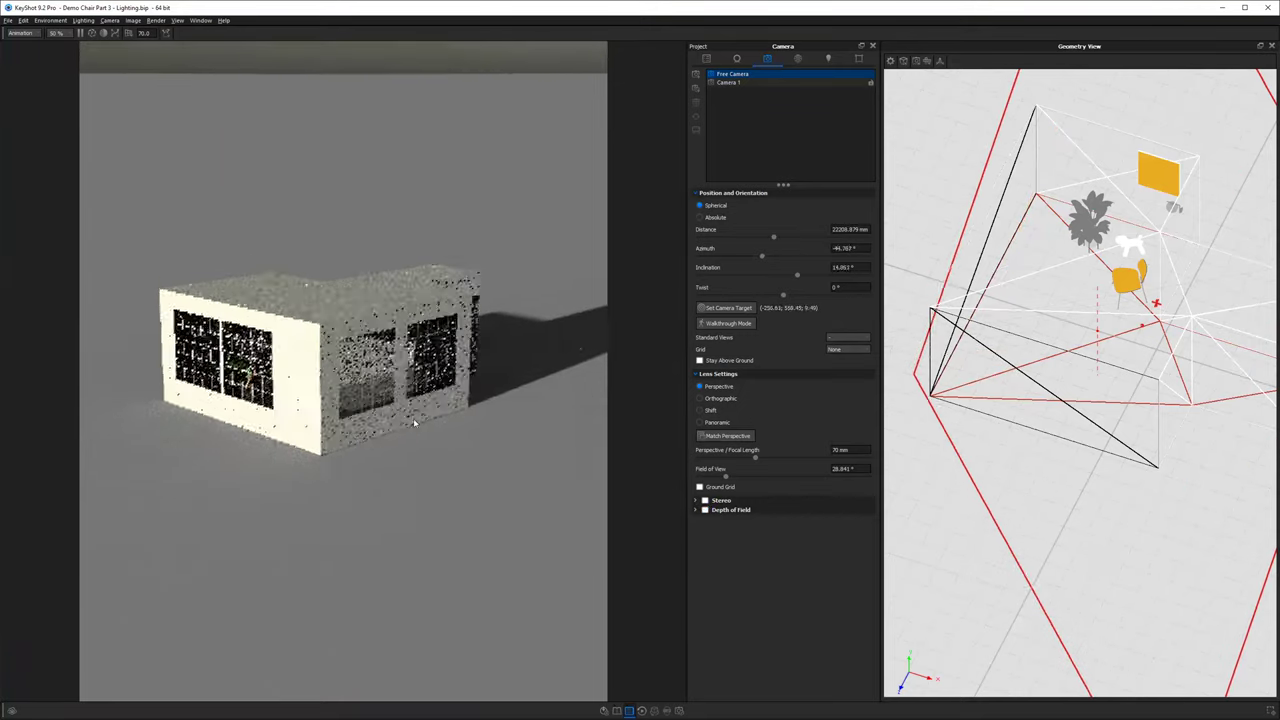
{"action": "left_click_drag", "start_coordinate": [414, 423], "coordinate": [429, 397]}
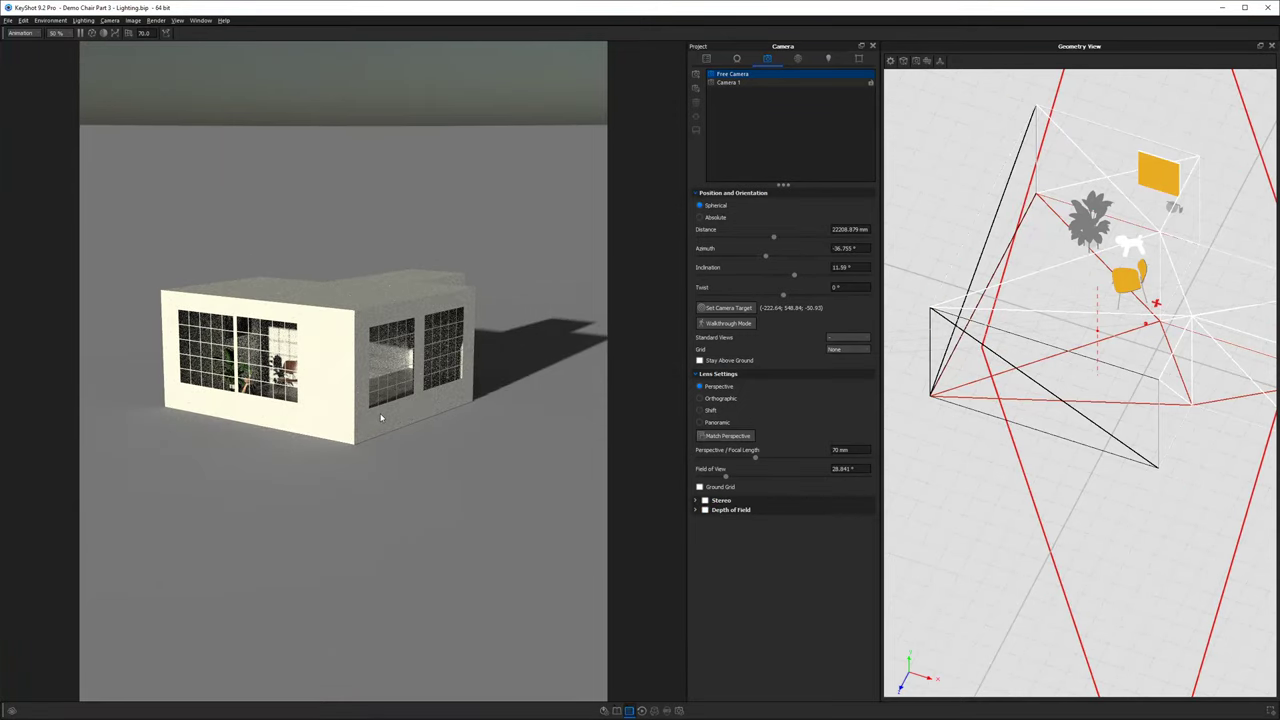
{"action": "left_click", "coordinate": [427, 414]}
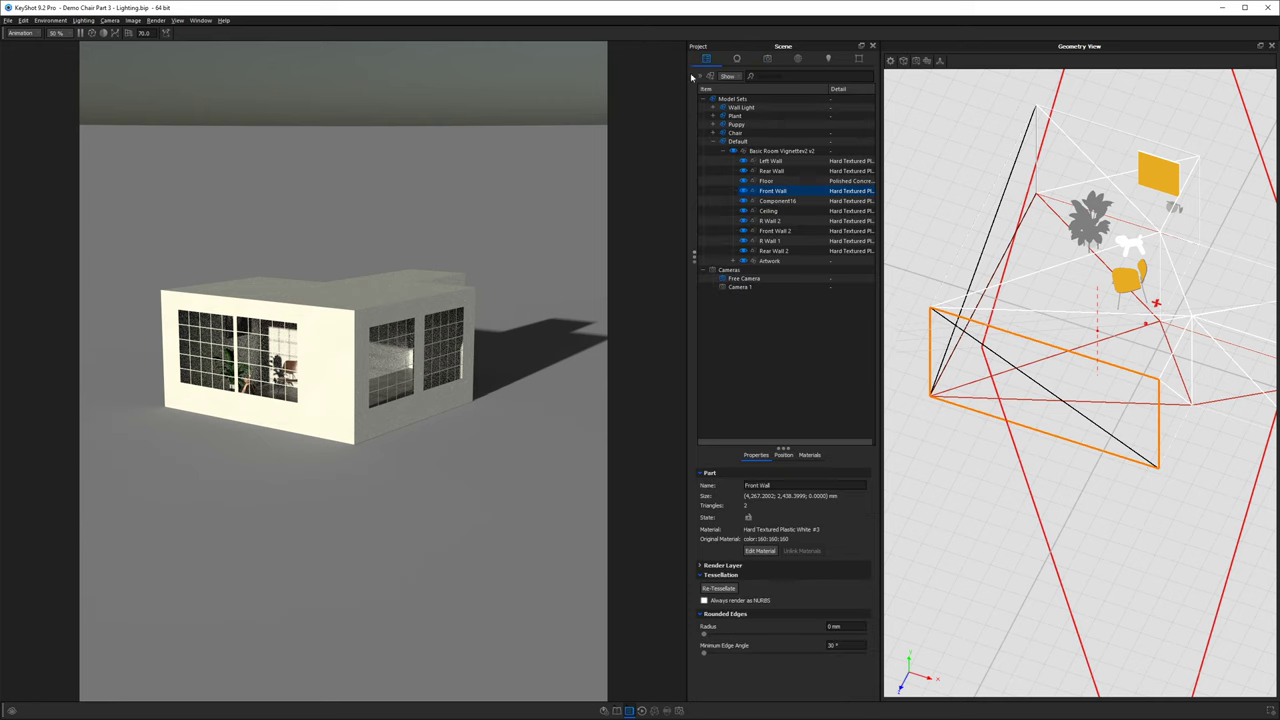
{"action": "right_click", "coordinate": [427, 412]}
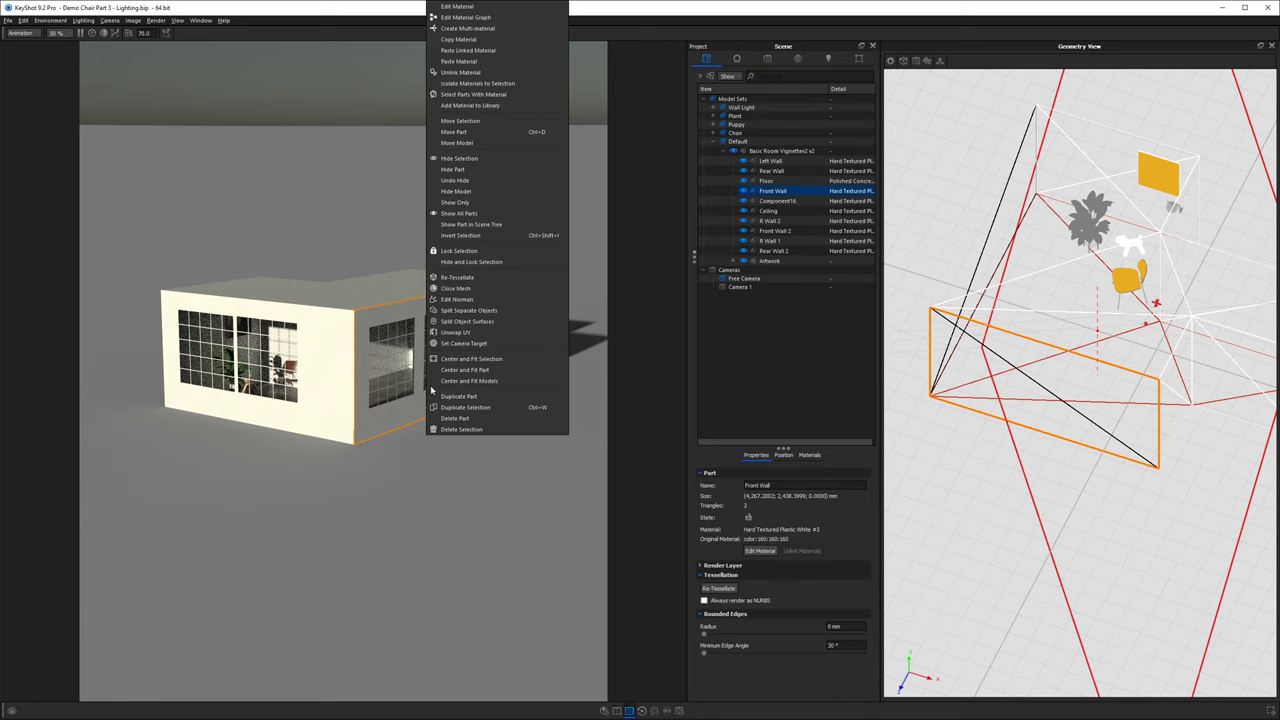
{"action": "left_click", "coordinate": [449, 397]}
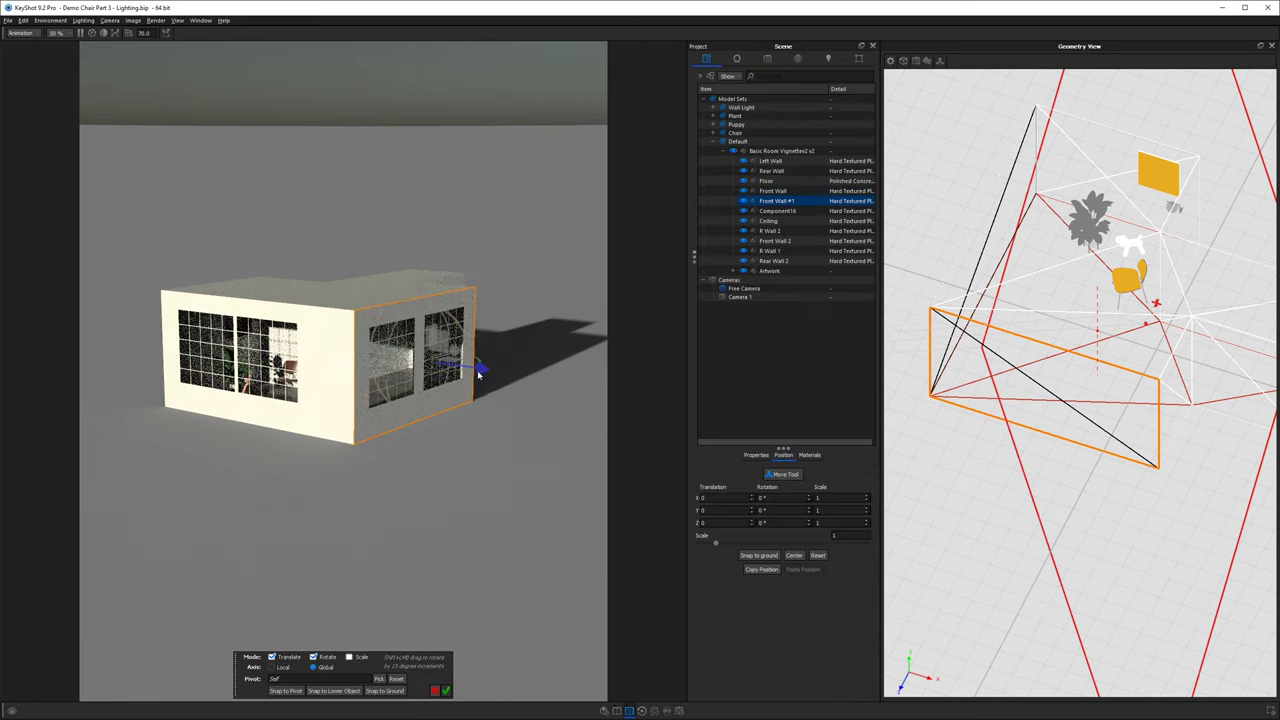
Move the duplicated front wall outward by about 365 along Z and unlink its material from the original.
{"action": "left_click_drag", "start_coordinate": [480, 365], "coordinate": [423, 459]}
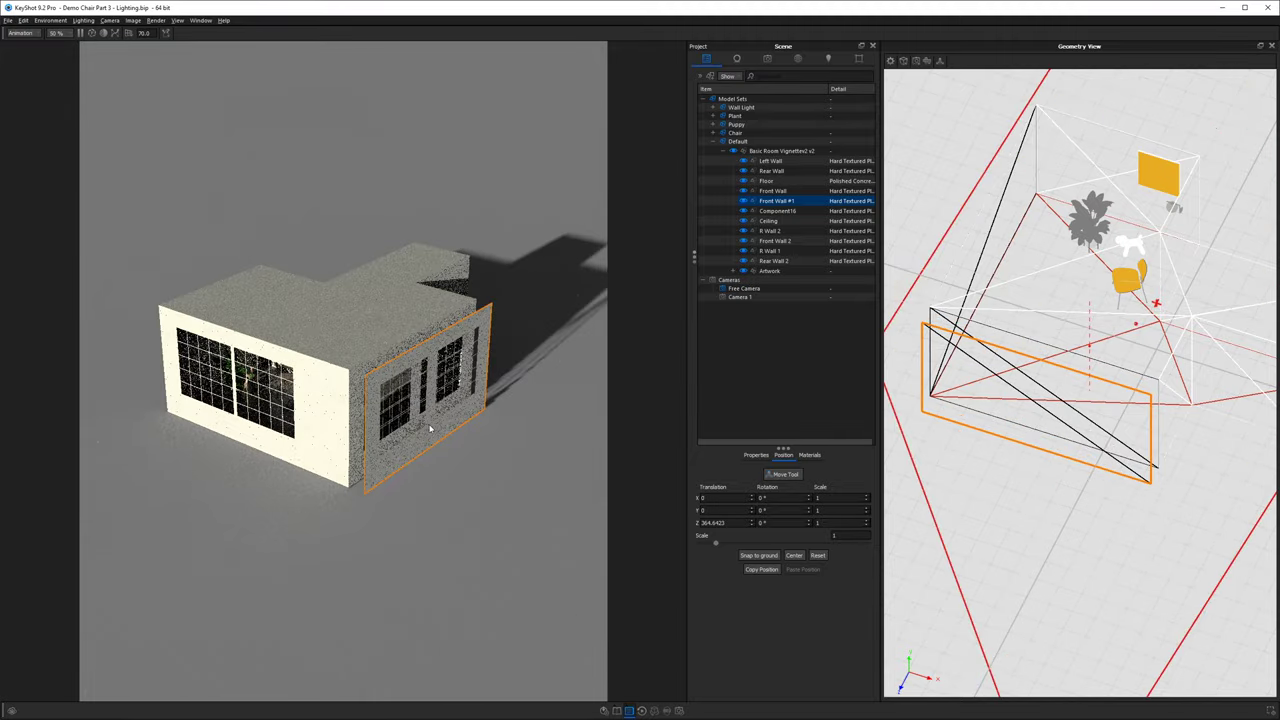
{"action": "right_click", "coordinate": [432, 436]}
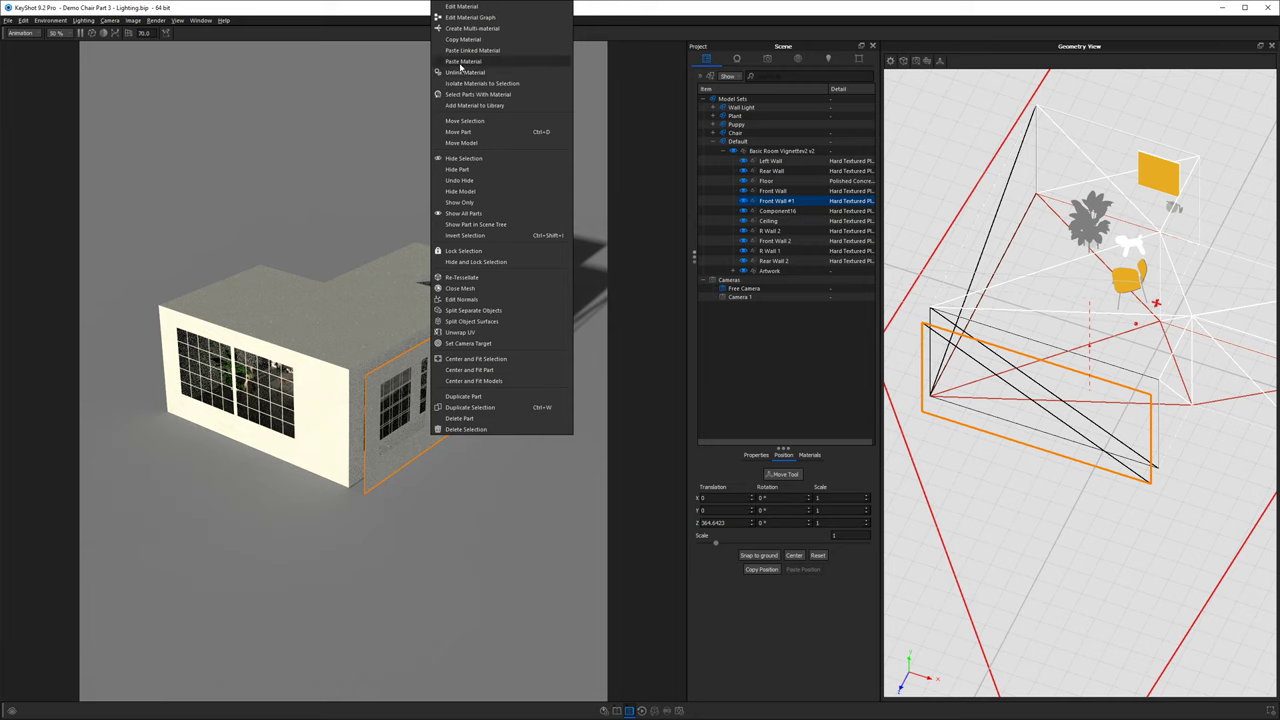
{"action": "left_click", "coordinate": [460, 72]}
In the duplicated wall's material graph, delete all the texture, Mesh, Color To Number and Color Composite nodes feeding the Plastic node.
{"action": "double_click", "coordinate": [452, 400]}
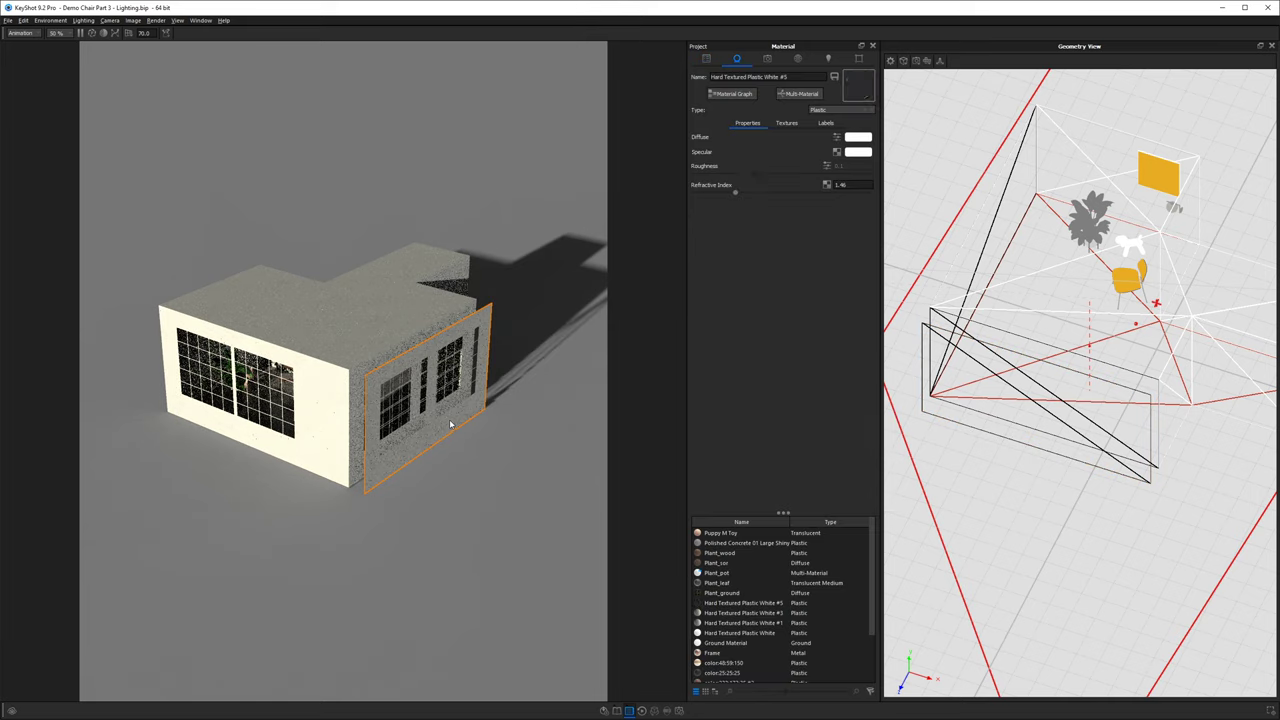
{"action": "left_click", "coordinate": [753, 94]}
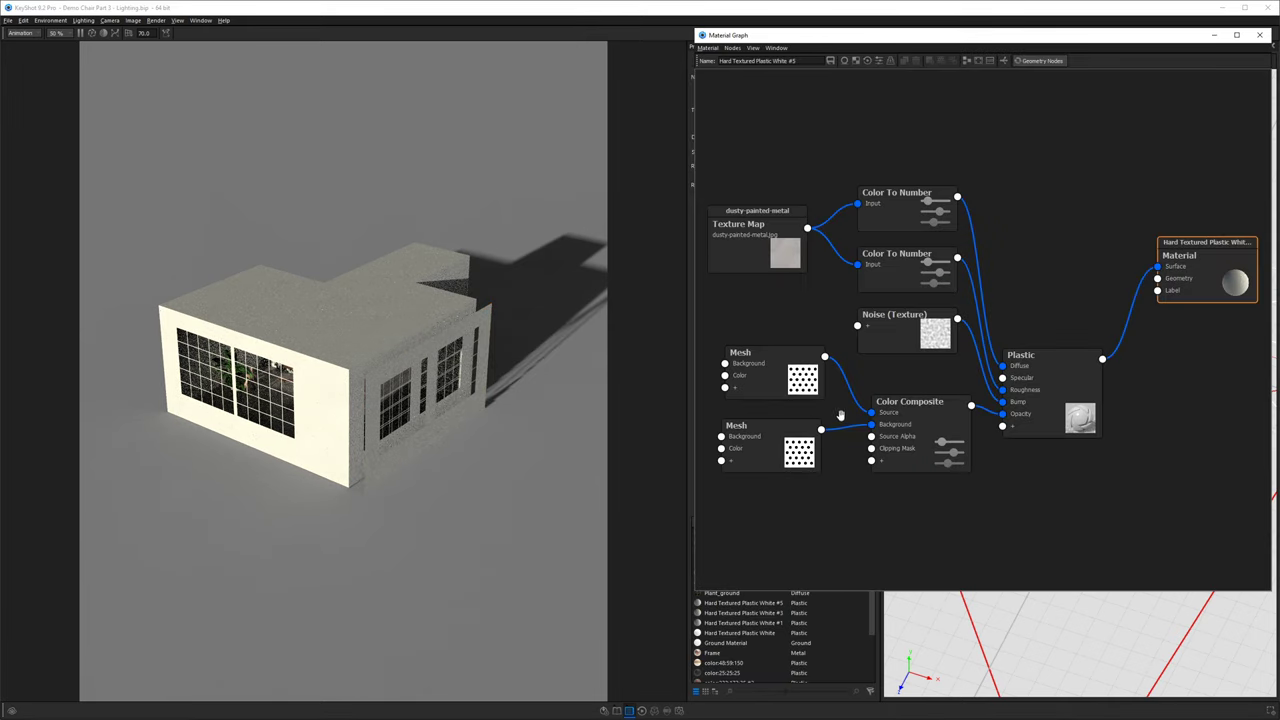
{"action": "mouse_move", "coordinate": [737, 125]}
{"action": "left_mouse_down"}
{"action": "mouse_move", "coordinate": [903, 543]}
{"action": "mouse_move", "coordinate": [920, 547]}
{"action": "left_mouse_up"}
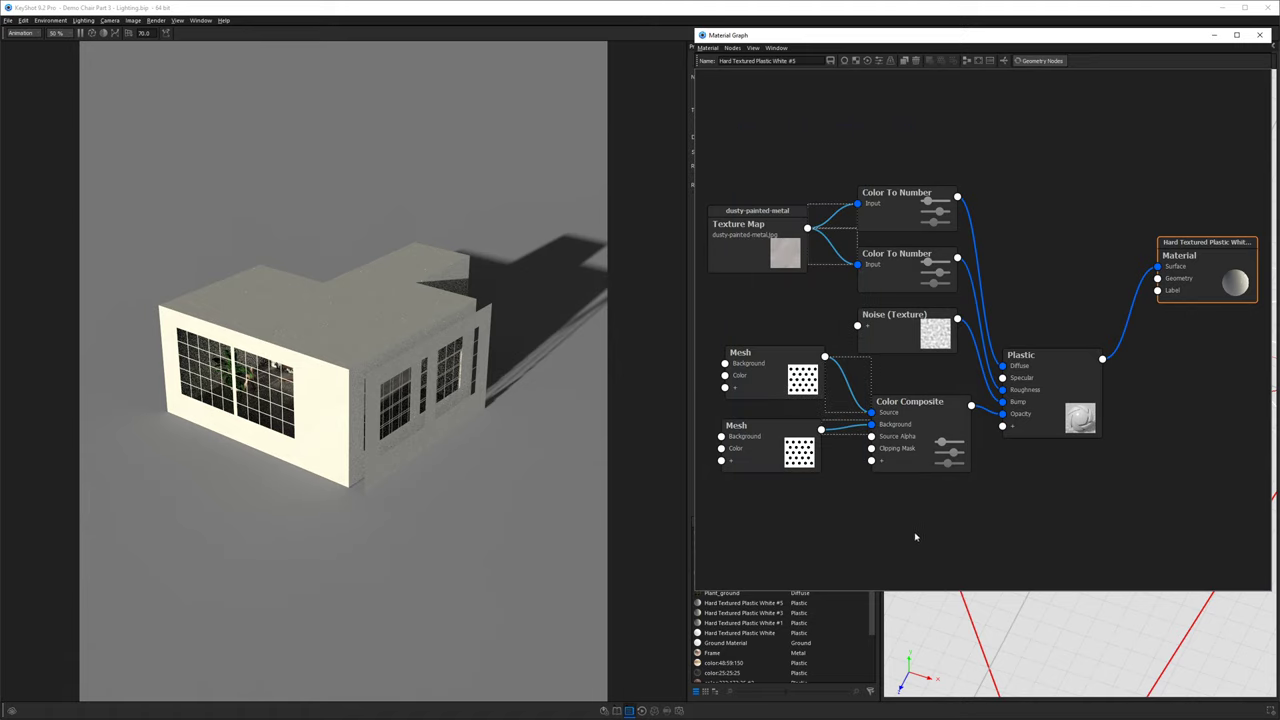
{"action": "key", "text": "Delete"}
Change the duplicated wall's surface material from Plastic to Area Light.
{"action": "left_click", "coordinate": [1028, 364]}
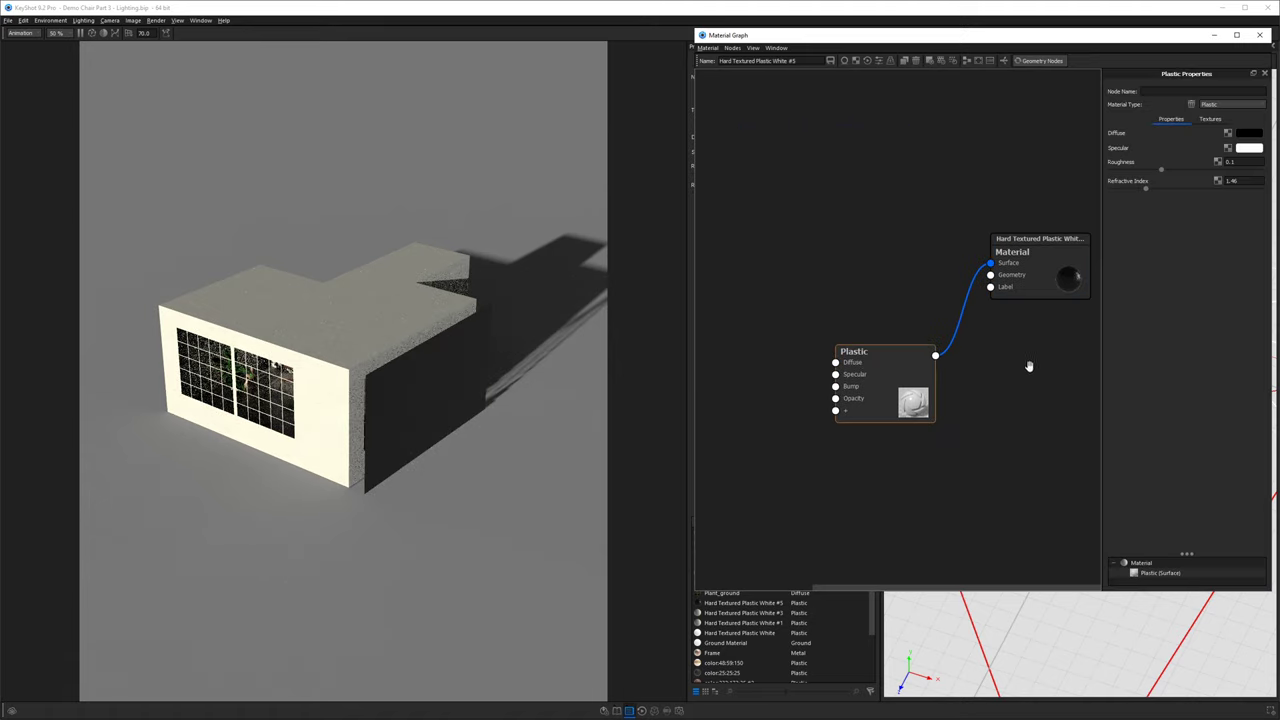
{"action": "left_click", "coordinate": [1215, 105]}
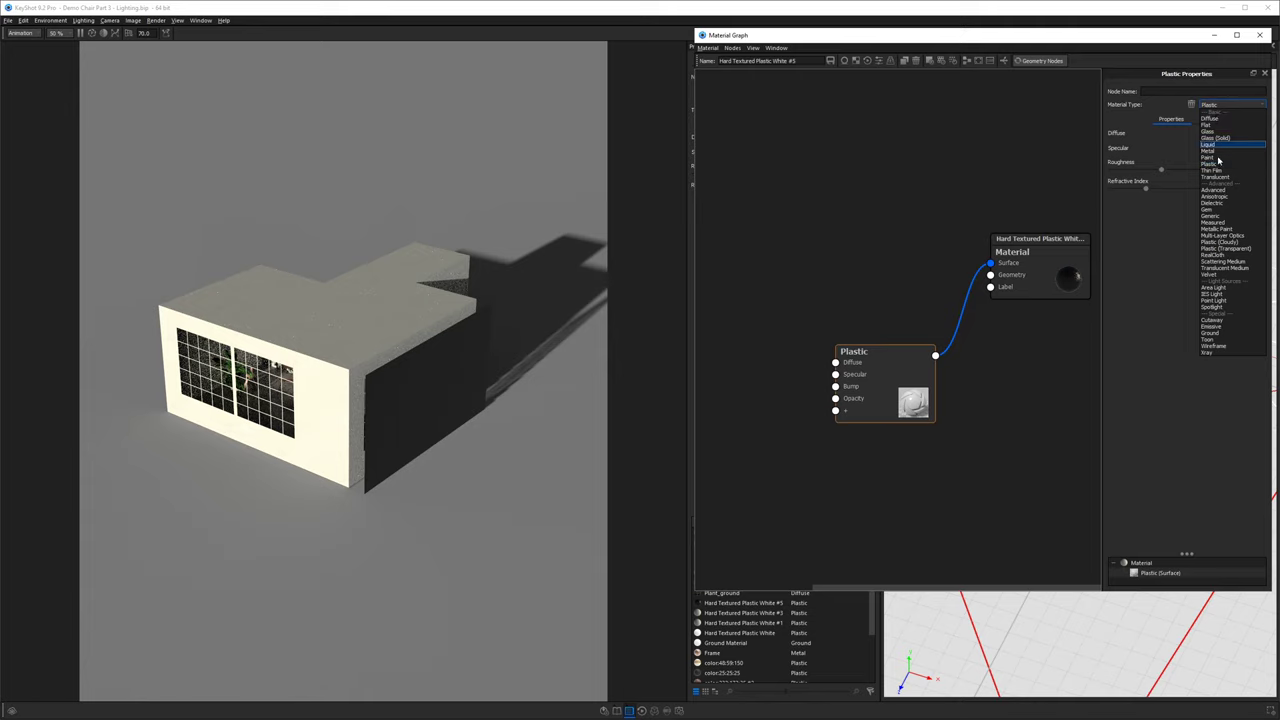
{"action": "left_click", "coordinate": [1213, 288]}
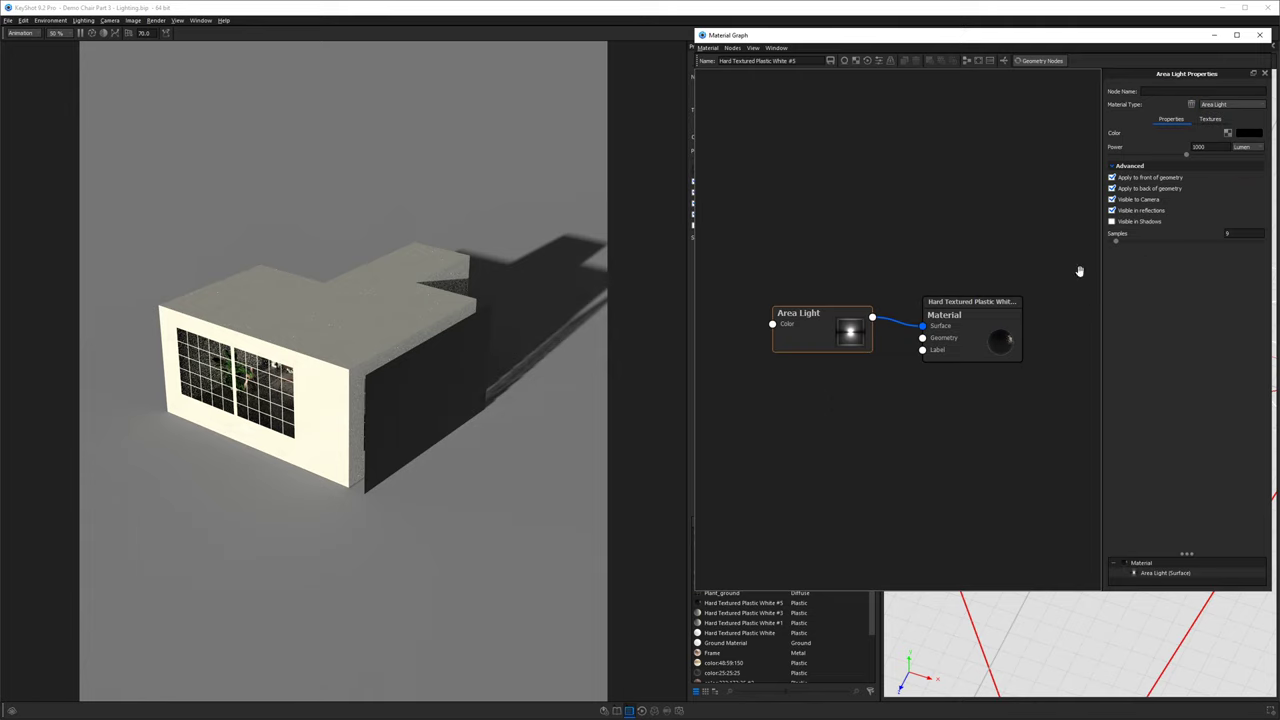
Give the area light a near-neutral, slightly cool white color using the Kelvin temperature scale.
{"action": "left_click", "coordinate": [1249, 133]}
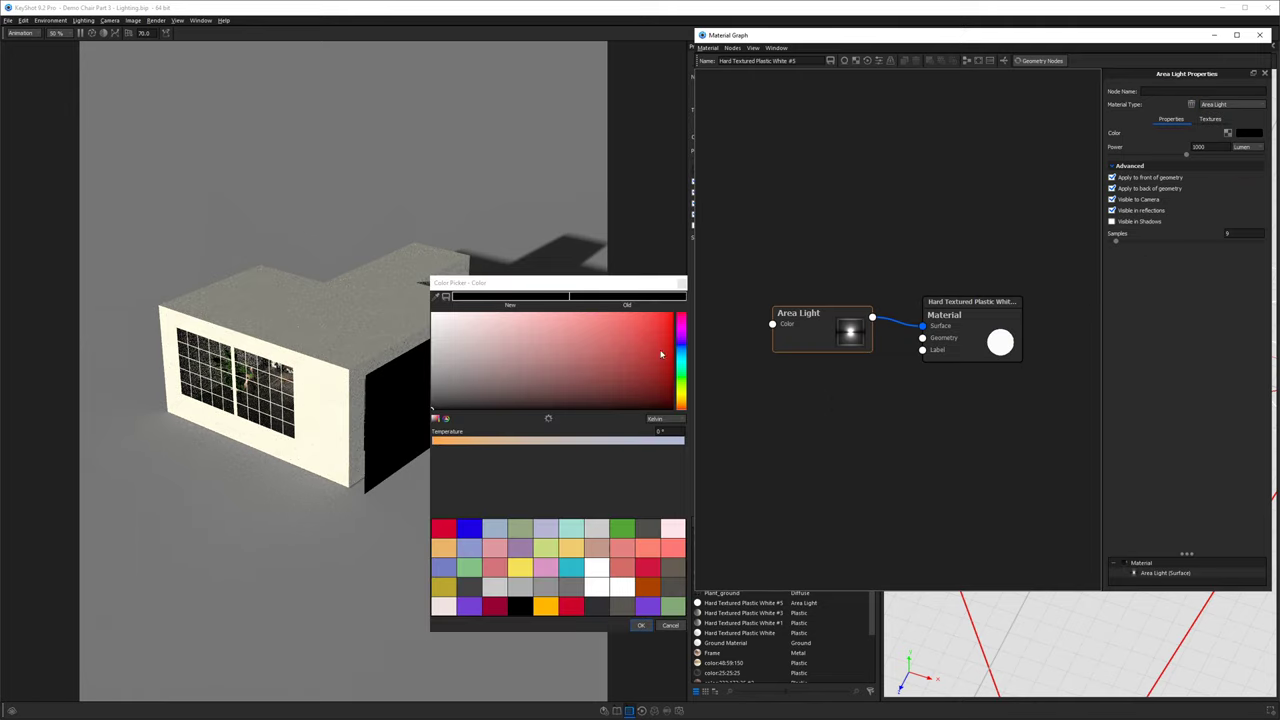
{"action": "left_click", "coordinate": [558, 446]}
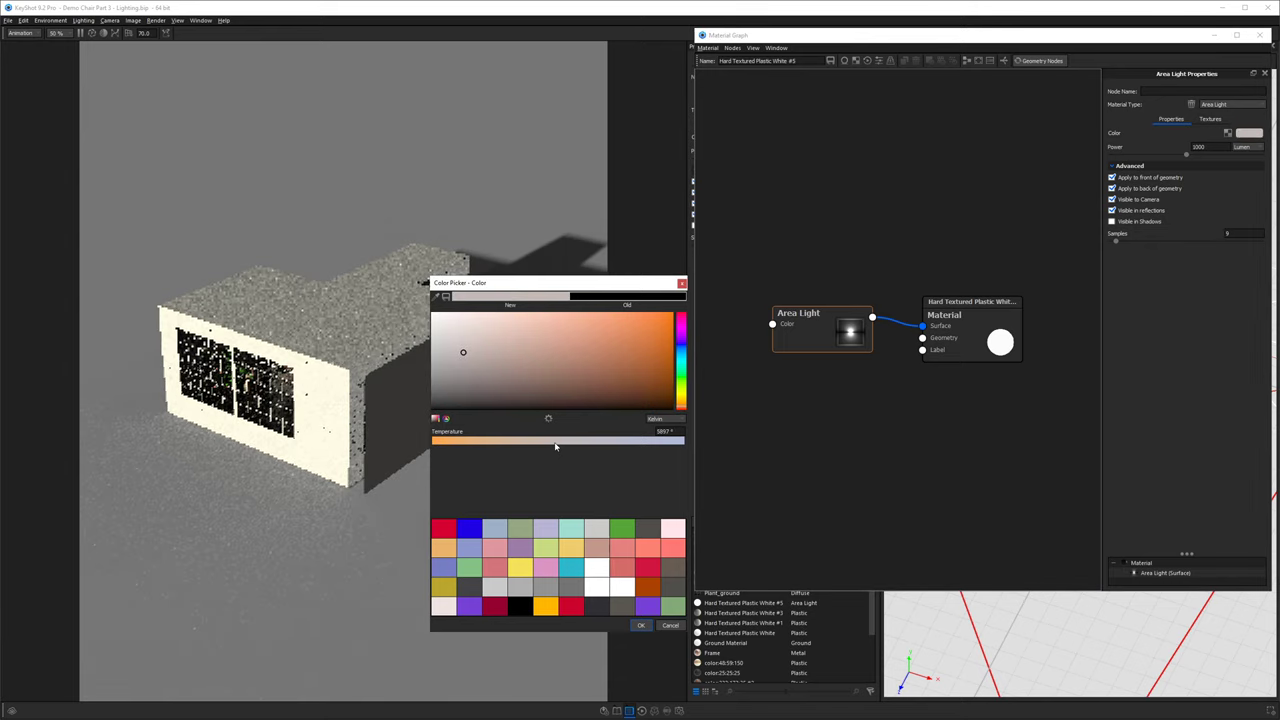
{"action": "left_click", "coordinate": [563, 445]}
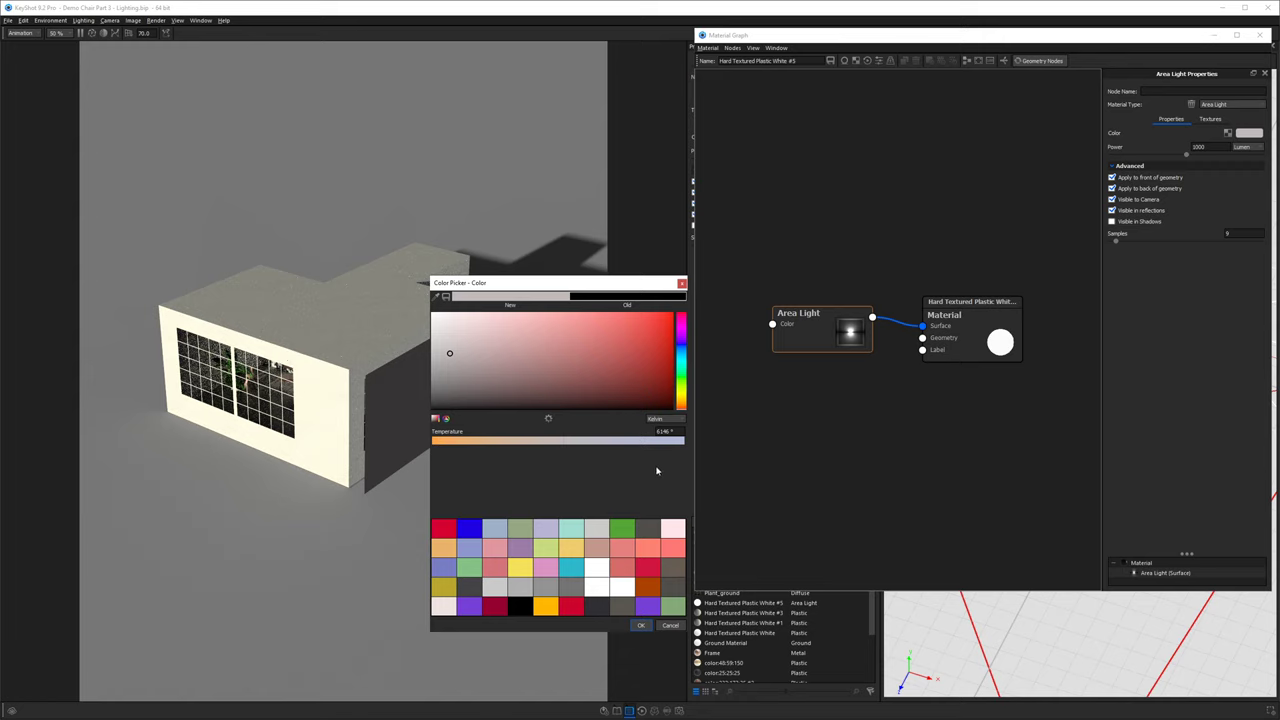
{"action": "left_click", "coordinate": [588, 445]}
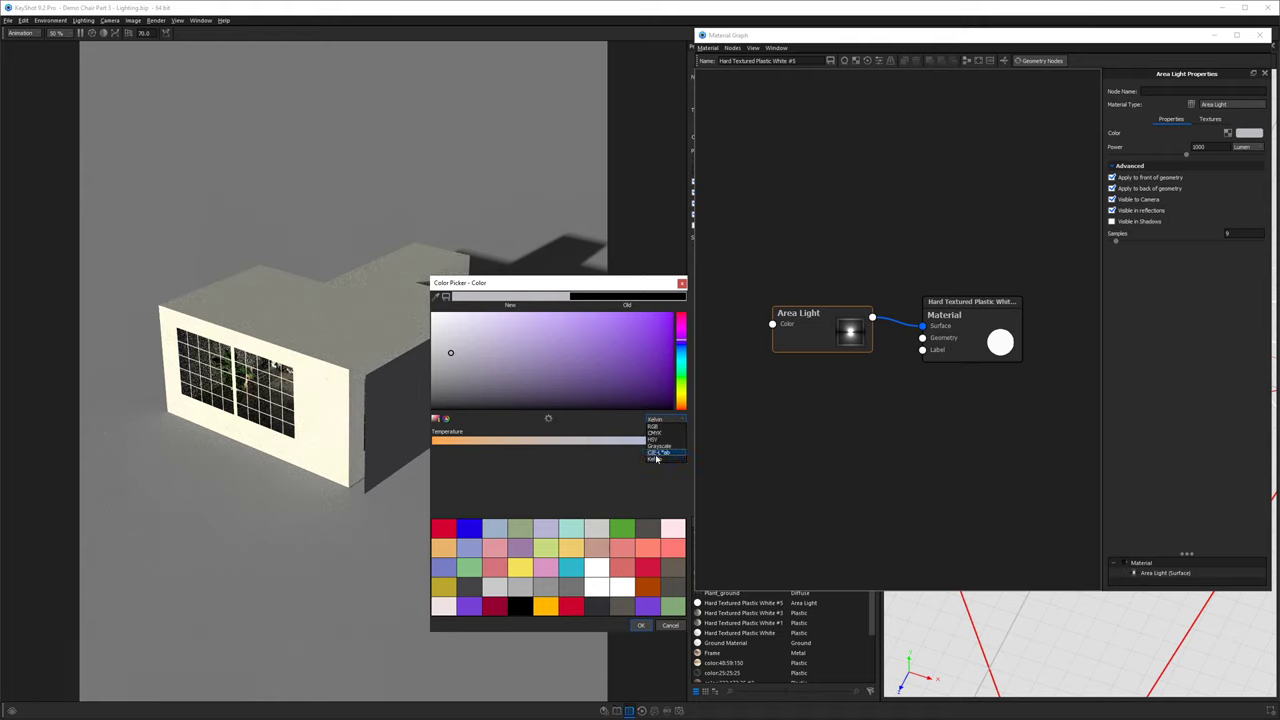
{"action": "left_click", "coordinate": [660, 445]}
{"action": "left_click", "coordinate": [641, 625]}
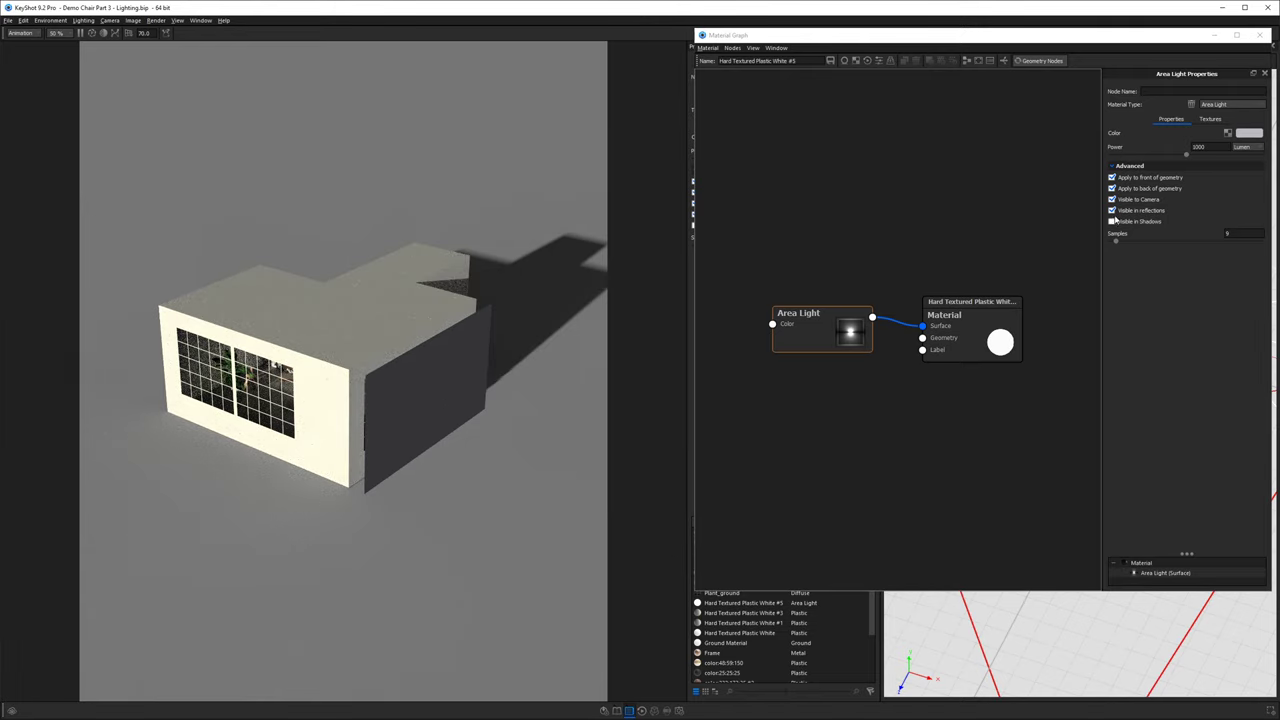
Stop the area light from applying to the back of the geometry so it emits only toward the room.
{"action": "left_click", "coordinate": [1210, 147]}
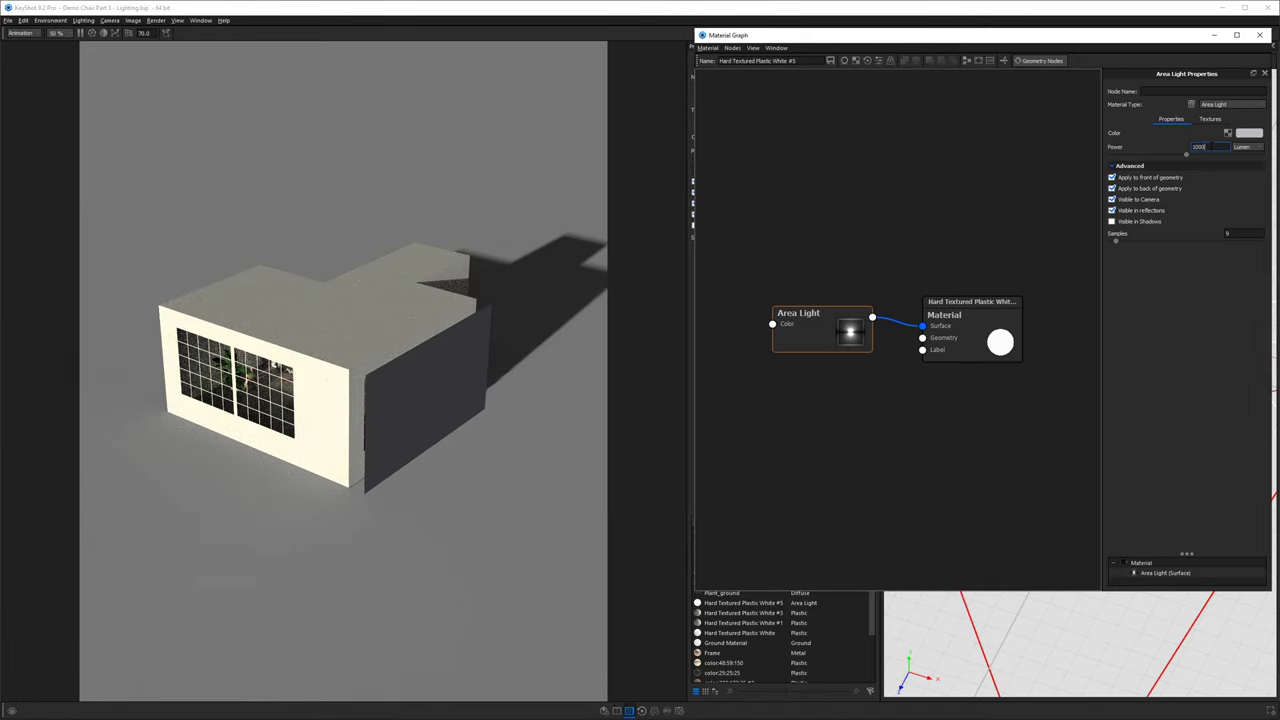
{"action": "left_click", "coordinate": [1112, 188]}
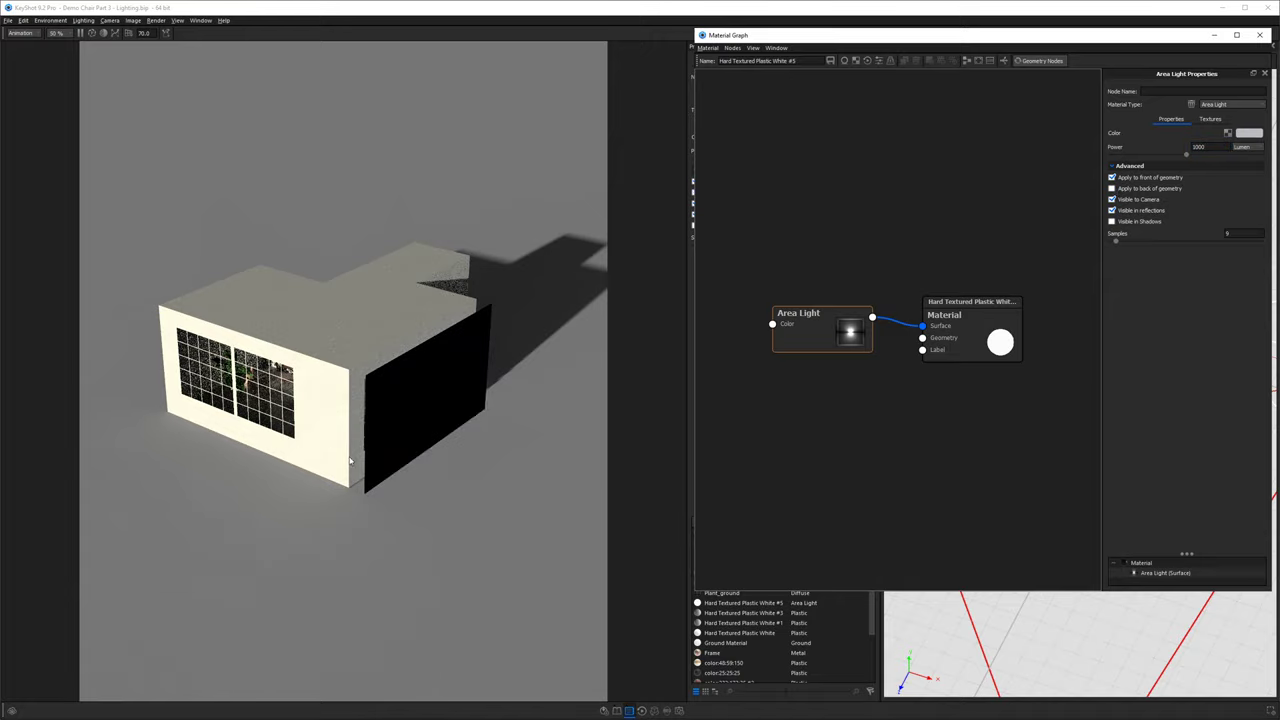
{"action": "left_click_drag", "start_coordinate": [470, 440], "coordinate": [560, 450]}
{"action": "left_click_drag", "start_coordinate": [520, 400], "coordinate": [598, 378]}
Raise the area light's power to 100000 lumen.
{"action": "left_click", "coordinate": [1192, 147]}
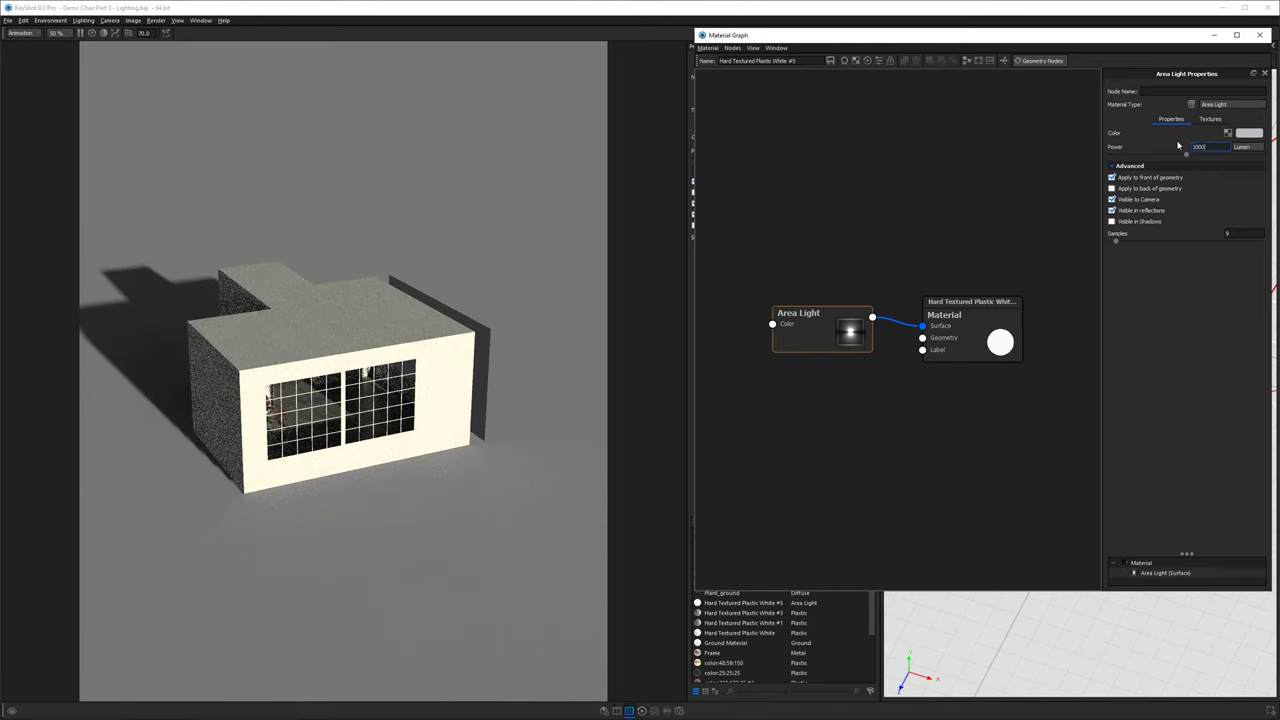
{"action": "type", "text": "20000"}
{"action": "key", "text": "Return"}
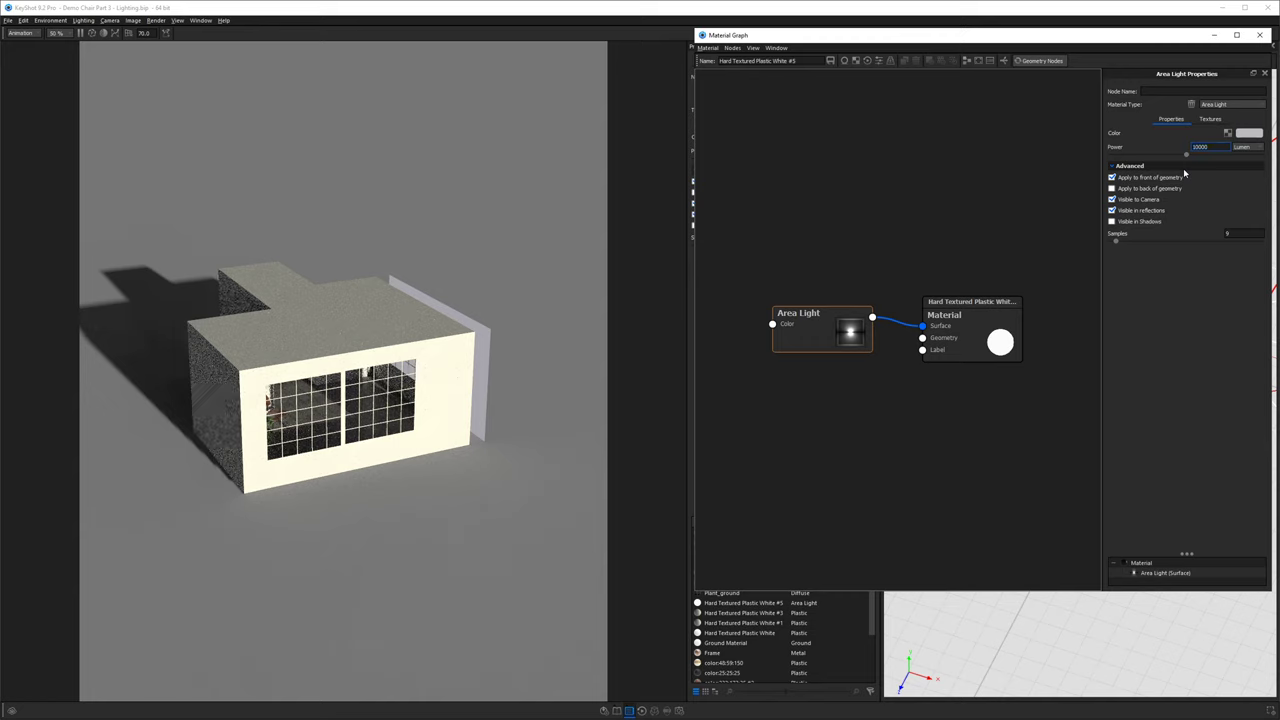
{"action": "type", "text": "100000"}
{"action": "key", "text": "Return"}
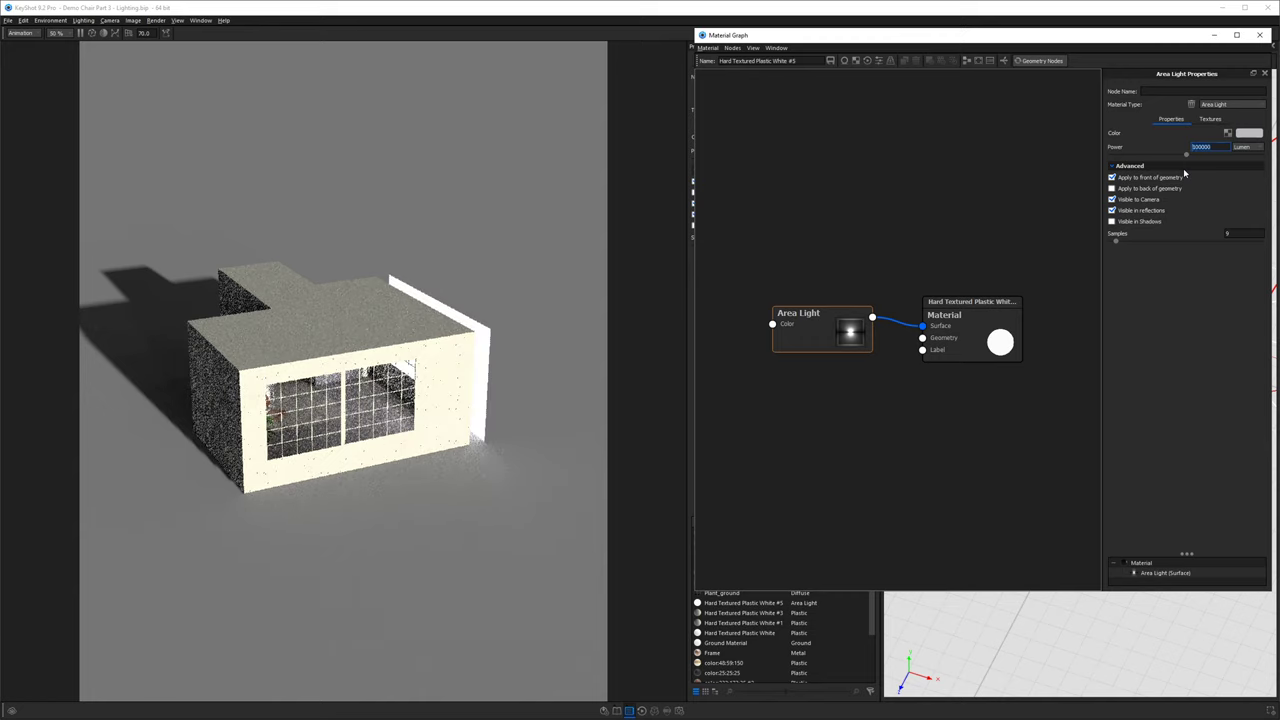
{"action": "left_click_drag", "start_coordinate": [225, 560], "coordinate": [267, 394]}
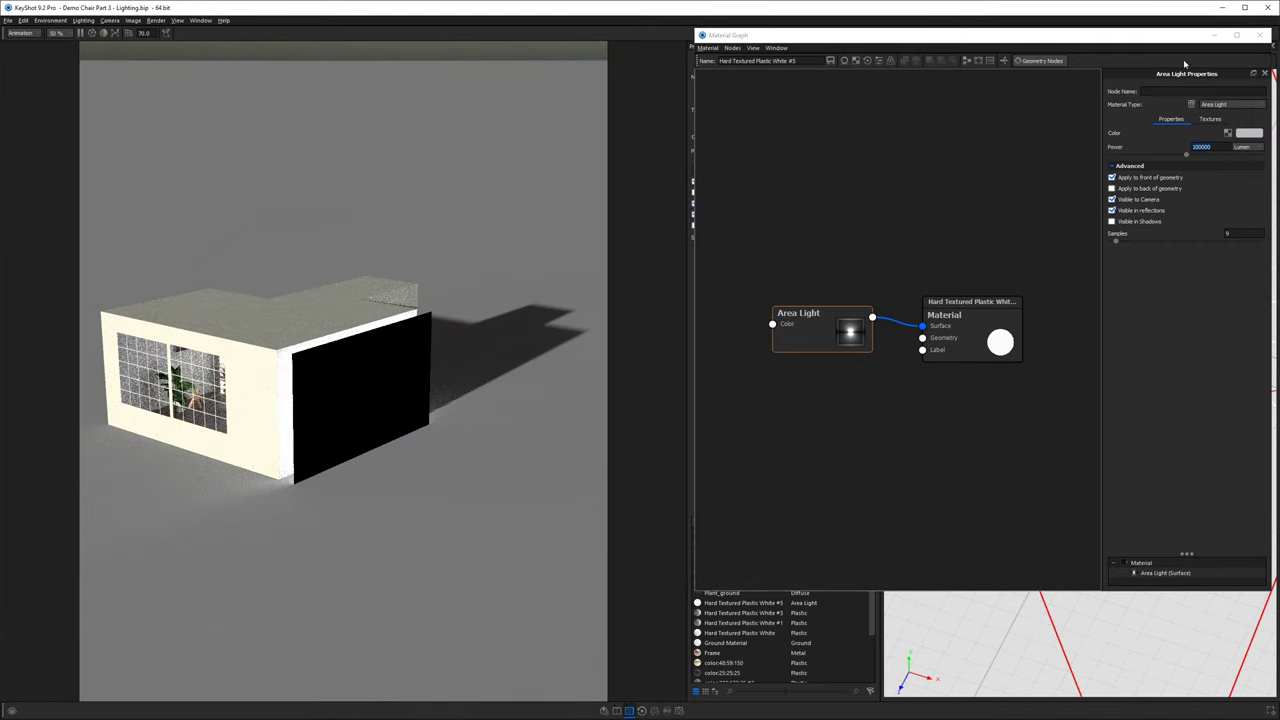
Close the material graph and examine the area light's effect on the interior from Camera 1.
{"action": "left_click", "coordinate": [1259, 35]}
{"action": "left_click", "coordinate": [768, 60]}
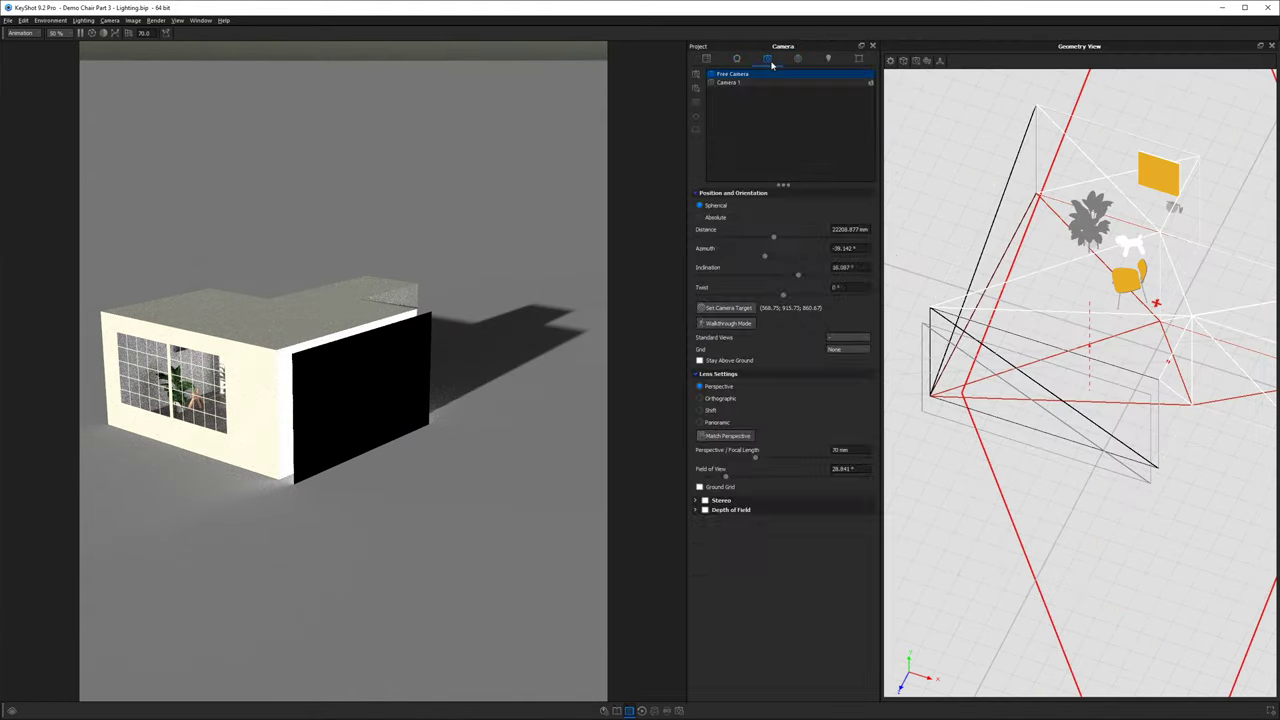
{"action": "left_click", "coordinate": [745, 82]}
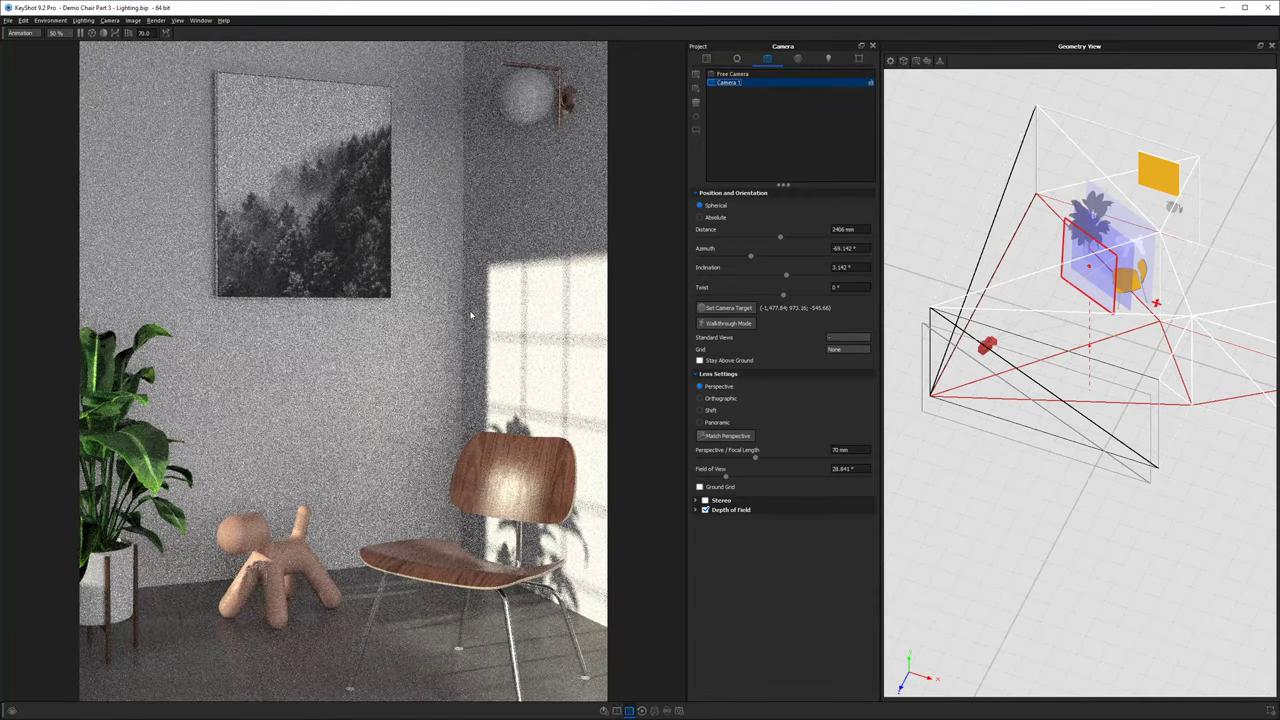
Reduce the power of the area light on the duplicated front wall to 50000 lumen.
{"action": "key", "text": "shift+p"}
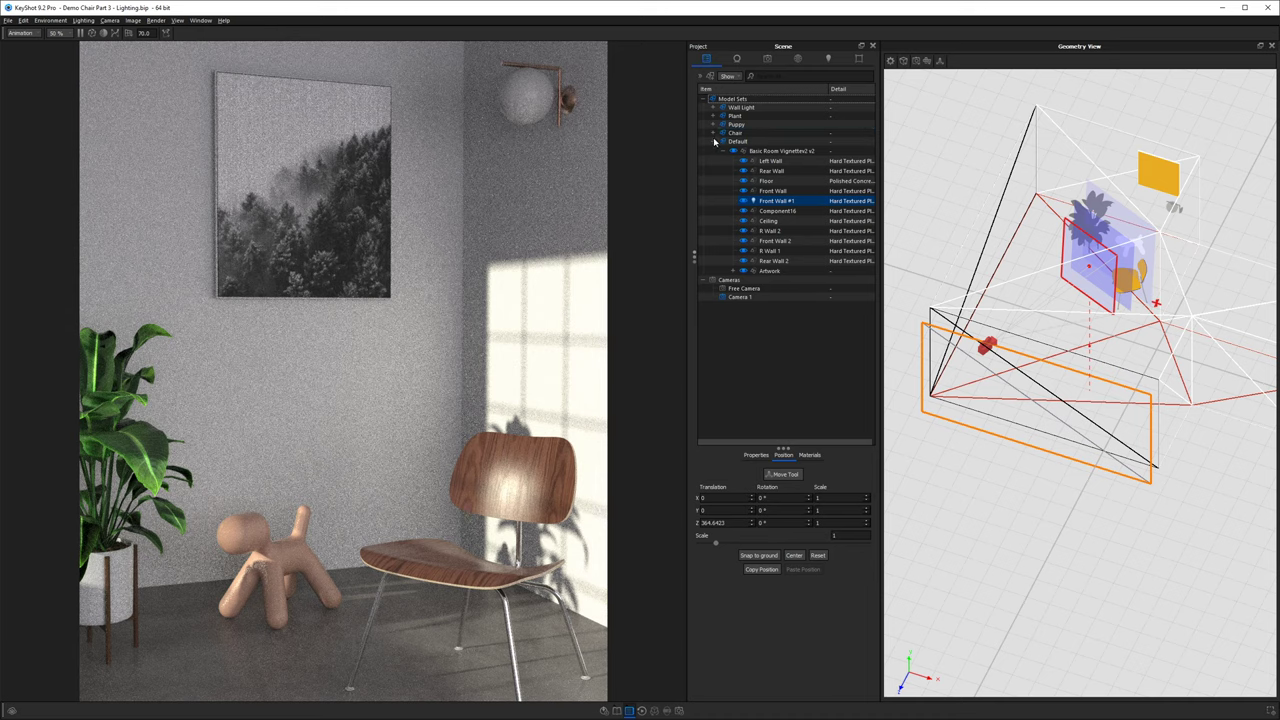
{"action": "double_click", "coordinate": [776, 203]}
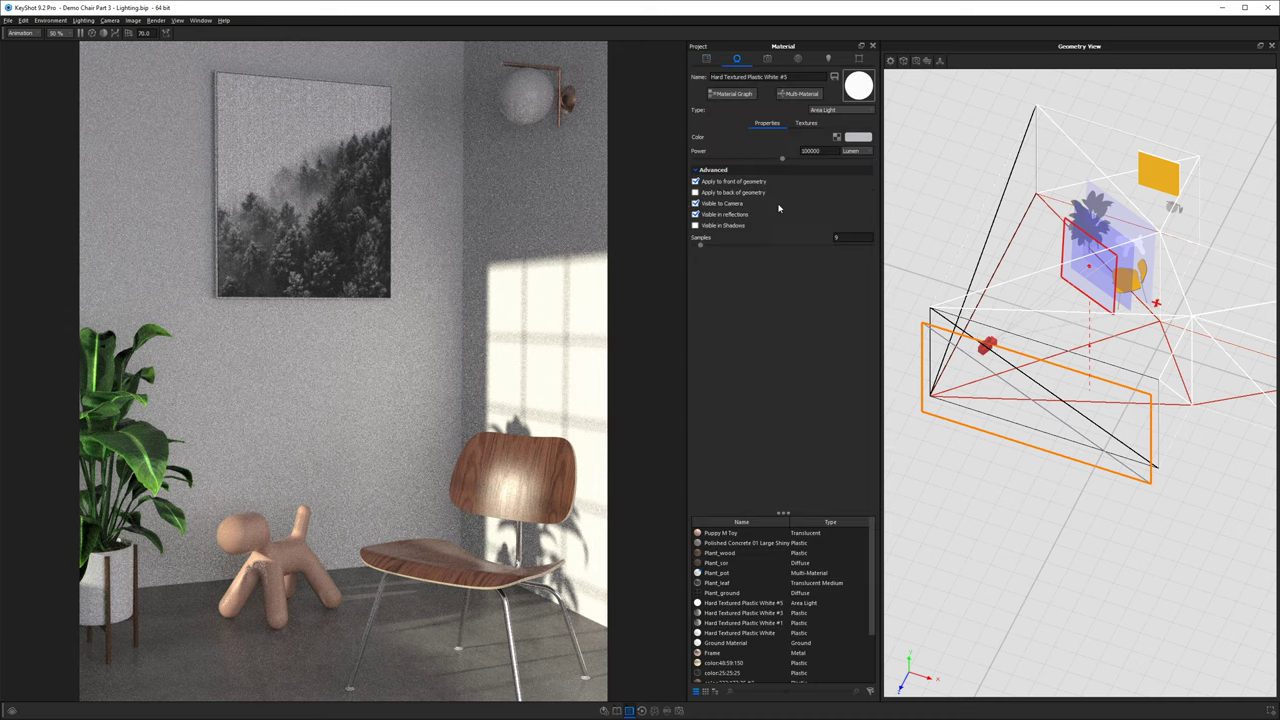
{"action": "double_click", "coordinate": [810, 150]}
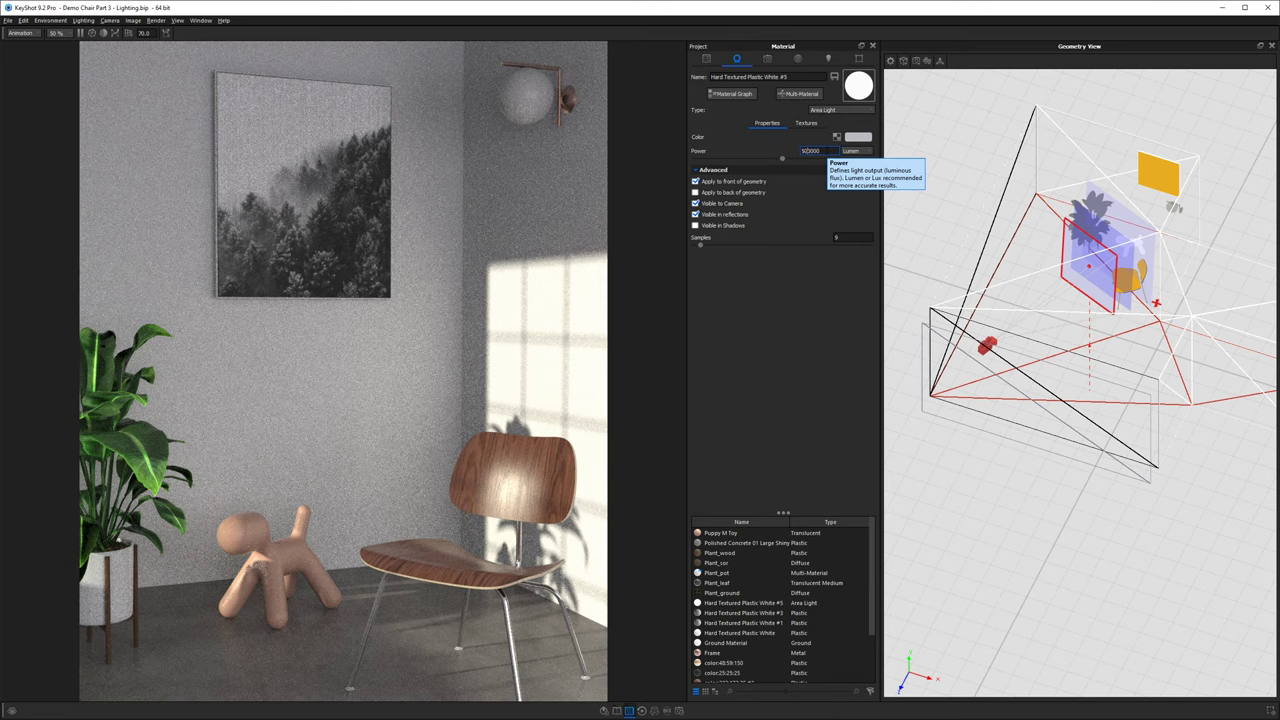
{"action": "key", "text": "Return"}
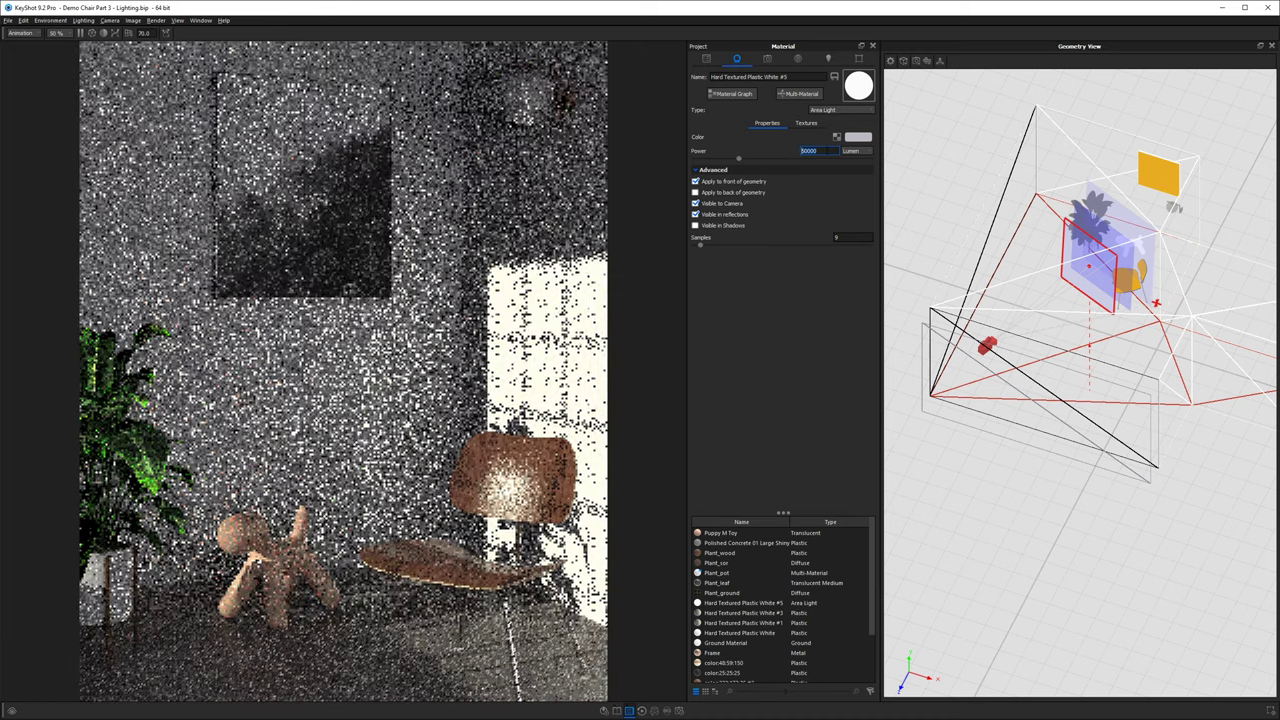
Warm the area light's color by setting its temperature to about 5870 K.
{"action": "left_click", "coordinate": [857, 137]}
{"action": "left_click_drag", "start_coordinate": [578, 440], "coordinate": [555, 445]}
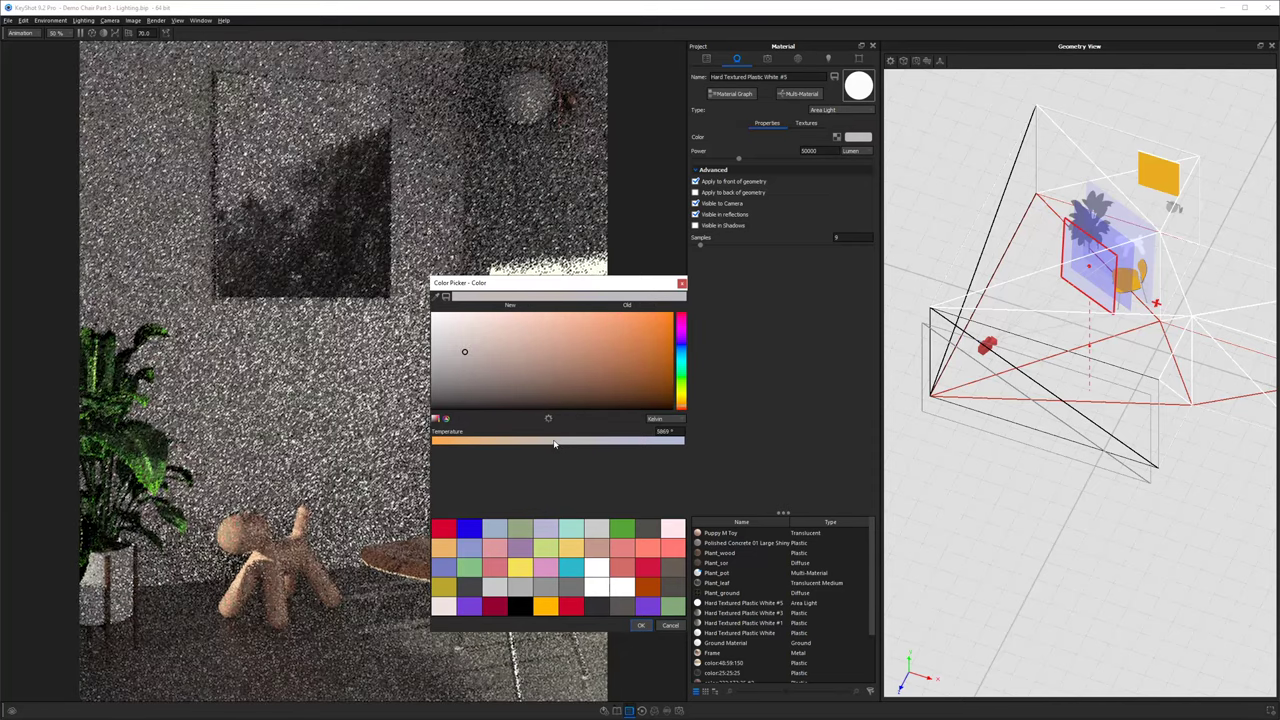
{"action": "left_click", "coordinate": [641, 625]}
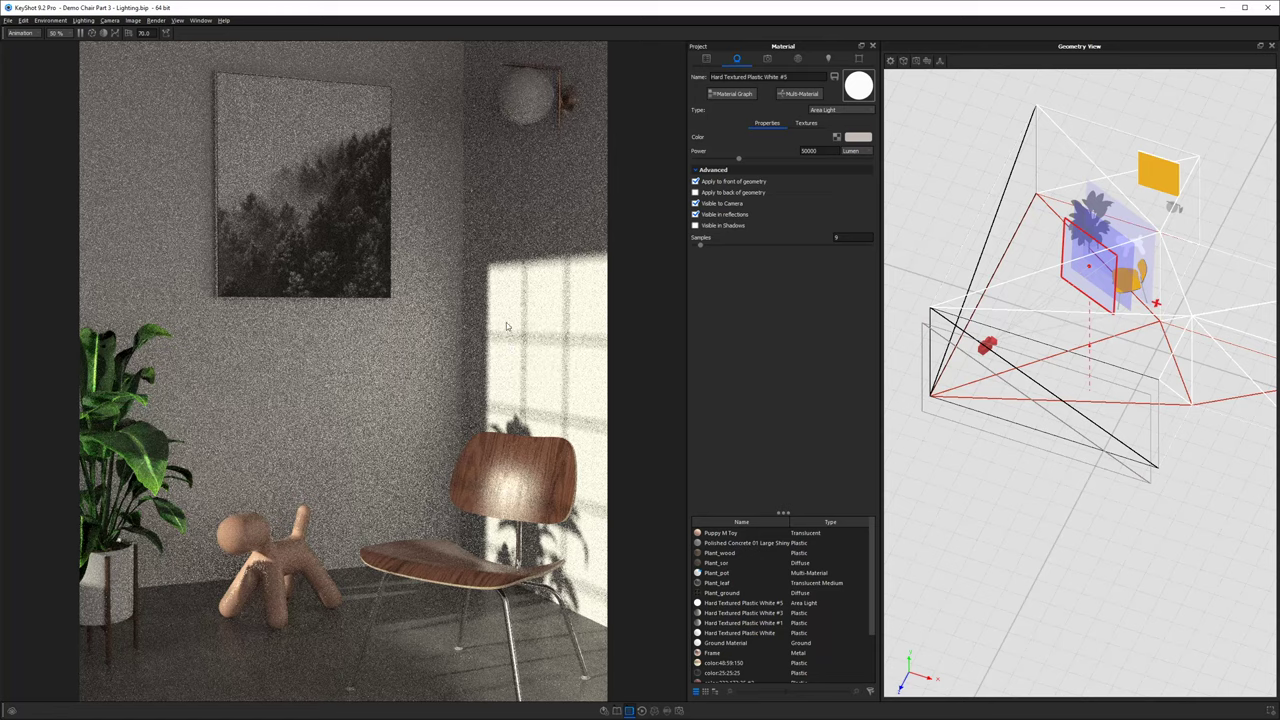
Examine the Sun & Sky environment settings and the light-emitting front wall's placement relative to the room in the Geometry View.
{"action": "left_click", "coordinate": [798, 60]}
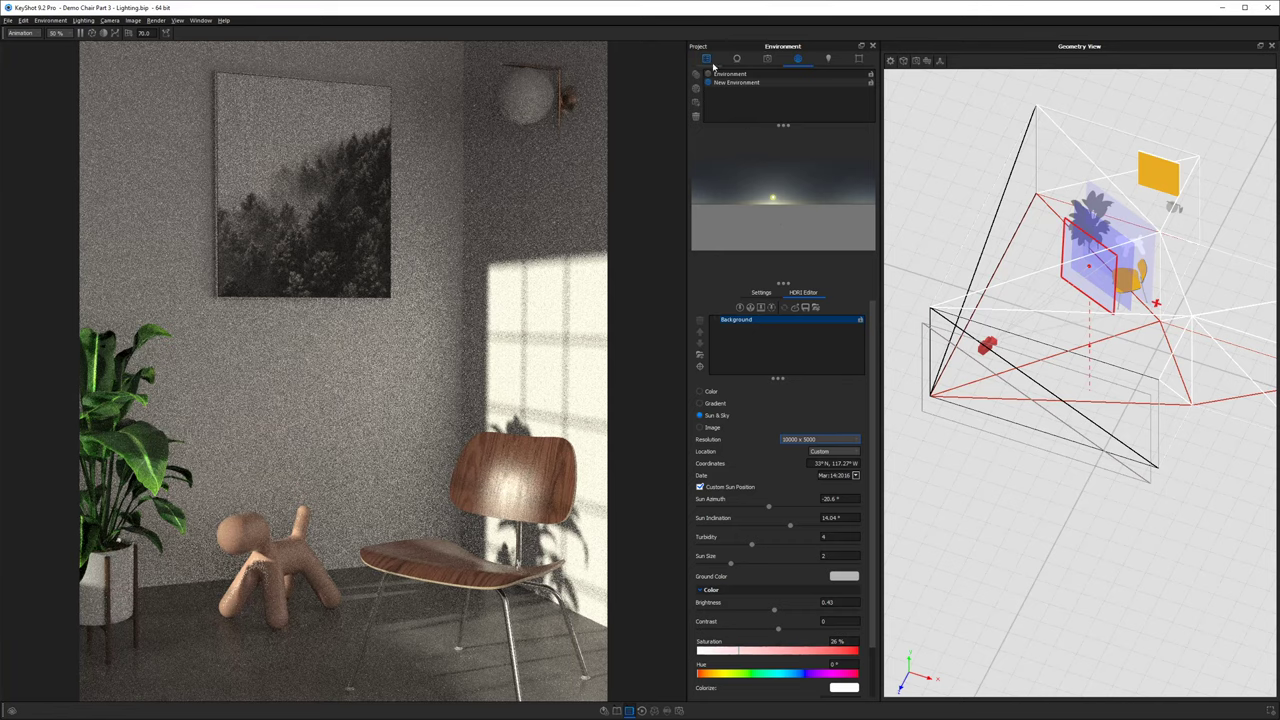
{"action": "left_click", "coordinate": [588, 295]}
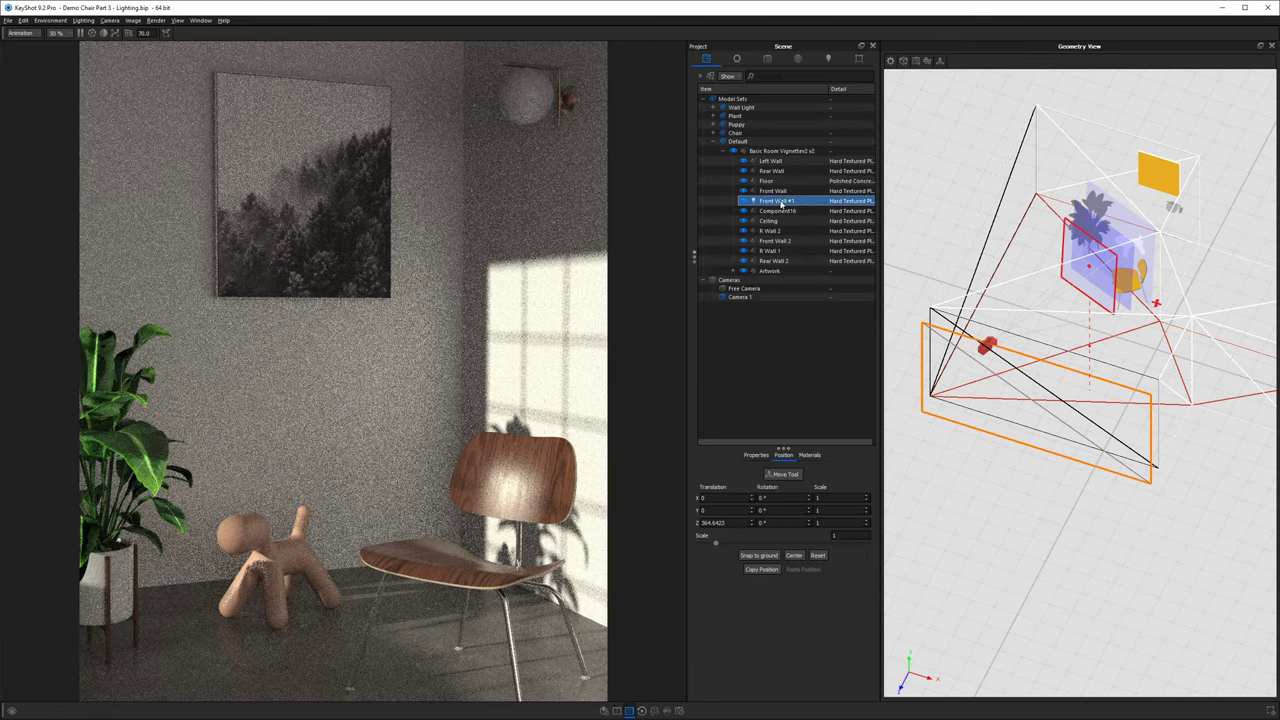
{"action": "left_click_drag", "start_coordinate": [1031, 467], "coordinate": [977, 395]}
{"action": "left_click_drag", "start_coordinate": [991, 345], "coordinate": [1040, 350]}
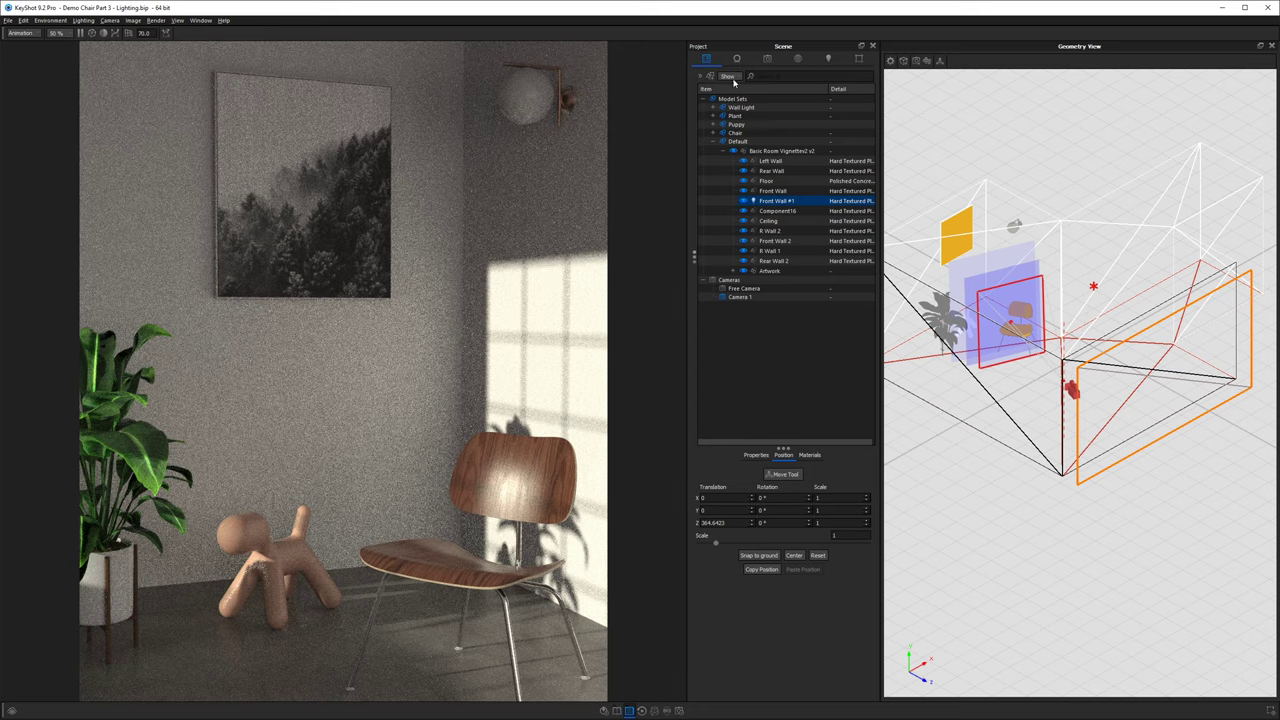
Compare the interior render with Global Illumination turned off and turn it back on.
{"action": "left_click", "coordinate": [827, 60]}
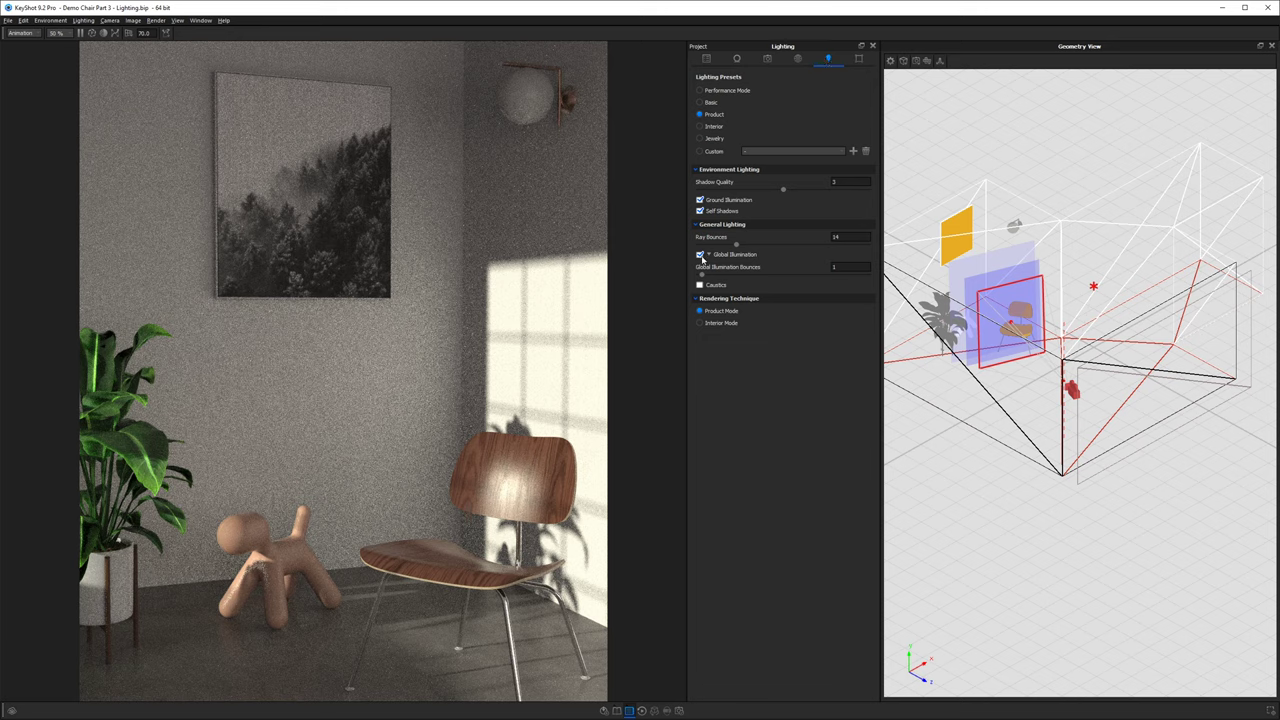
{"action": "left_click", "coordinate": [700, 256]}
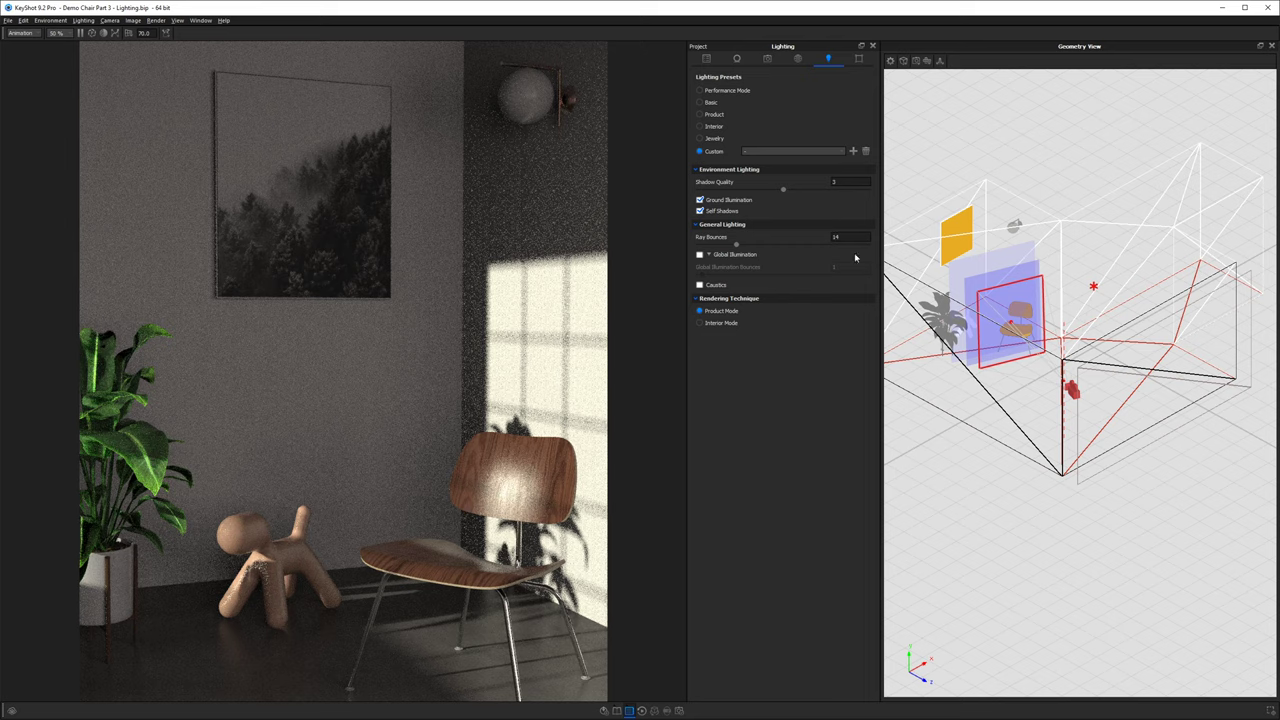
{"action": "left_click", "coordinate": [700, 254]}
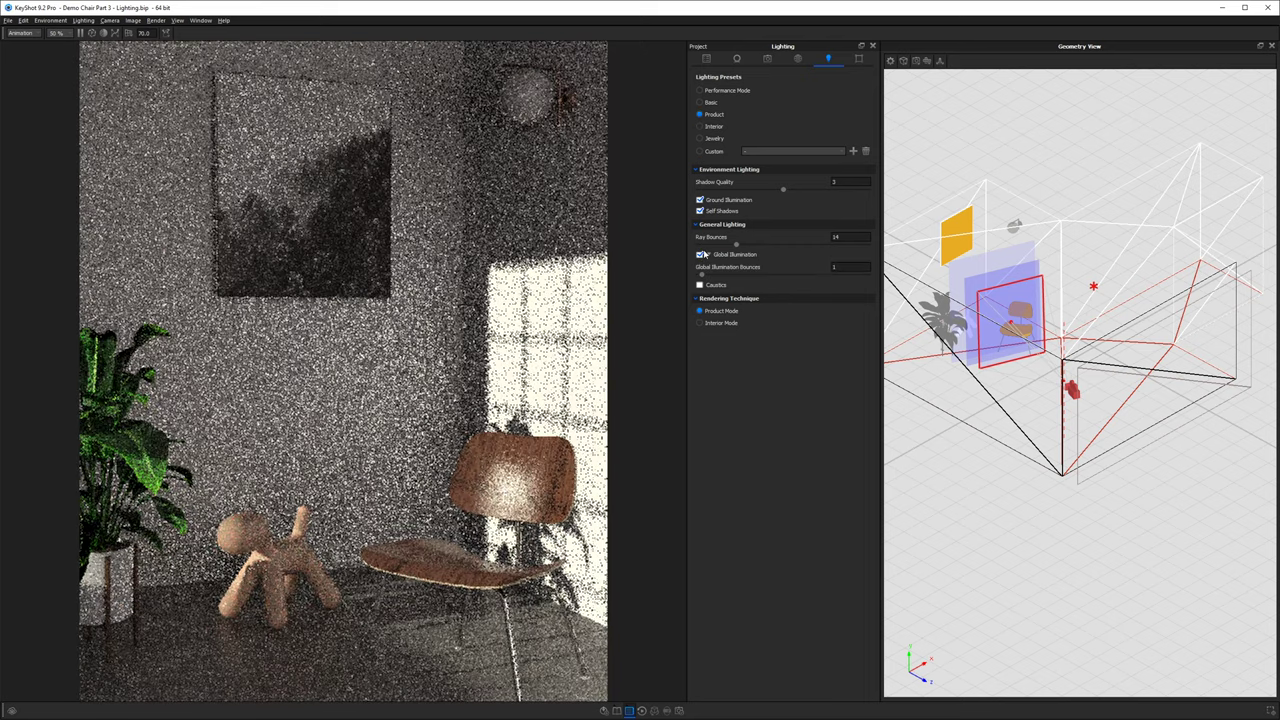
Set the Global Illumination Bounces to 10.
{"action": "key", "text": "Tab"}
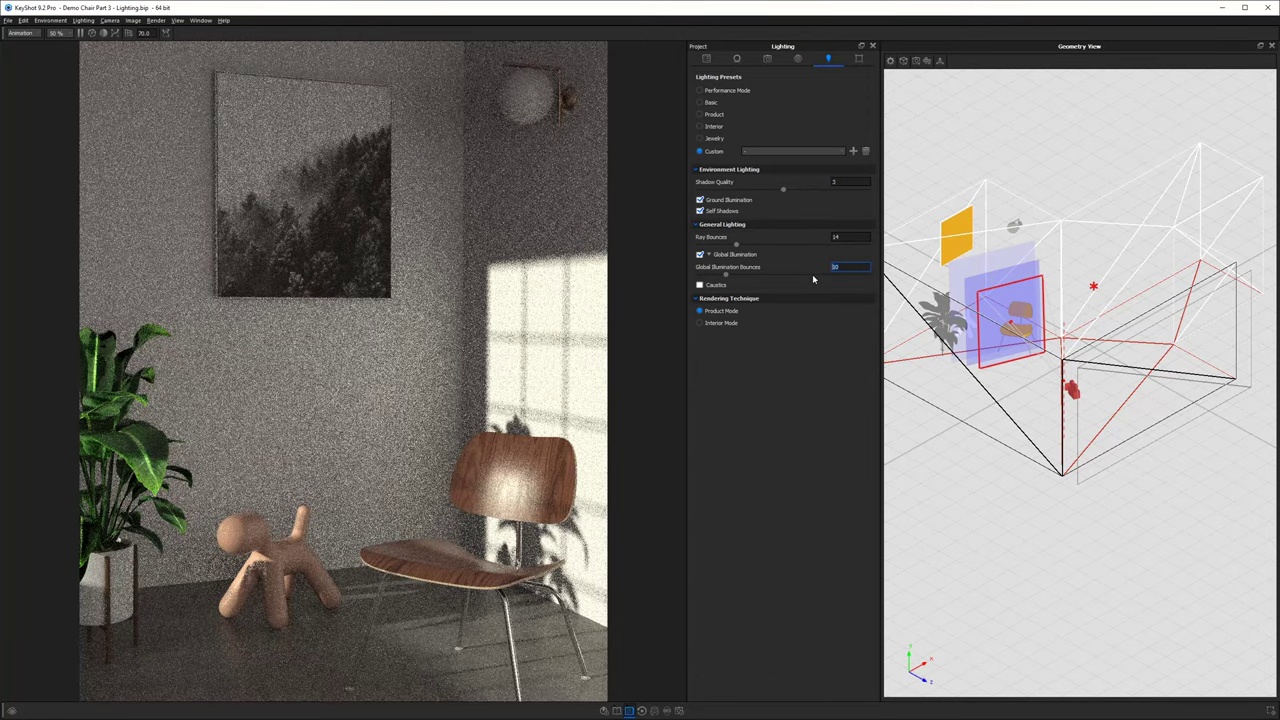
{"action": "type", "text": "10"}
{"action": "key", "text": "Return"}
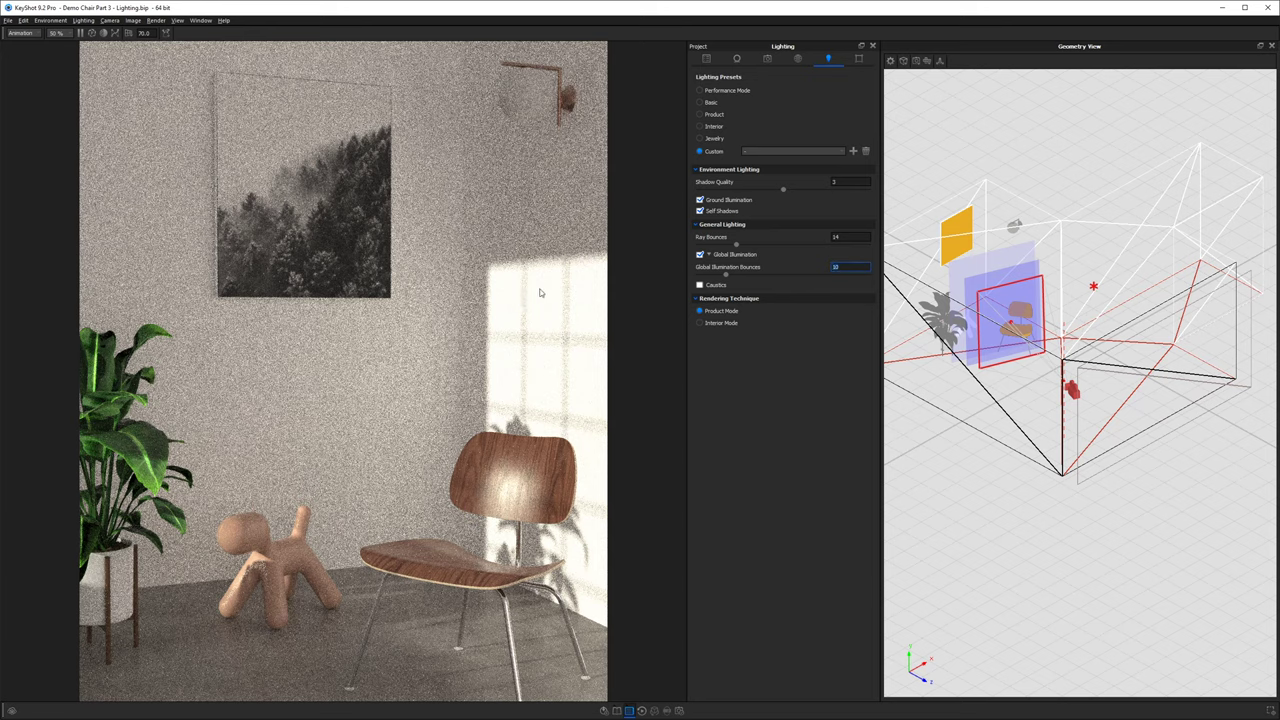
Set the Sun & Sky environment's brightness to 0.3.
{"action": "left_click", "coordinate": [797, 60]}
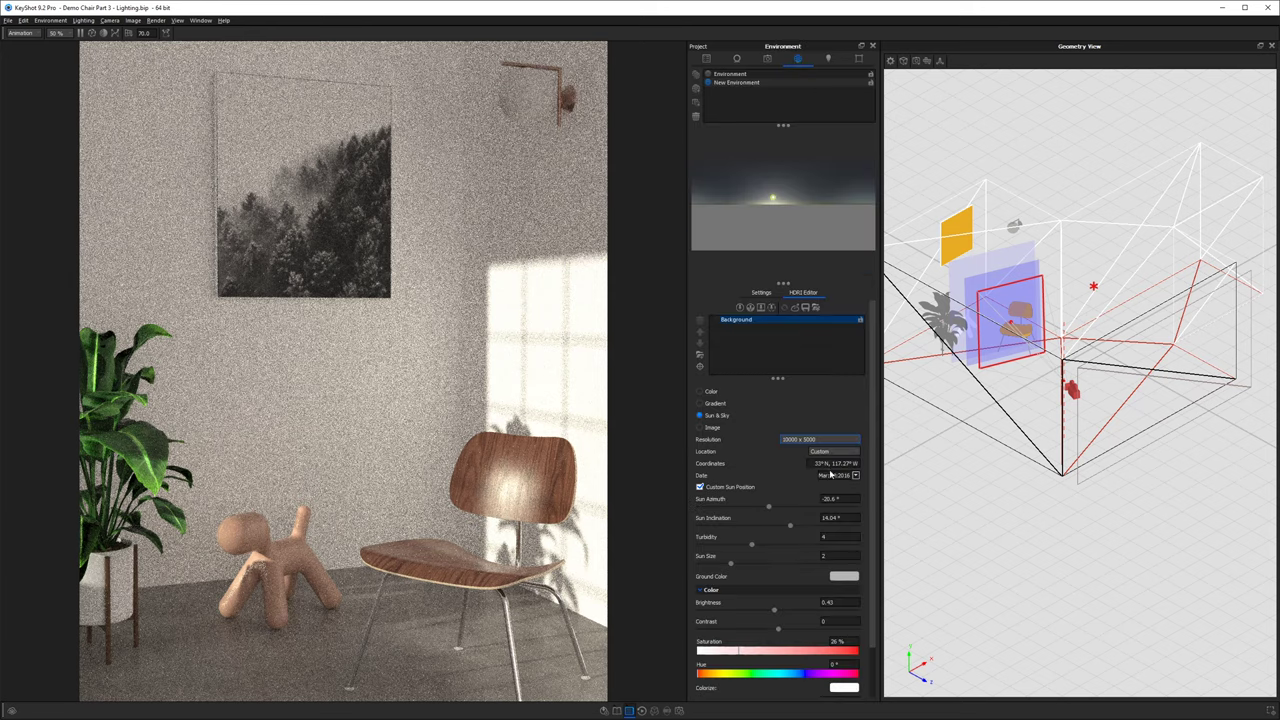
{"action": "left_click", "coordinate": [841, 553]}
{"action": "left_click", "coordinate": [842, 601]}
{"action": "key", "text": "Return"}
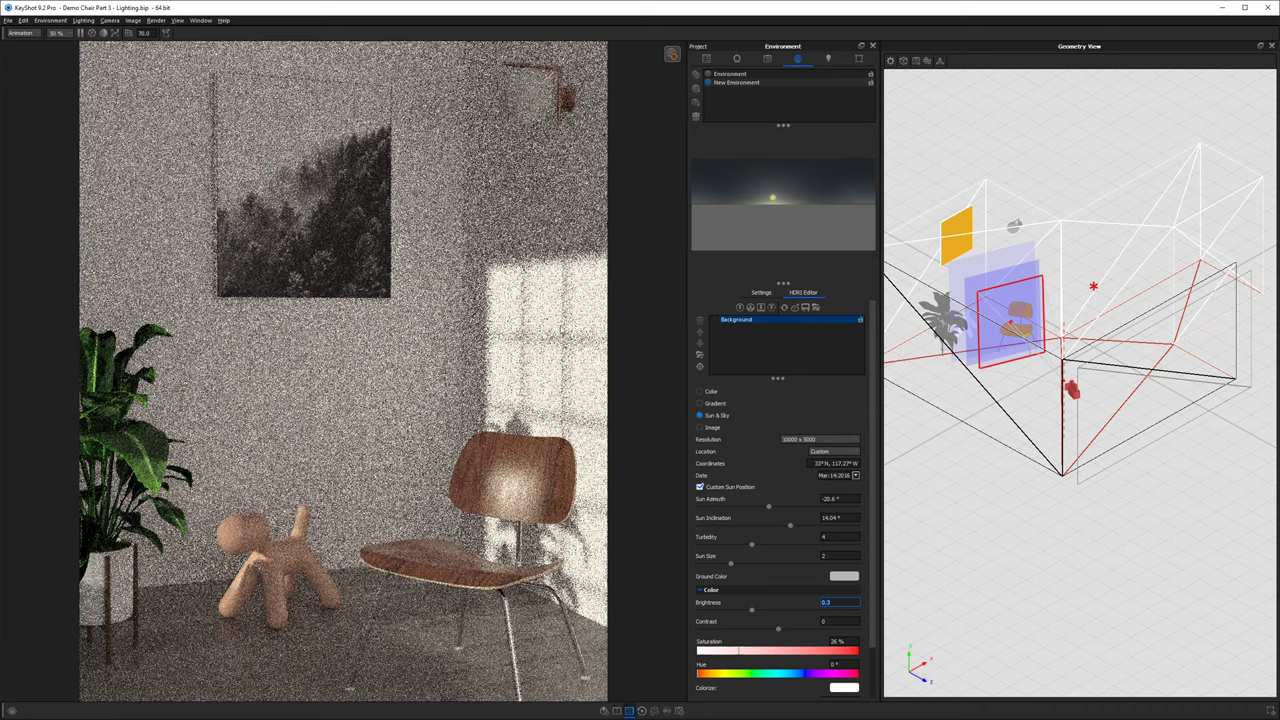
{"action": "right_click", "coordinate": [510, 494]}
{"action": "left_click", "coordinate": [519, 188]}
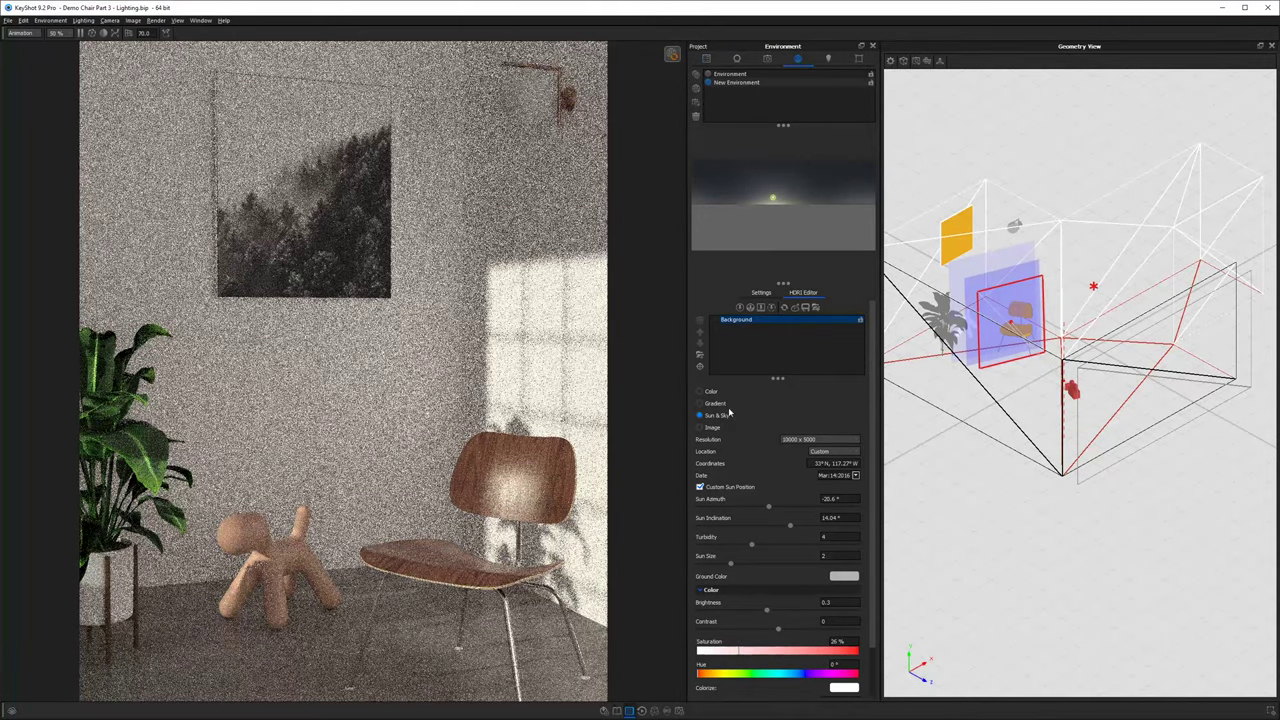
Raise the power, in lumens, of the area-light material on the light-emitting front wall.
{"action": "left_click", "coordinate": [706, 58]}
{"action": "left_click", "coordinate": [776, 201]}
{"action": "double_click", "coordinate": [777, 202]}
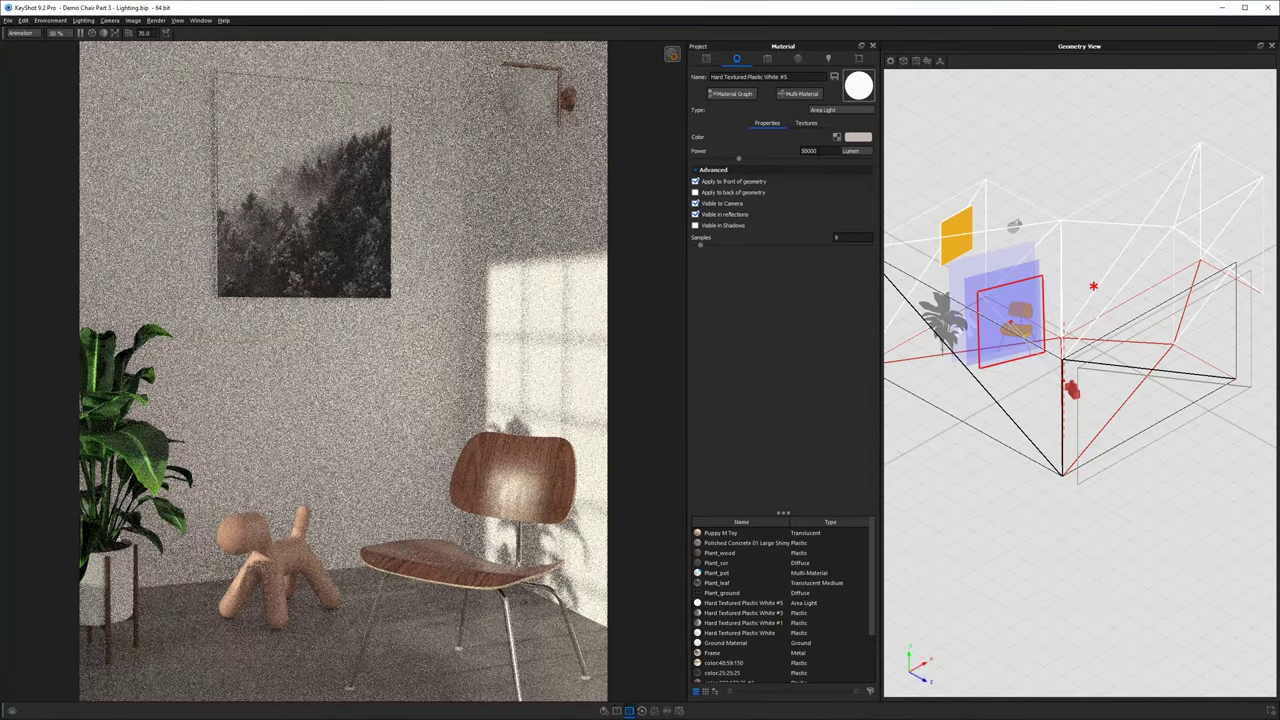
{"action": "left_click", "coordinate": [809, 150]}
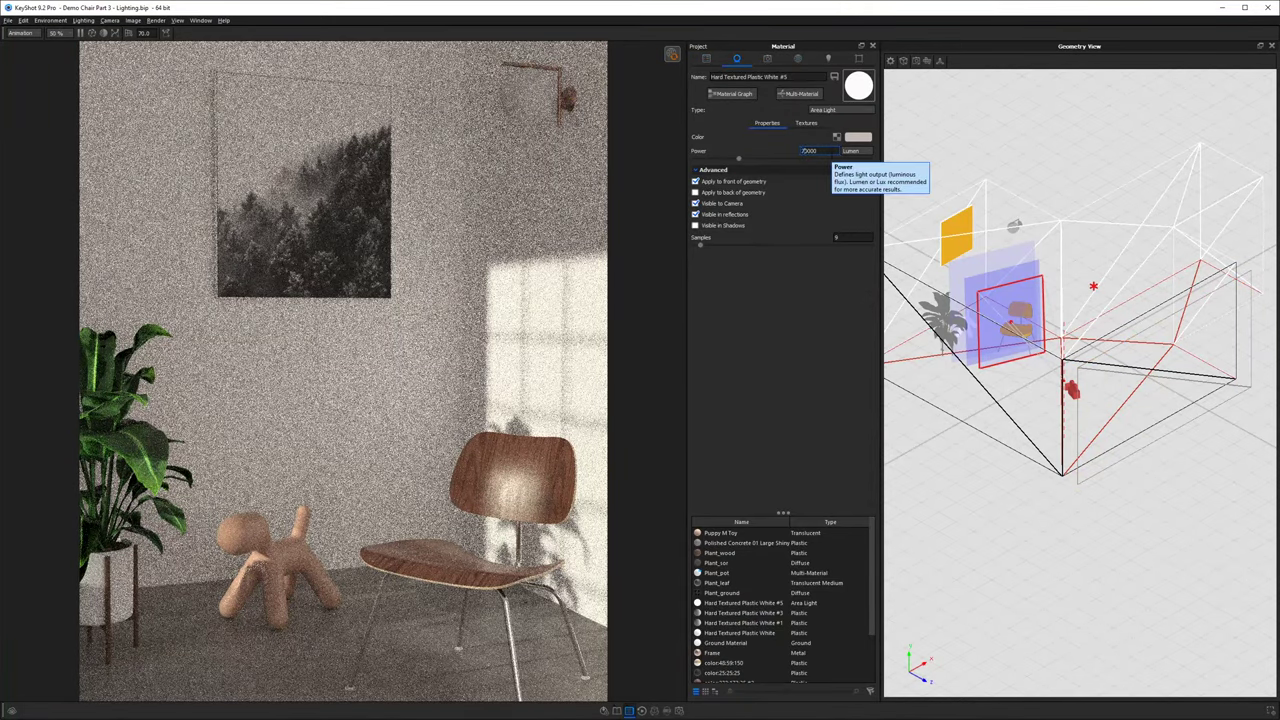
Switch the wall lamp's bulb to its area-light sub-material and set the power to 200 lumen.
{"action": "left_click", "coordinate": [524, 97]}
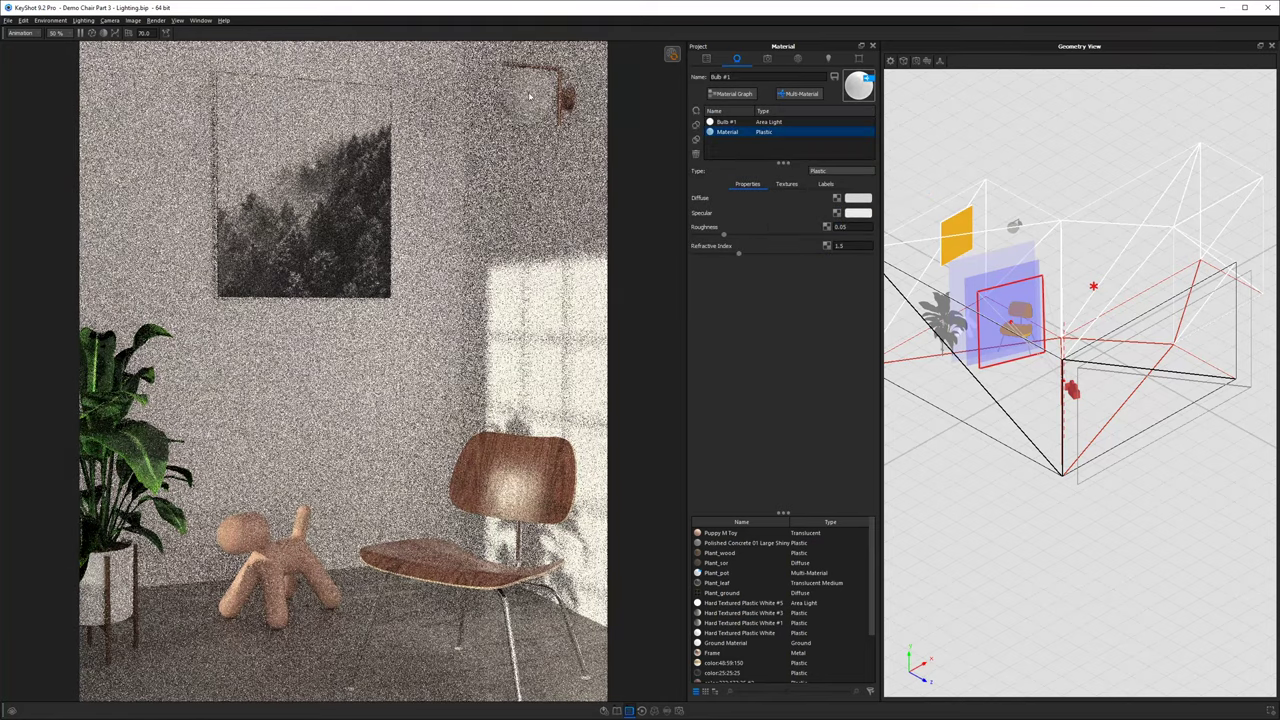
{"action": "left_click", "coordinate": [726, 122]}
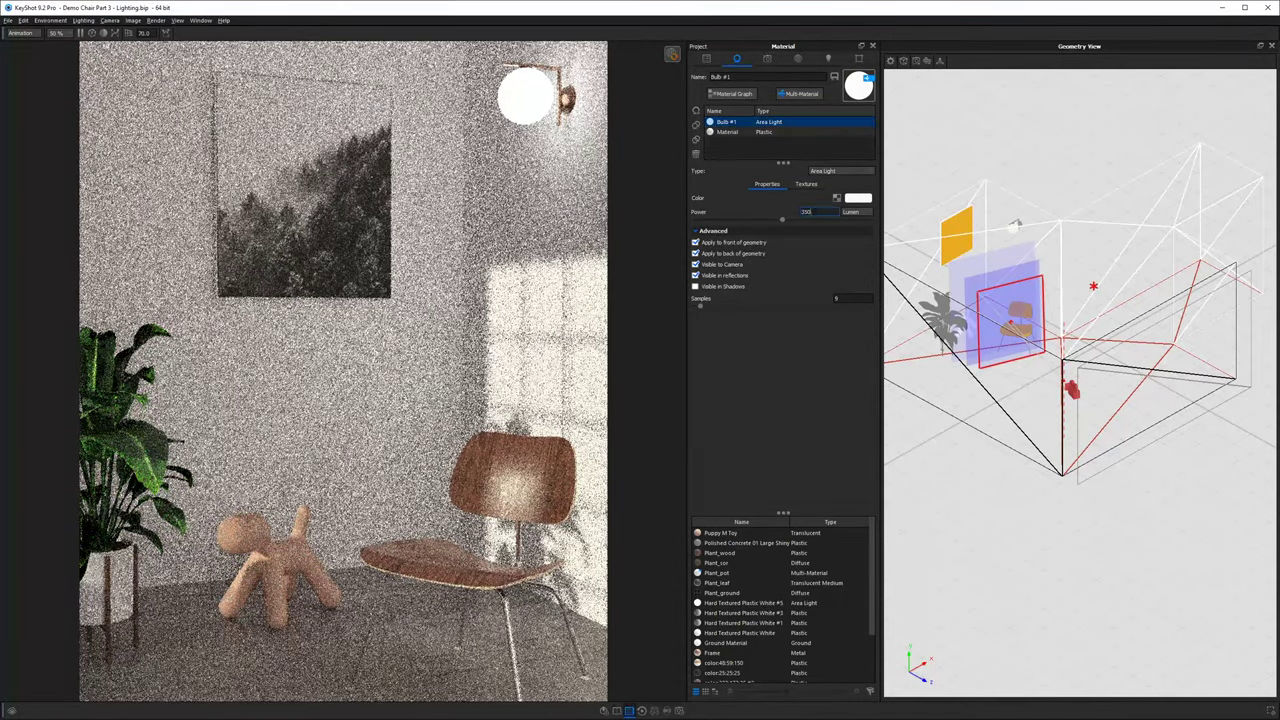
{"action": "double_click", "coordinate": [806, 212]}
{"action": "type", "text": "200"}
{"action": "key", "text": "Return"}
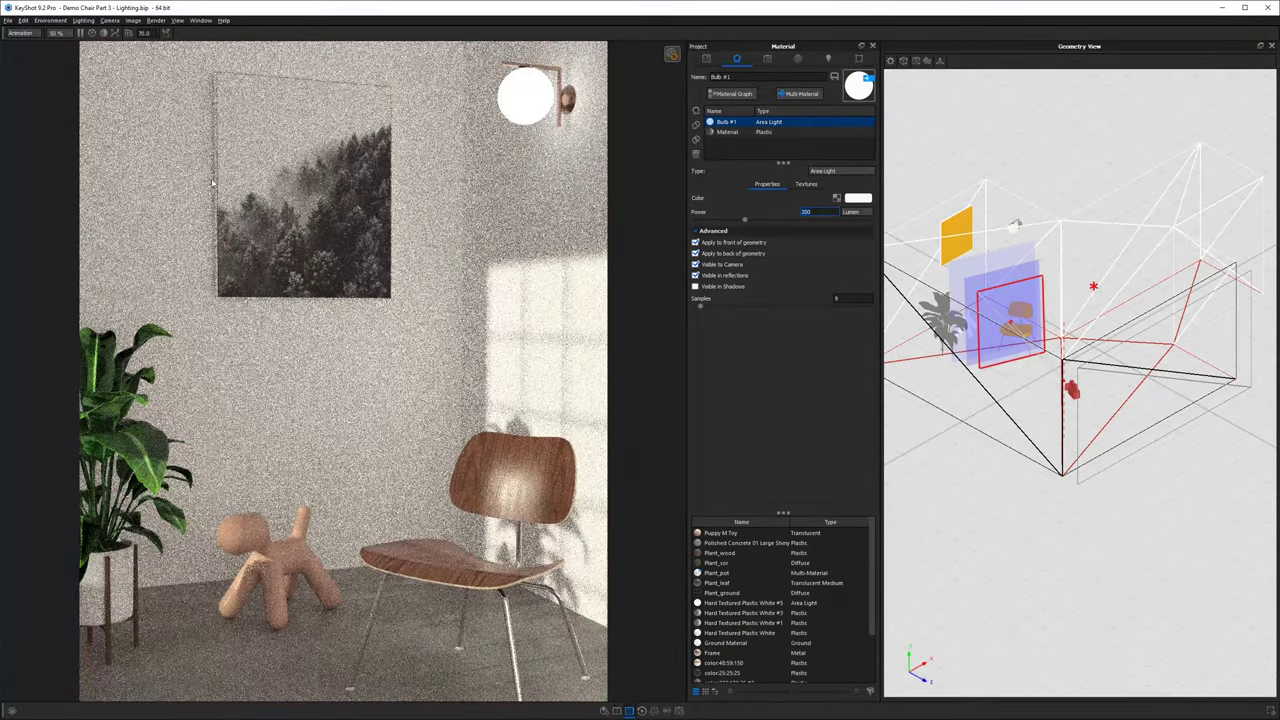
Preview the interior render with Denoise on and turn it back off.
{"action": "left_click", "coordinate": [103, 33]}
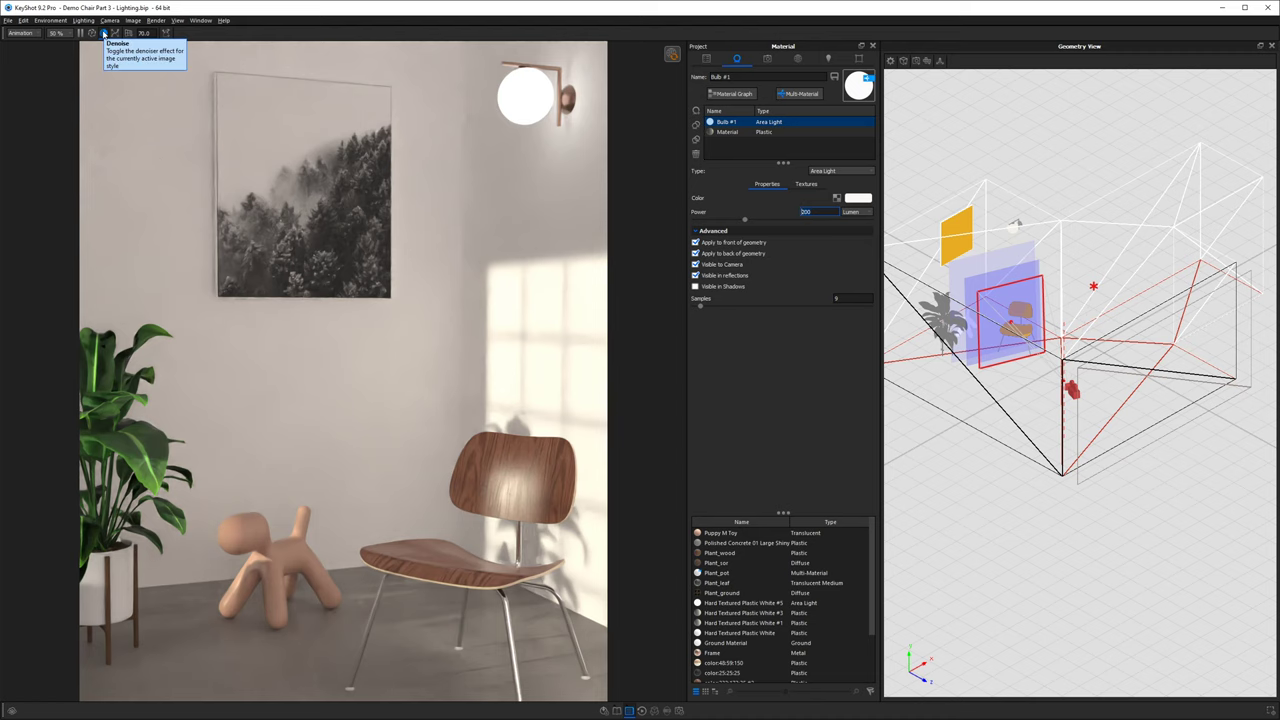
{"action": "left_click", "coordinate": [103, 33]}
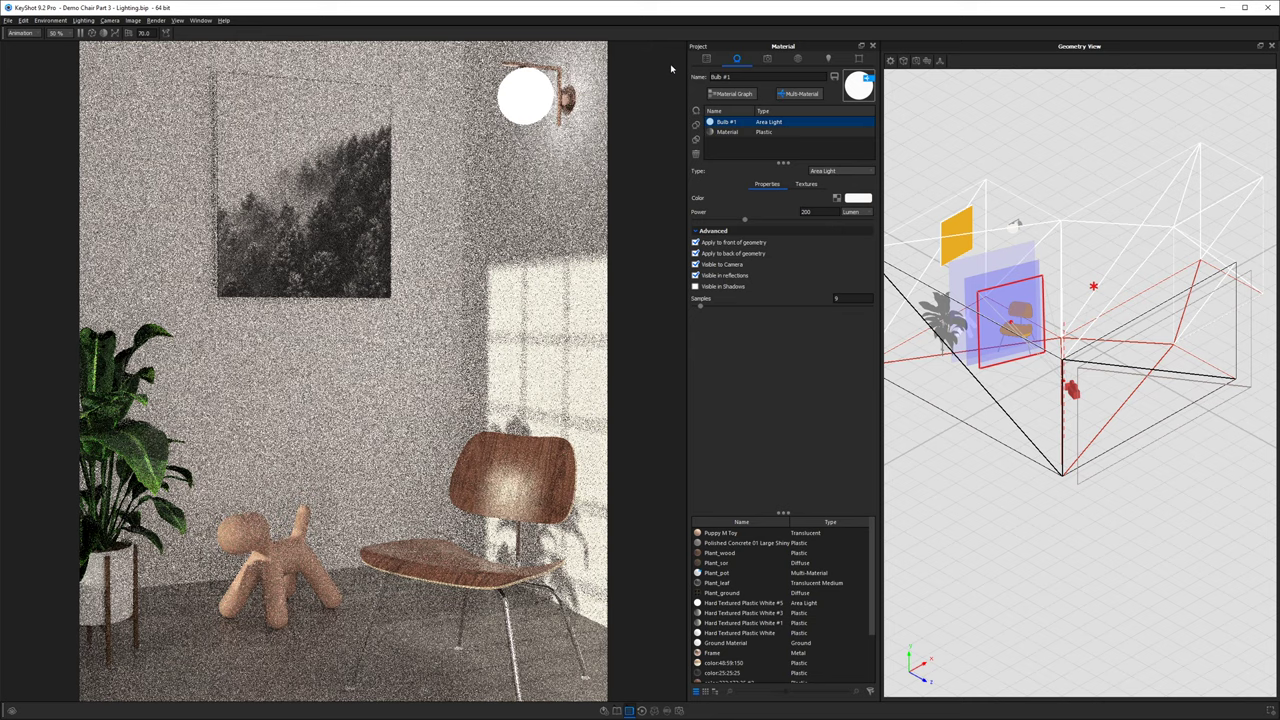
Add a new image style and switch it from Basic to Photographic.
{"action": "left_click", "coordinate": [859, 59]}
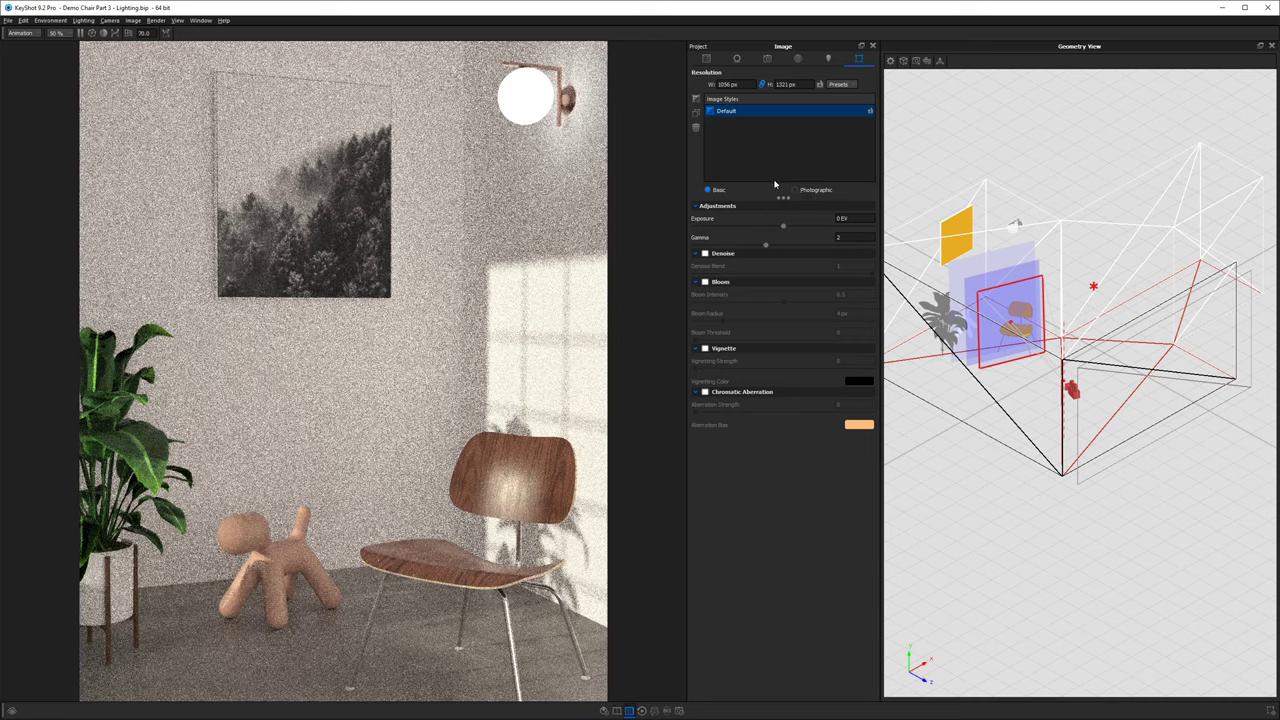
{"action": "left_click", "coordinate": [698, 100]}
{"action": "left_click", "coordinate": [696, 101]}
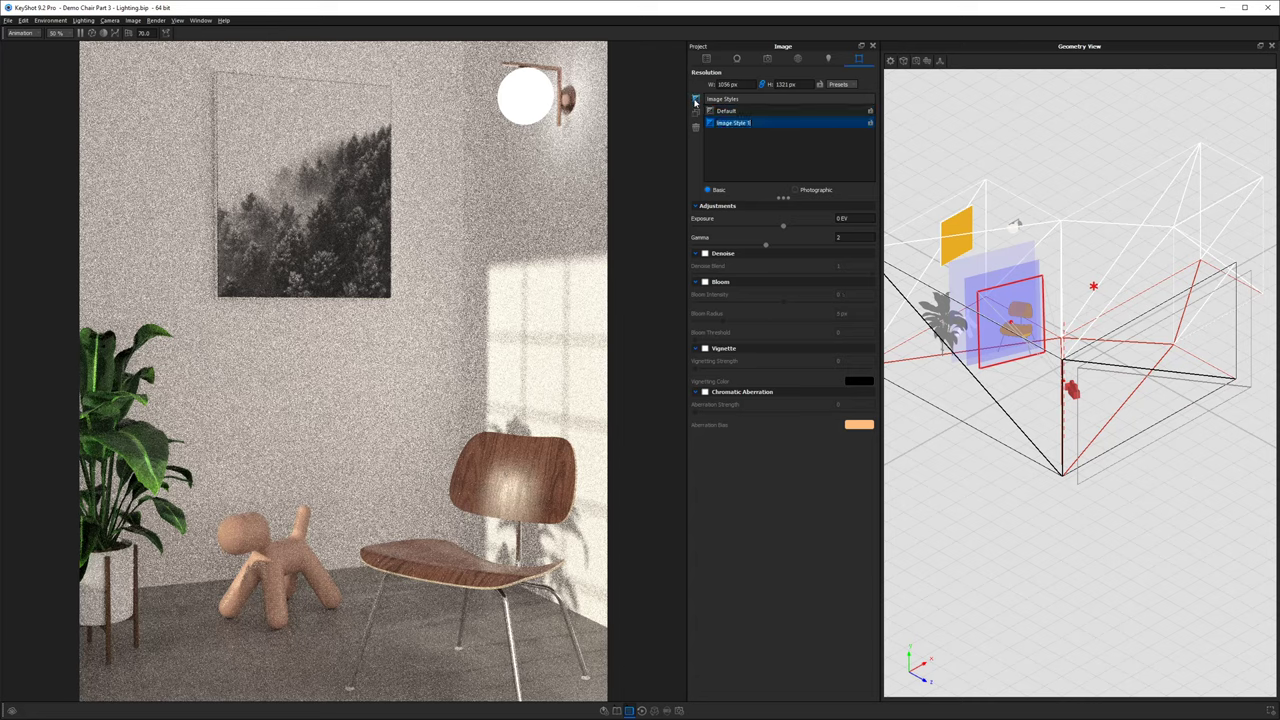
{"action": "key", "text": "Return"}
{"action": "left_click", "coordinate": [806, 192]}
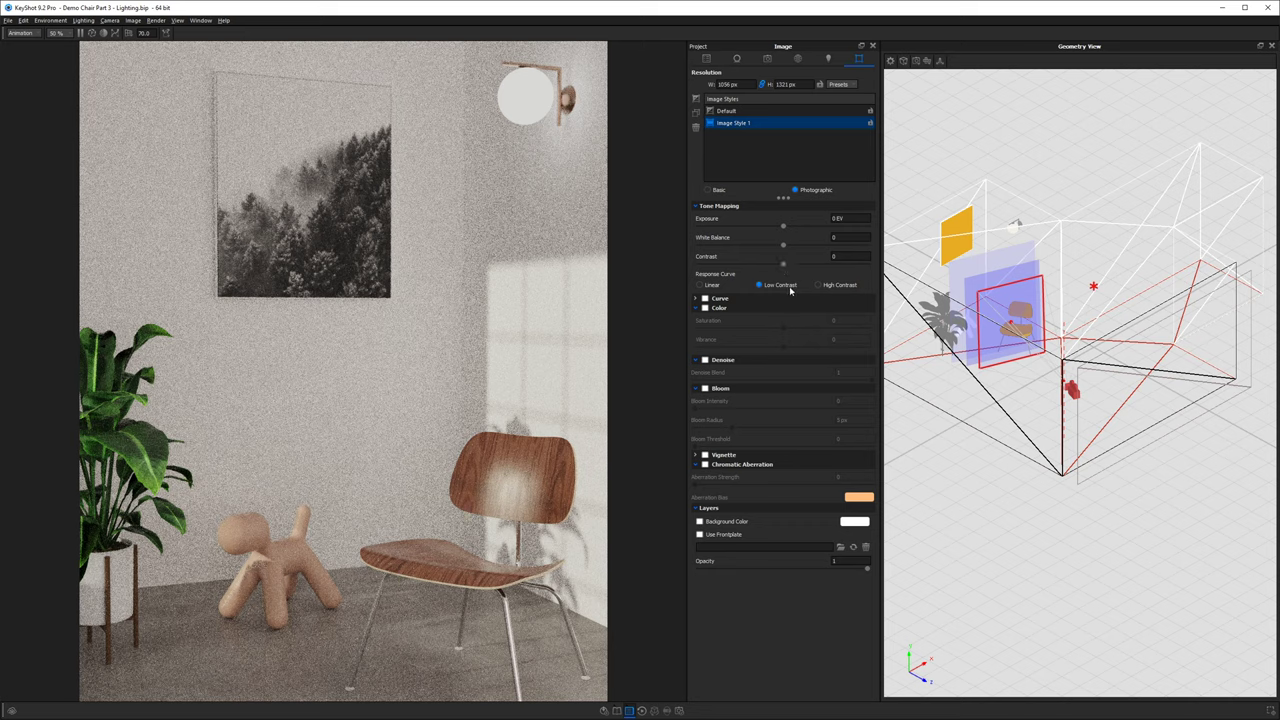
Choose the High Contrast response curve after comparing the others, with exposure about 0.6 EV, white balance -0.018 and contrast 0.018.
{"action": "left_click", "coordinate": [712, 285]}
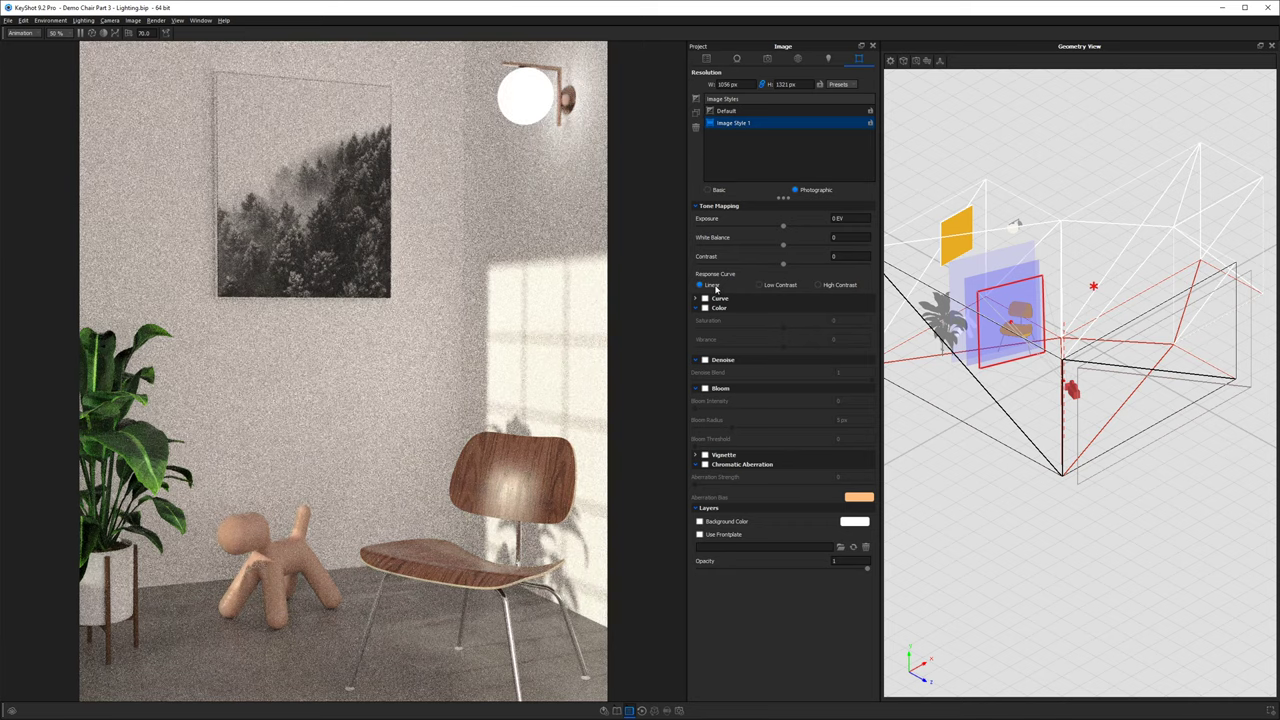
{"action": "left_click", "coordinate": [778, 287]}
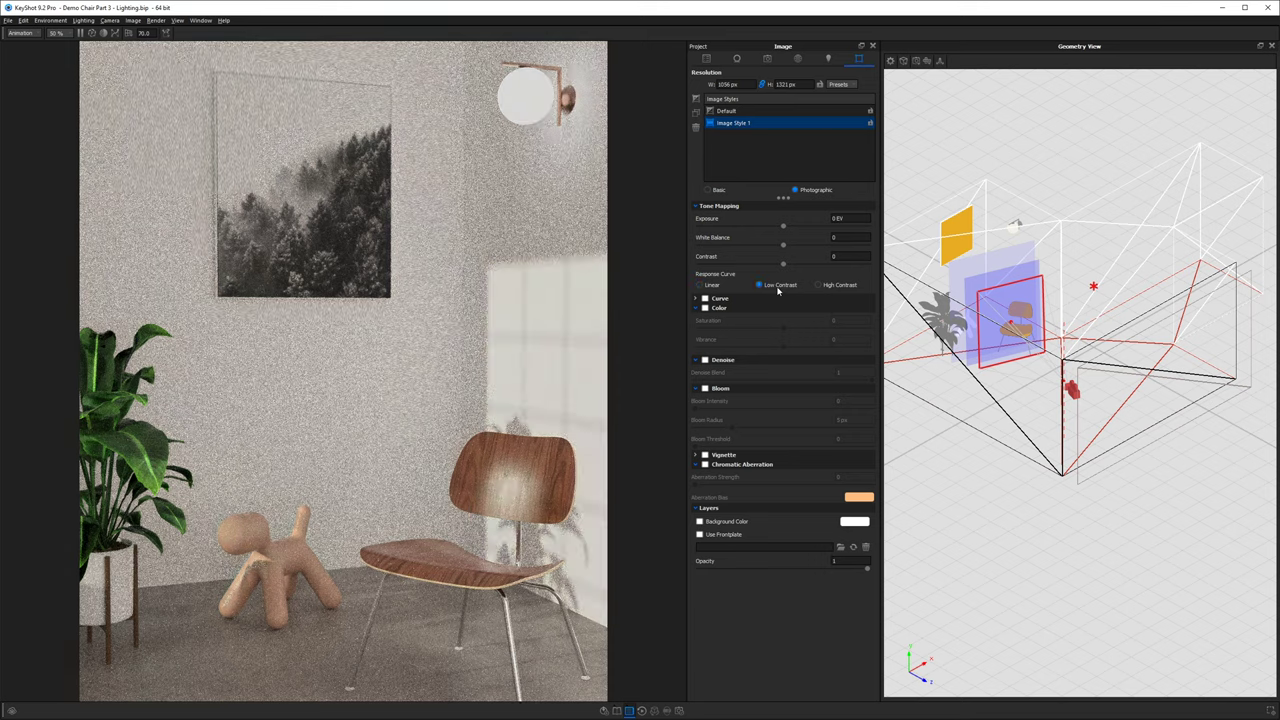
{"action": "left_click", "coordinate": [821, 286]}
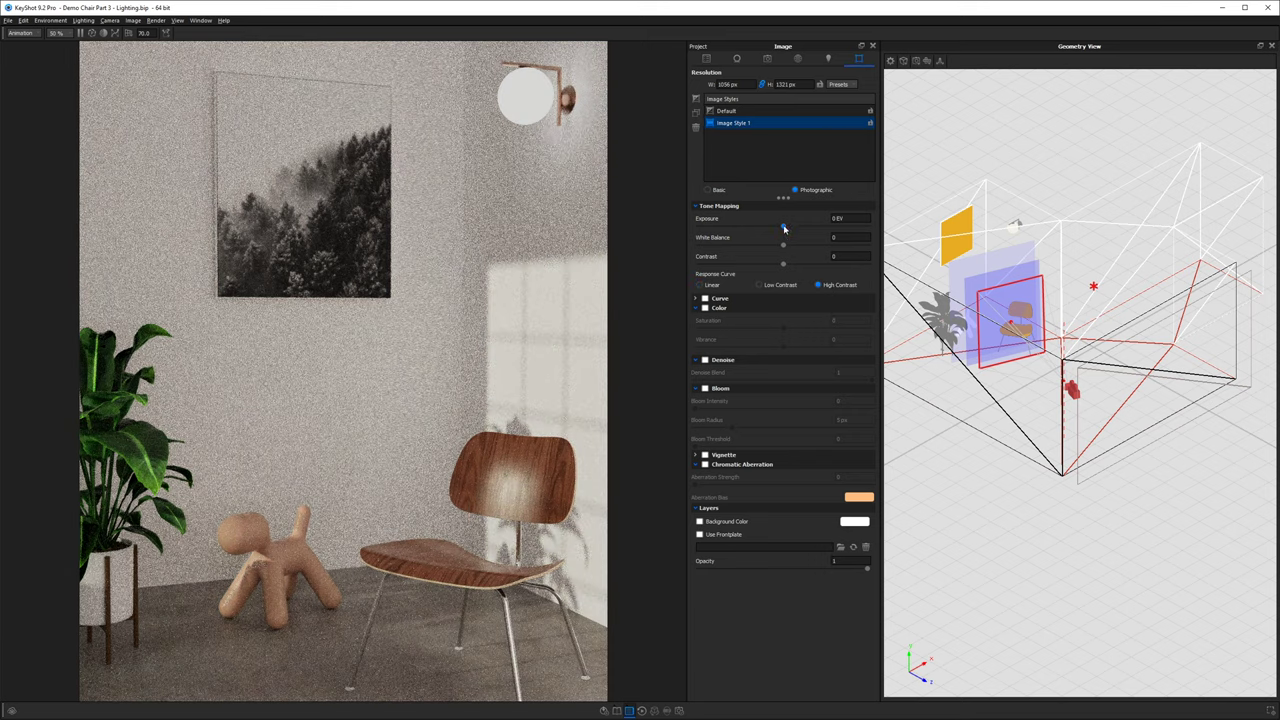
{"action": "left_click_drag", "start_coordinate": [783, 228], "coordinate": [808, 229]}
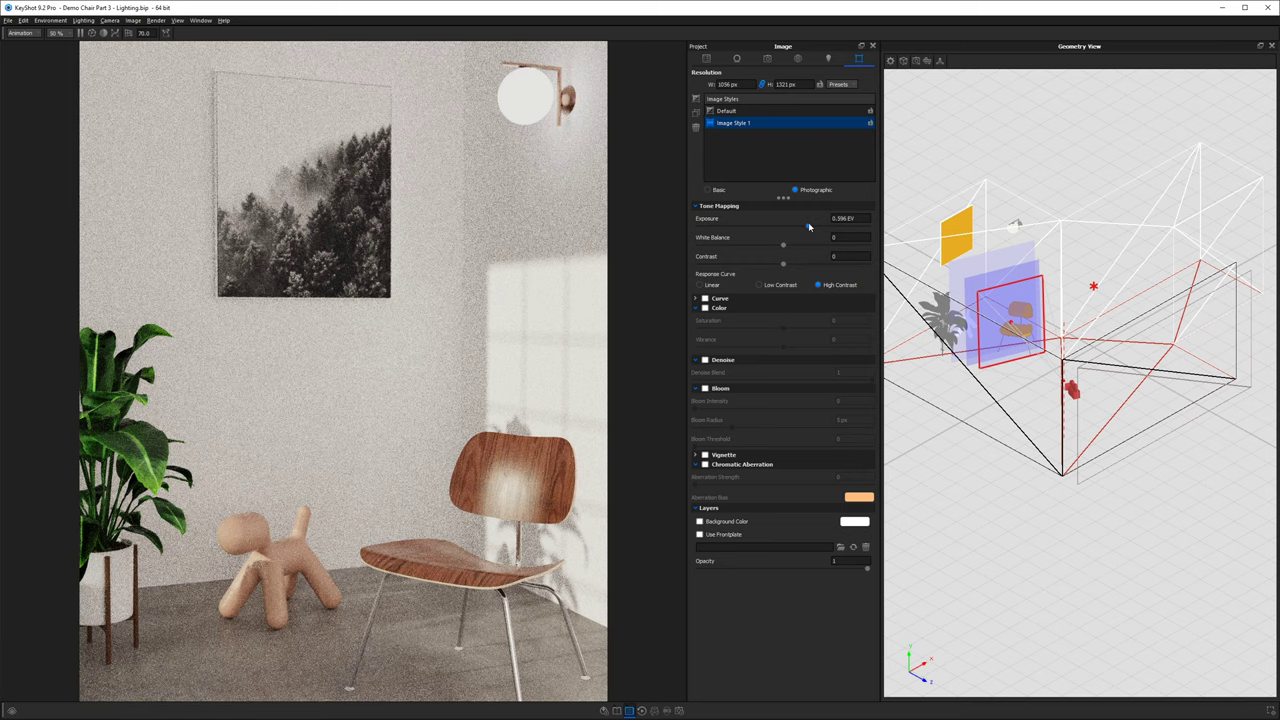
{"action": "mouse_move", "coordinate": [785, 266]}
{"action": "left_mouse_down"}
{"action": "mouse_move", "coordinate": [815, 271]}
{"action": "mouse_move", "coordinate": [782, 250]}
{"action": "left_mouse_up"}
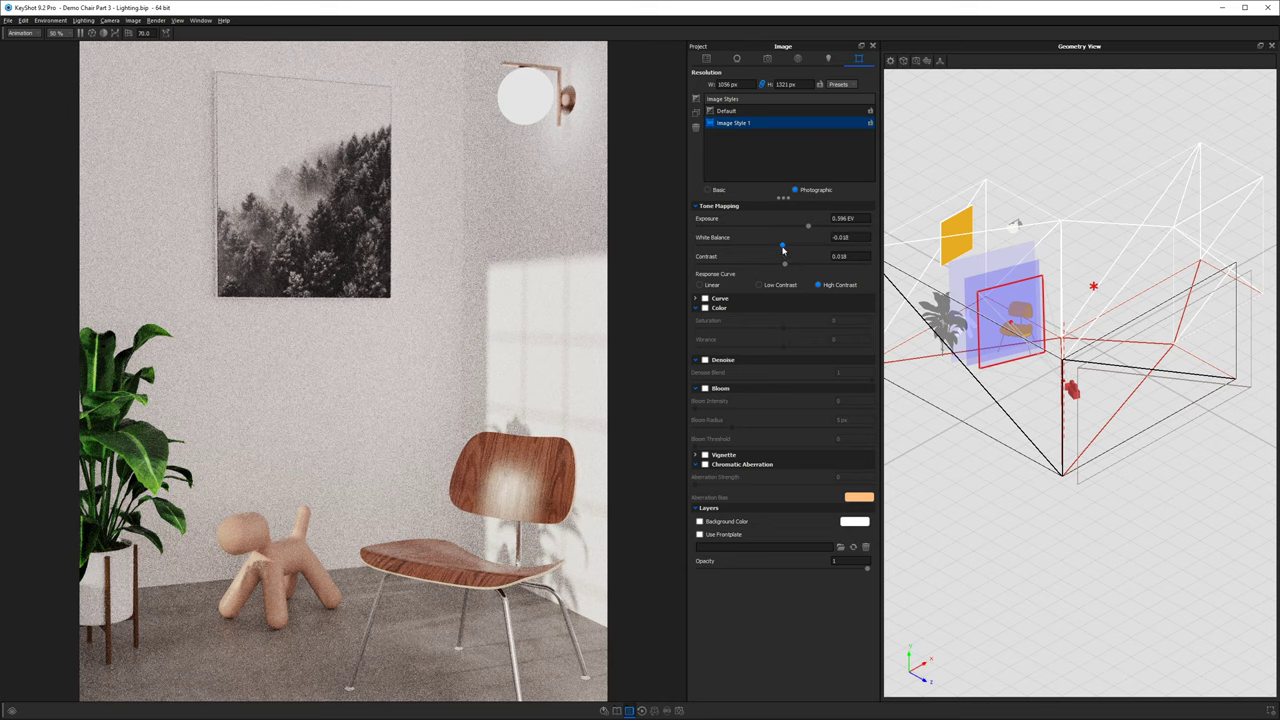
Enable the tone Curve adjustment and set Midtones to 0.136 and Lights to 0.036.
{"action": "left_click", "coordinate": [697, 298]}
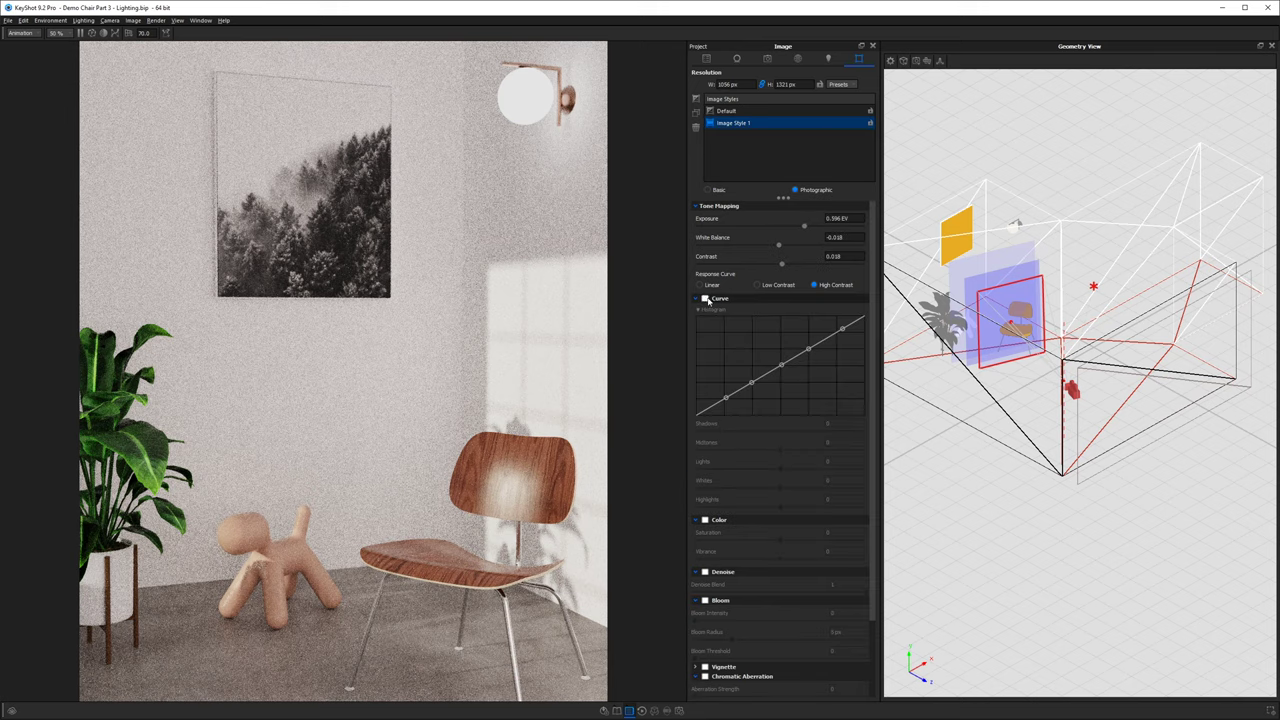
{"action": "left_click", "coordinate": [705, 299]}
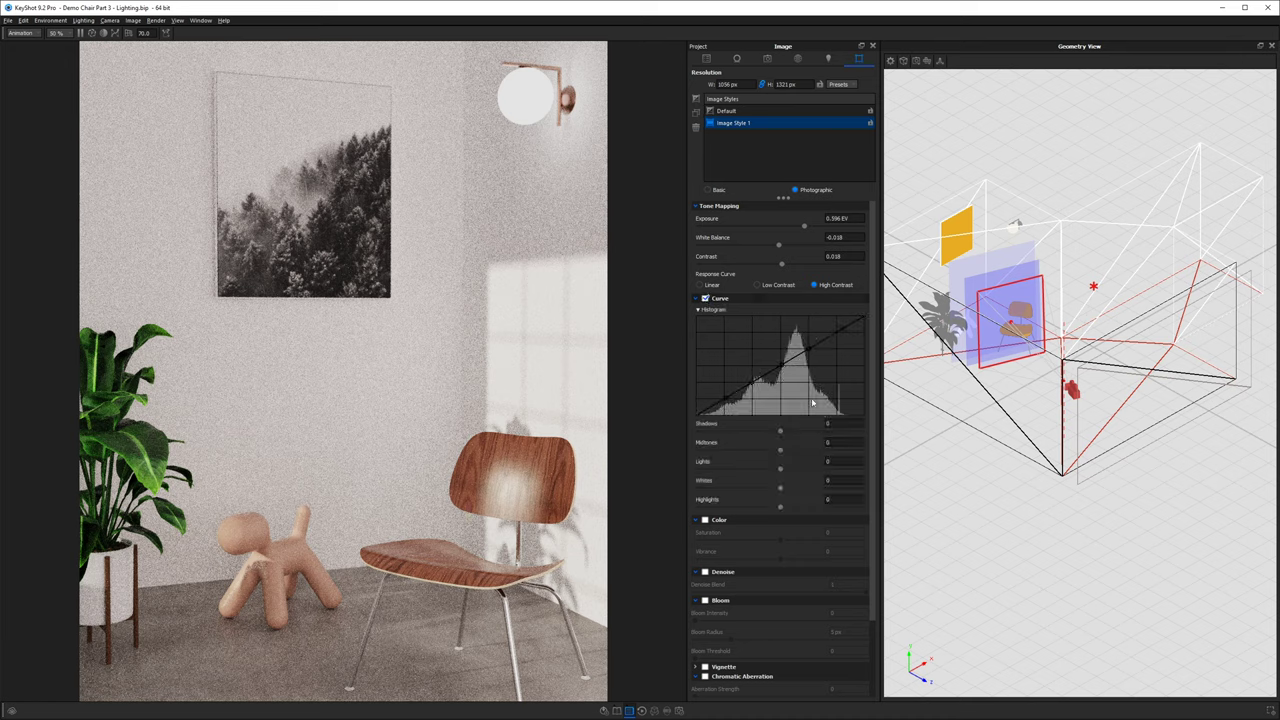
{"action": "mouse_move", "coordinate": [779, 370]}
{"action": "left_mouse_down"}
{"action": "mouse_move", "coordinate": [775, 342]}
{"action": "mouse_move", "coordinate": [774, 378]}
{"action": "left_mouse_up"}
{"action": "mouse_move", "coordinate": [770, 468]}
{"action": "left_mouse_down"}
{"action": "mouse_move", "coordinate": [792, 471]}
{"action": "mouse_move", "coordinate": [778, 467]}
{"action": "mouse_move", "coordinate": [792, 452]}
{"action": "mouse_move", "coordinate": [775, 453]}
{"action": "mouse_move", "coordinate": [791, 454]}
{"action": "mouse_move", "coordinate": [783, 469]}
{"action": "left_mouse_up"}
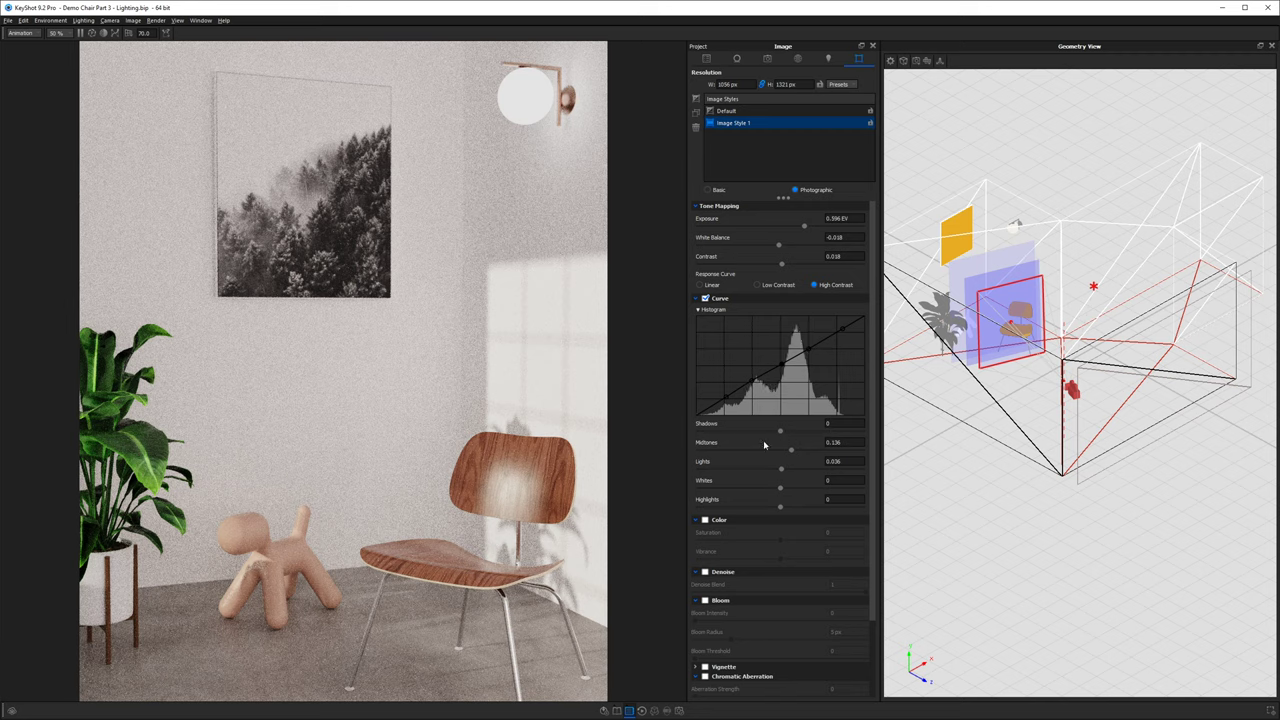
Enable the Color adjustment and set Saturation to -0.018 and Vibrance to about 0.746.
{"action": "left_click", "coordinate": [705, 520]}
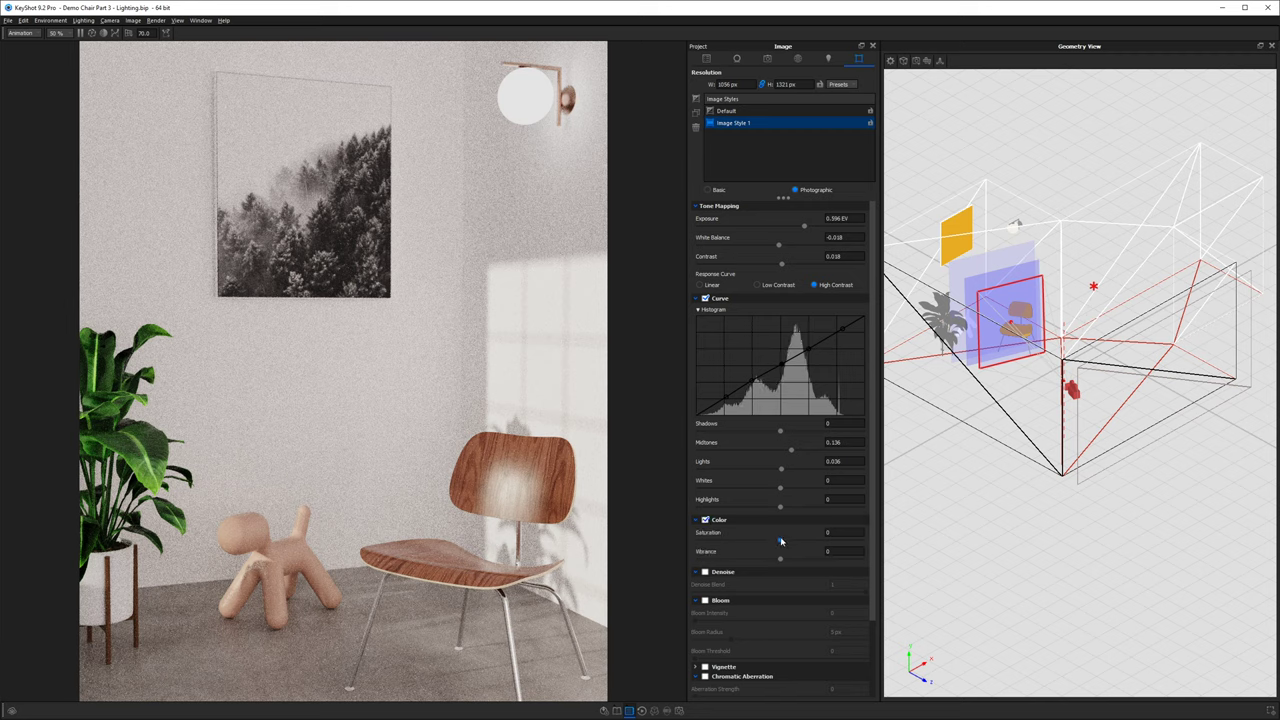
{"action": "left_click_drag", "start_coordinate": [781, 541], "coordinate": [842, 563]}
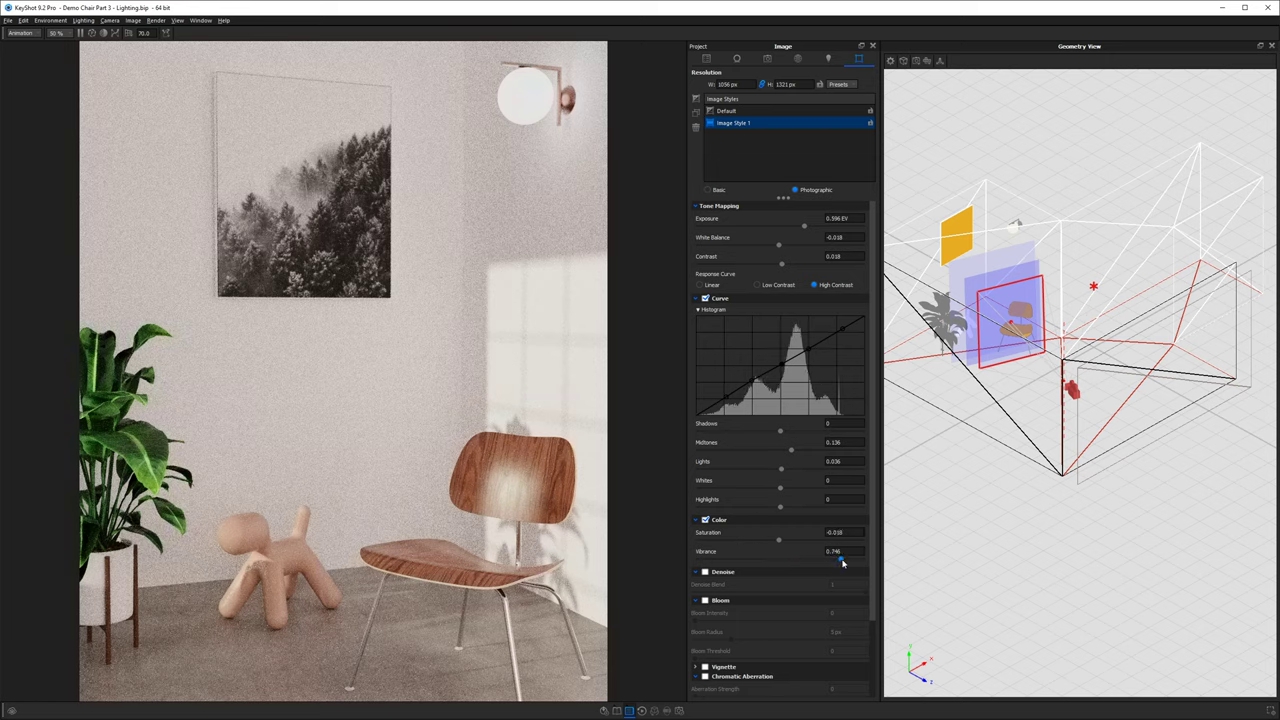